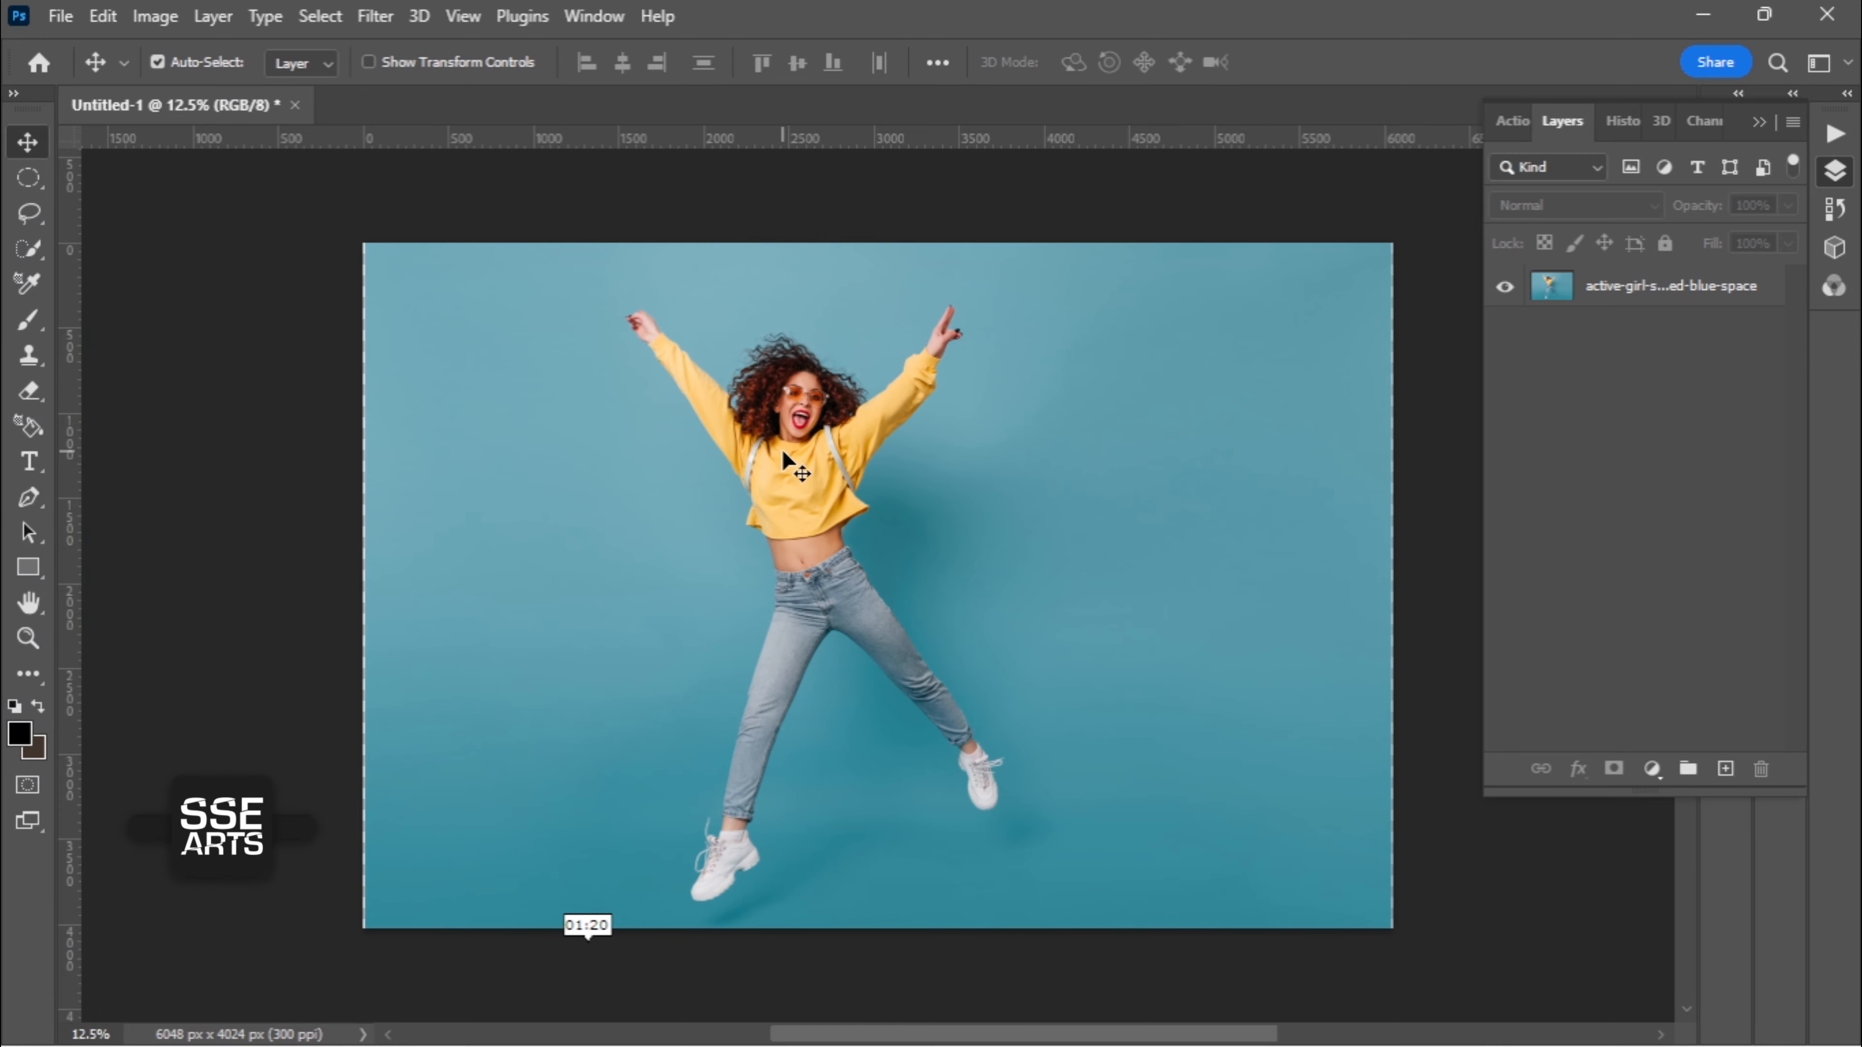
Select a thin vertical strip from the sweater down to the waistband on the photo layer with the Rectangular Marquee
click(783, 453)
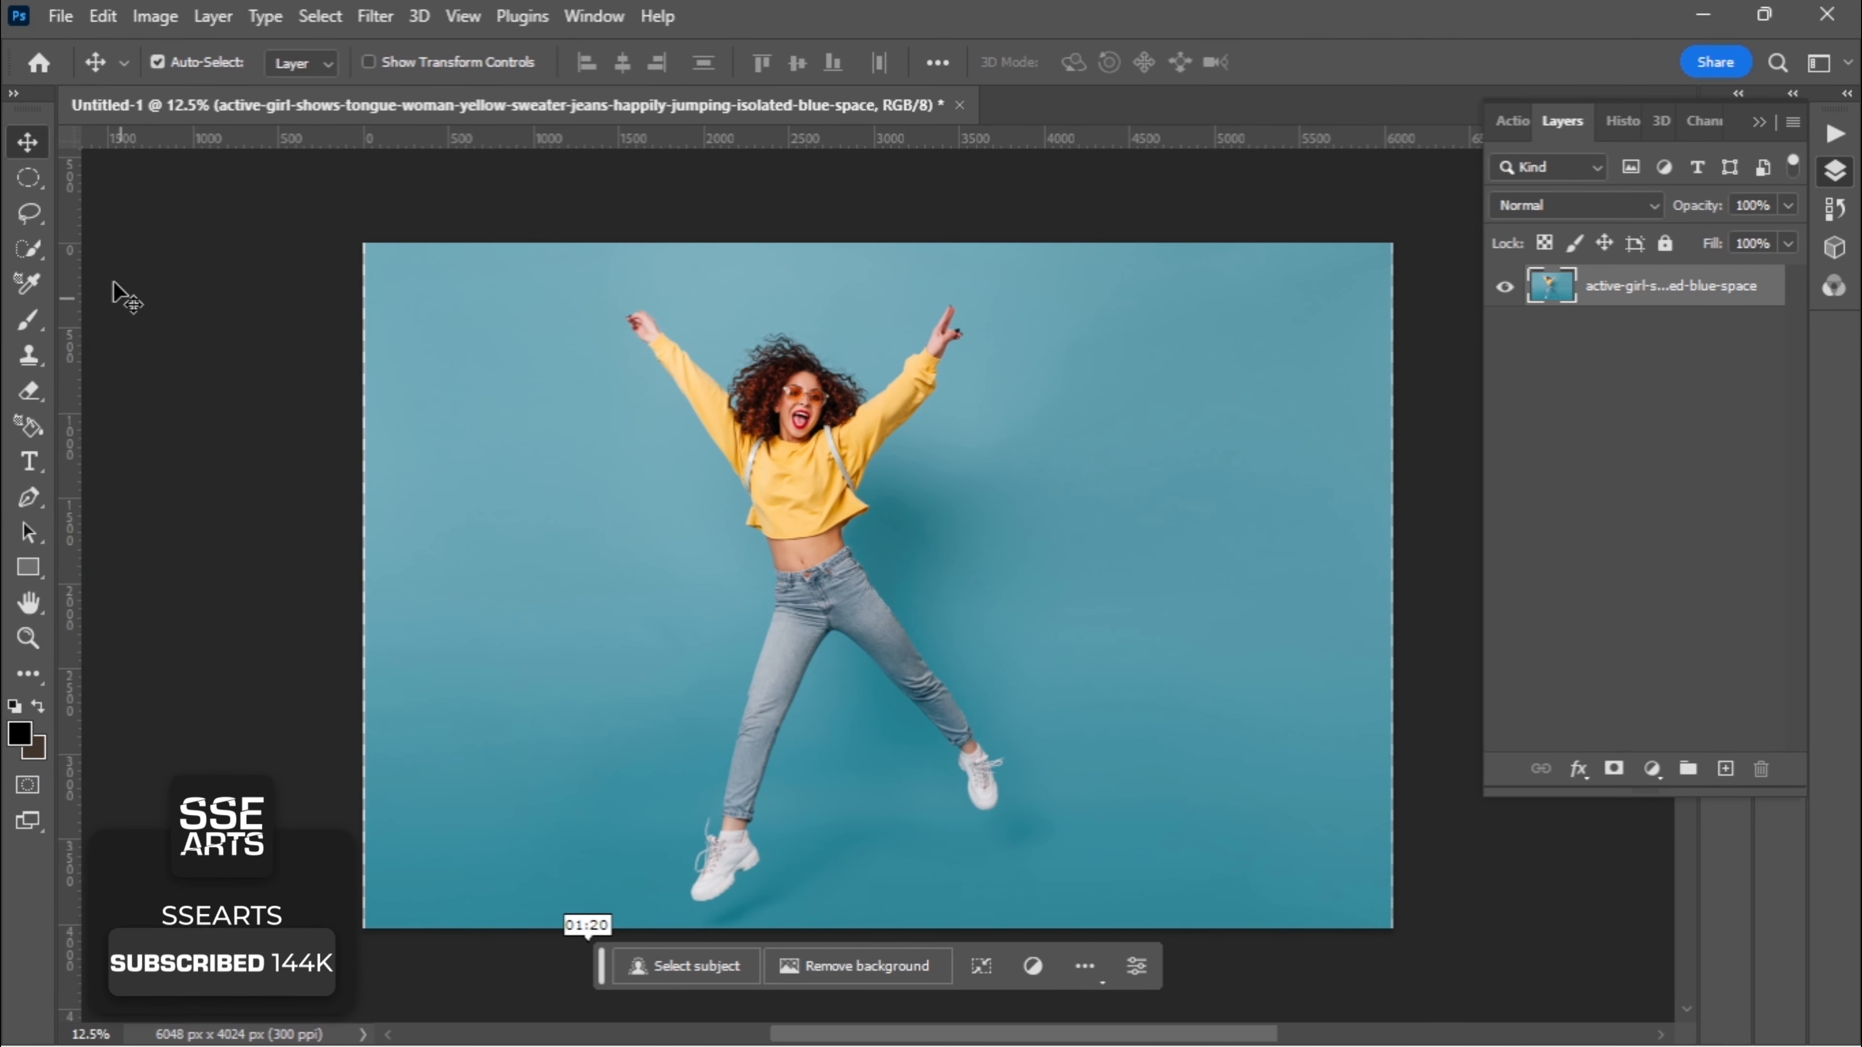
click(33, 192)
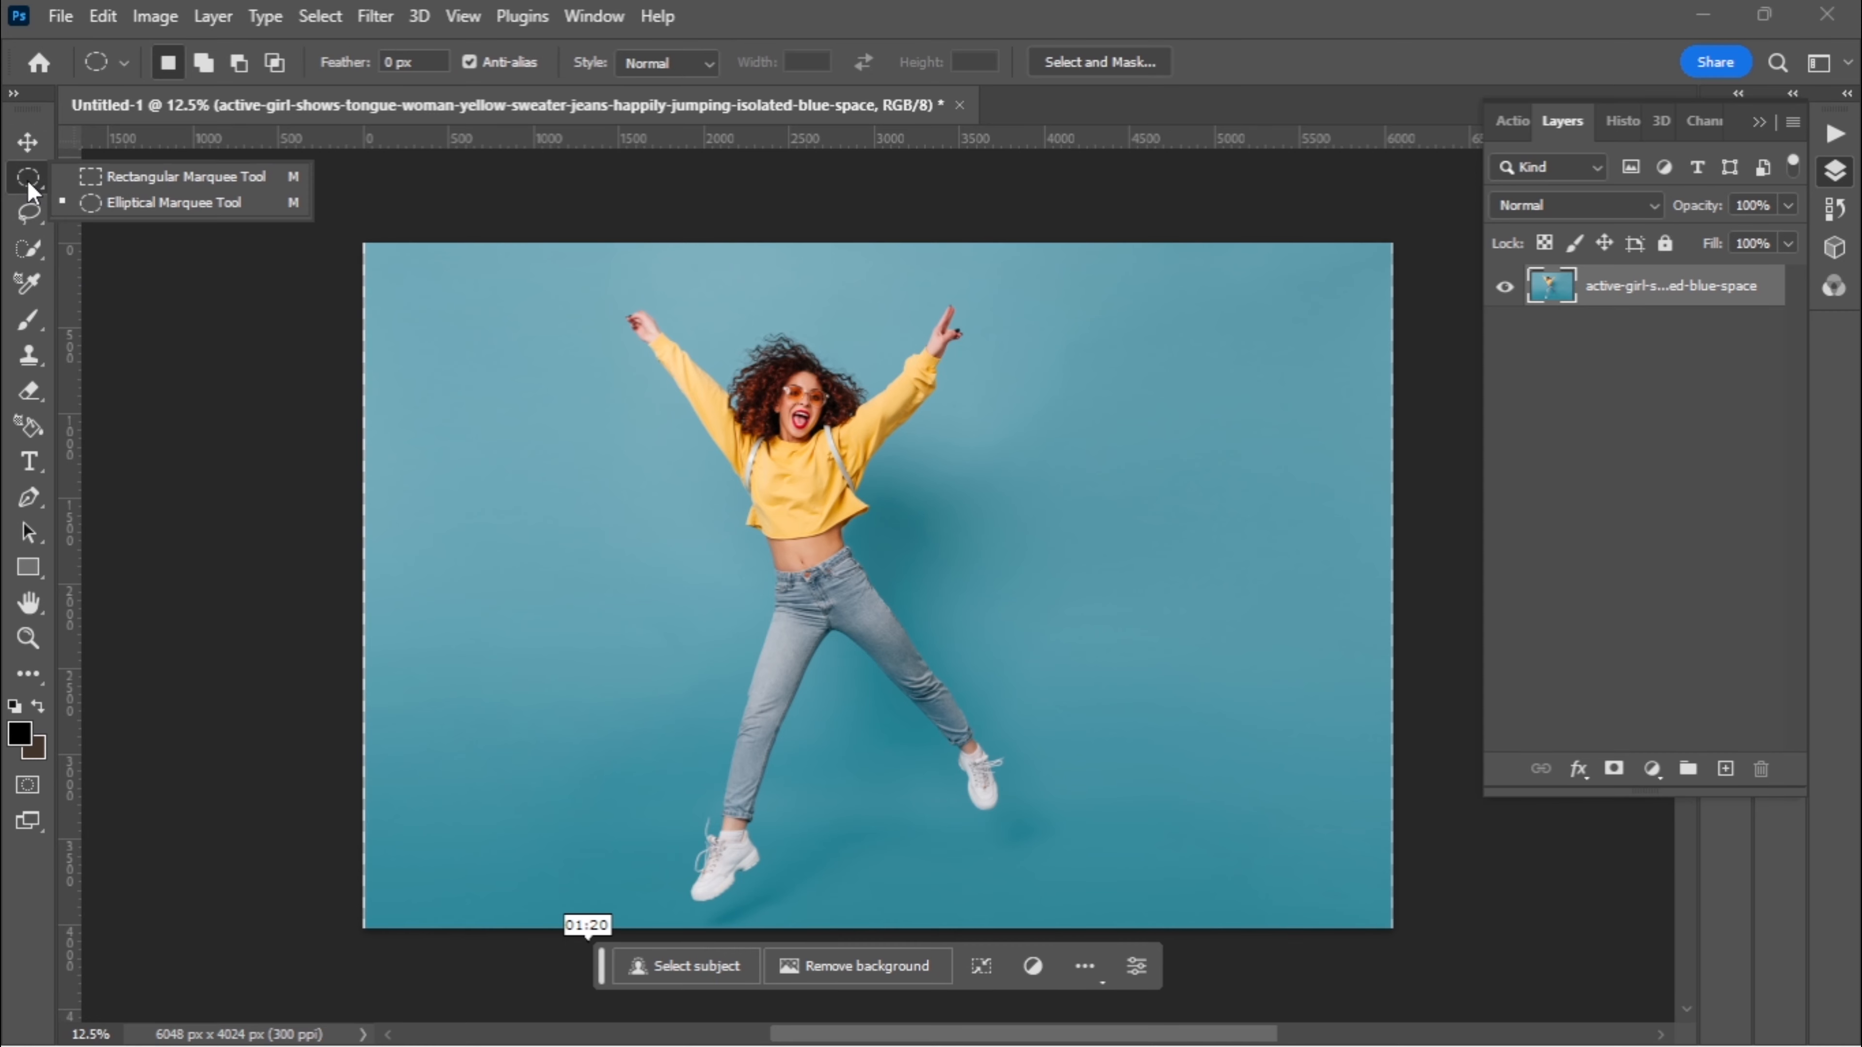
click(94, 176)
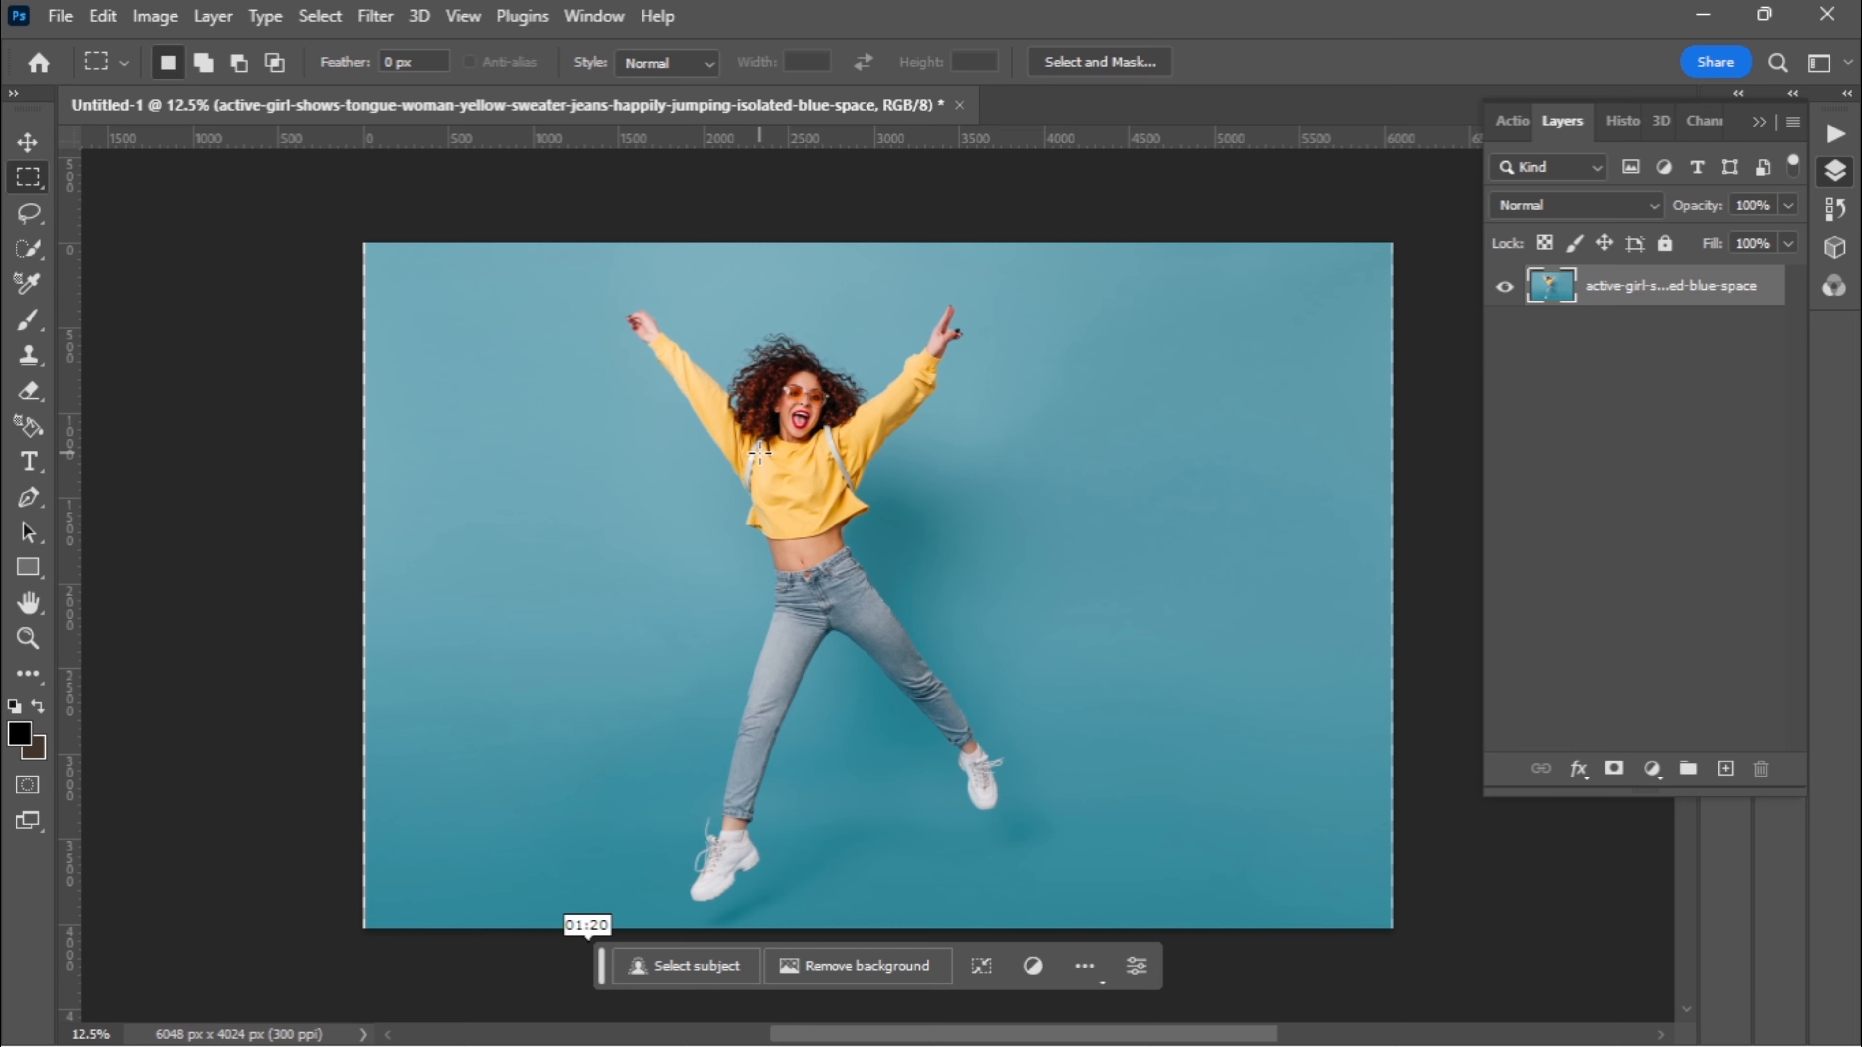
drag(760, 453, 763, 571)
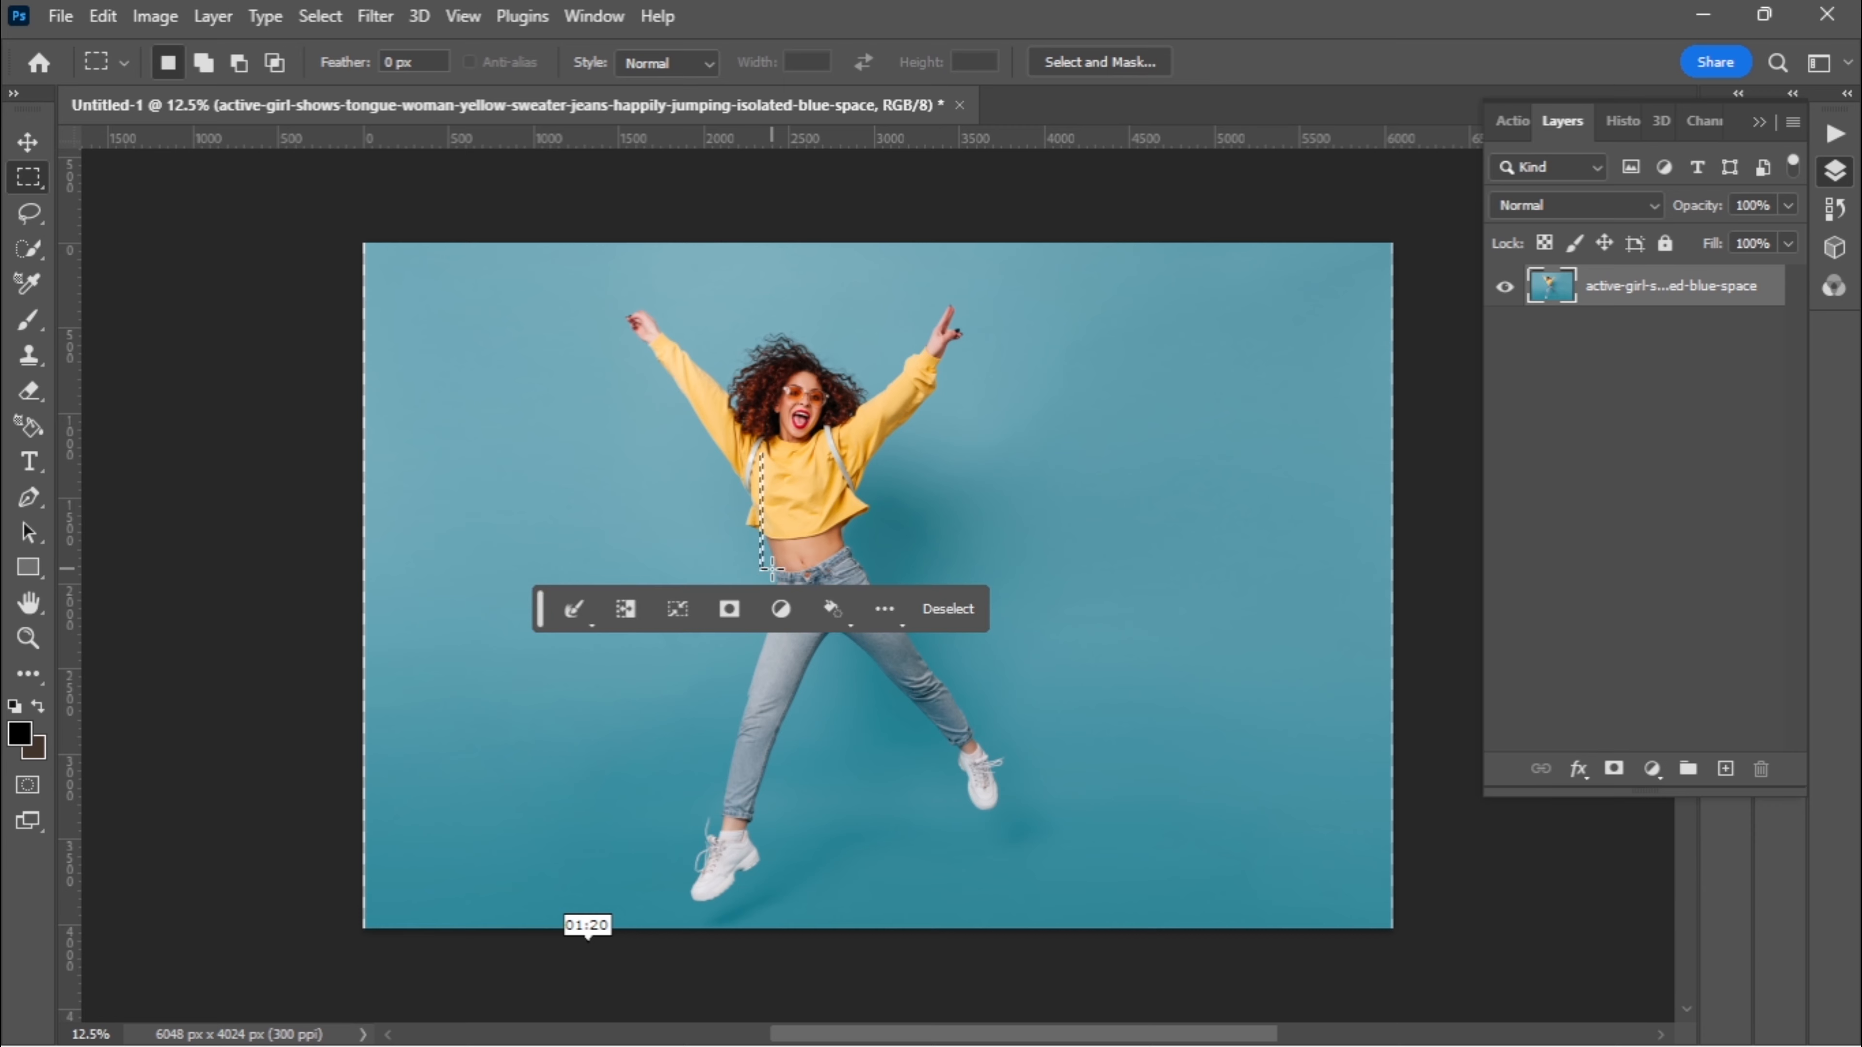
Nudge the thin marquee rightward and upward along the middle of the woman's torso, and clear the selection
key(shift)
key(shift+Right)
key(shift+Right)
key(shift+Right)
key(shift+Right)
key(shift+Right)
key(shift+Right)
key(shift+Right)
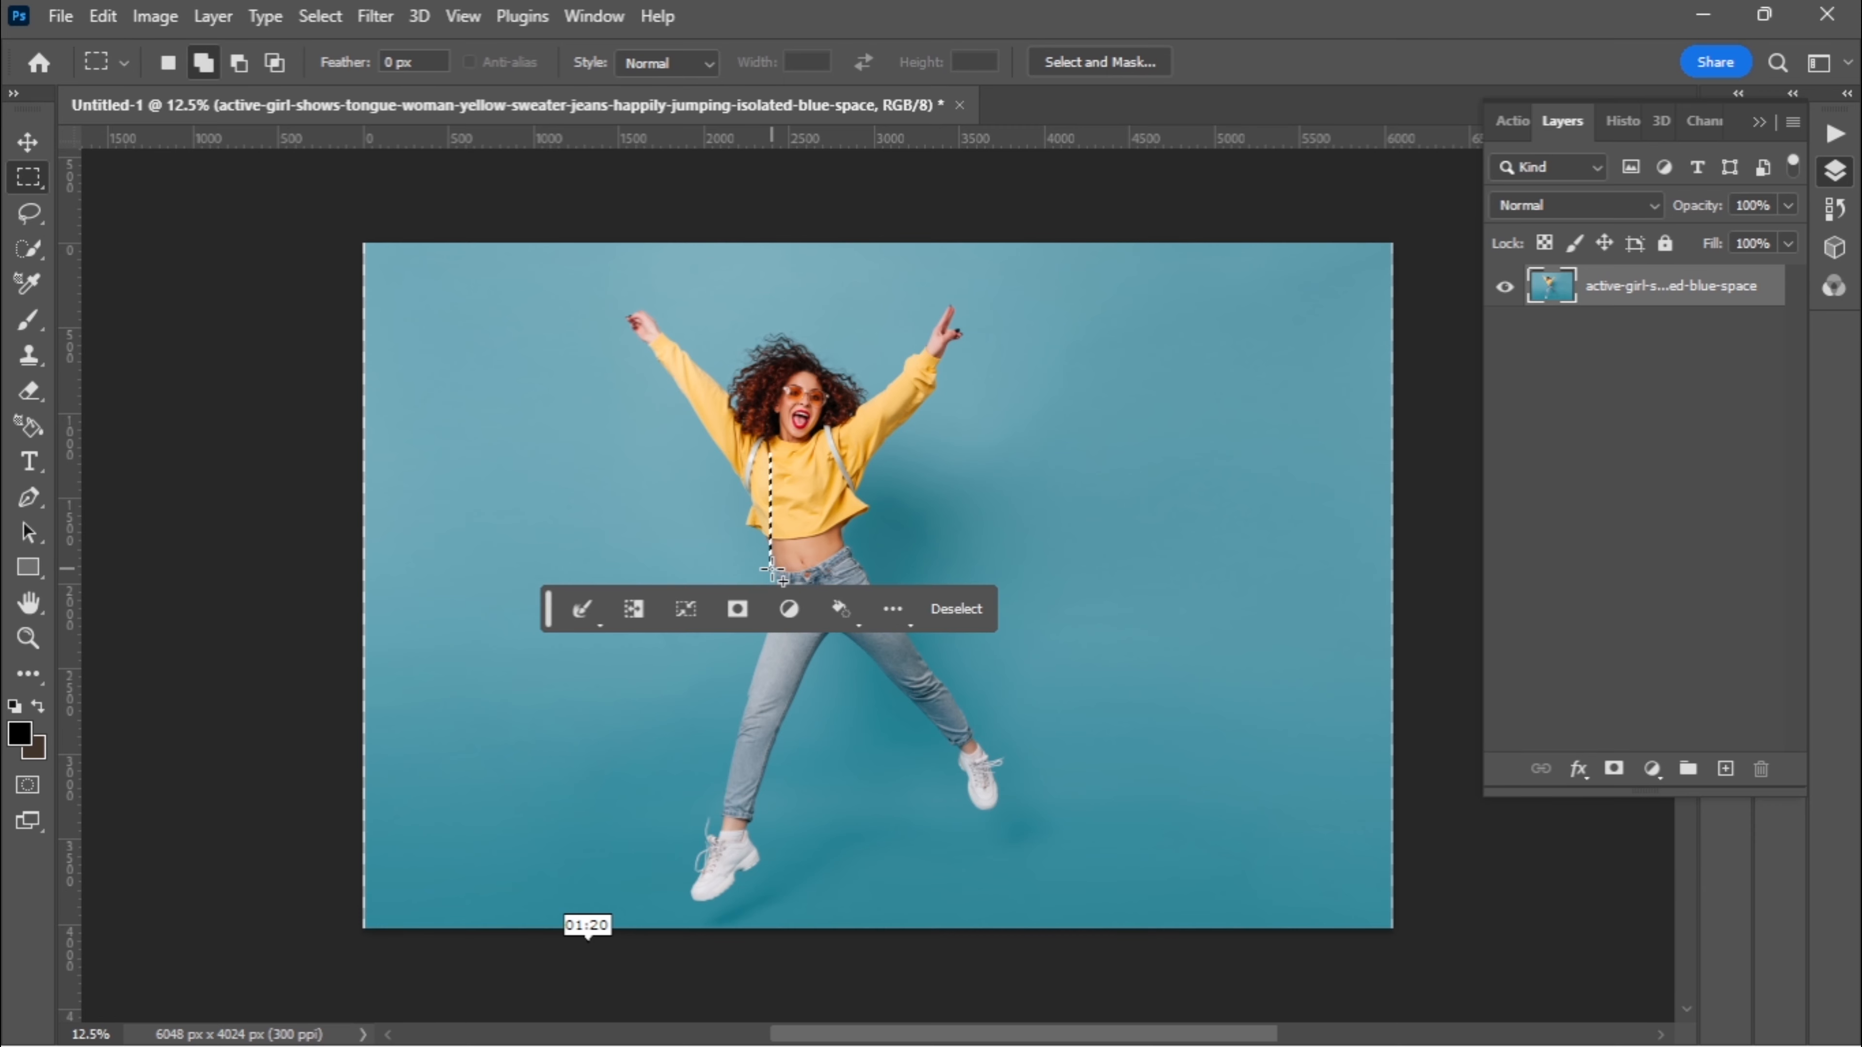
key(shift+Right)
key(shift+Right)
key(shift+Right)
key(shift+Right)
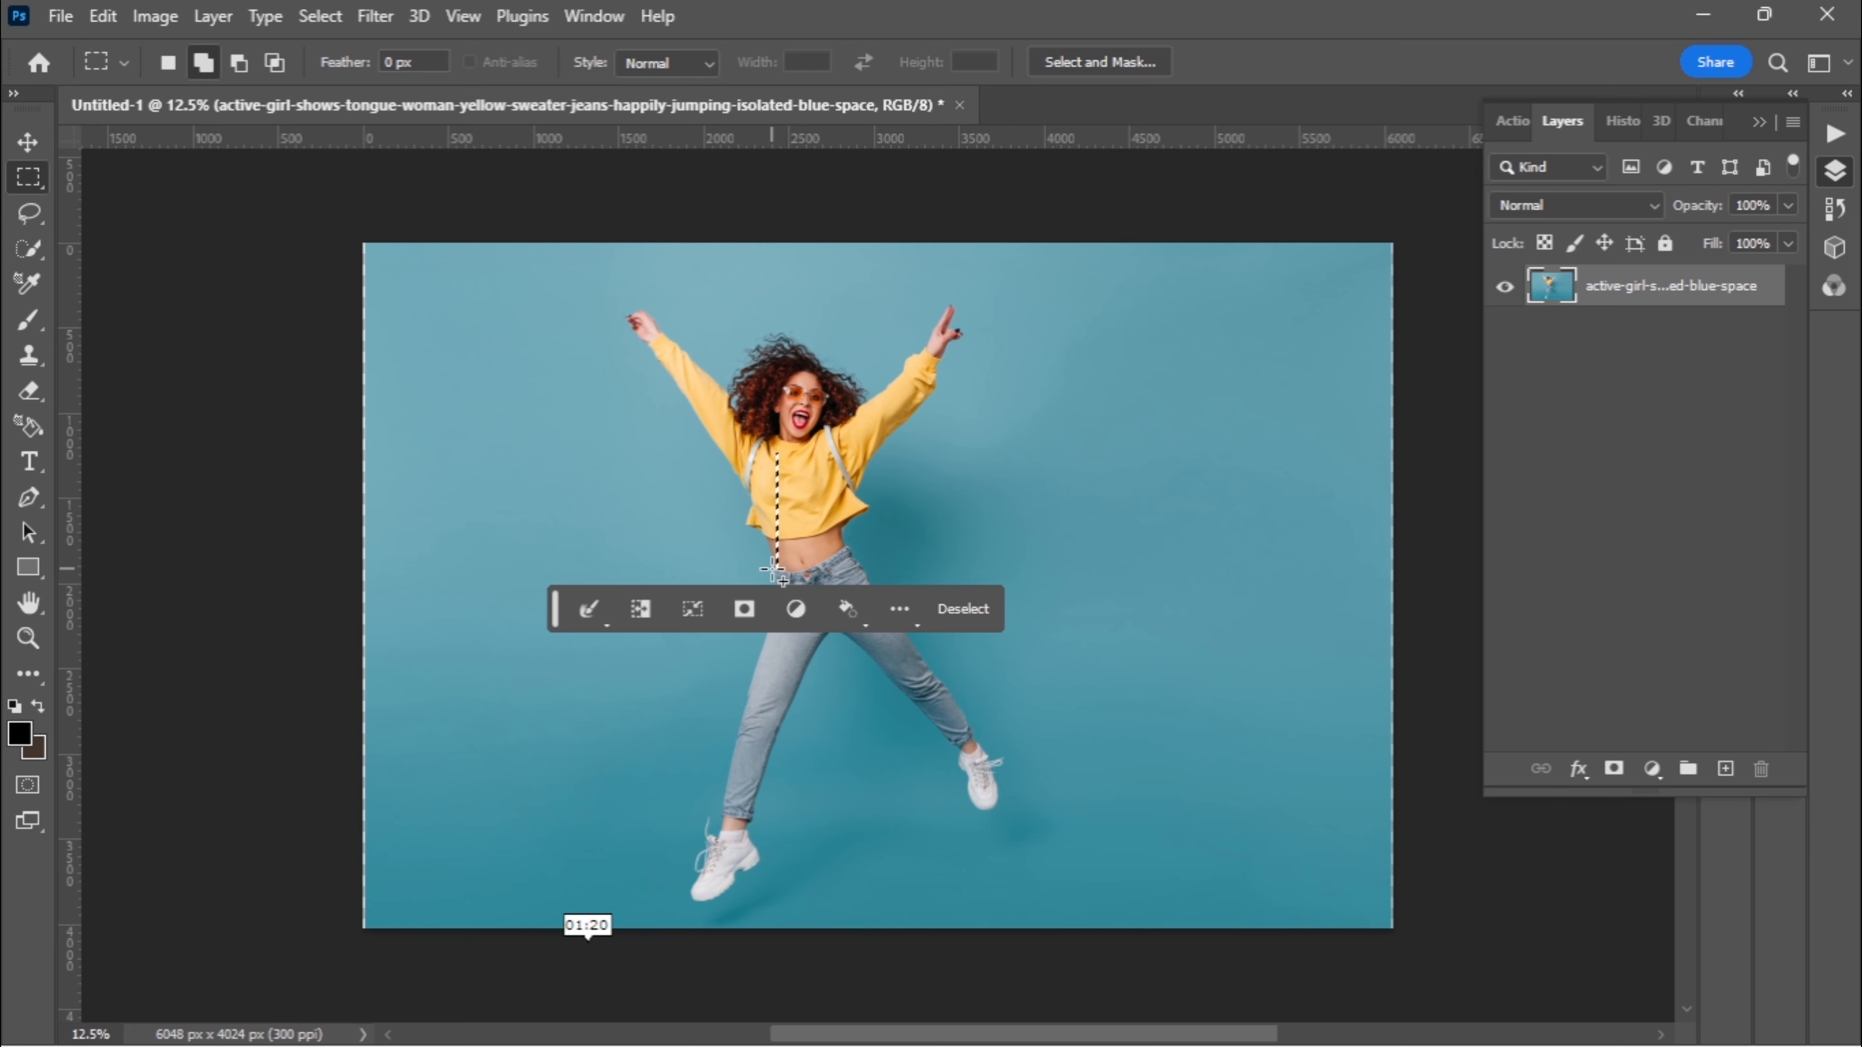
key(shift+Up)
key(shift+Up)
key(shift+Up)
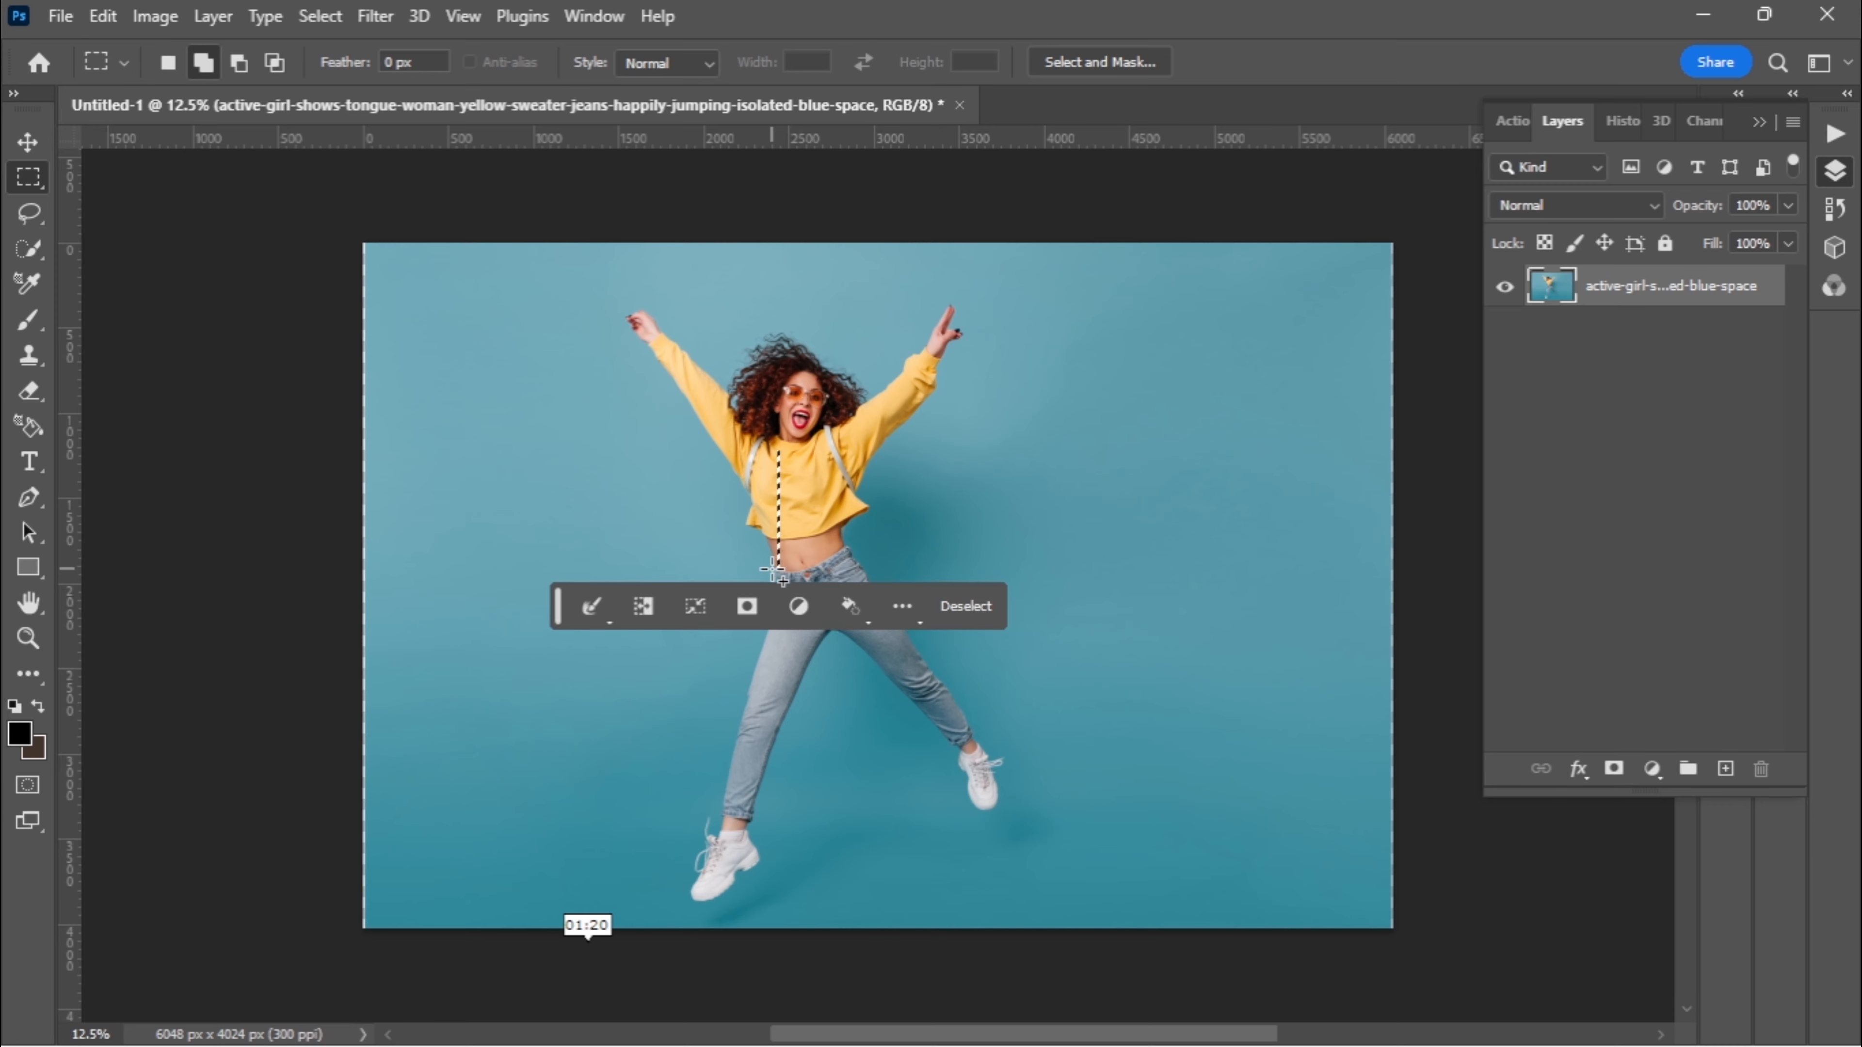
key(shift+Up)
key(shift+Up)
key(shift+Up)
key(shift+Up)
key(shift+Up)
key(shift+Up)
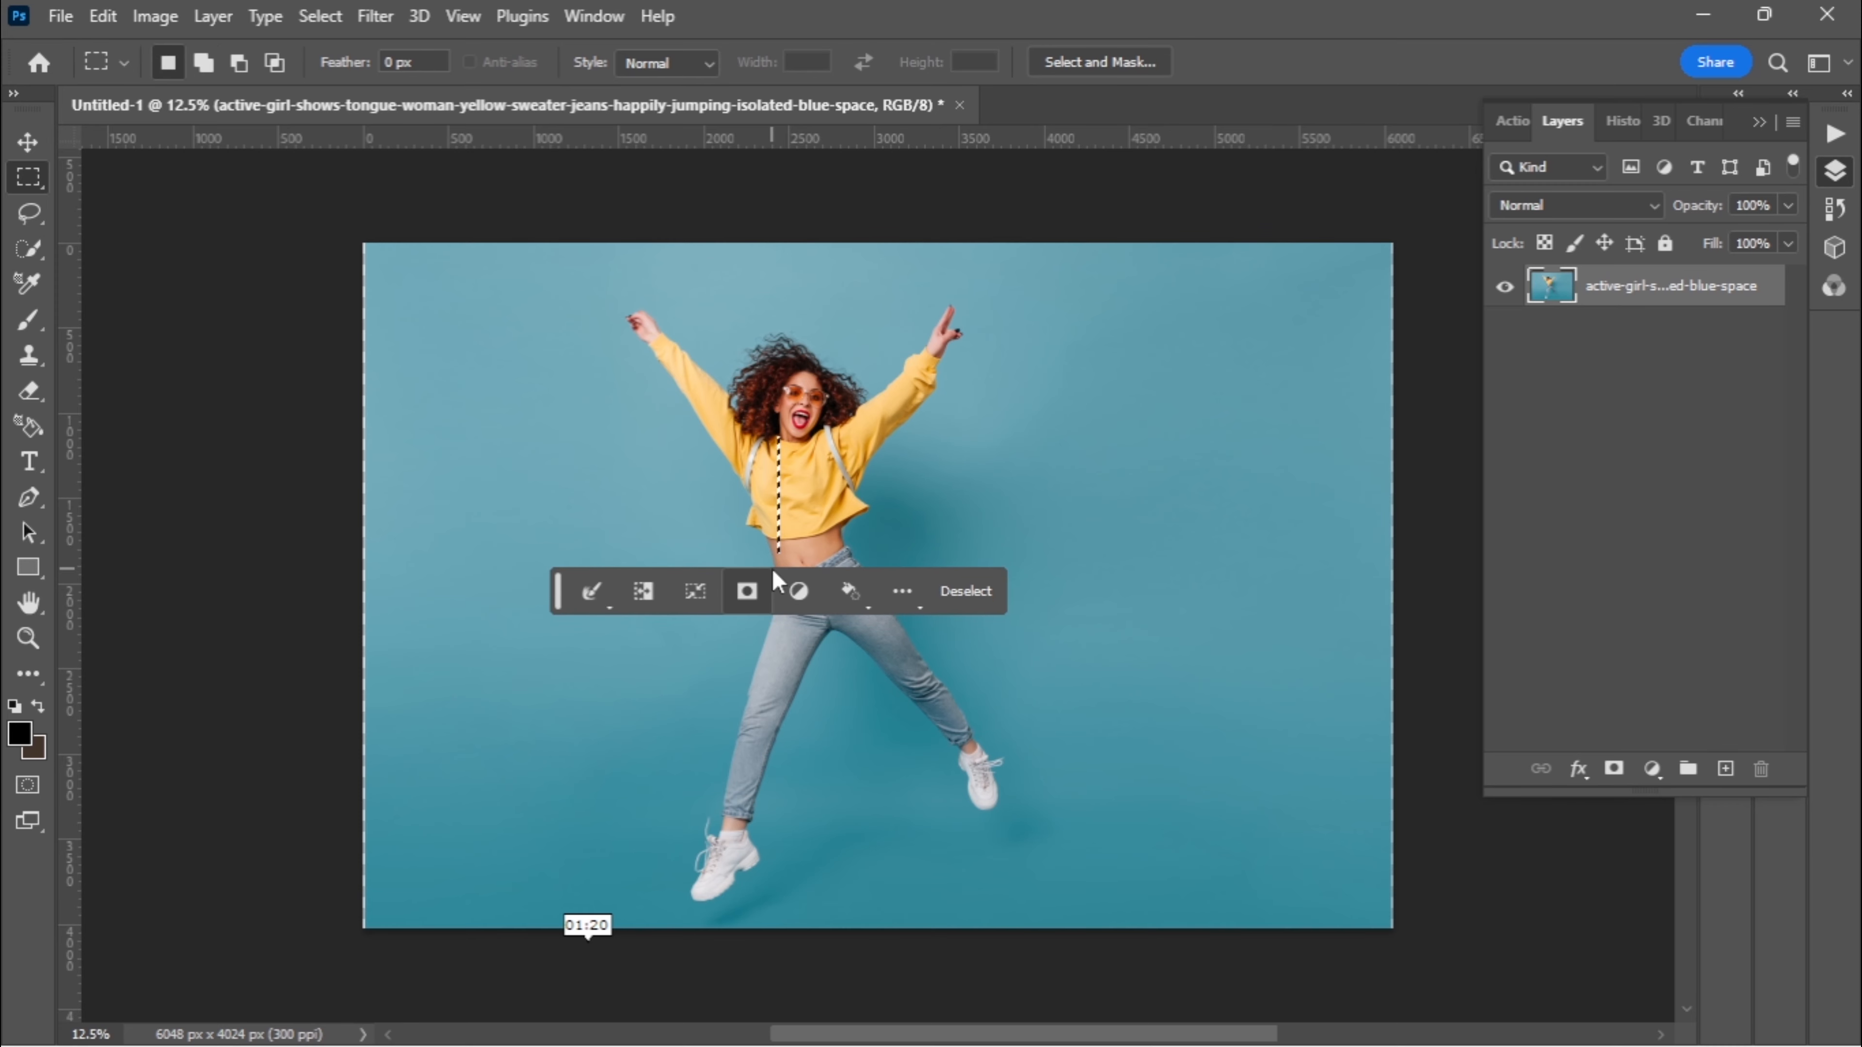
click(966, 591)
Copy a thin vertical marquee strip of the yellow sweater to a new layer and check it against the photo layer
drag(771, 444, 785, 534)
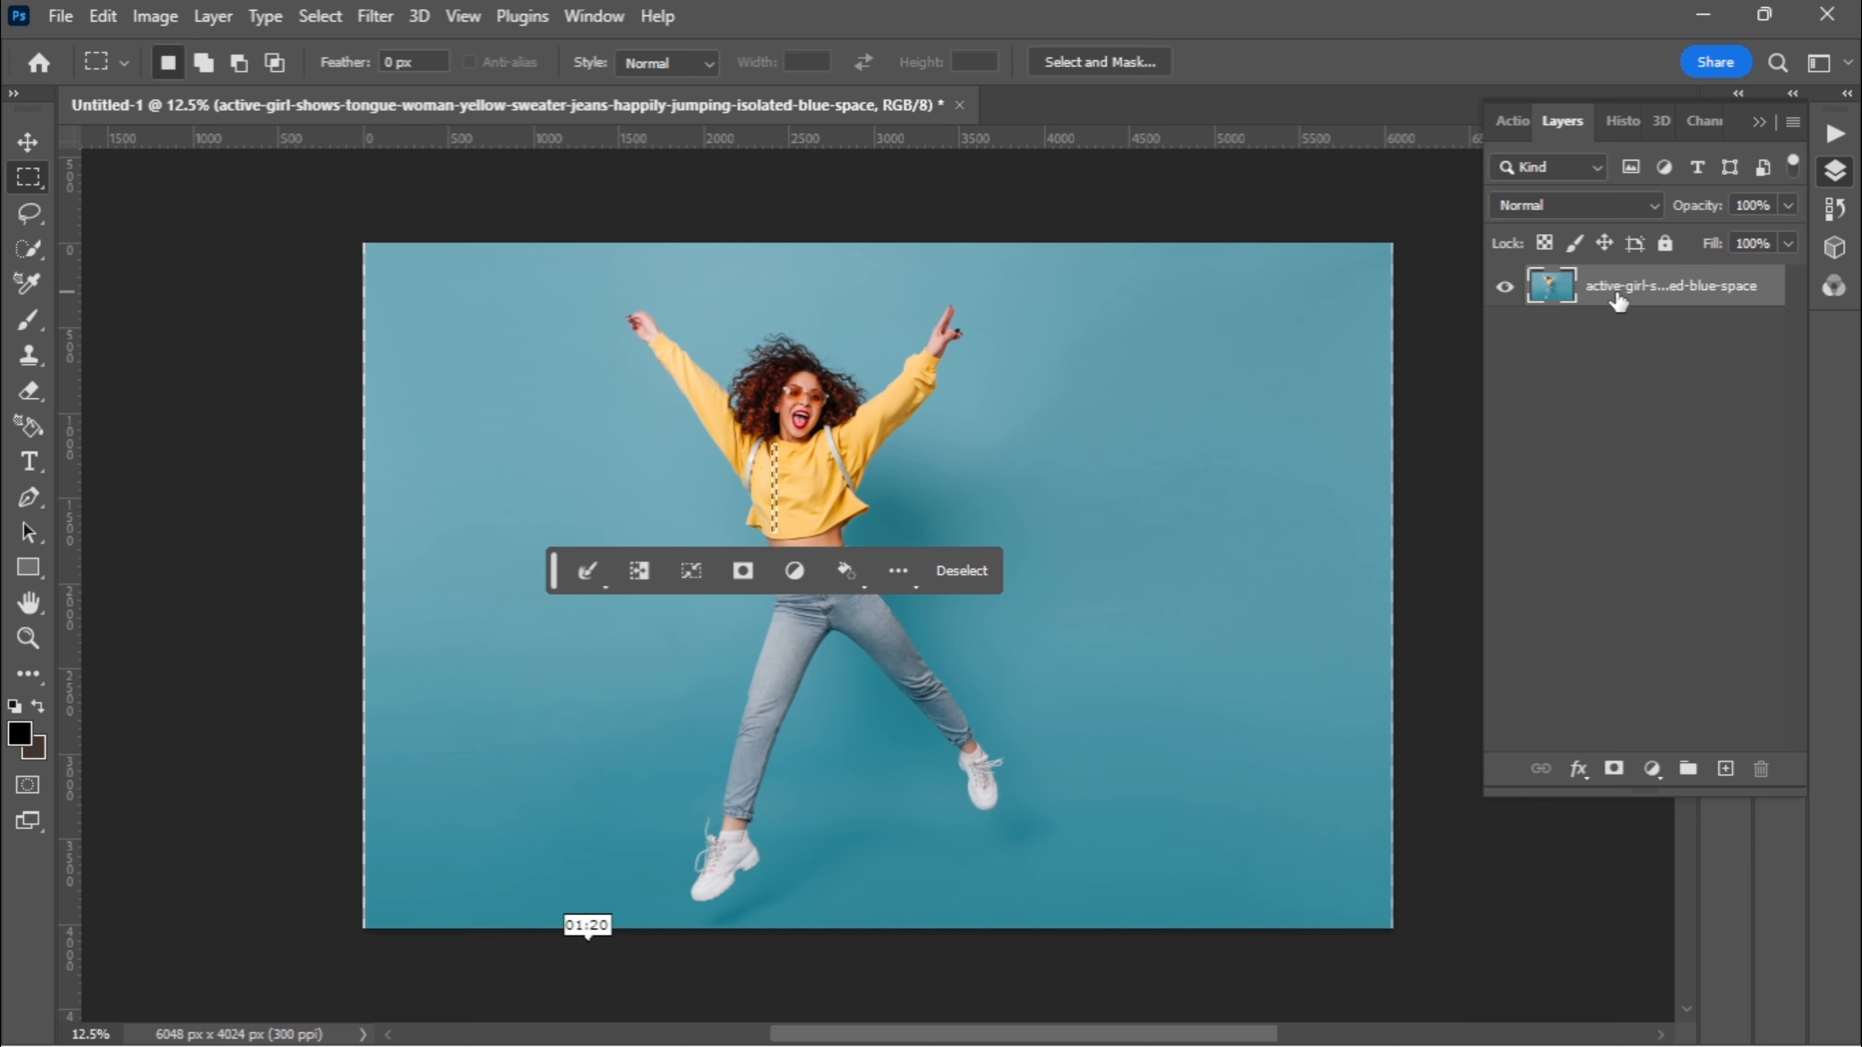
key(ctrl+shift+alt+n)
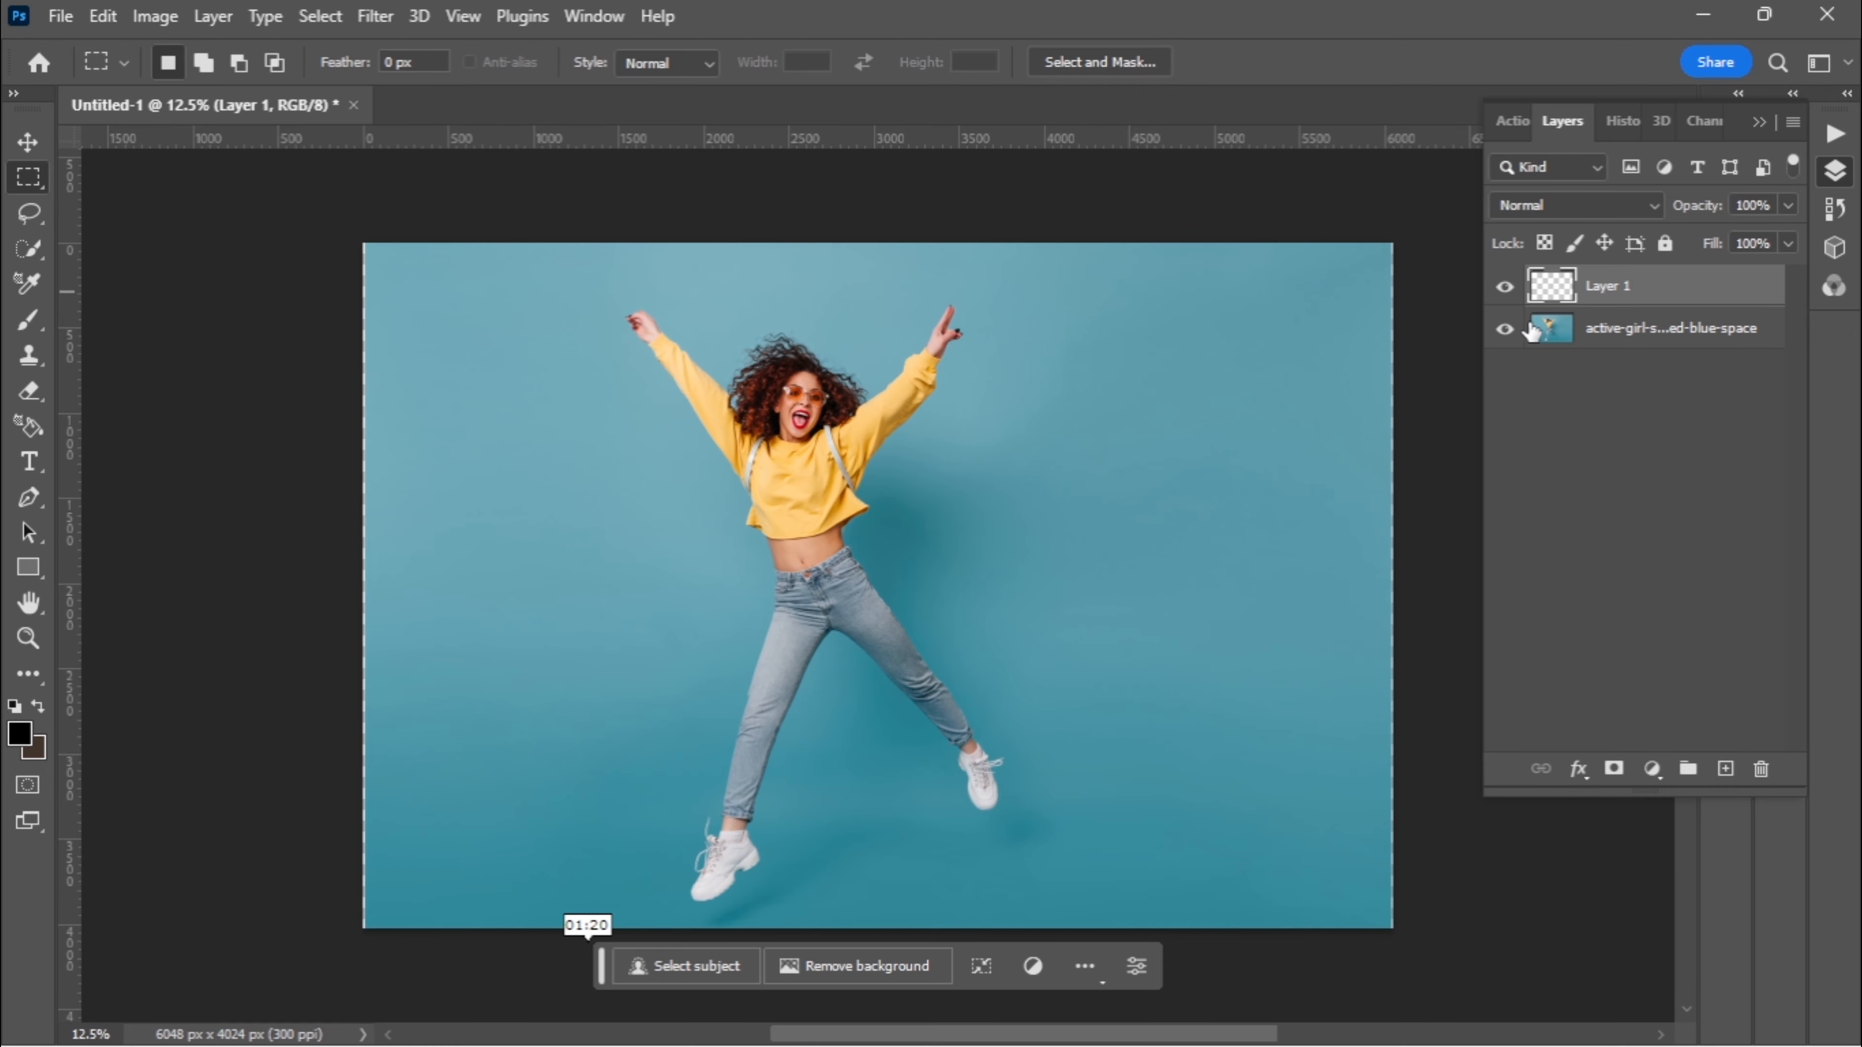
click(1505, 329)
click(1505, 329)
Stretch the sweater strip horizontally with Free Transform to span the full canvas width
key(ctrl+t)
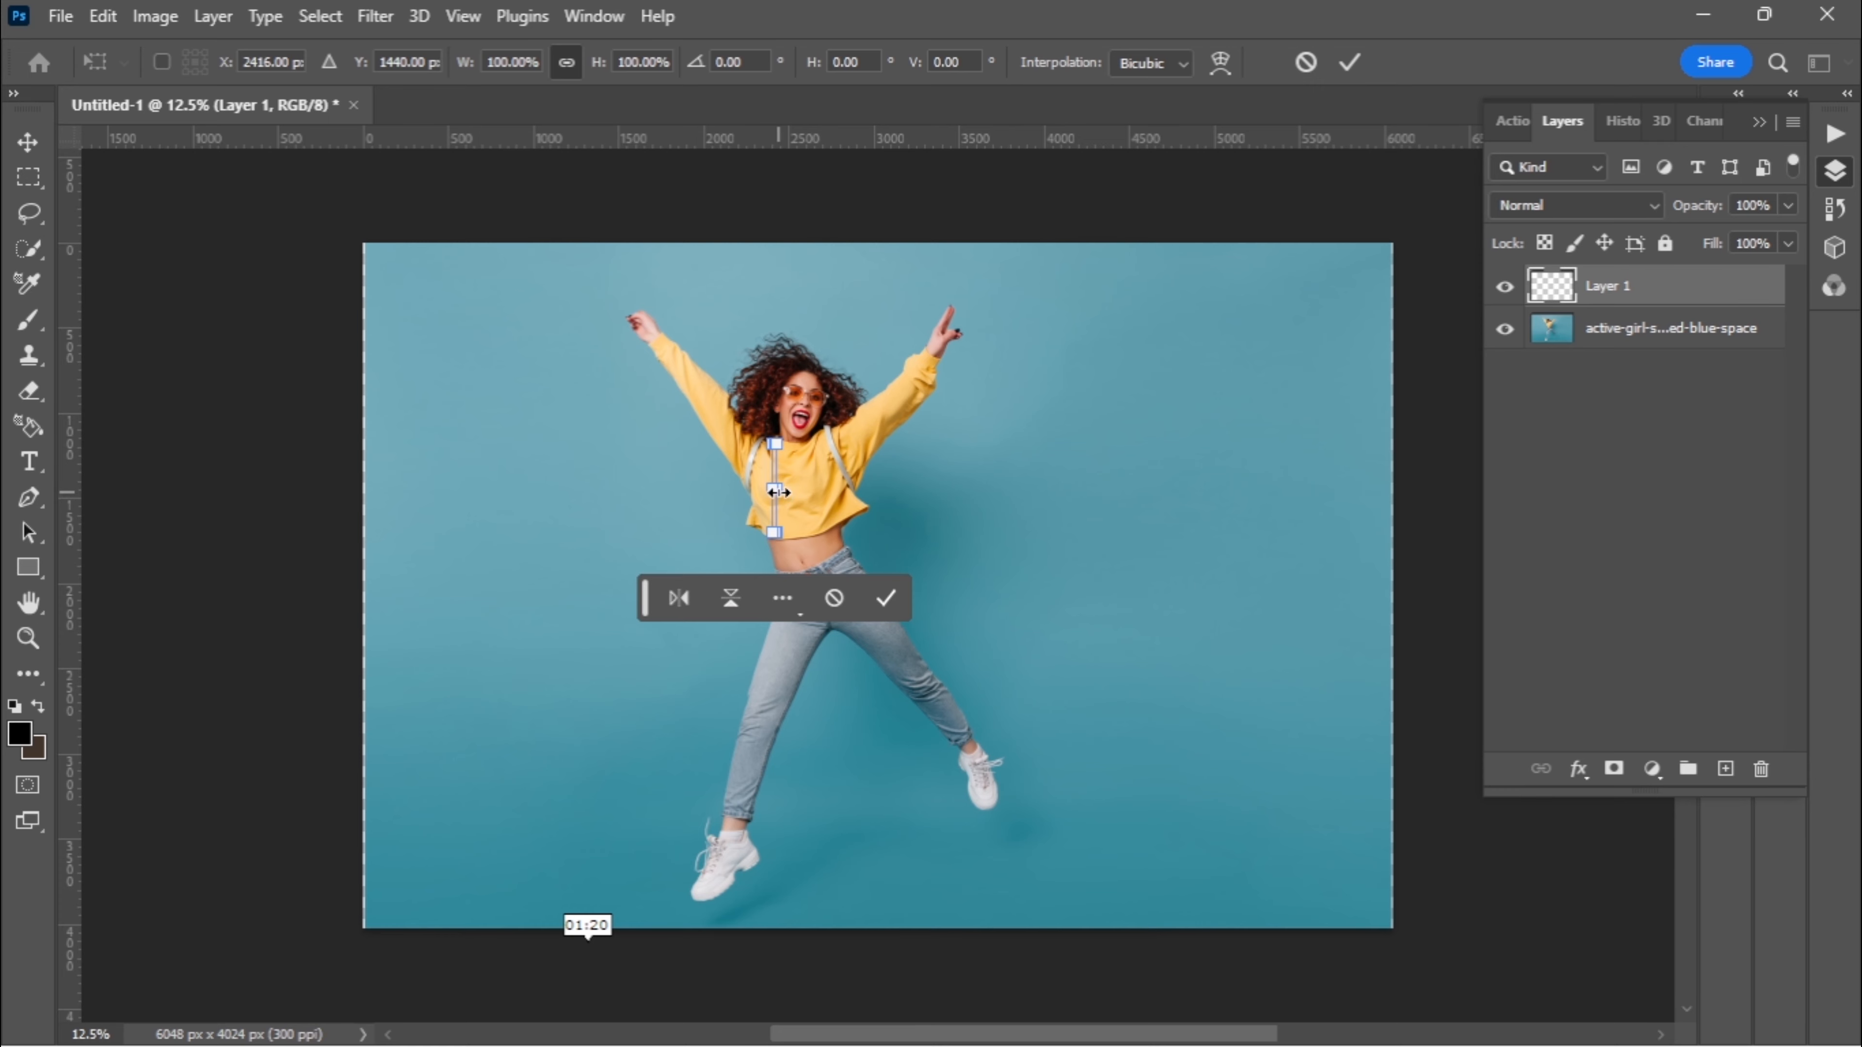
drag(779, 491, 1392, 487)
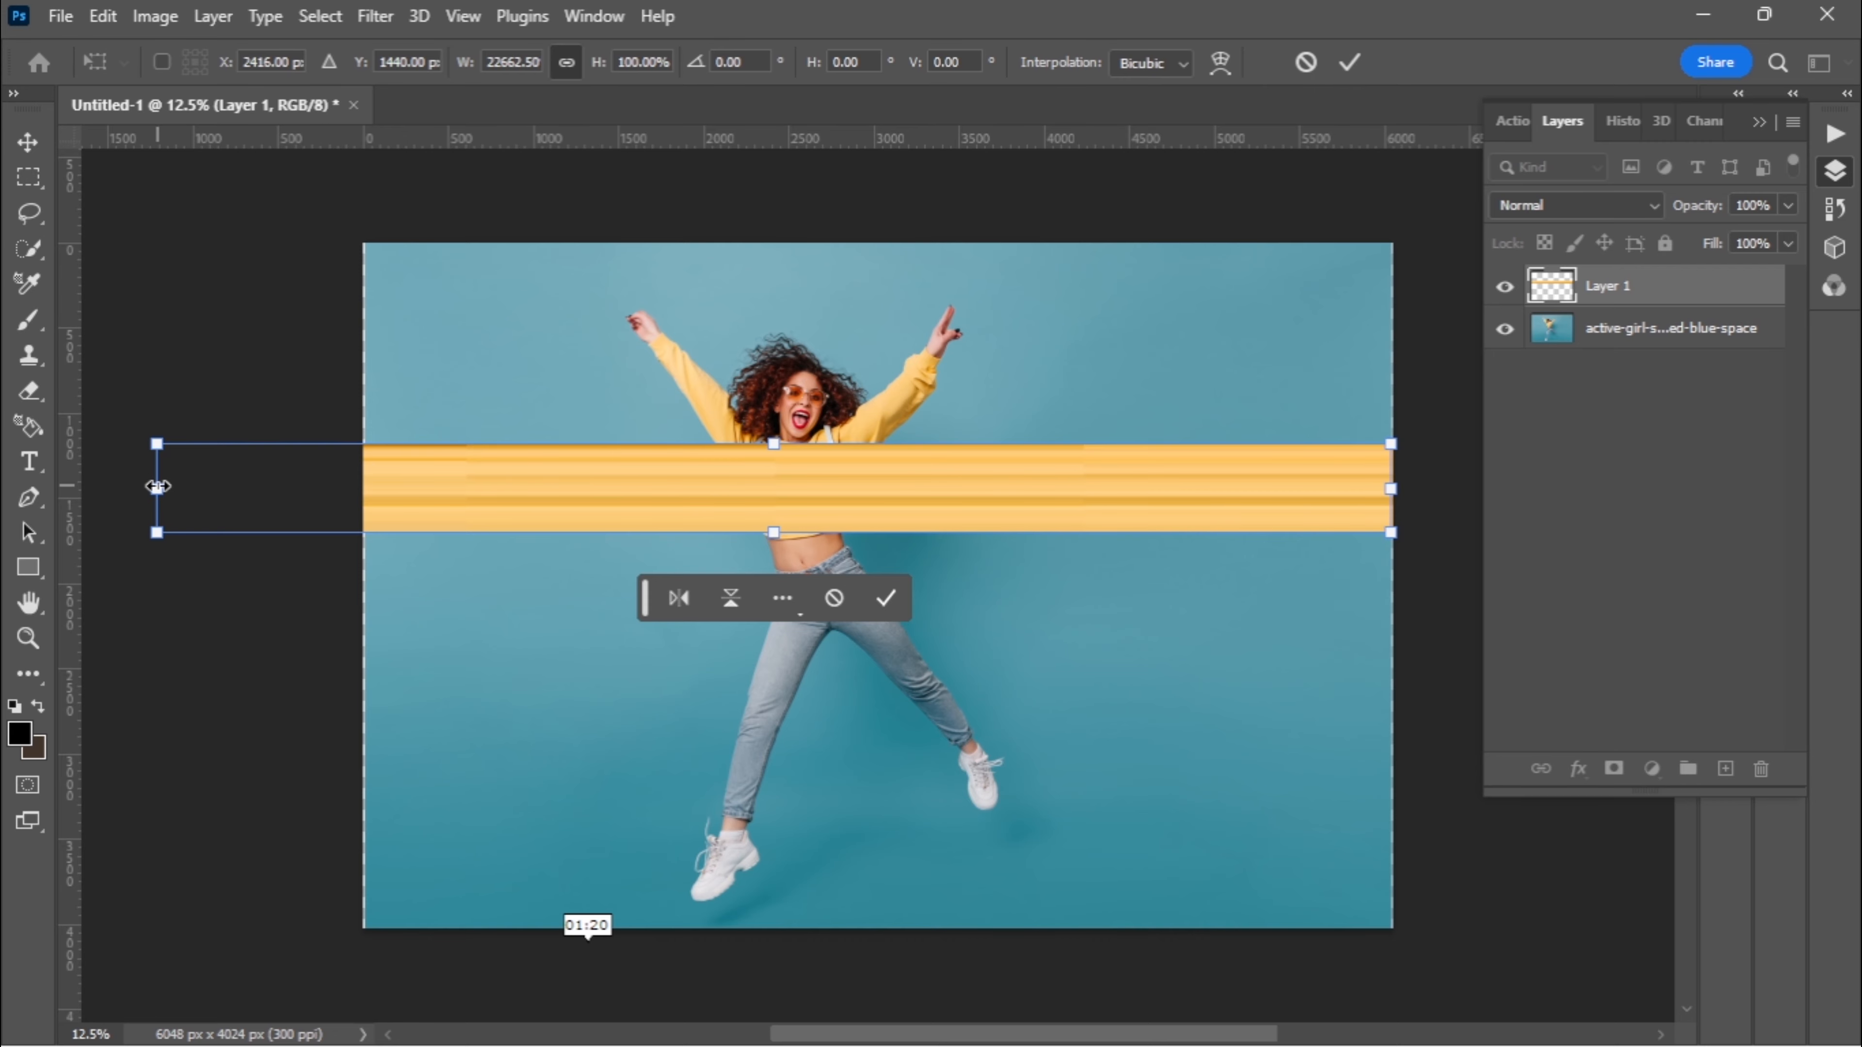
drag(157, 486, 363, 499)
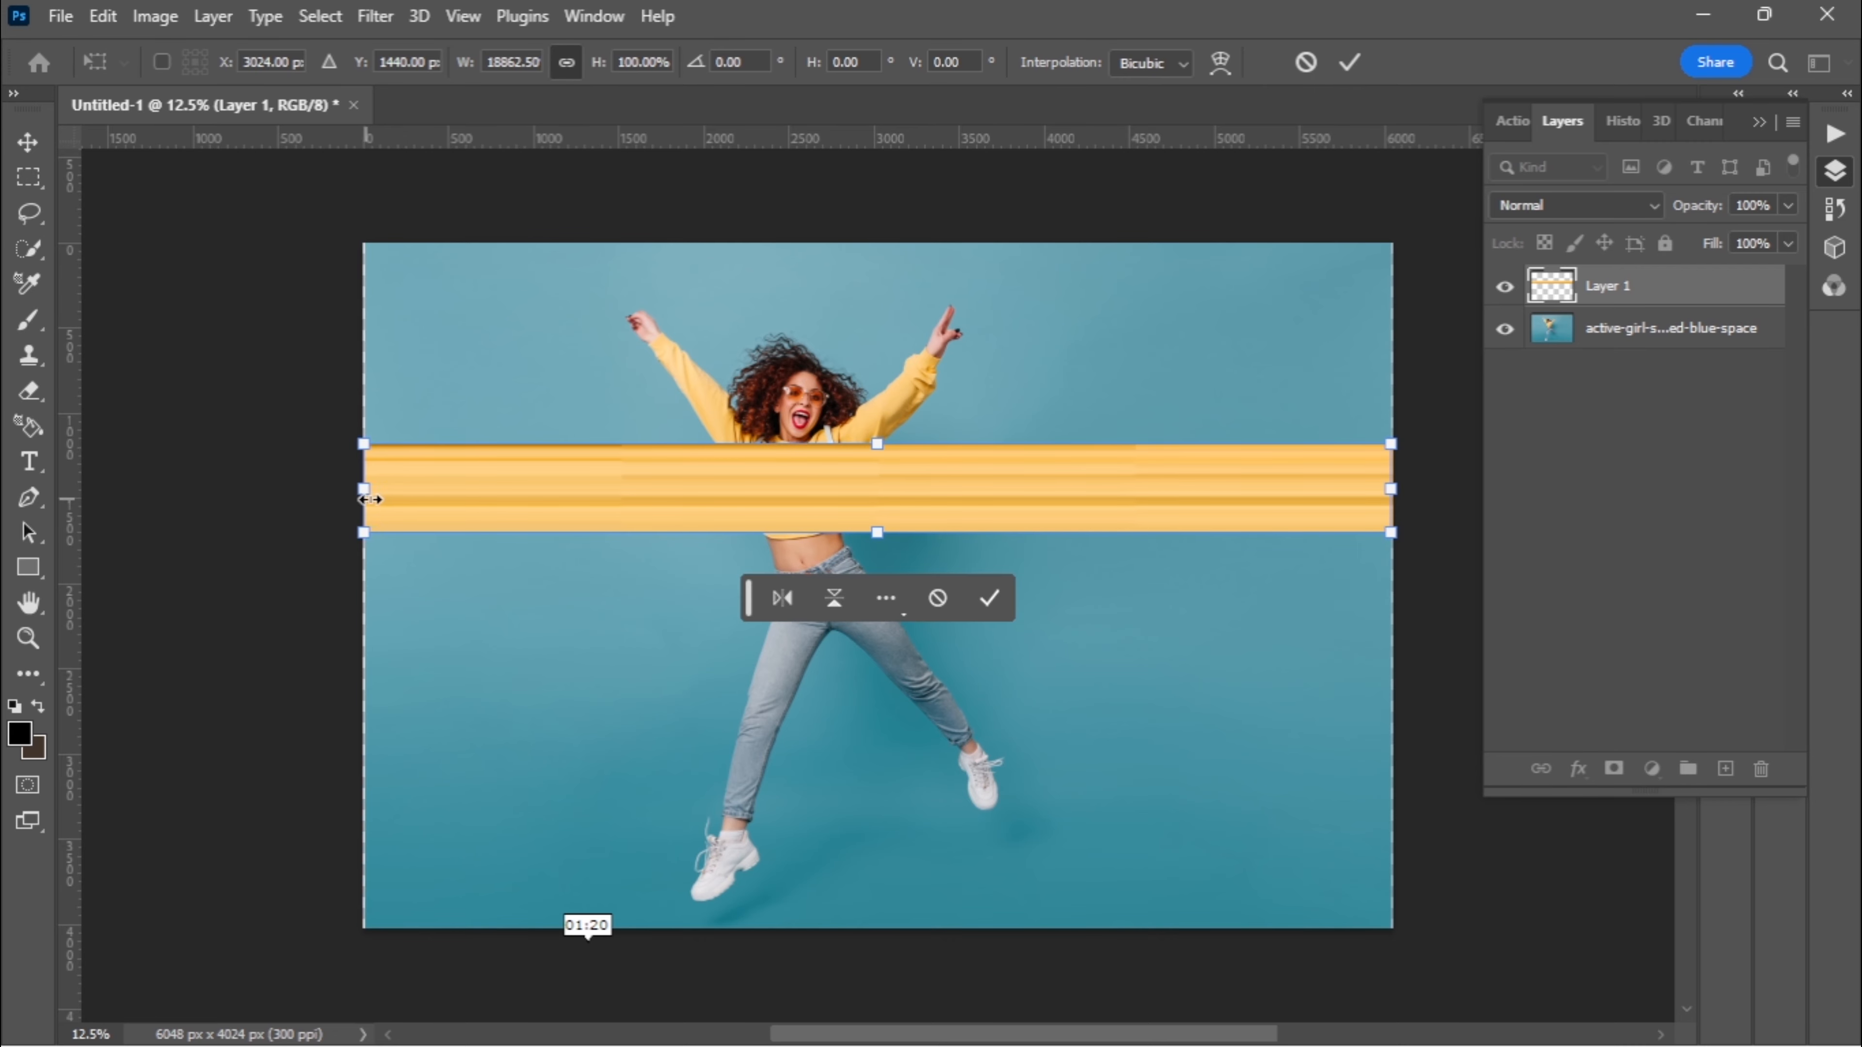
click(989, 602)
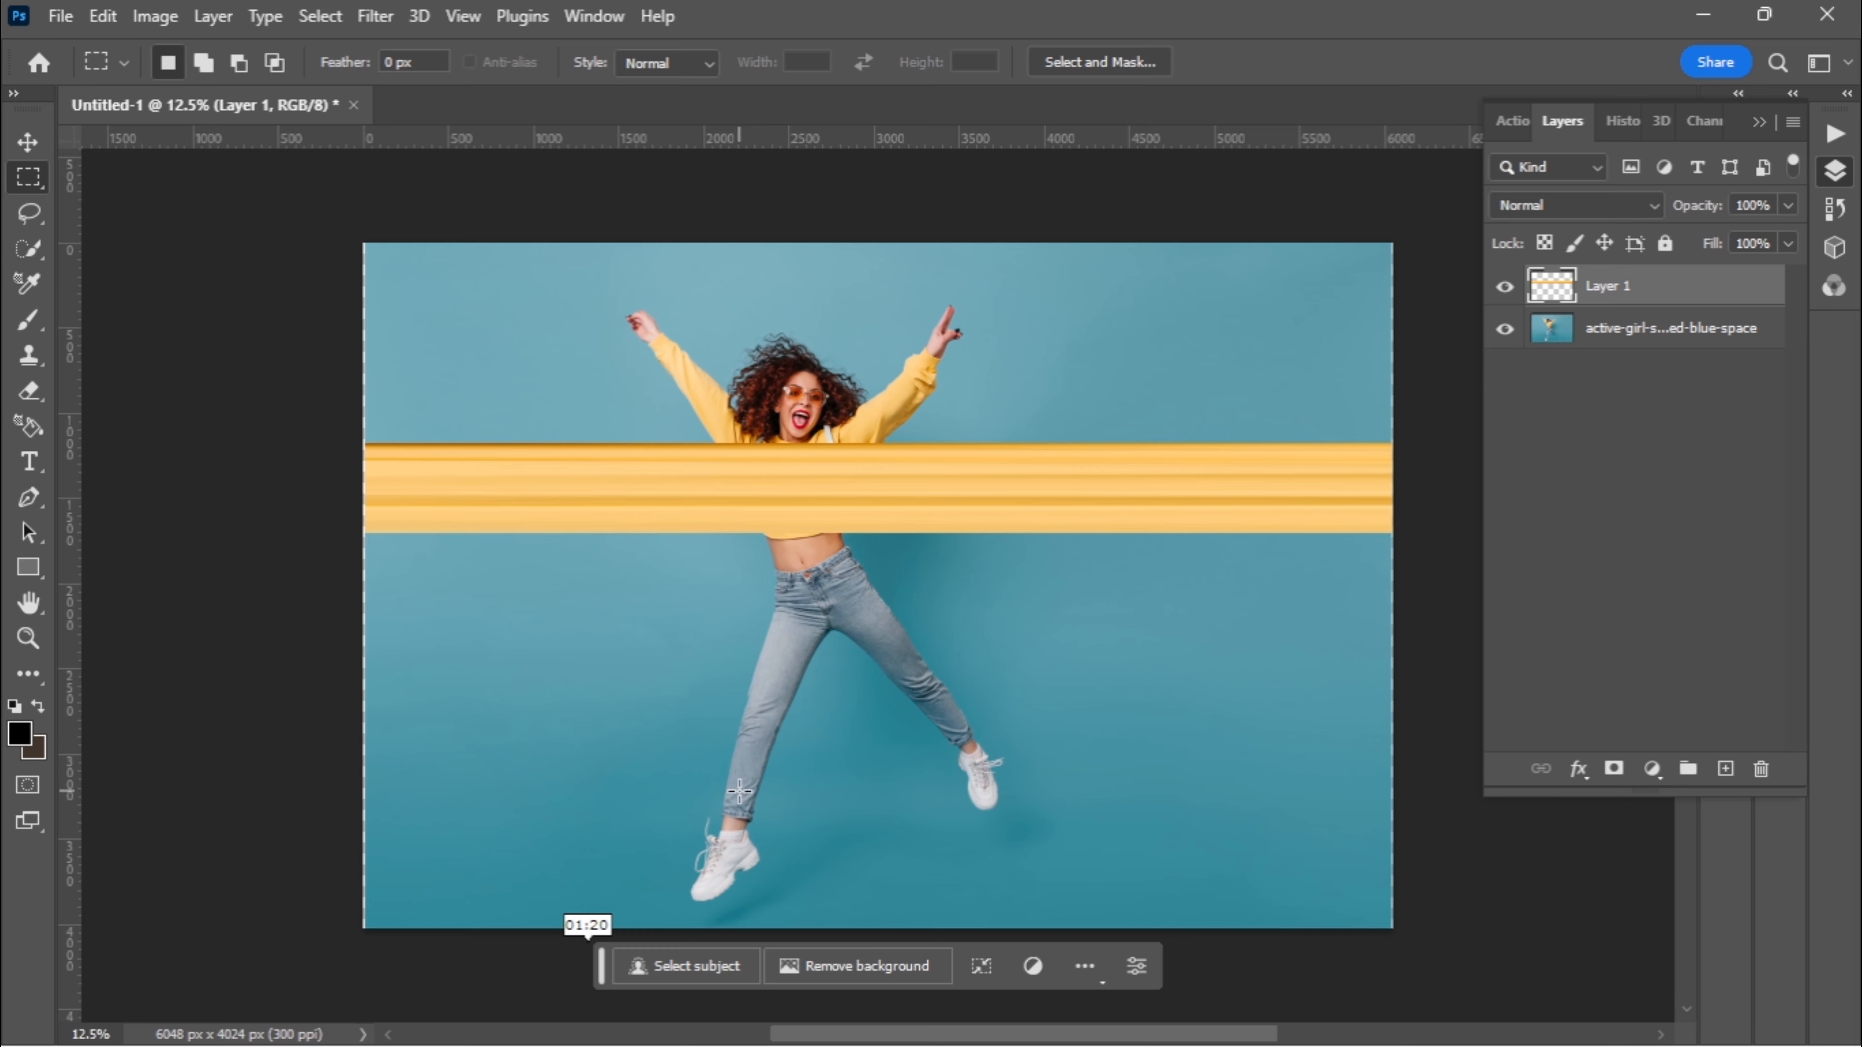
Copy a thin vertical strip of the photo running from the lower jeans over the ankle to the shoe onto a new layer
drag(733, 785, 736, 870)
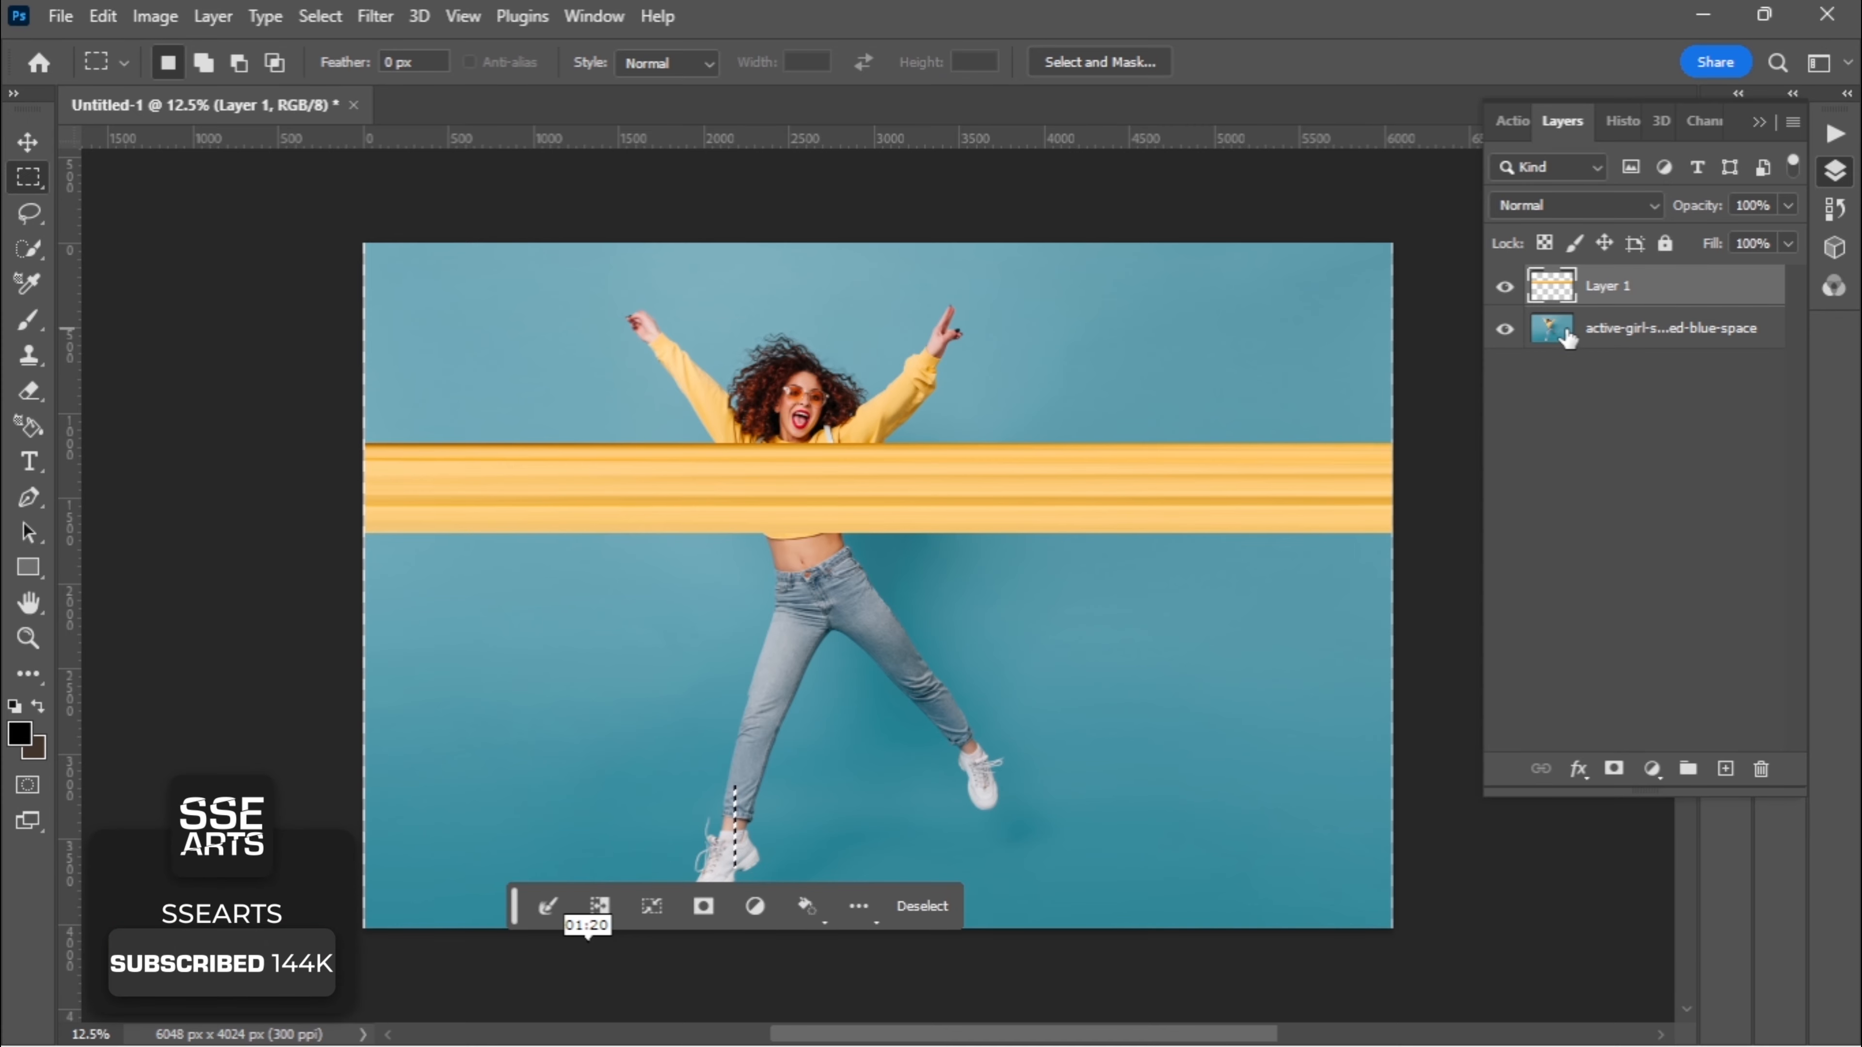
click(1595, 335)
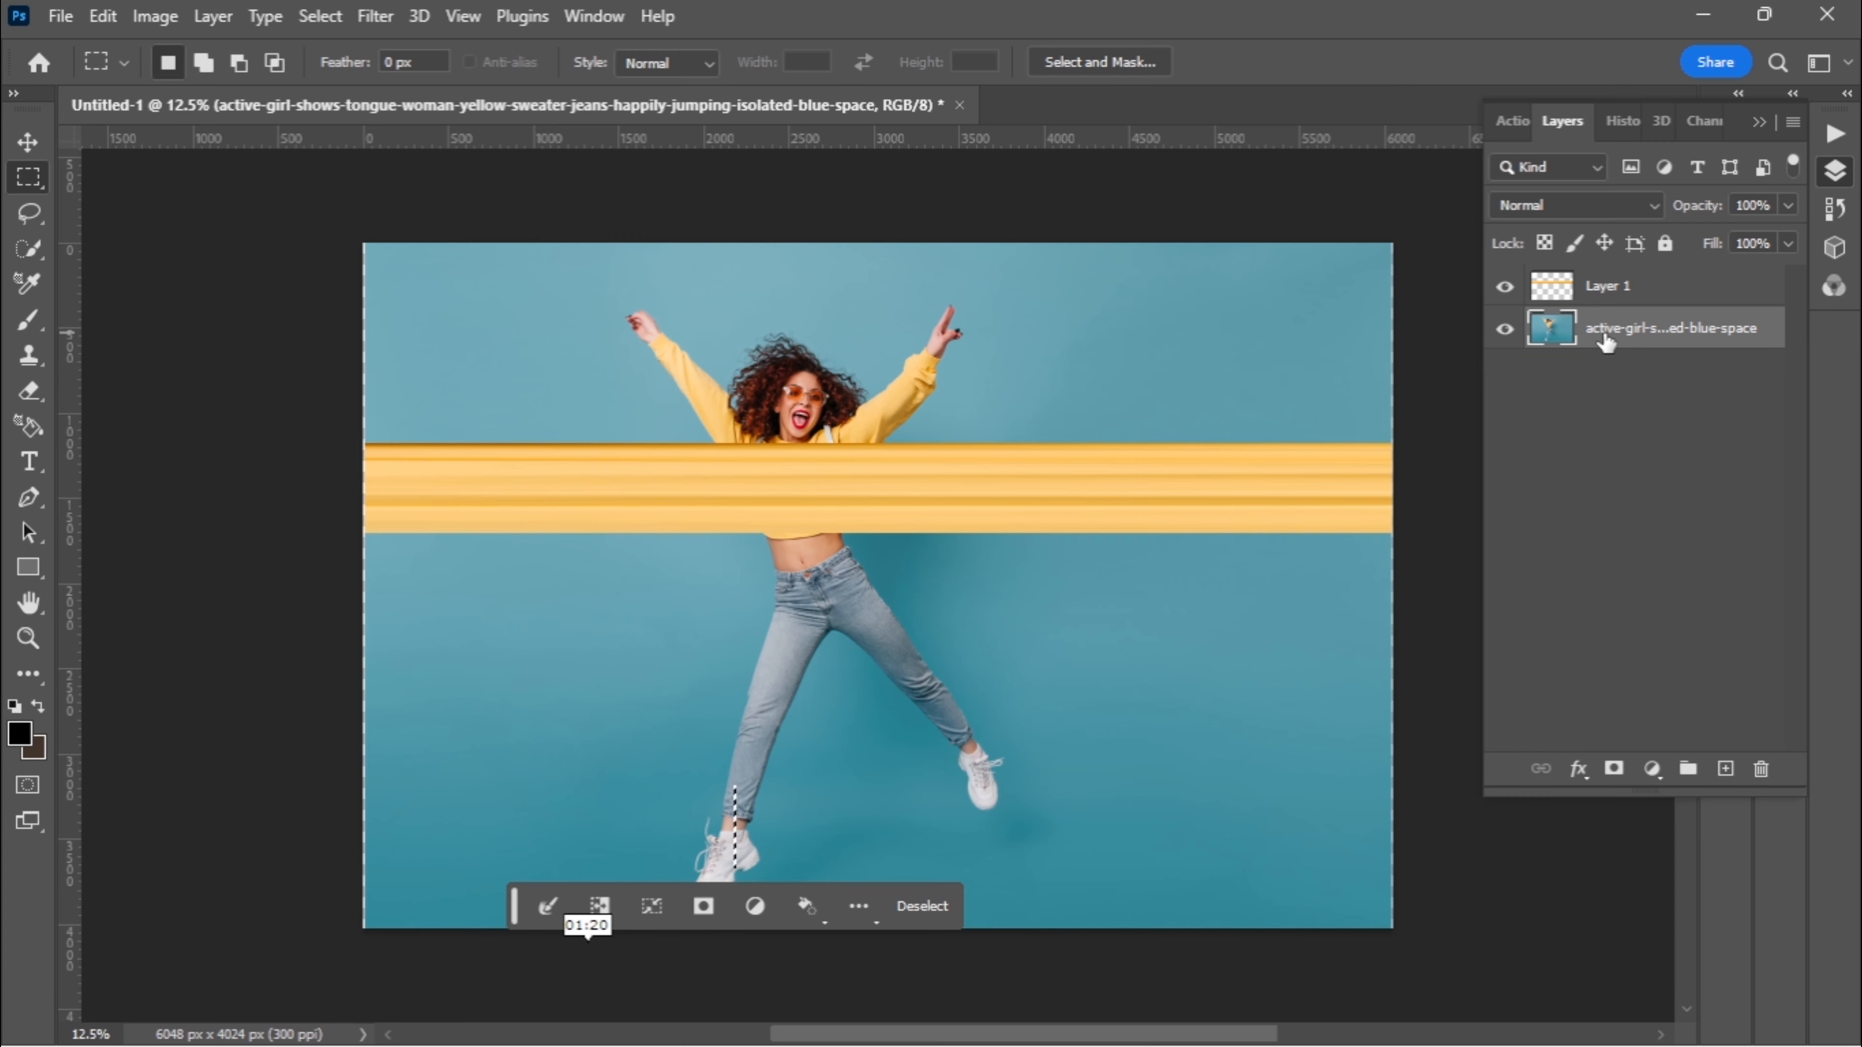
key(ctrl+j)
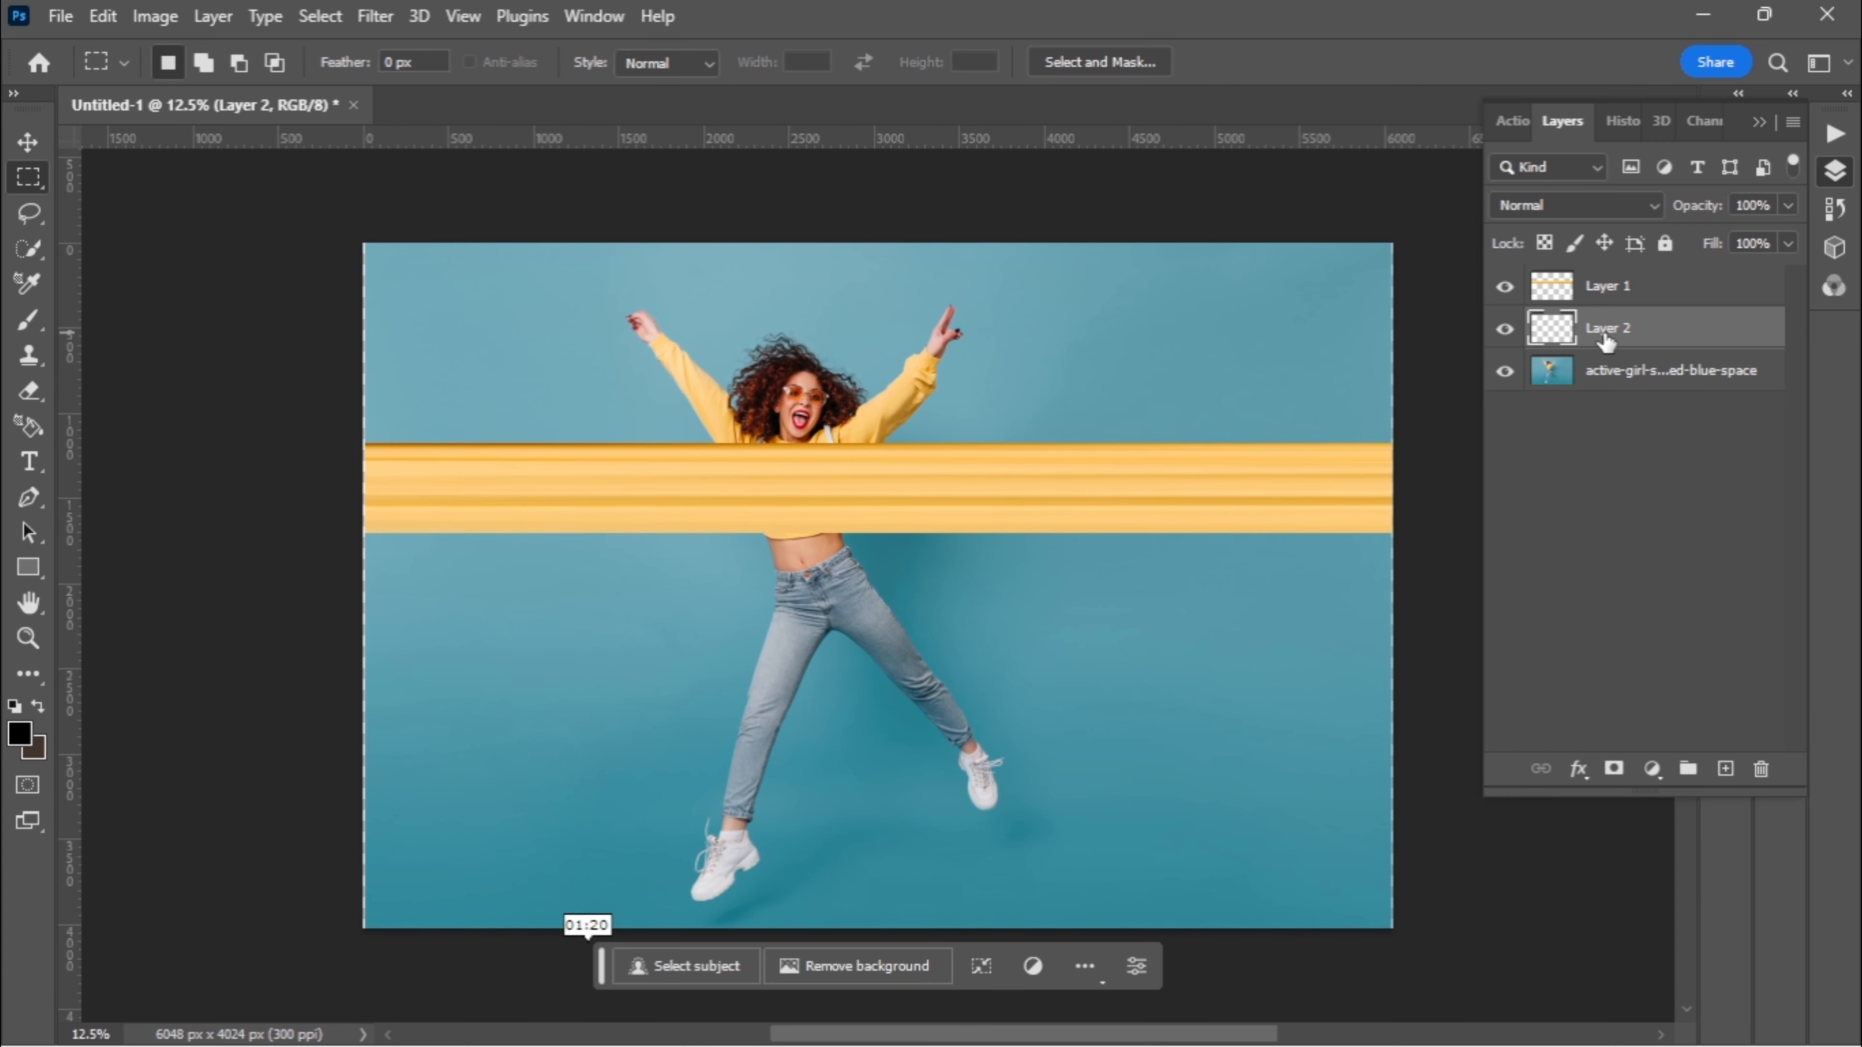
click(1505, 371)
click(1505, 371)
Stretch the jeans-and-shoe strip horizontally with Free Transform to span the full canvas width
key(ctrl+t)
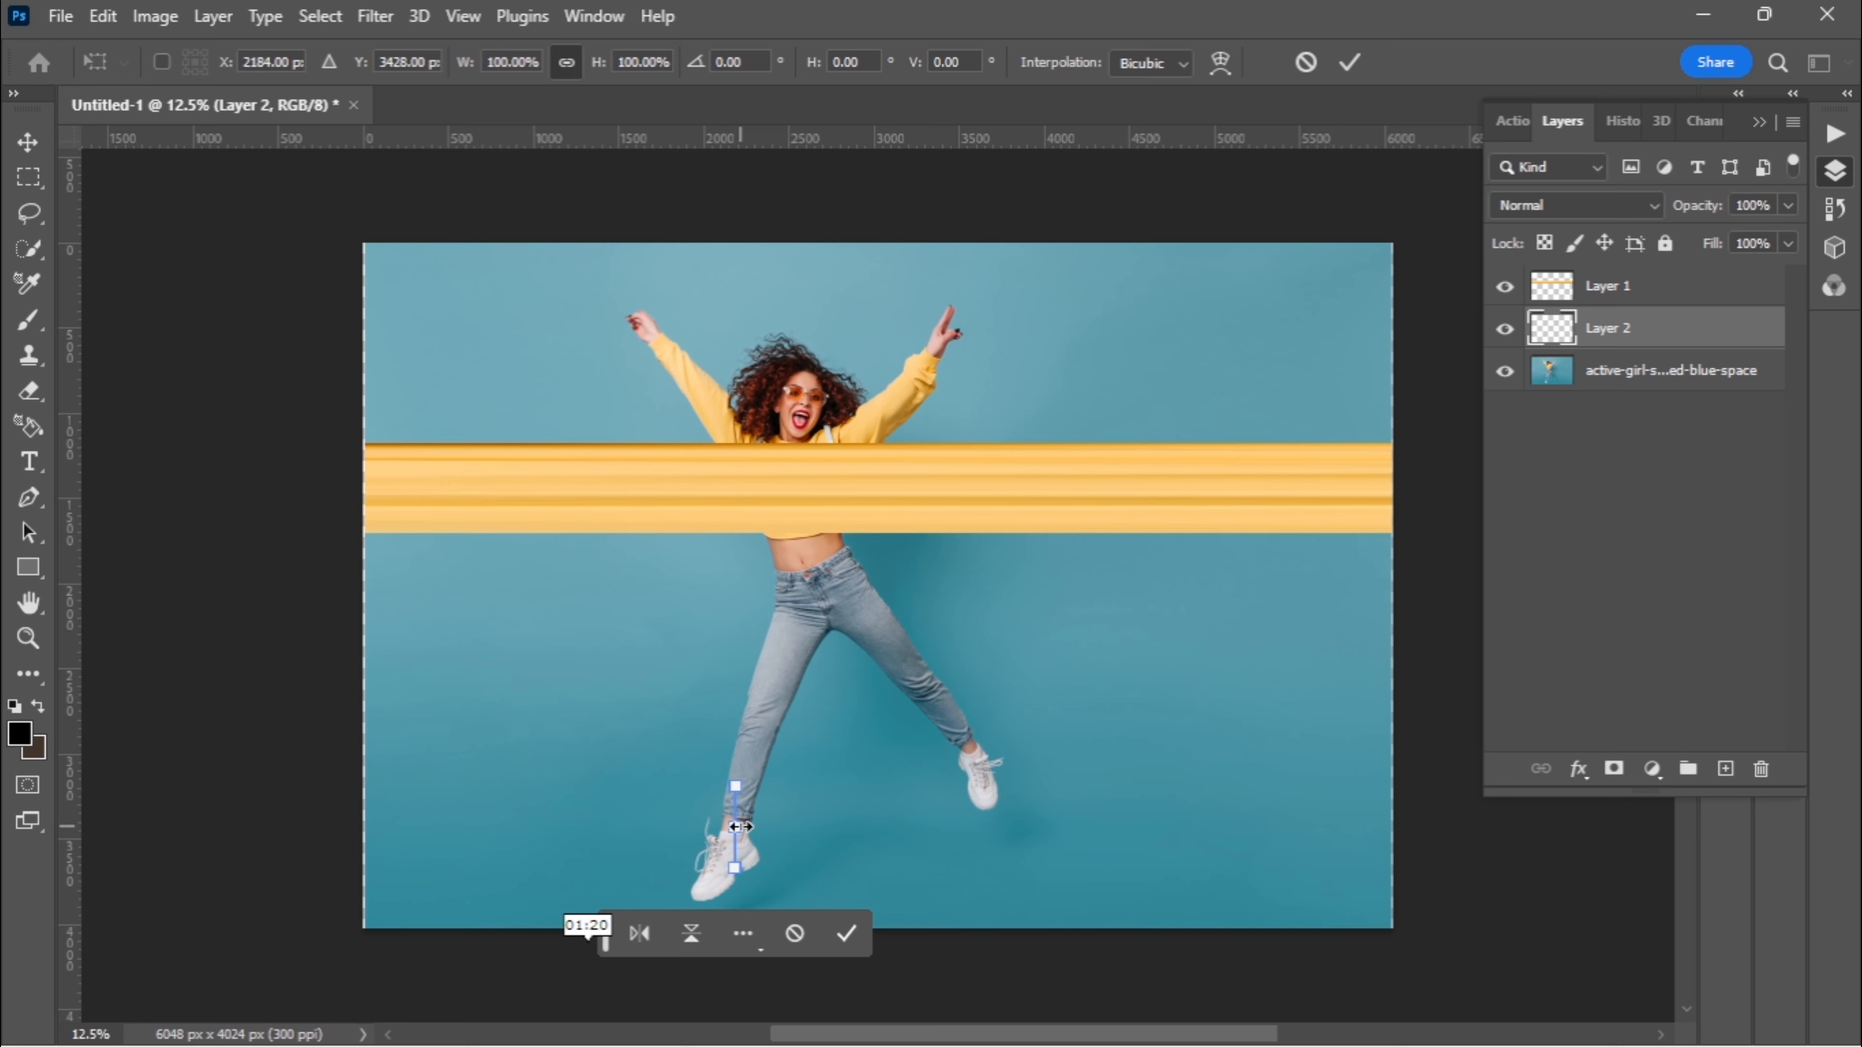
drag(739, 826, 1386, 821)
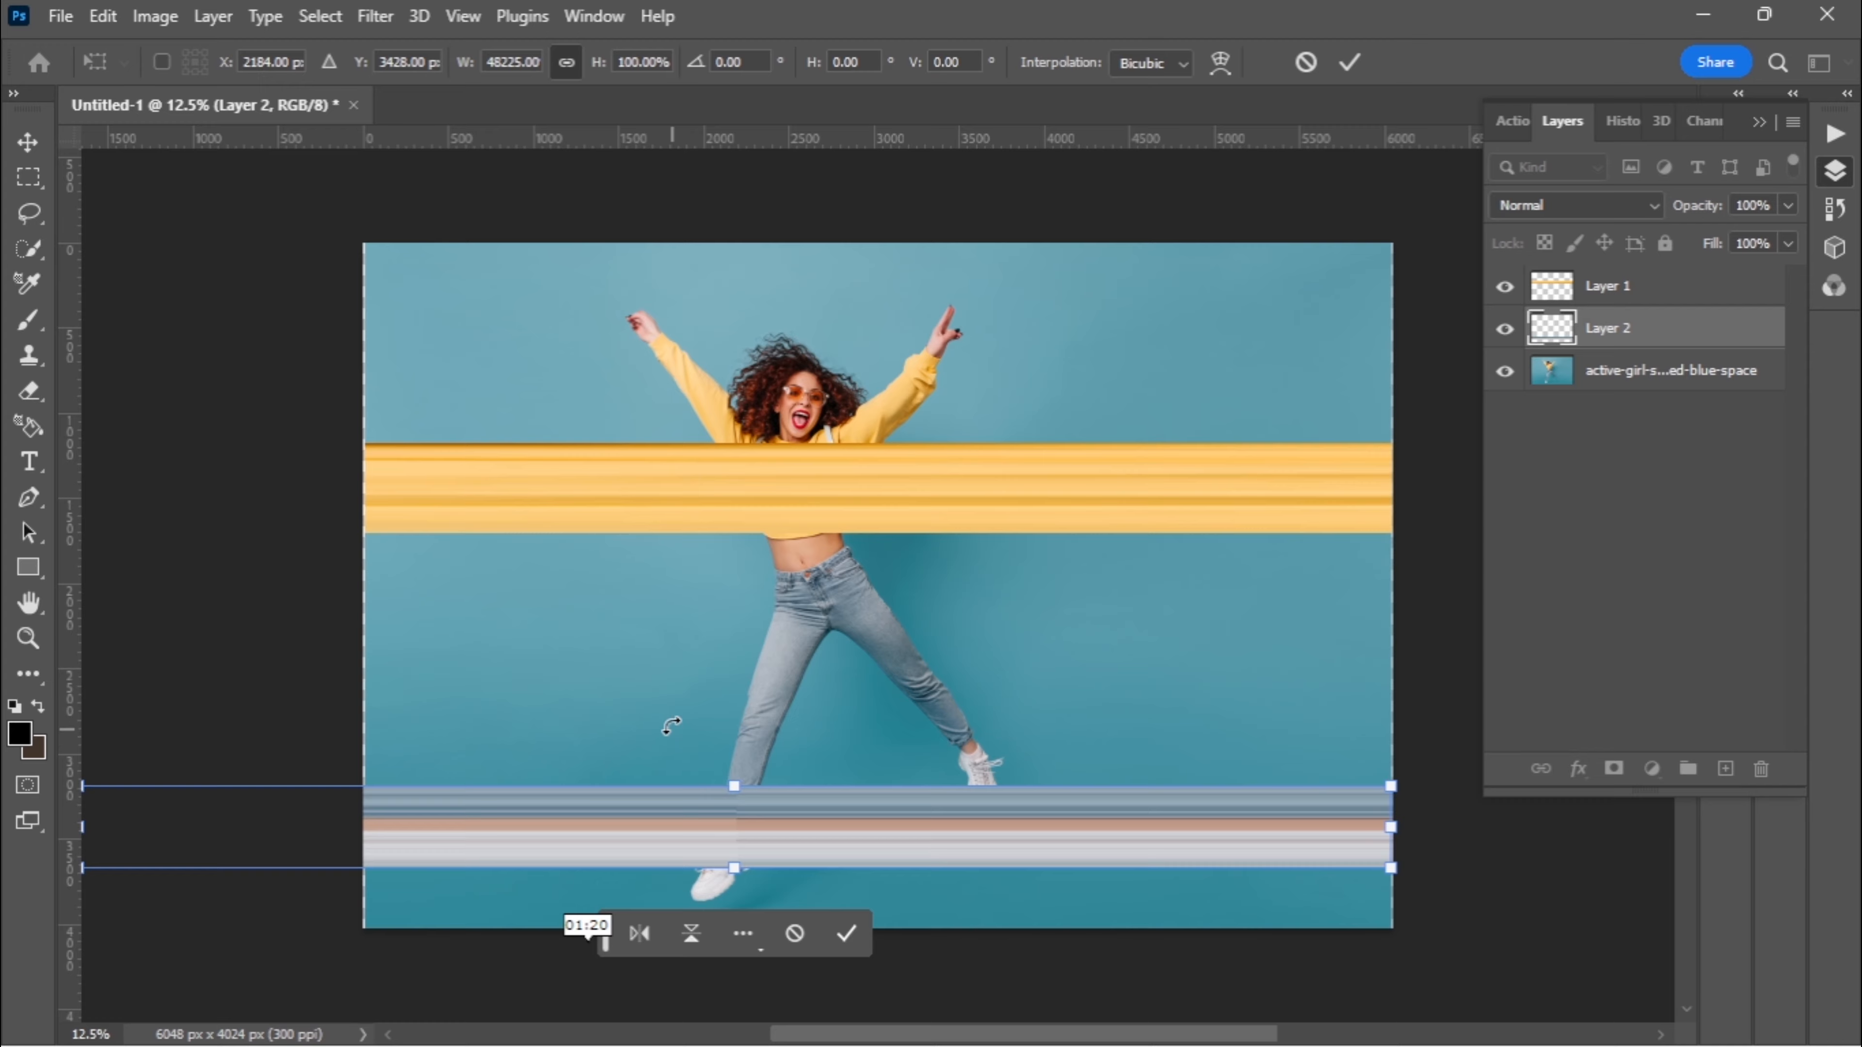
drag(673, 715, 747, 701)
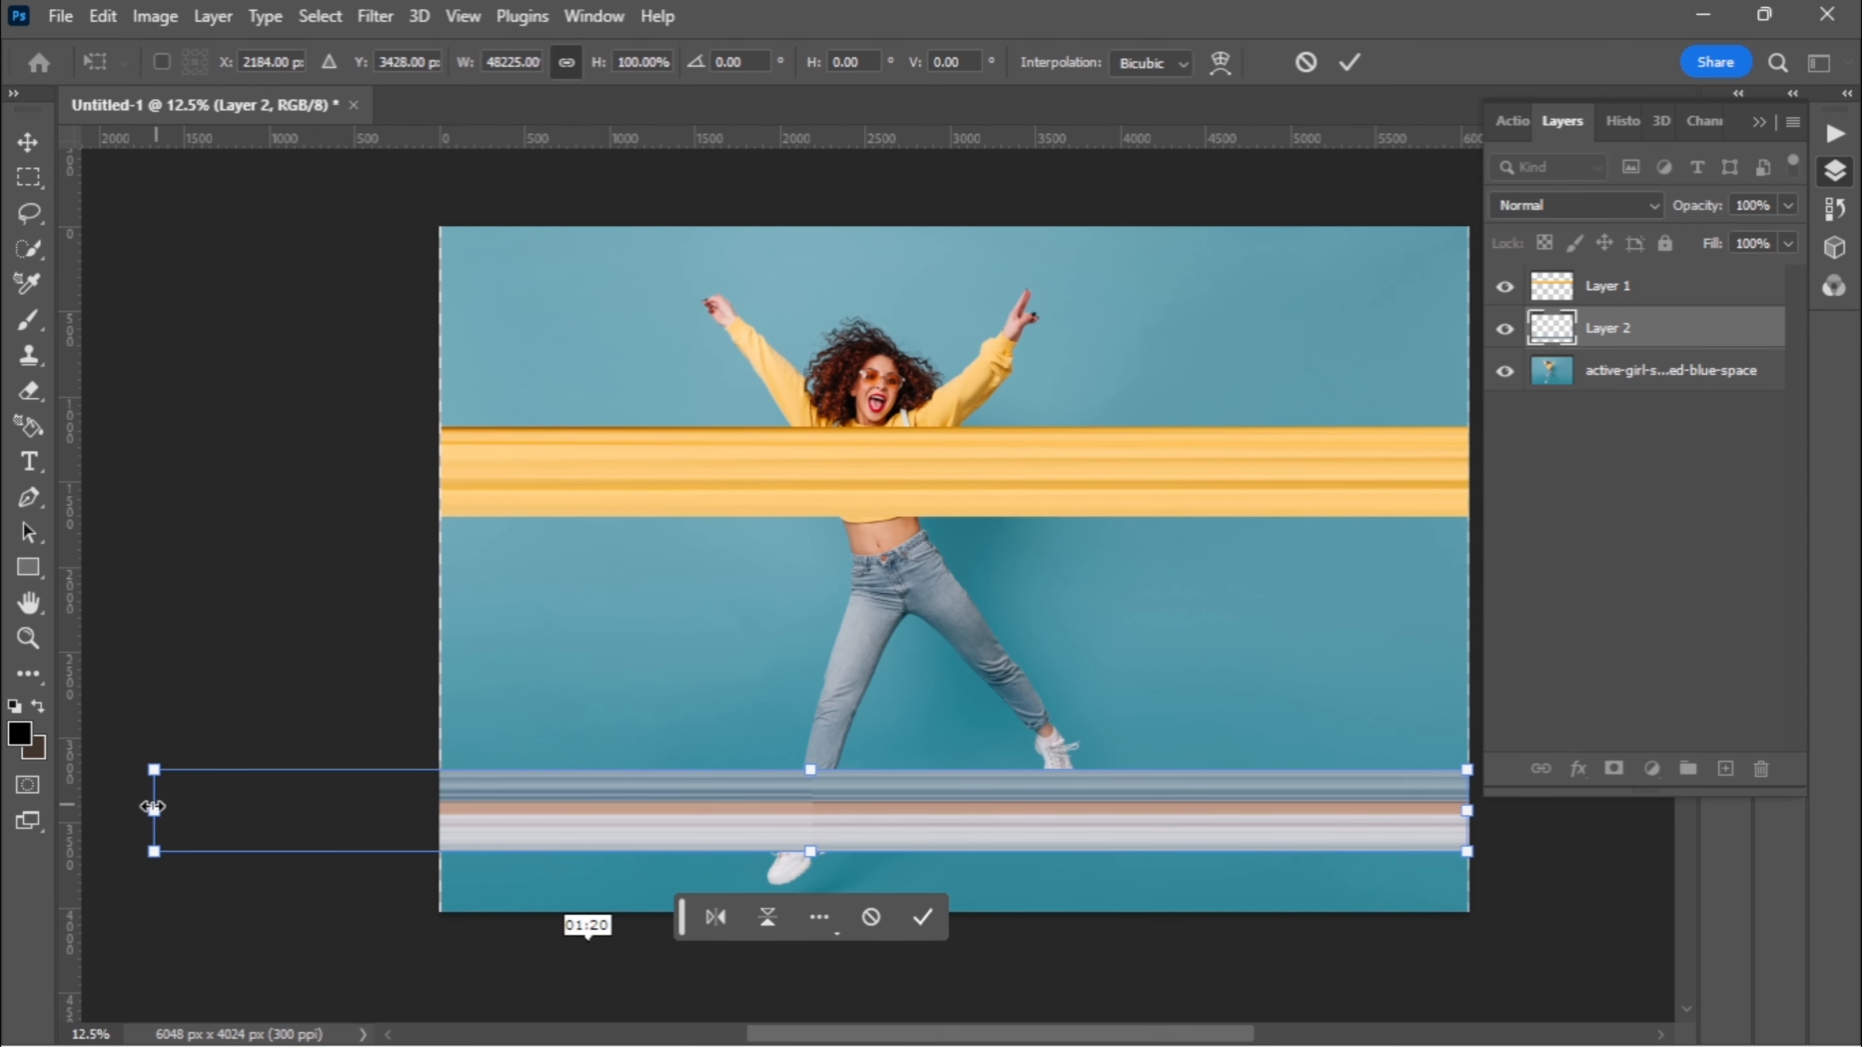
drag(152, 810, 434, 812)
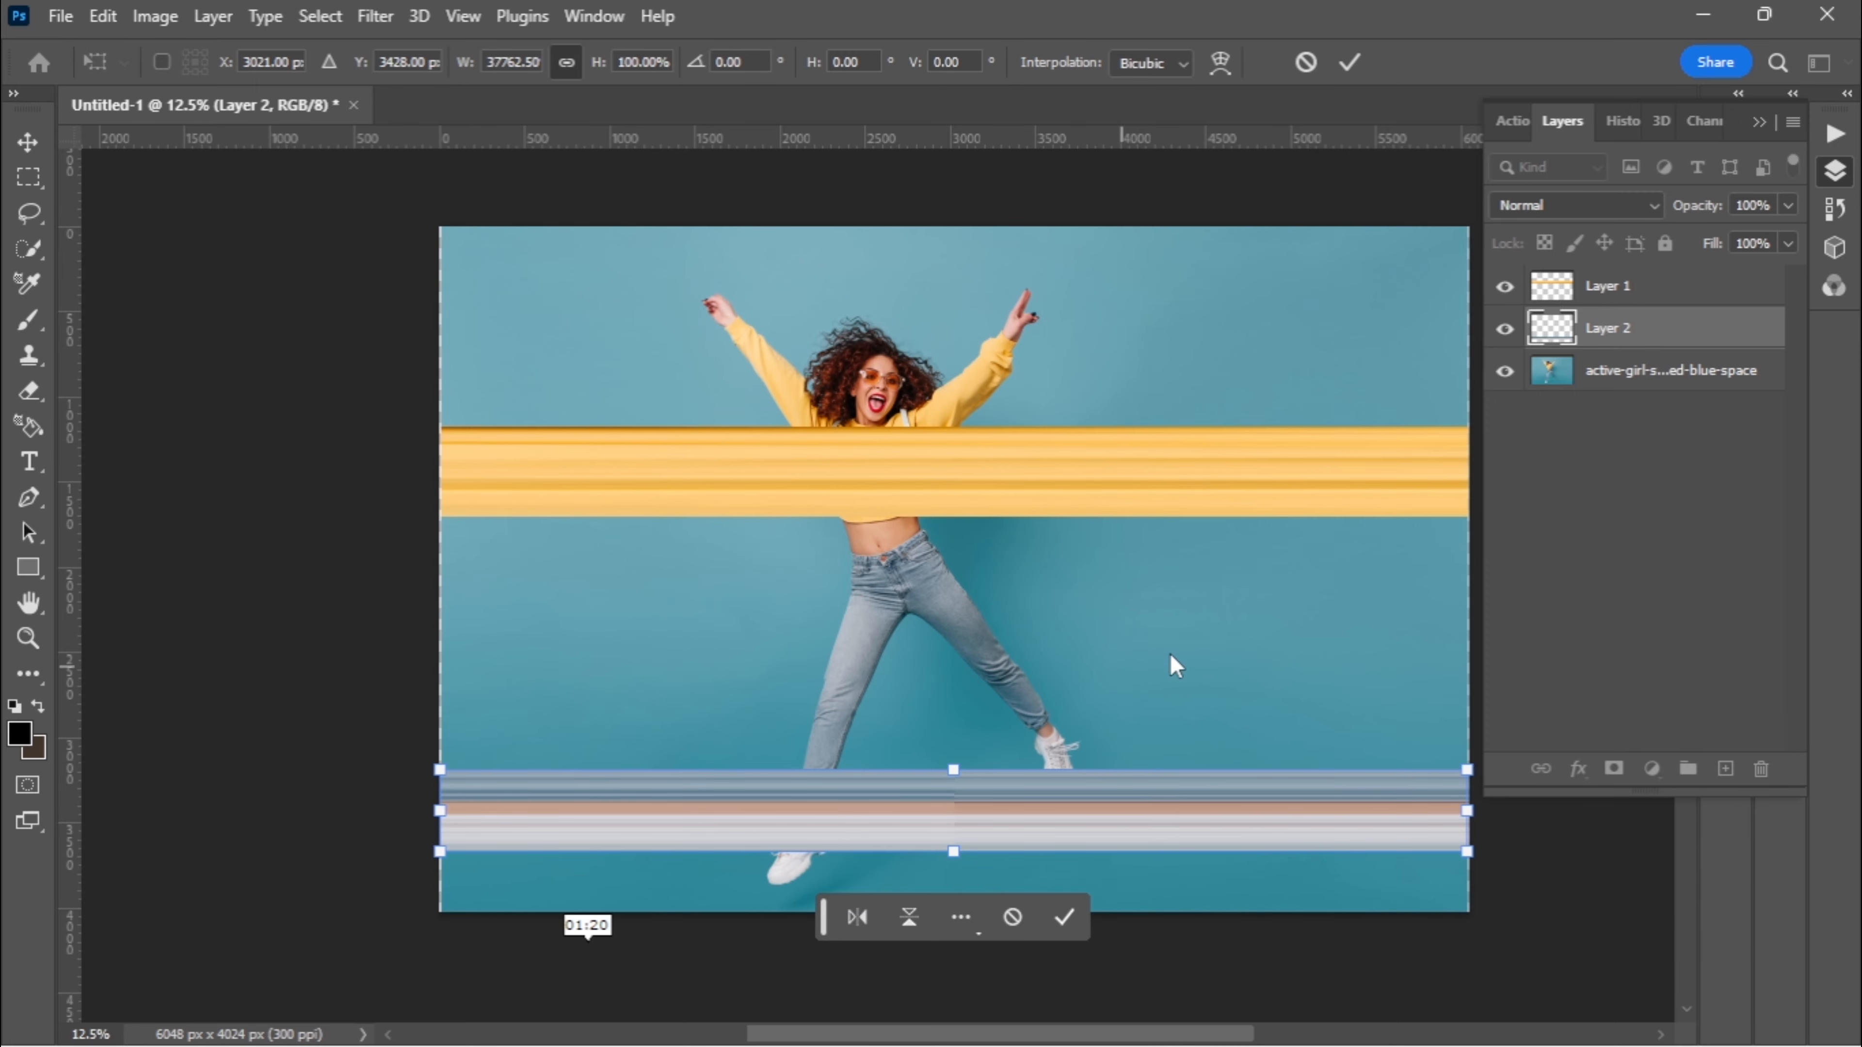
drag(1239, 632, 1085, 644)
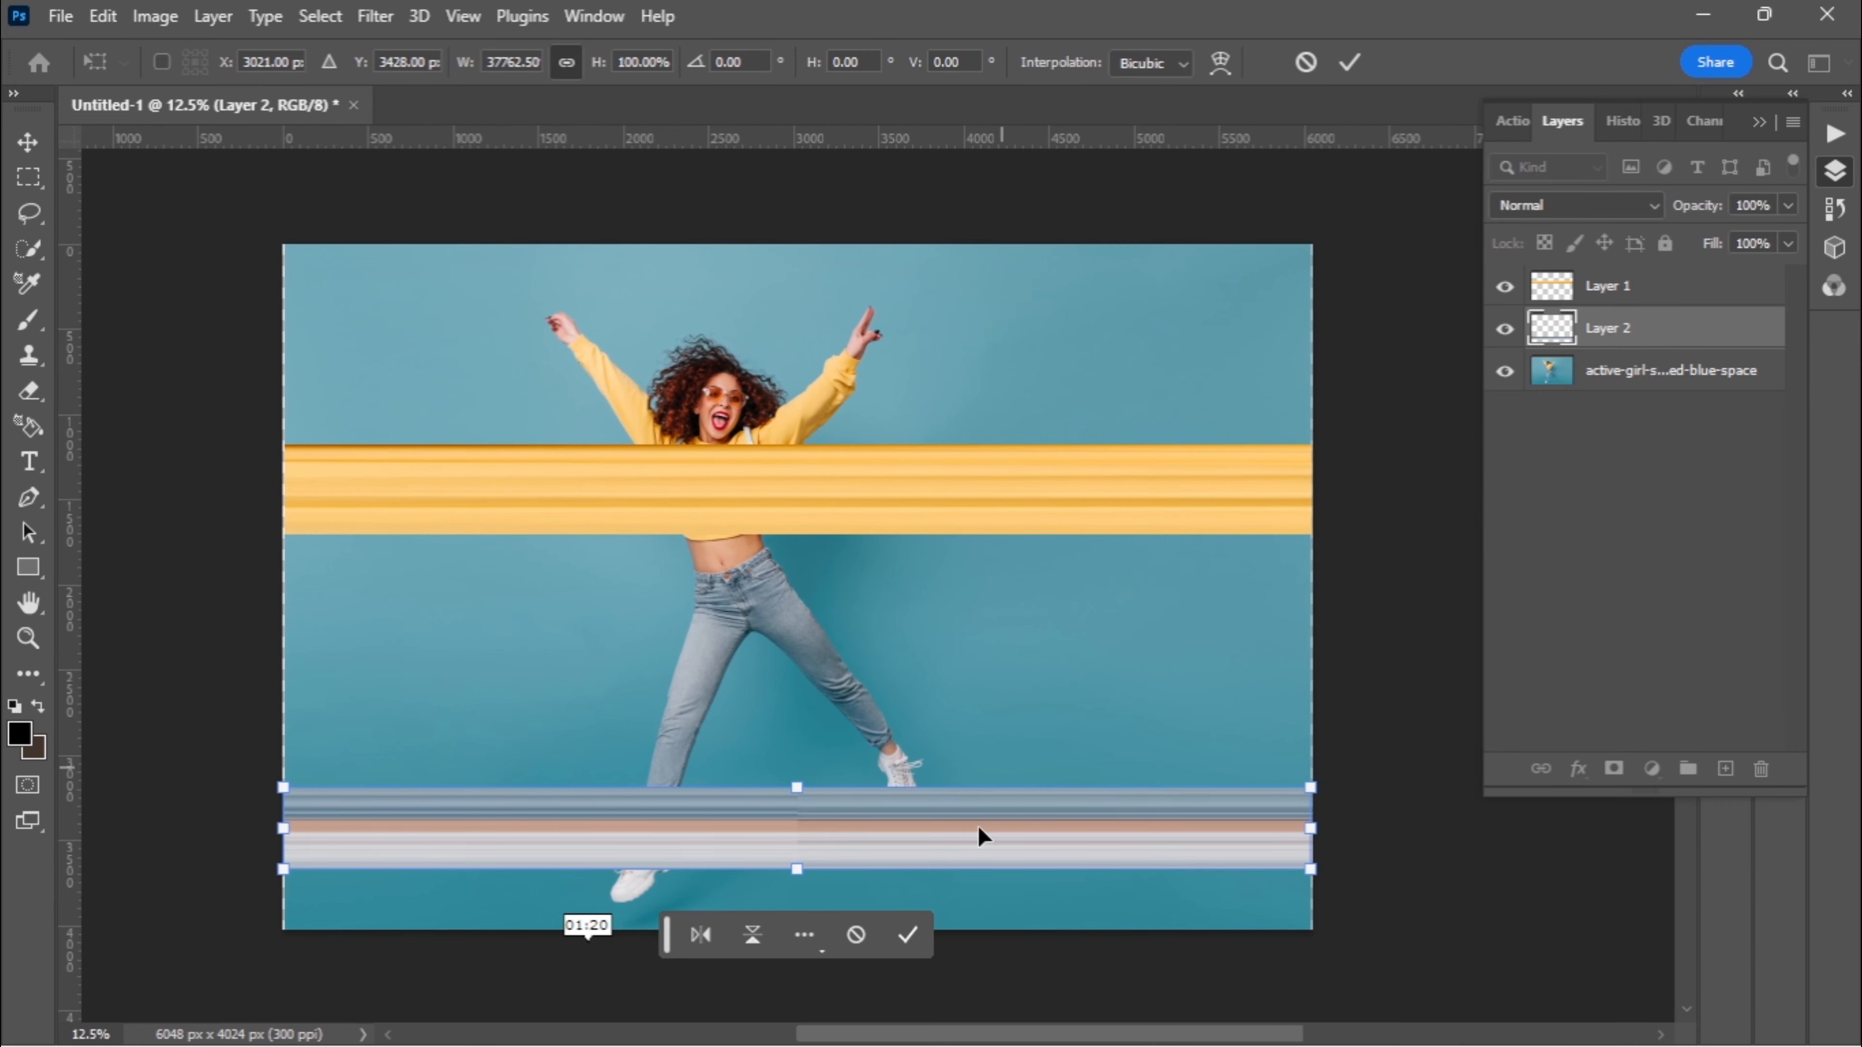
click(1348, 62)
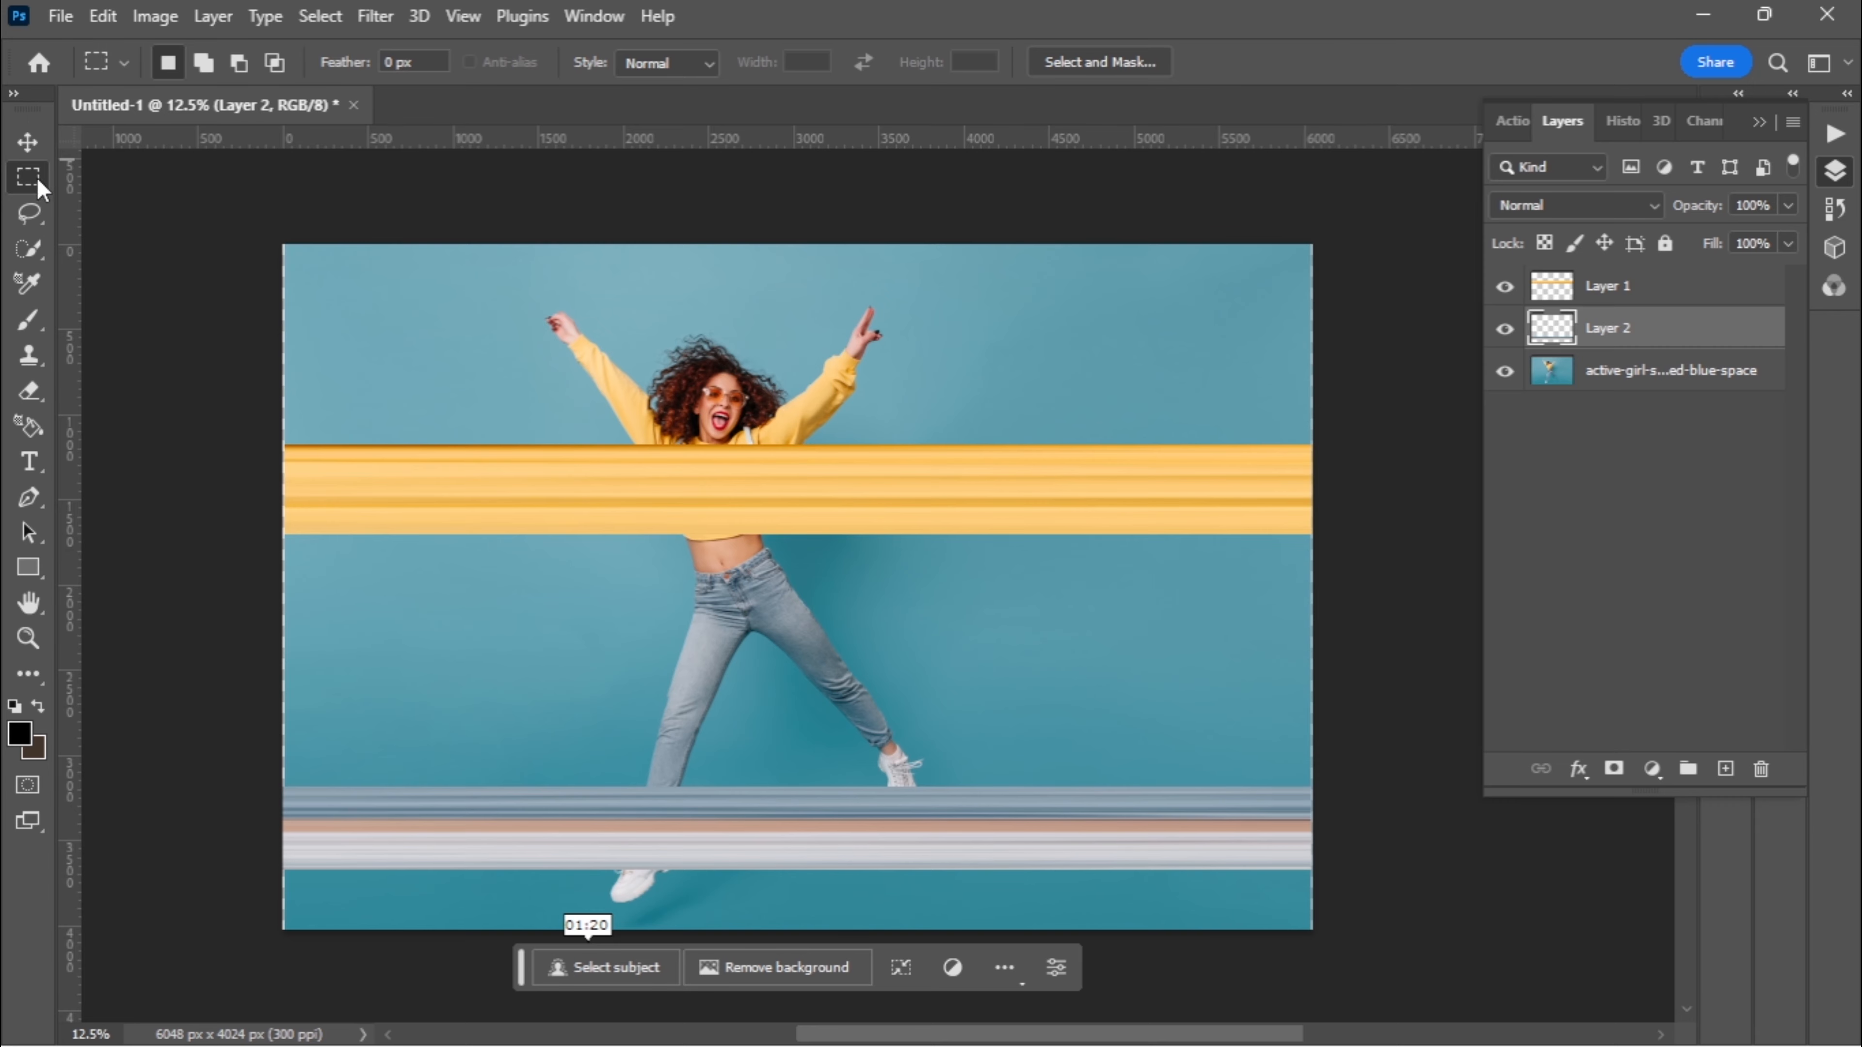
Move the jeans-and-shoe band up directly beneath the yellow band and merge the two band layers into one
click(28, 141)
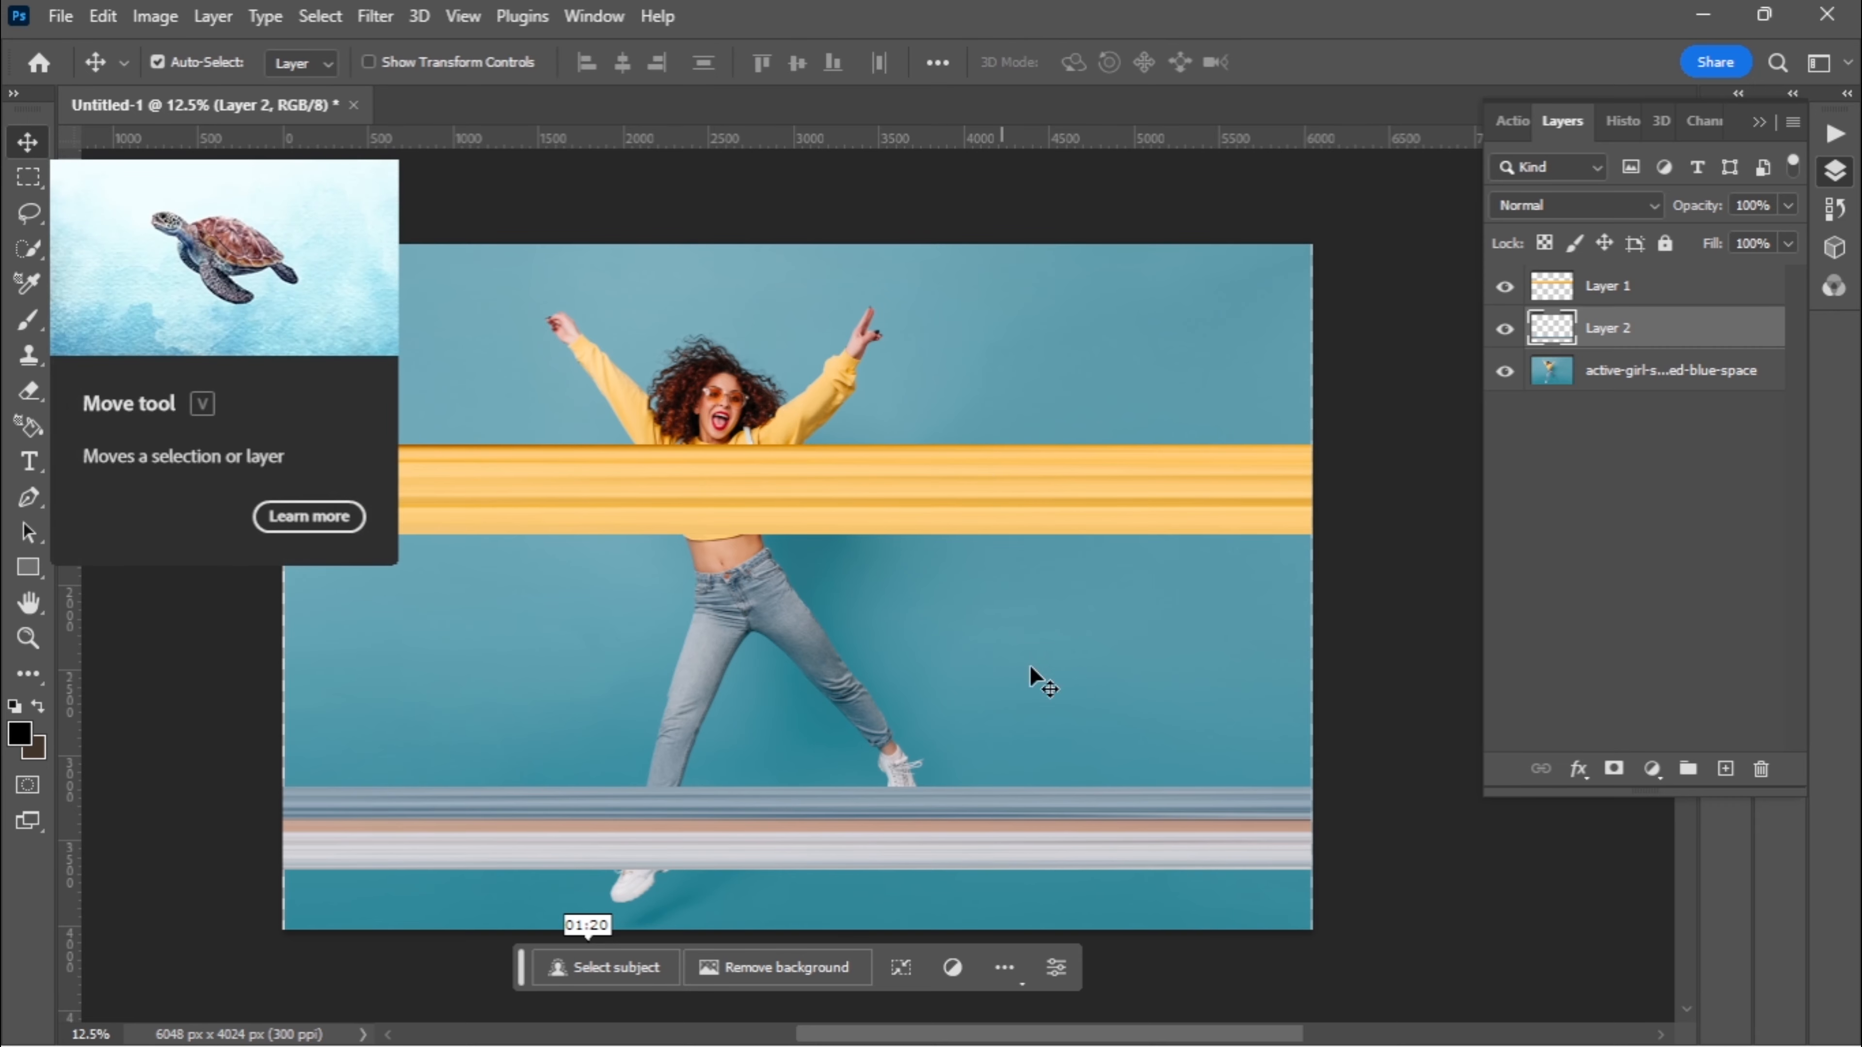
drag(1040, 839, 1044, 588)
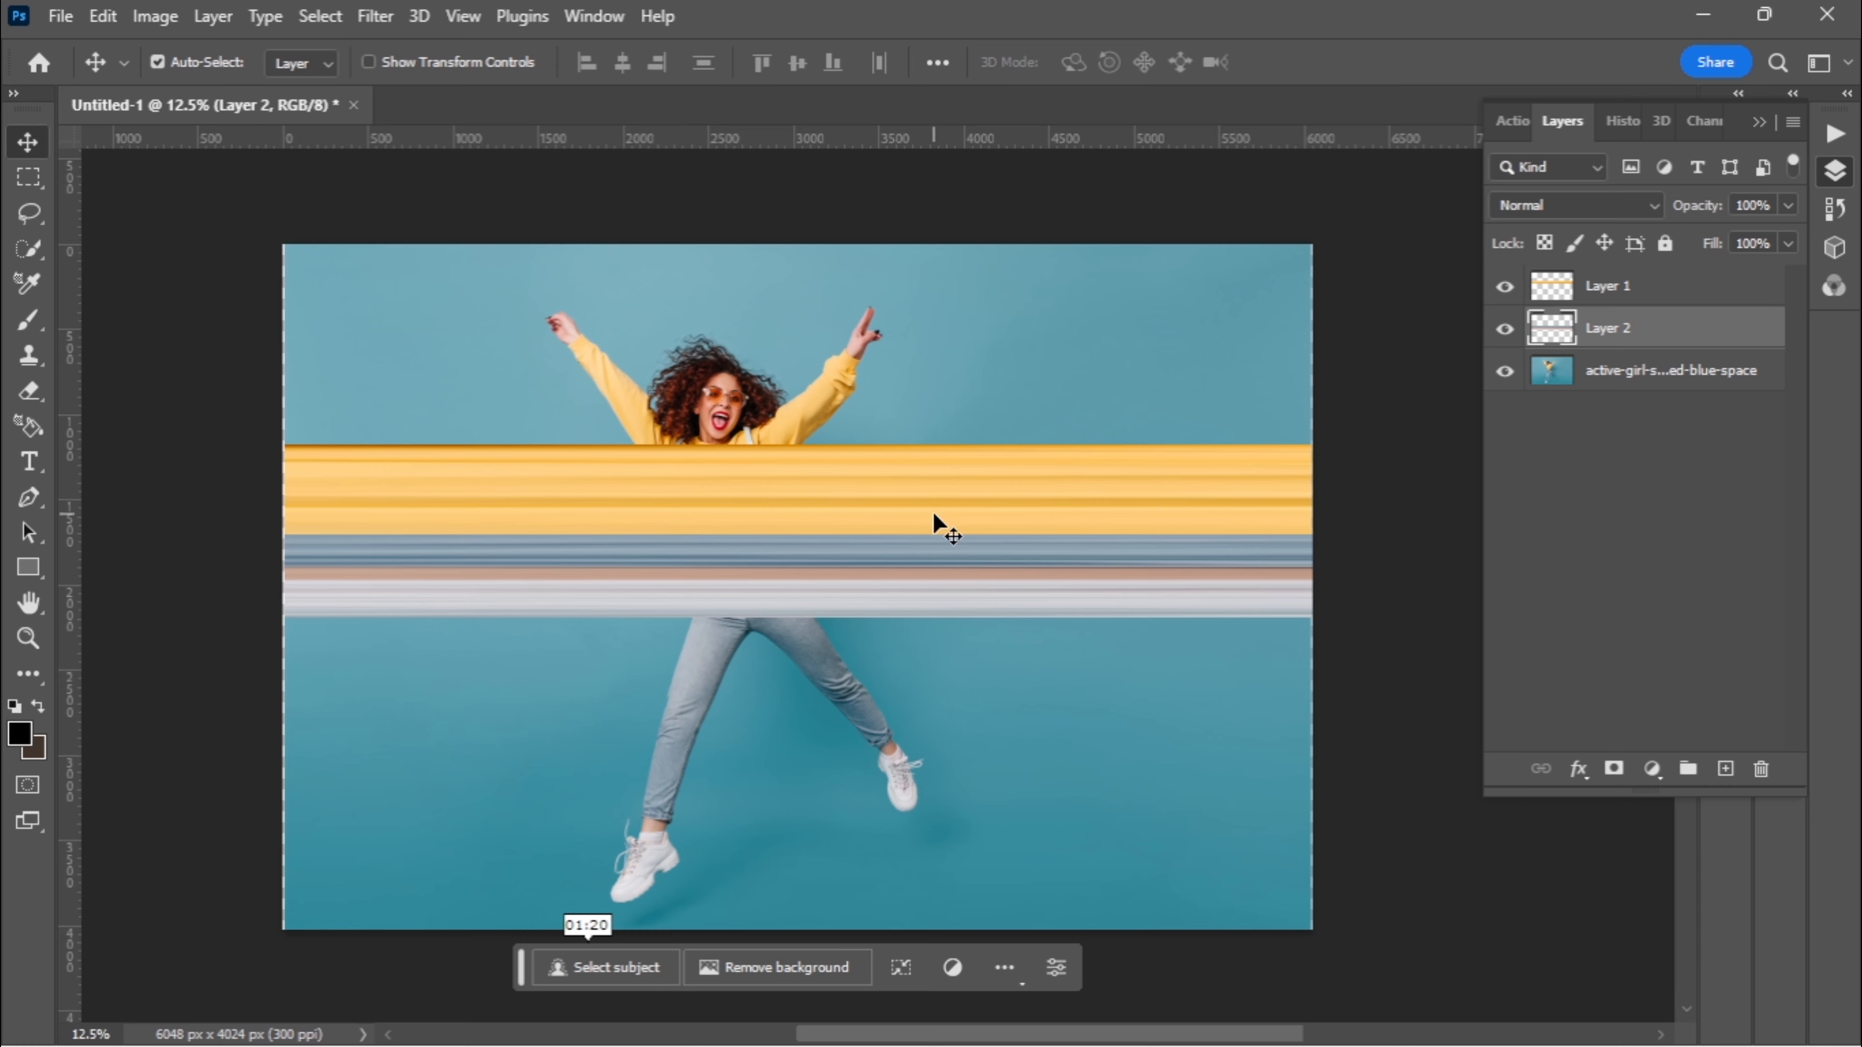
click(1595, 290)
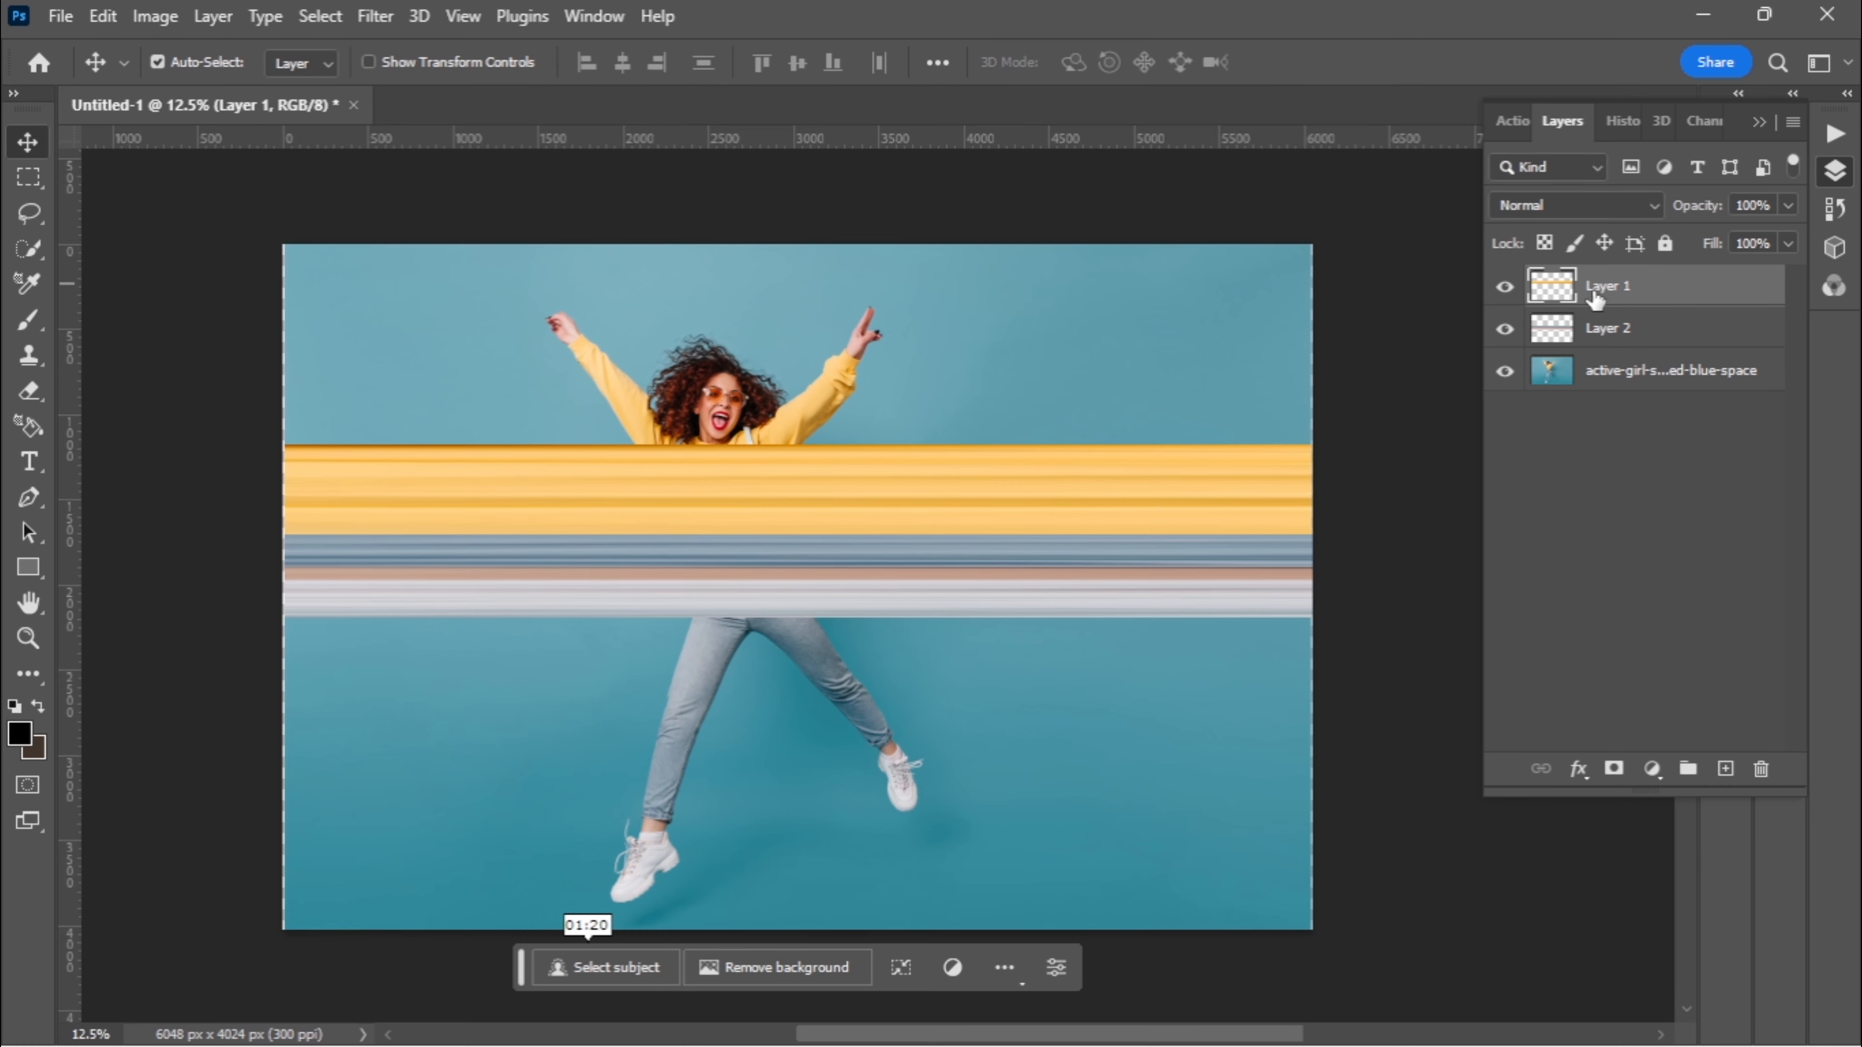
click(1609, 325)
click(1628, 292)
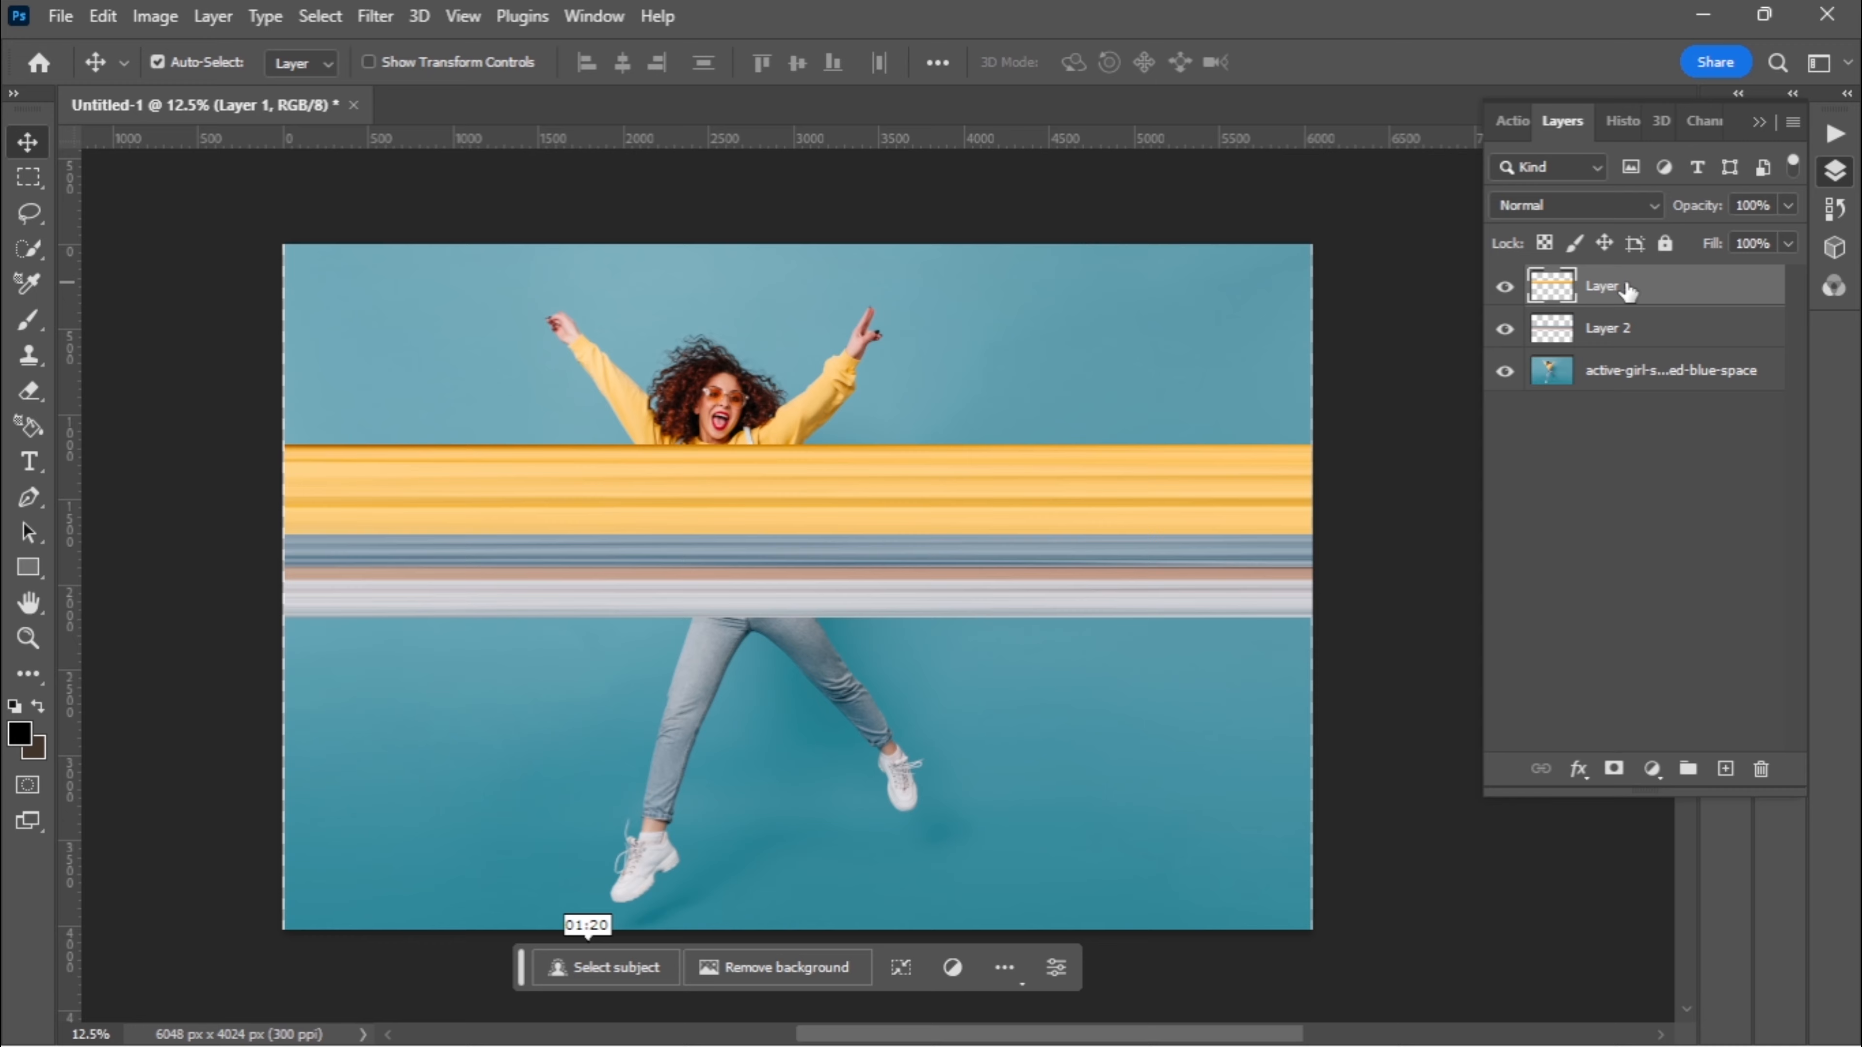
shift+click(1634, 330)
right_click(1635, 332)
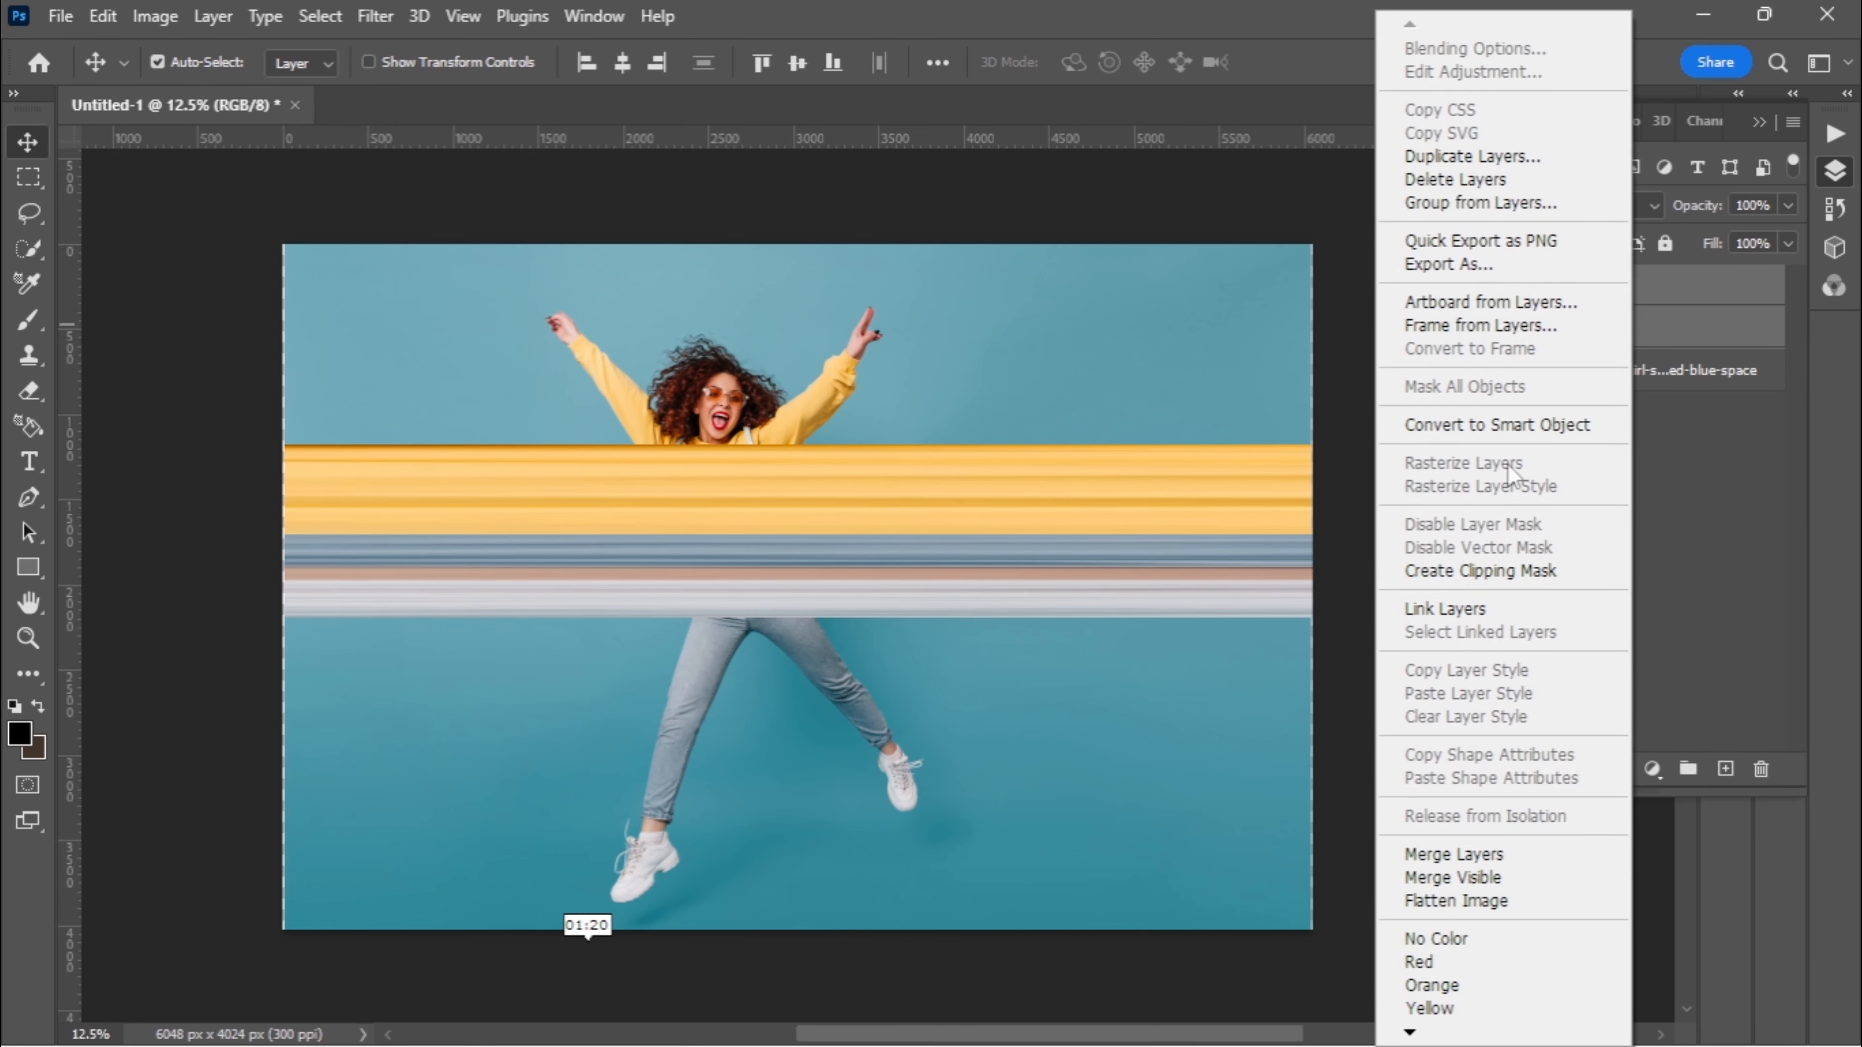
click(1472, 853)
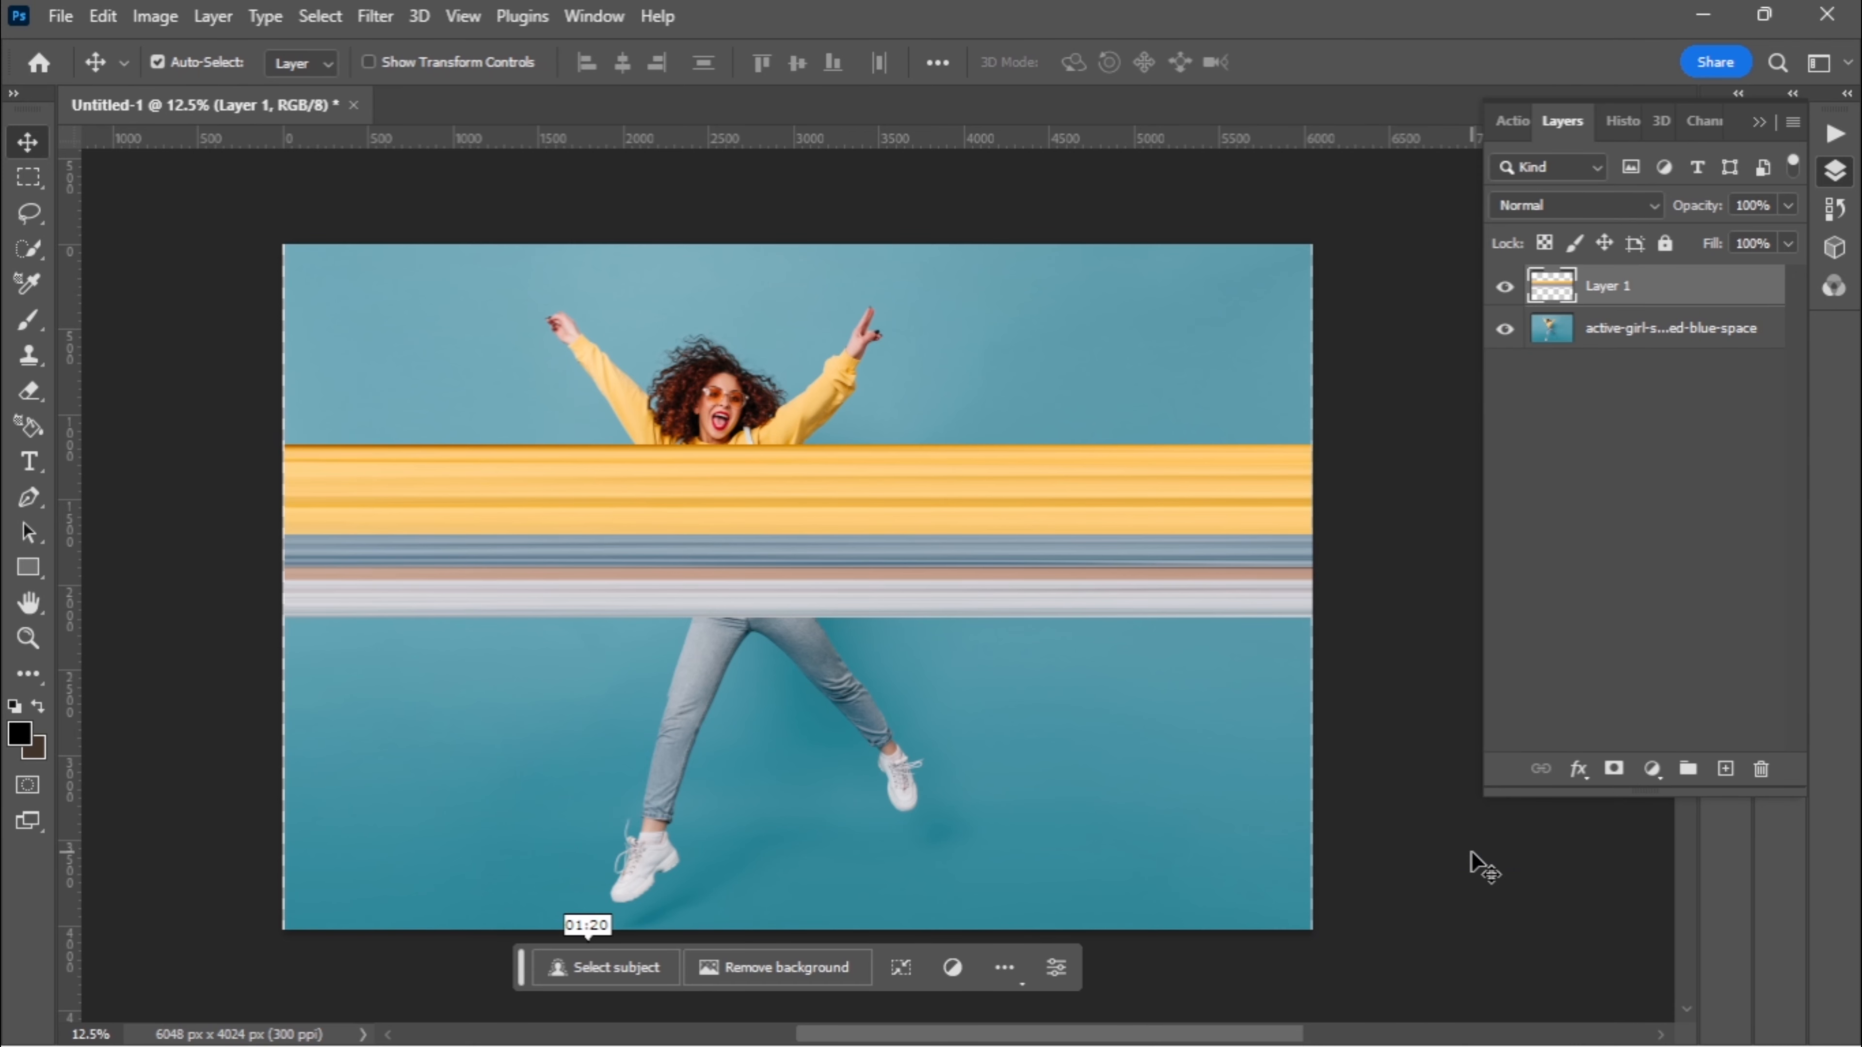
Rename the merged band layer "stretch"
double_click(1606, 286)
text(stretch)
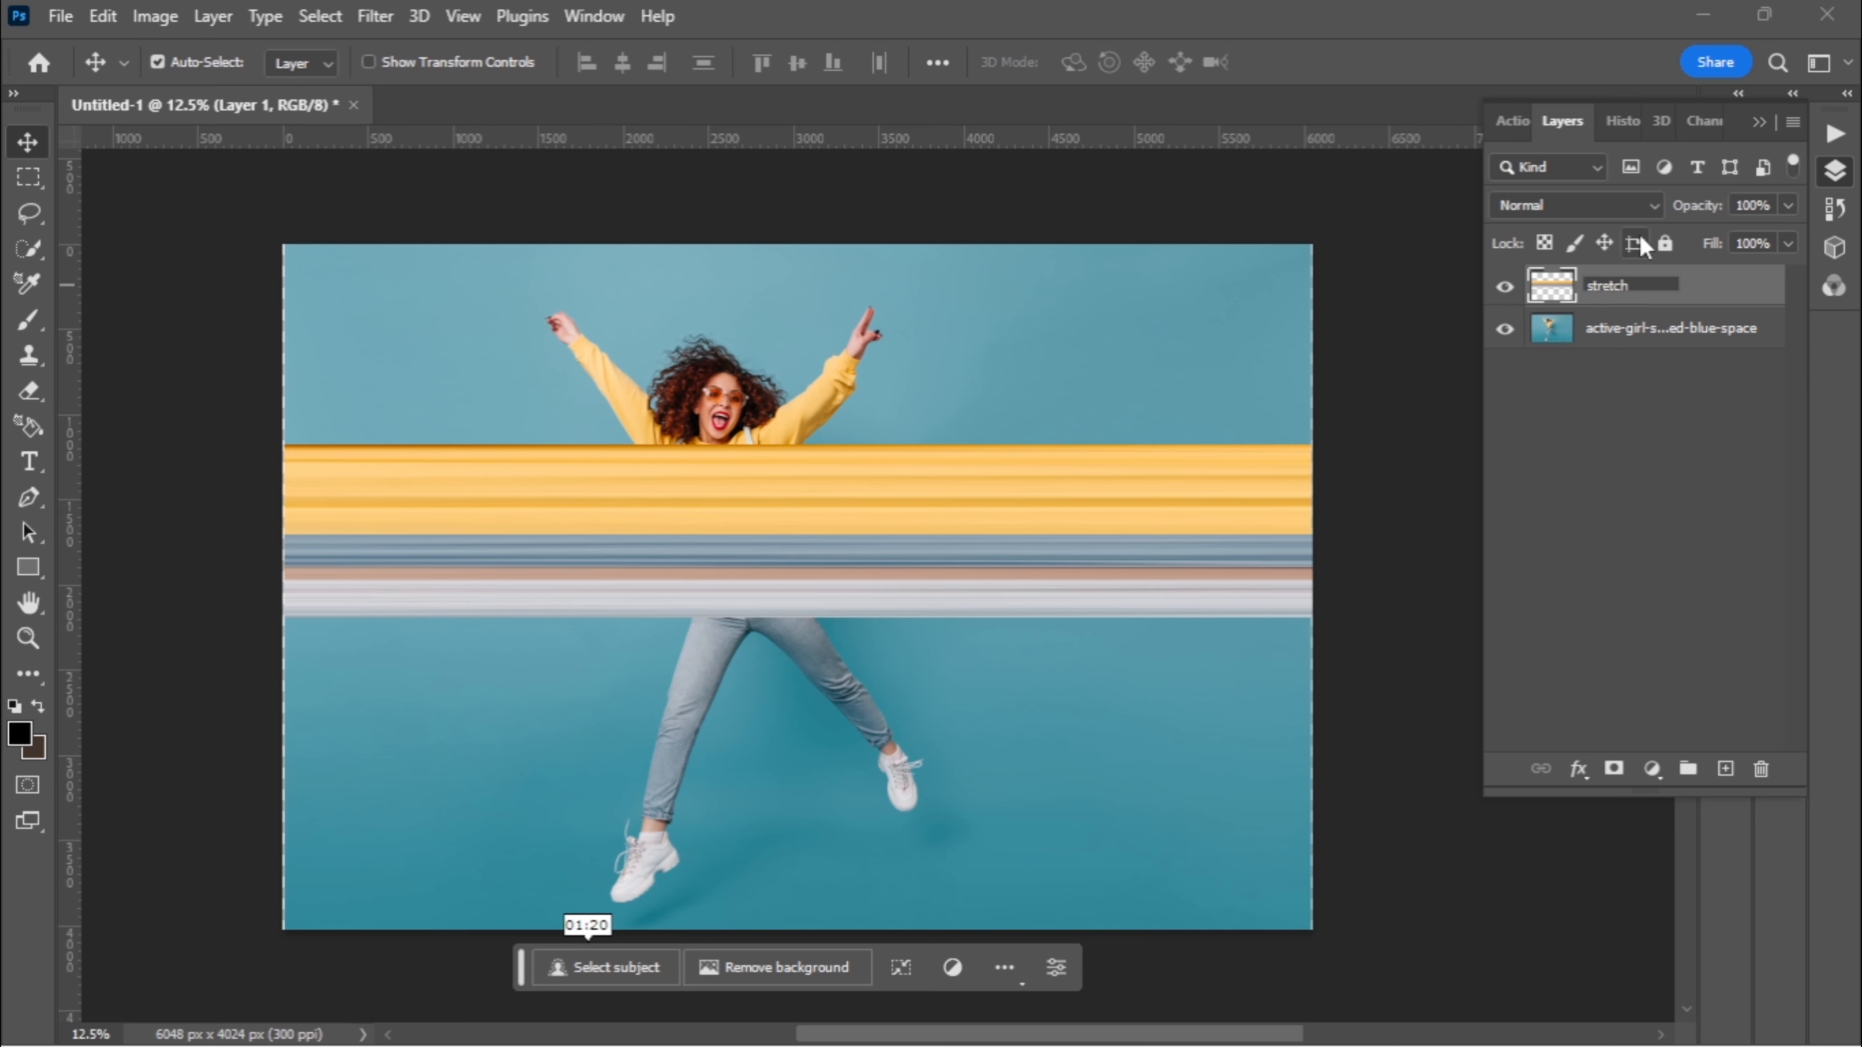
click(1641, 385)
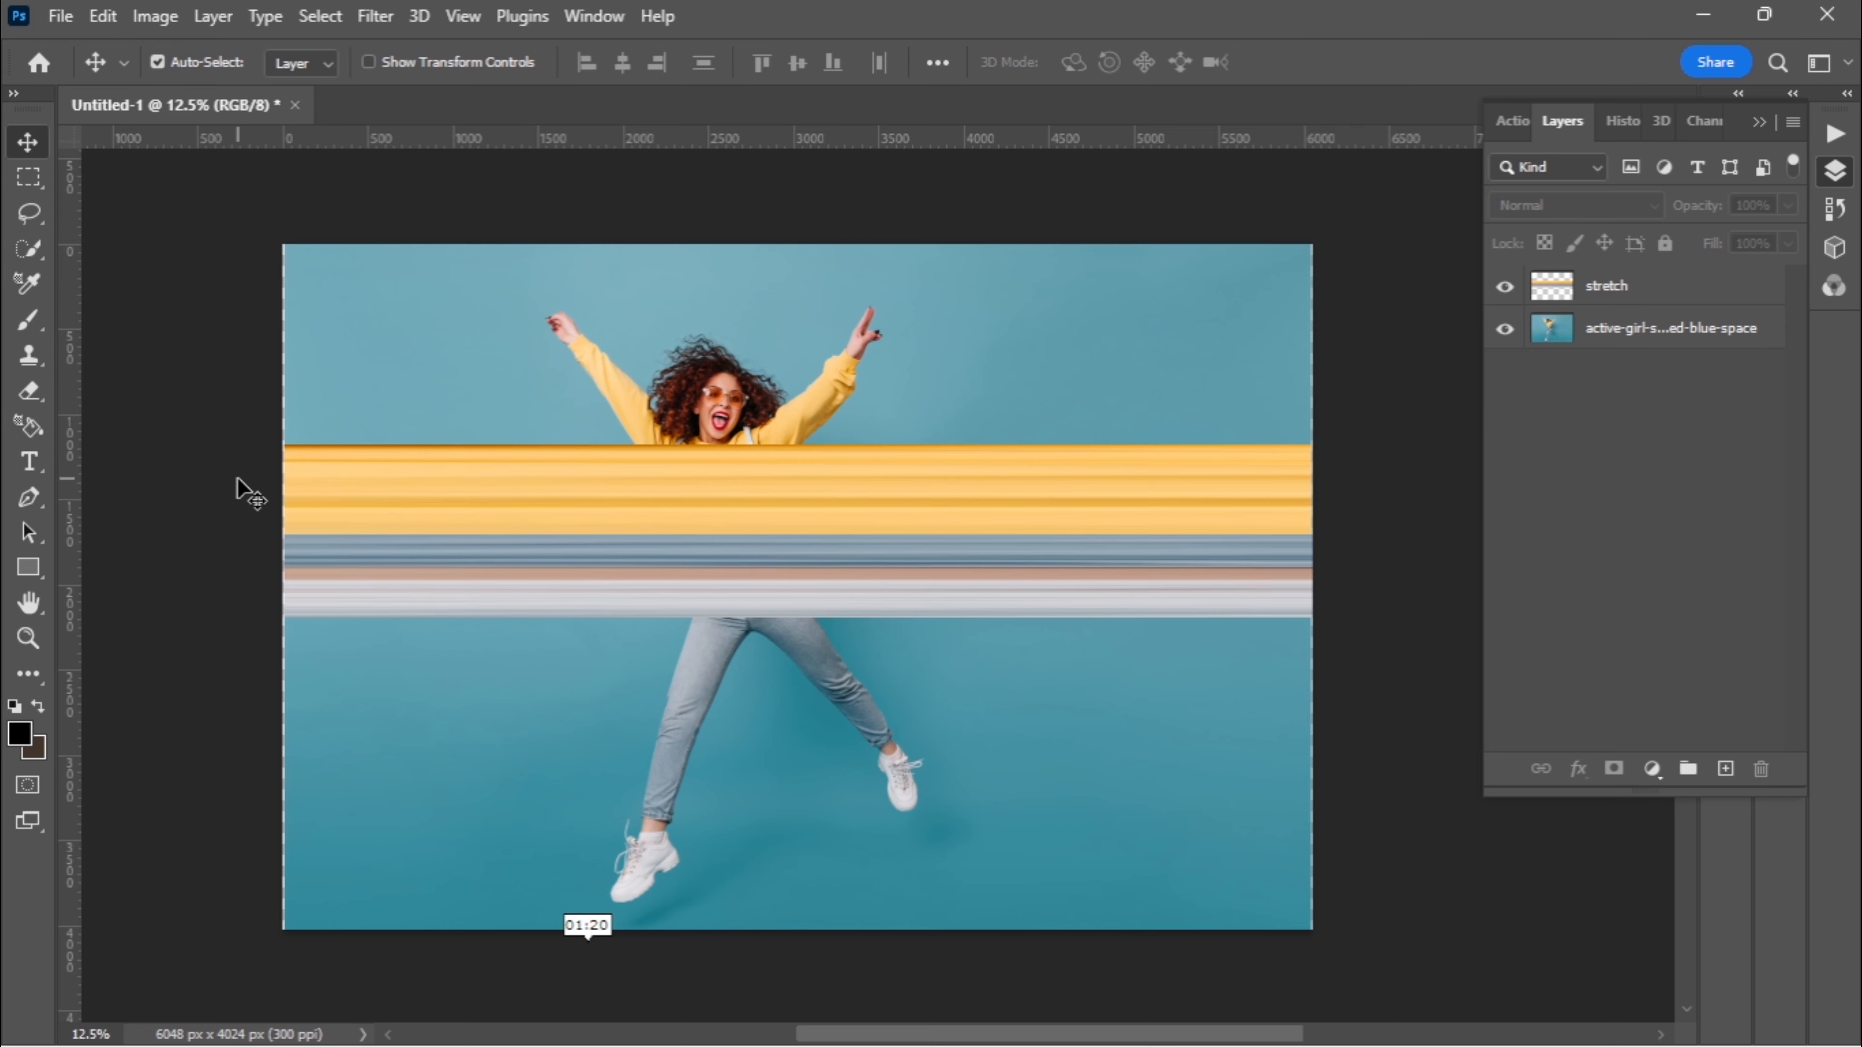
Sample the photo's blue background with the Eyedropper as the foreground color and return to the Move tool
key(i)
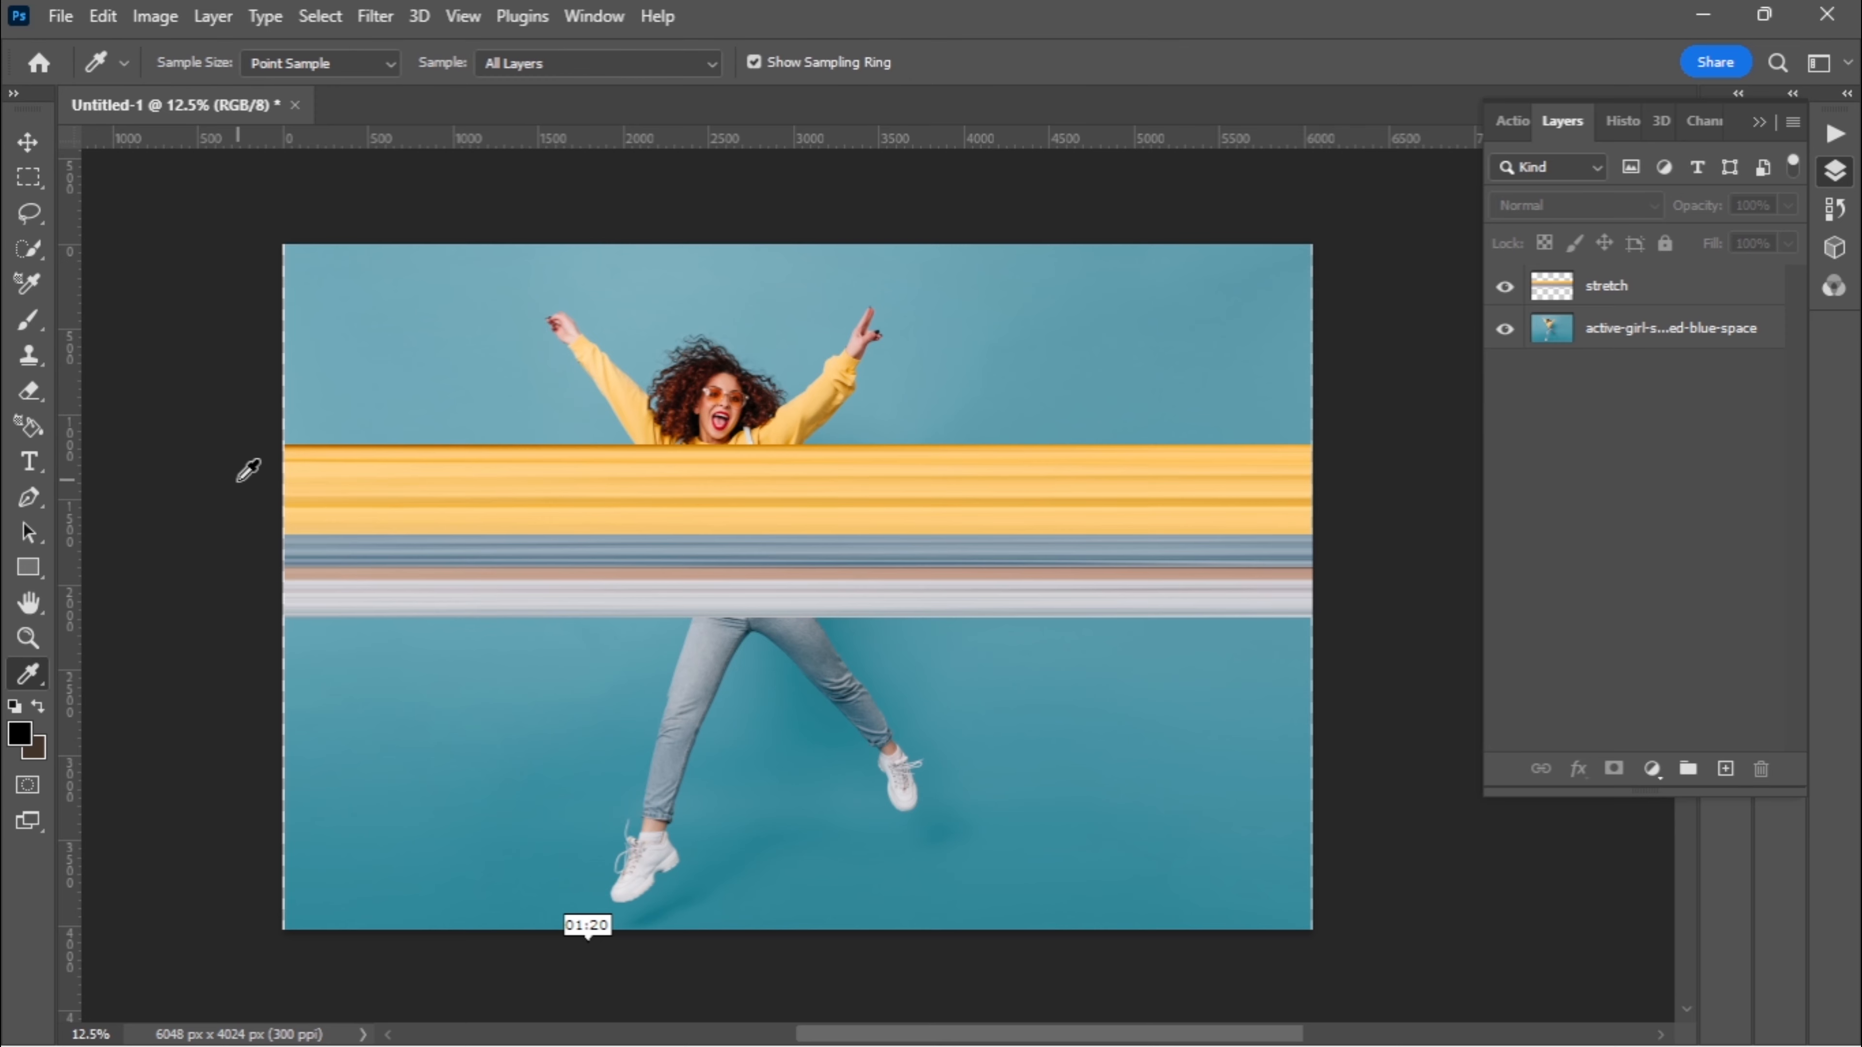
click(975, 741)
click(29, 142)
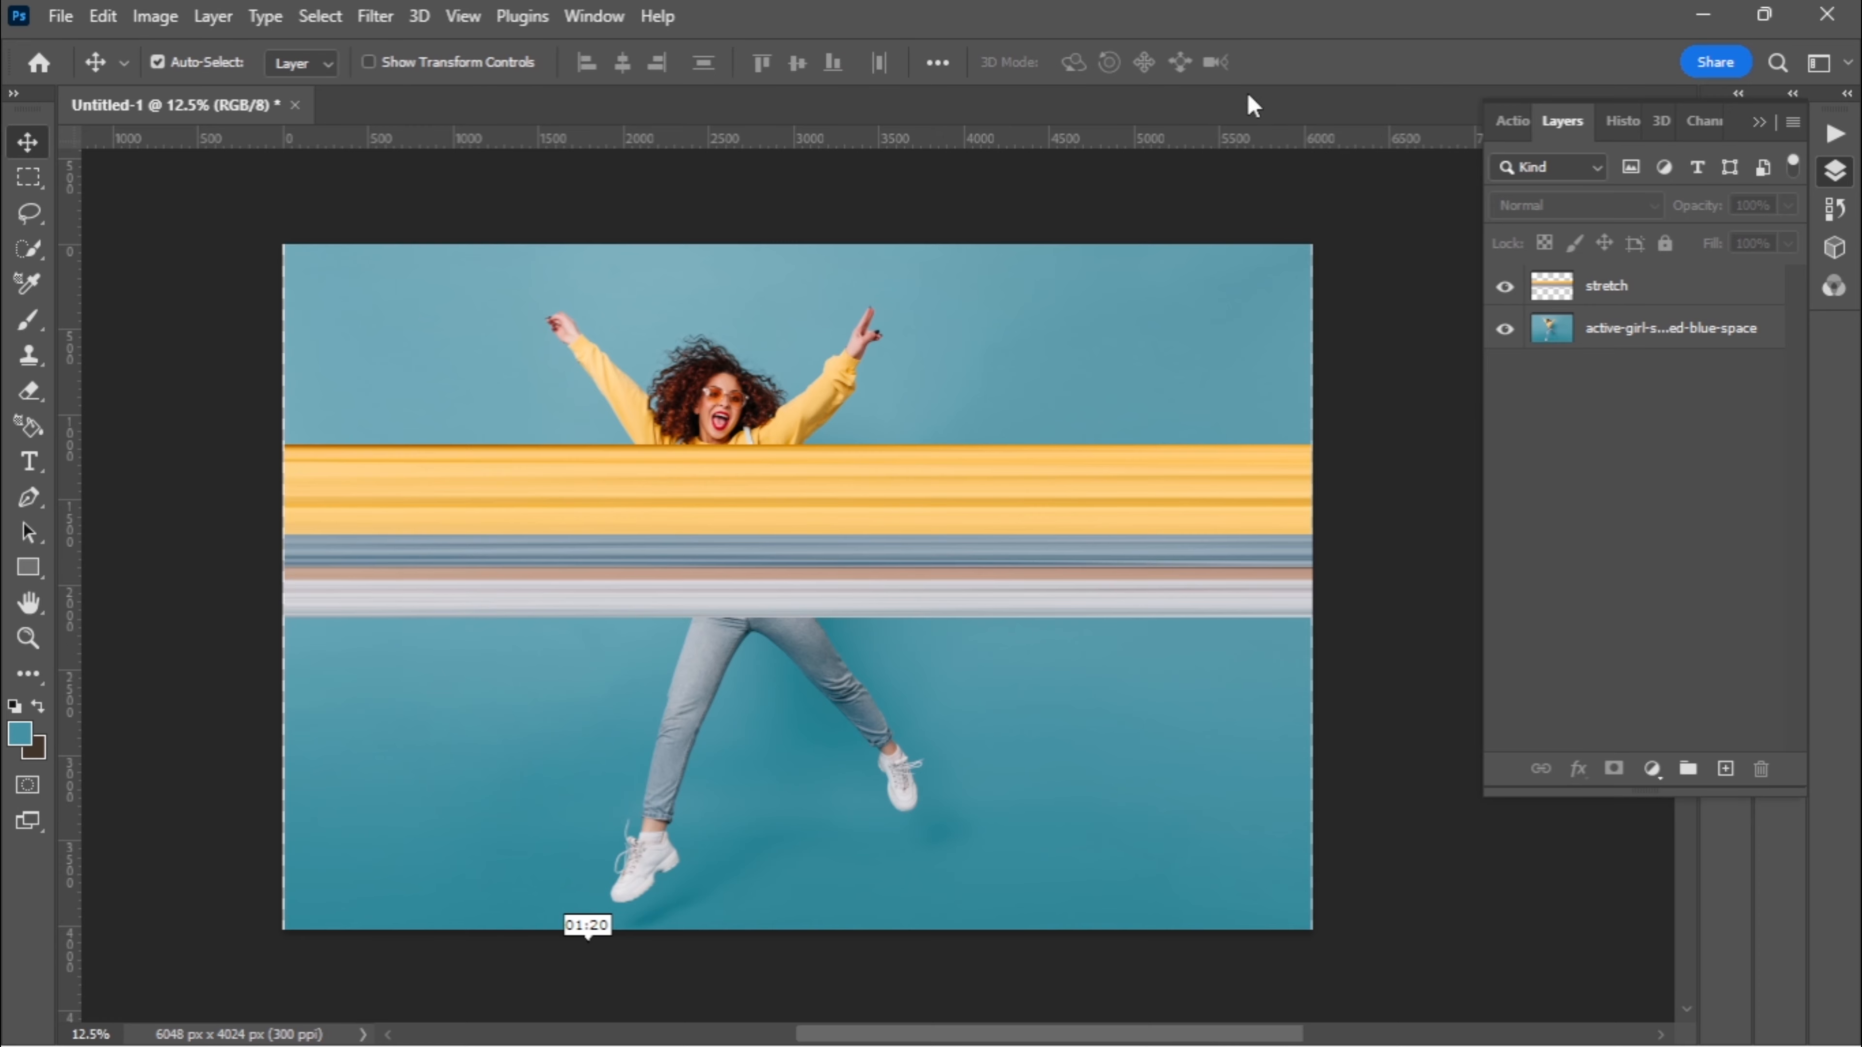
Select the jumping woman on the photo layer with the Subject selection and add a layer mask that isolates her
click(1556, 339)
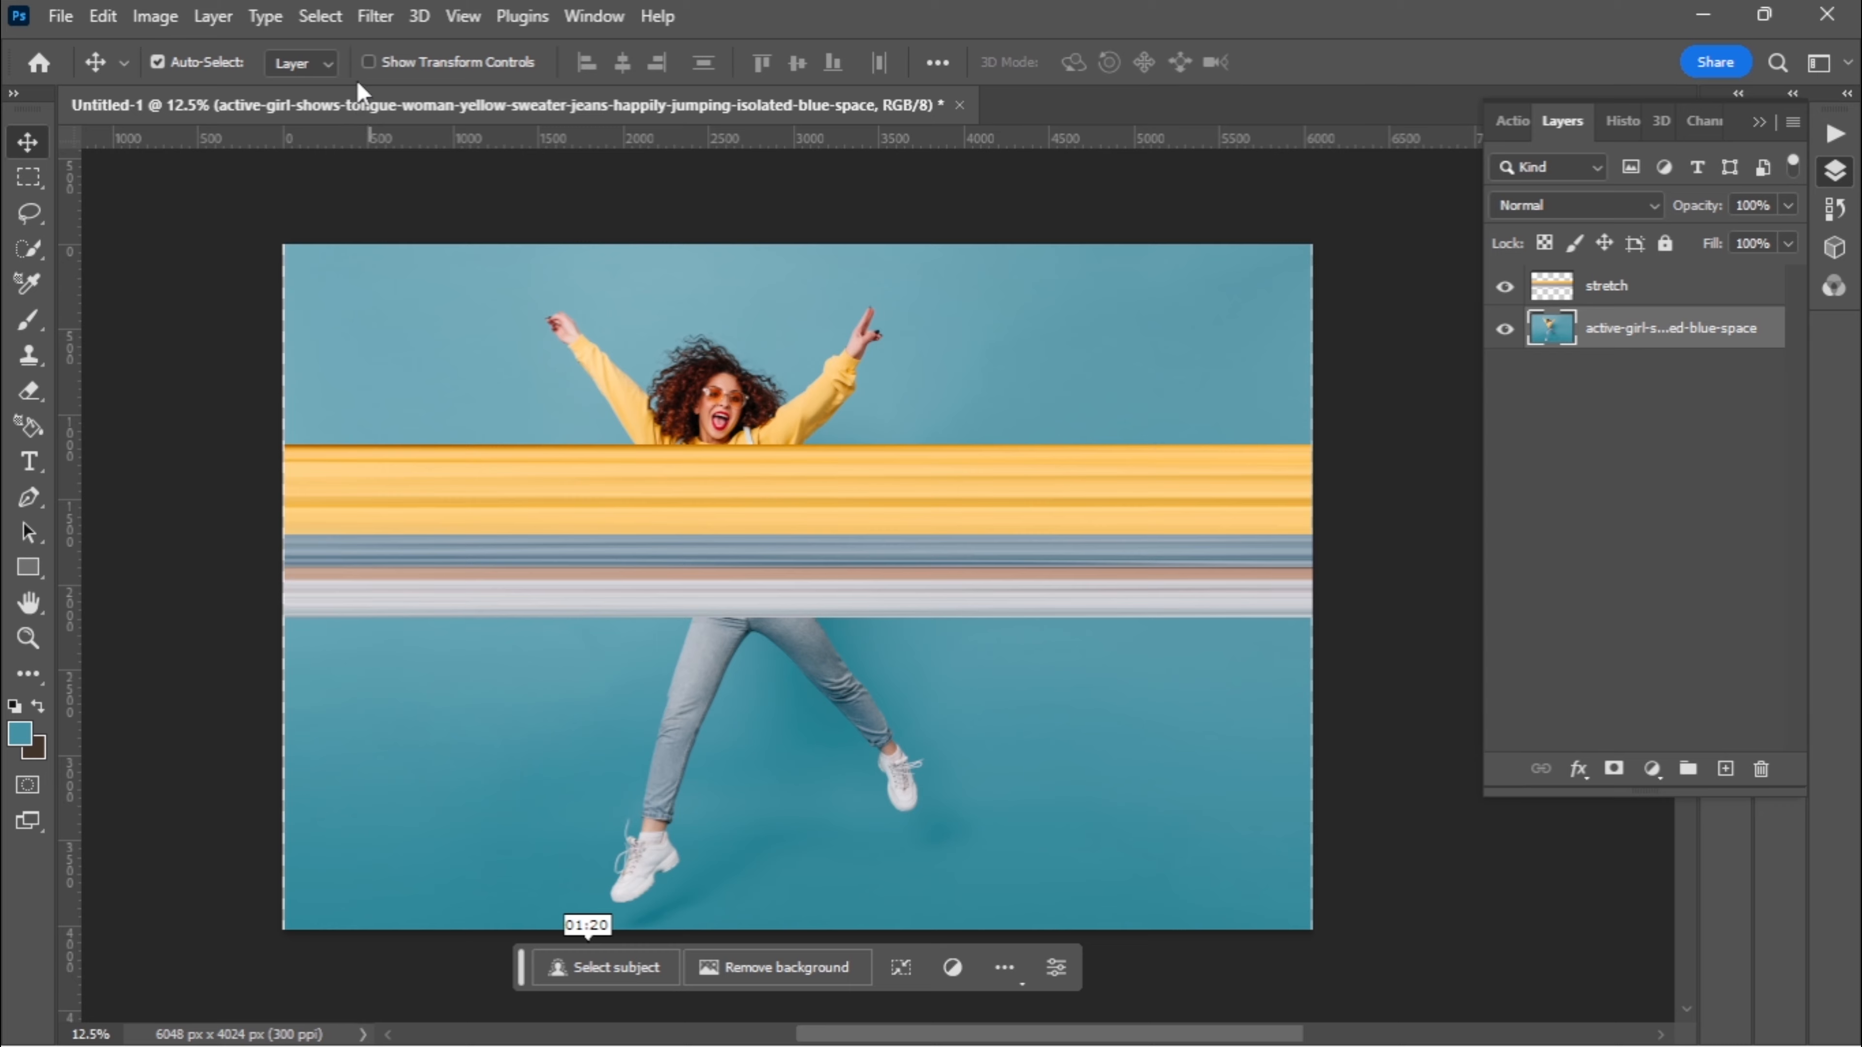
click(321, 16)
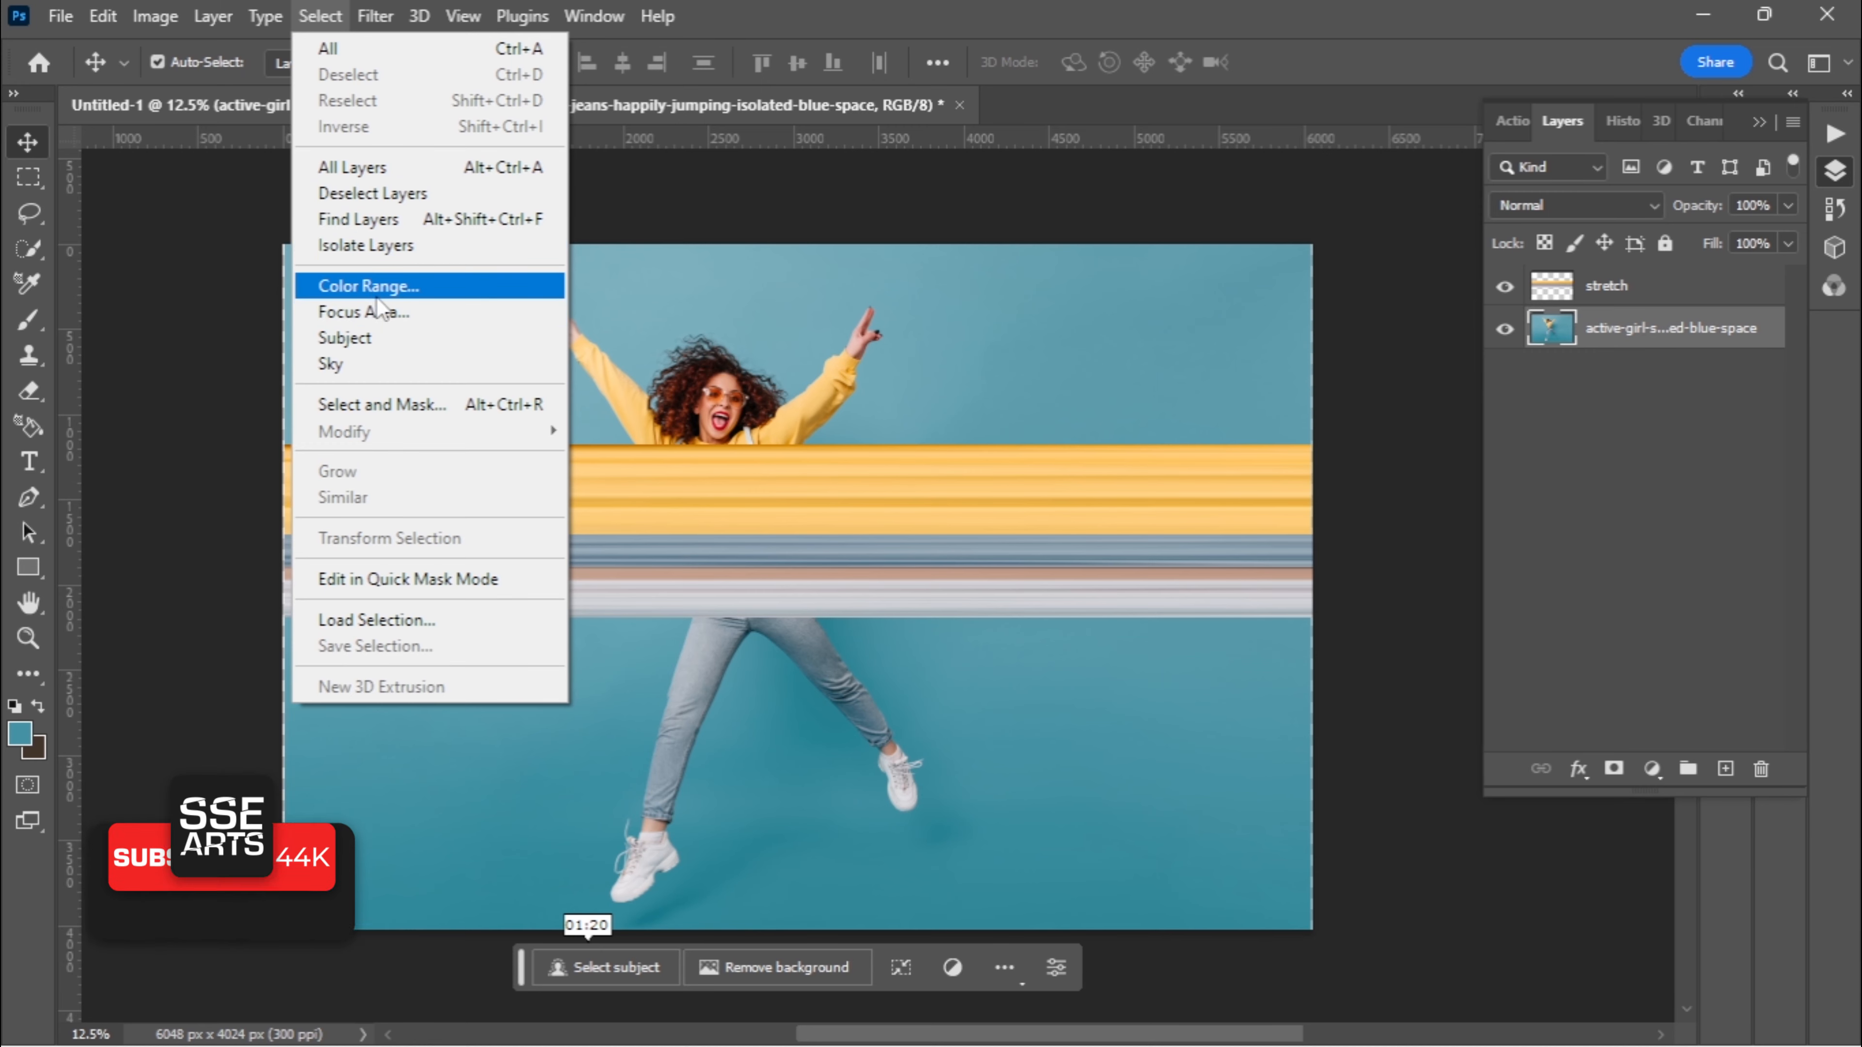
click(377, 334)
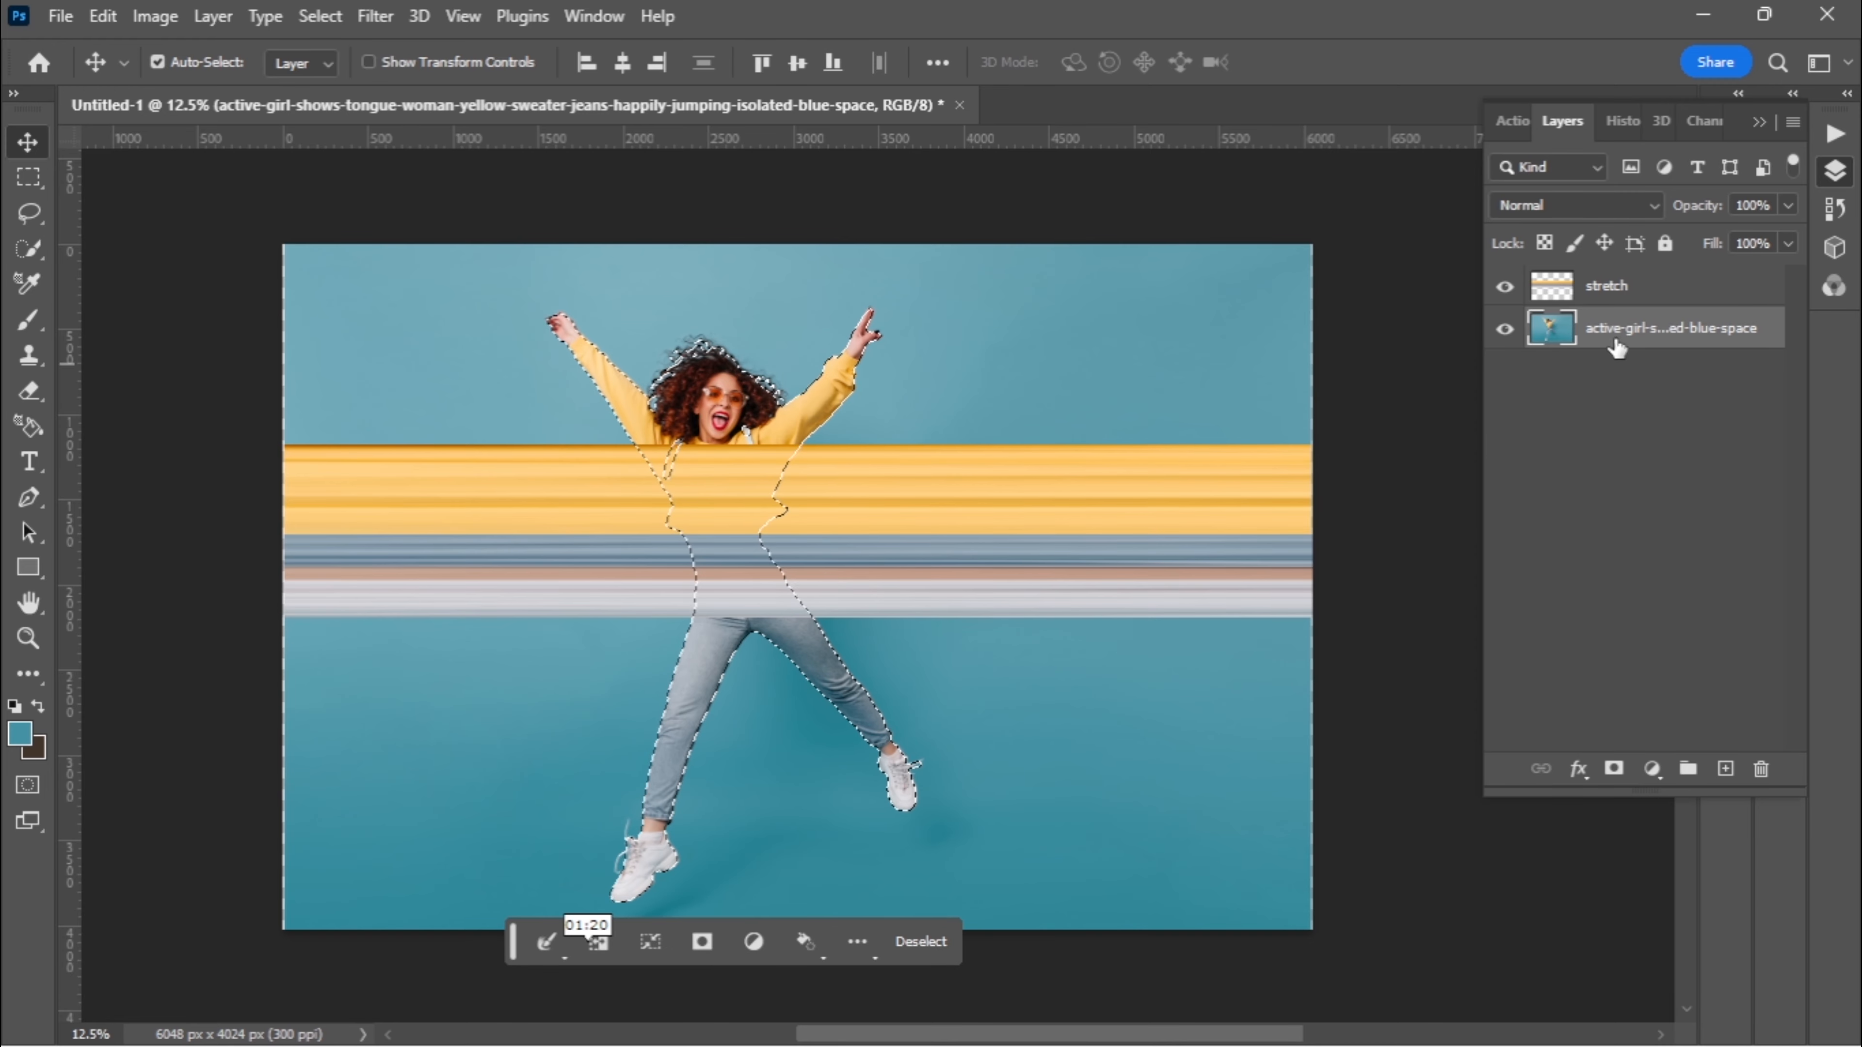
click(1619, 773)
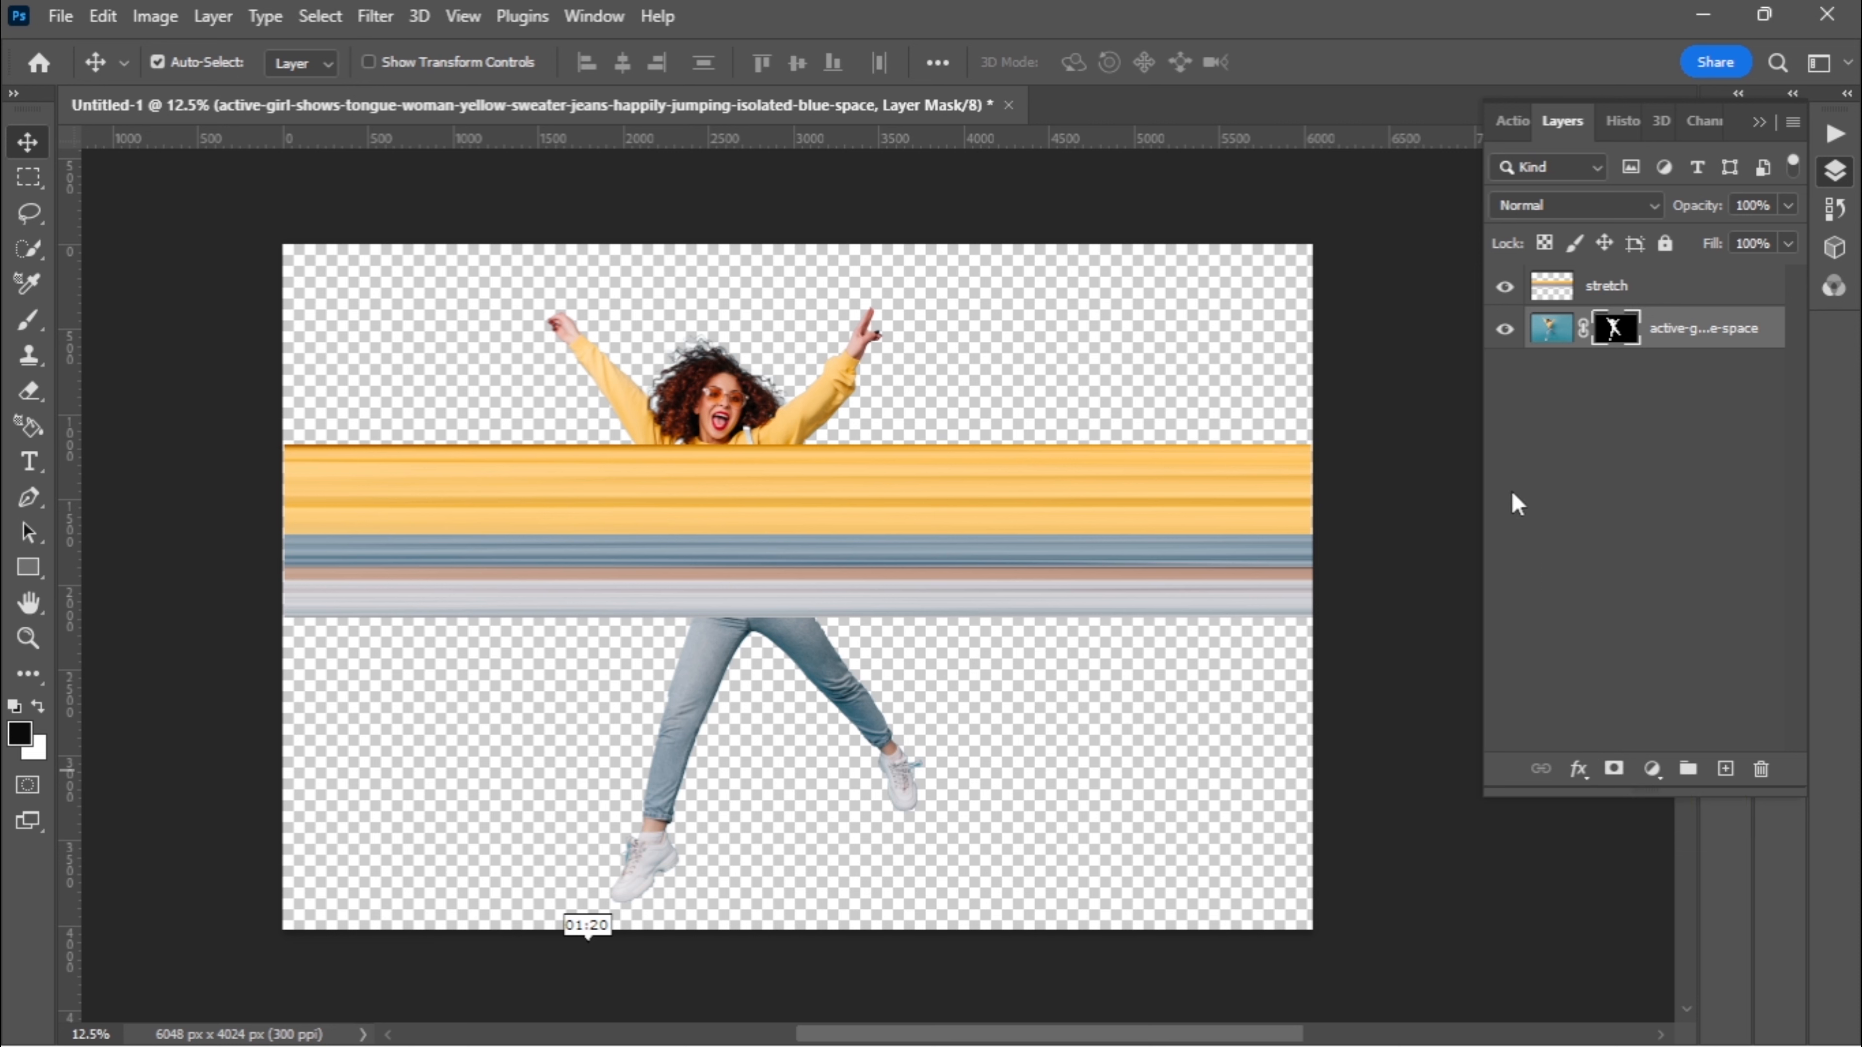
Add a Solid Color fill layer in blue #4592a4 and place it beneath the masked photo layer
click(1710, 332)
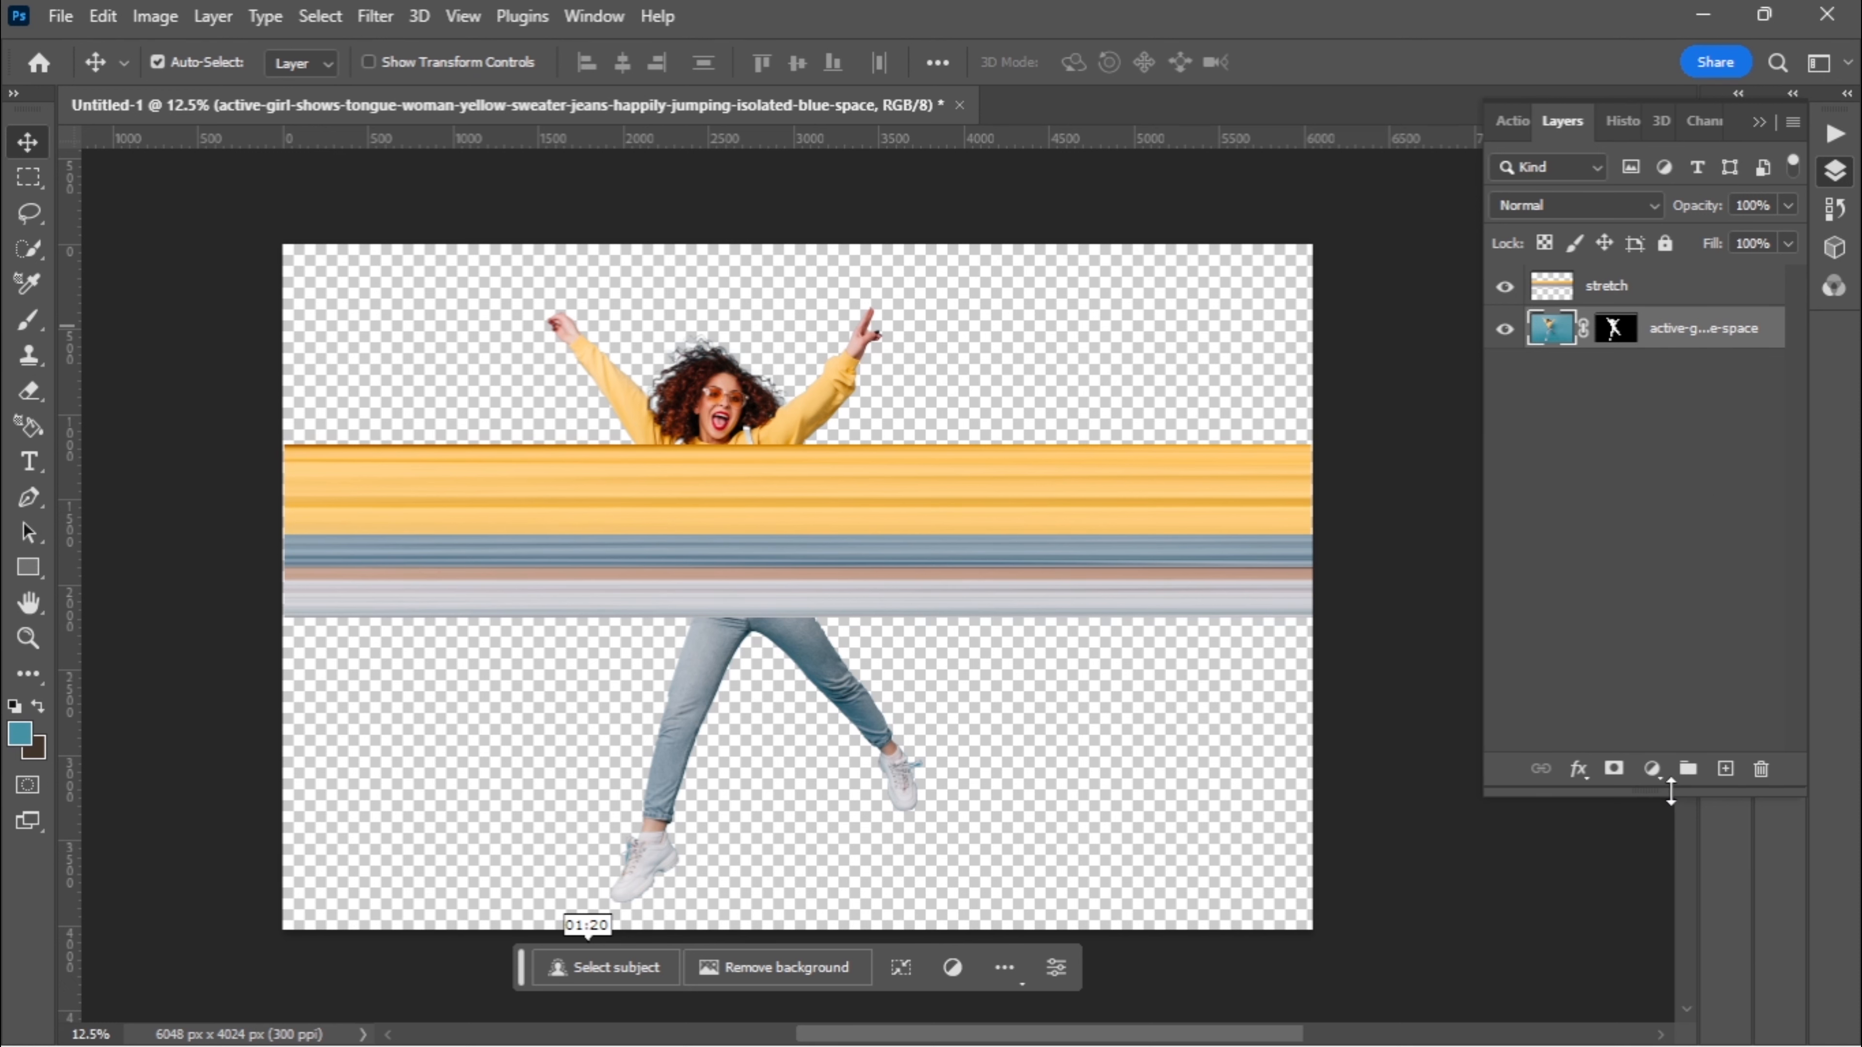
click(1653, 772)
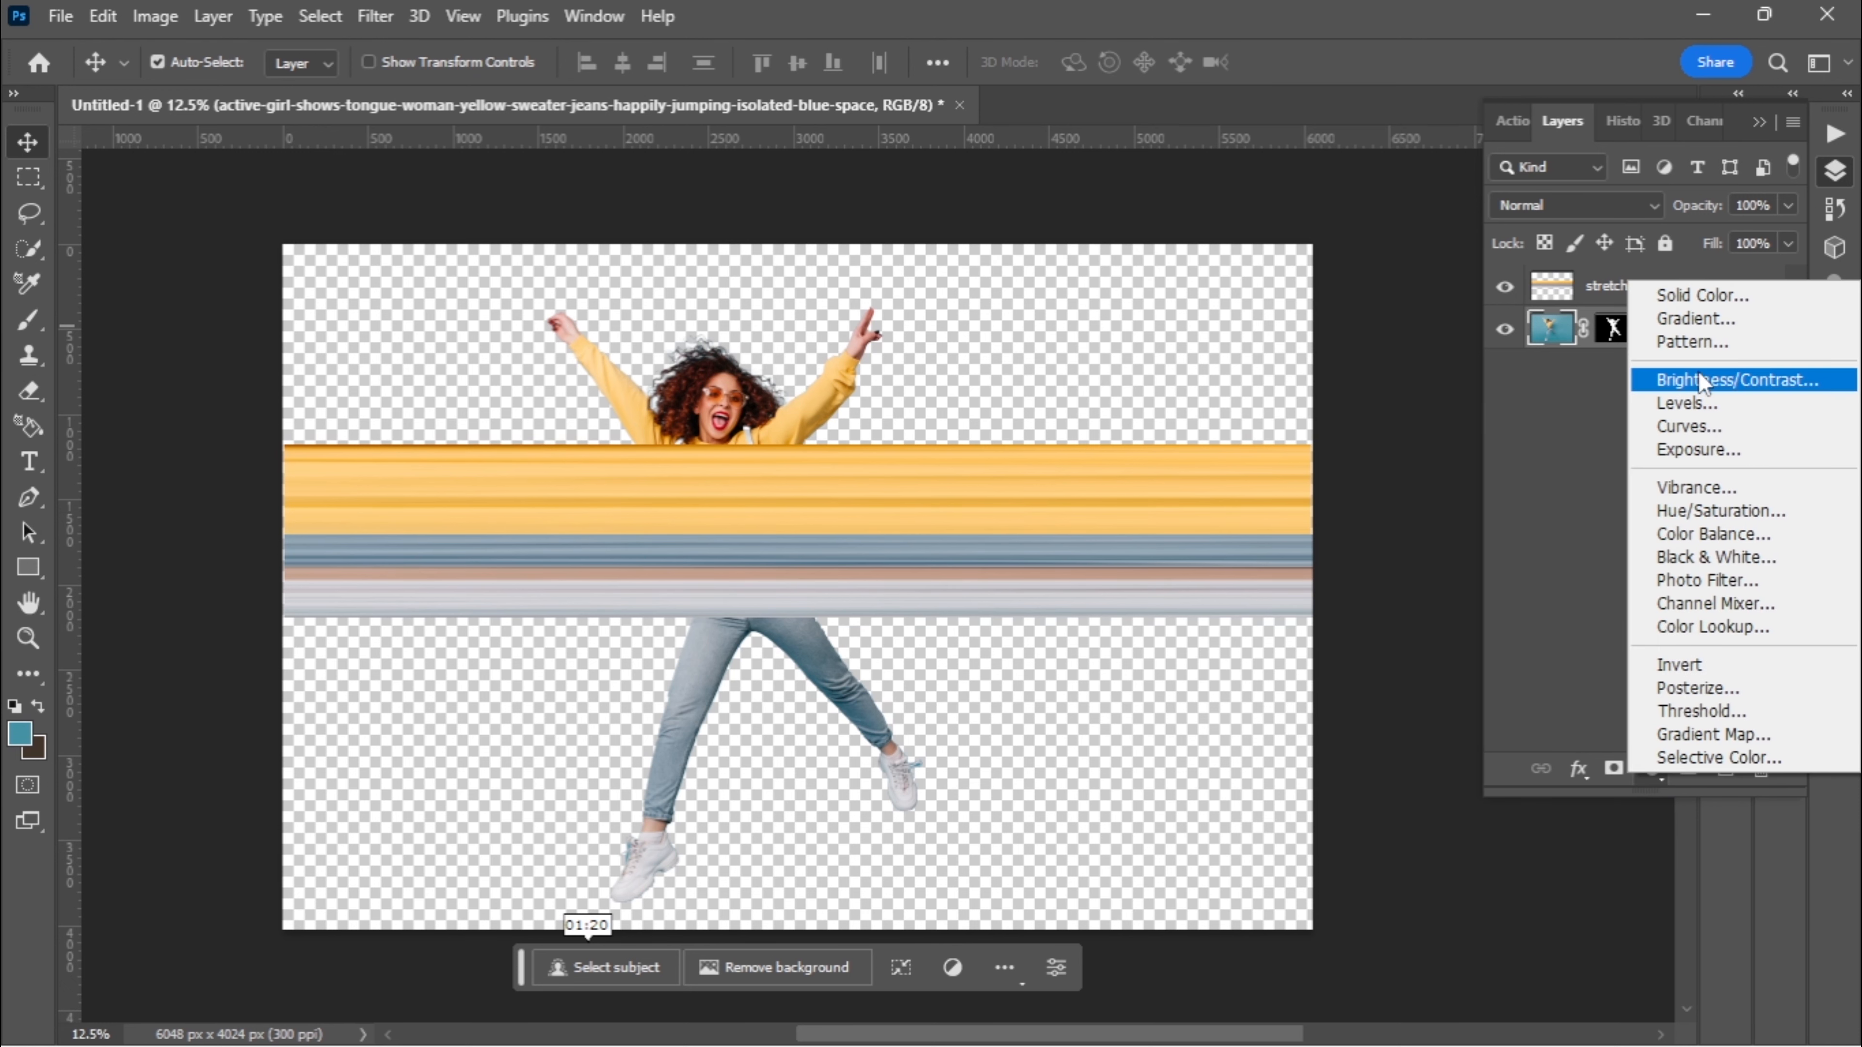
click(1701, 296)
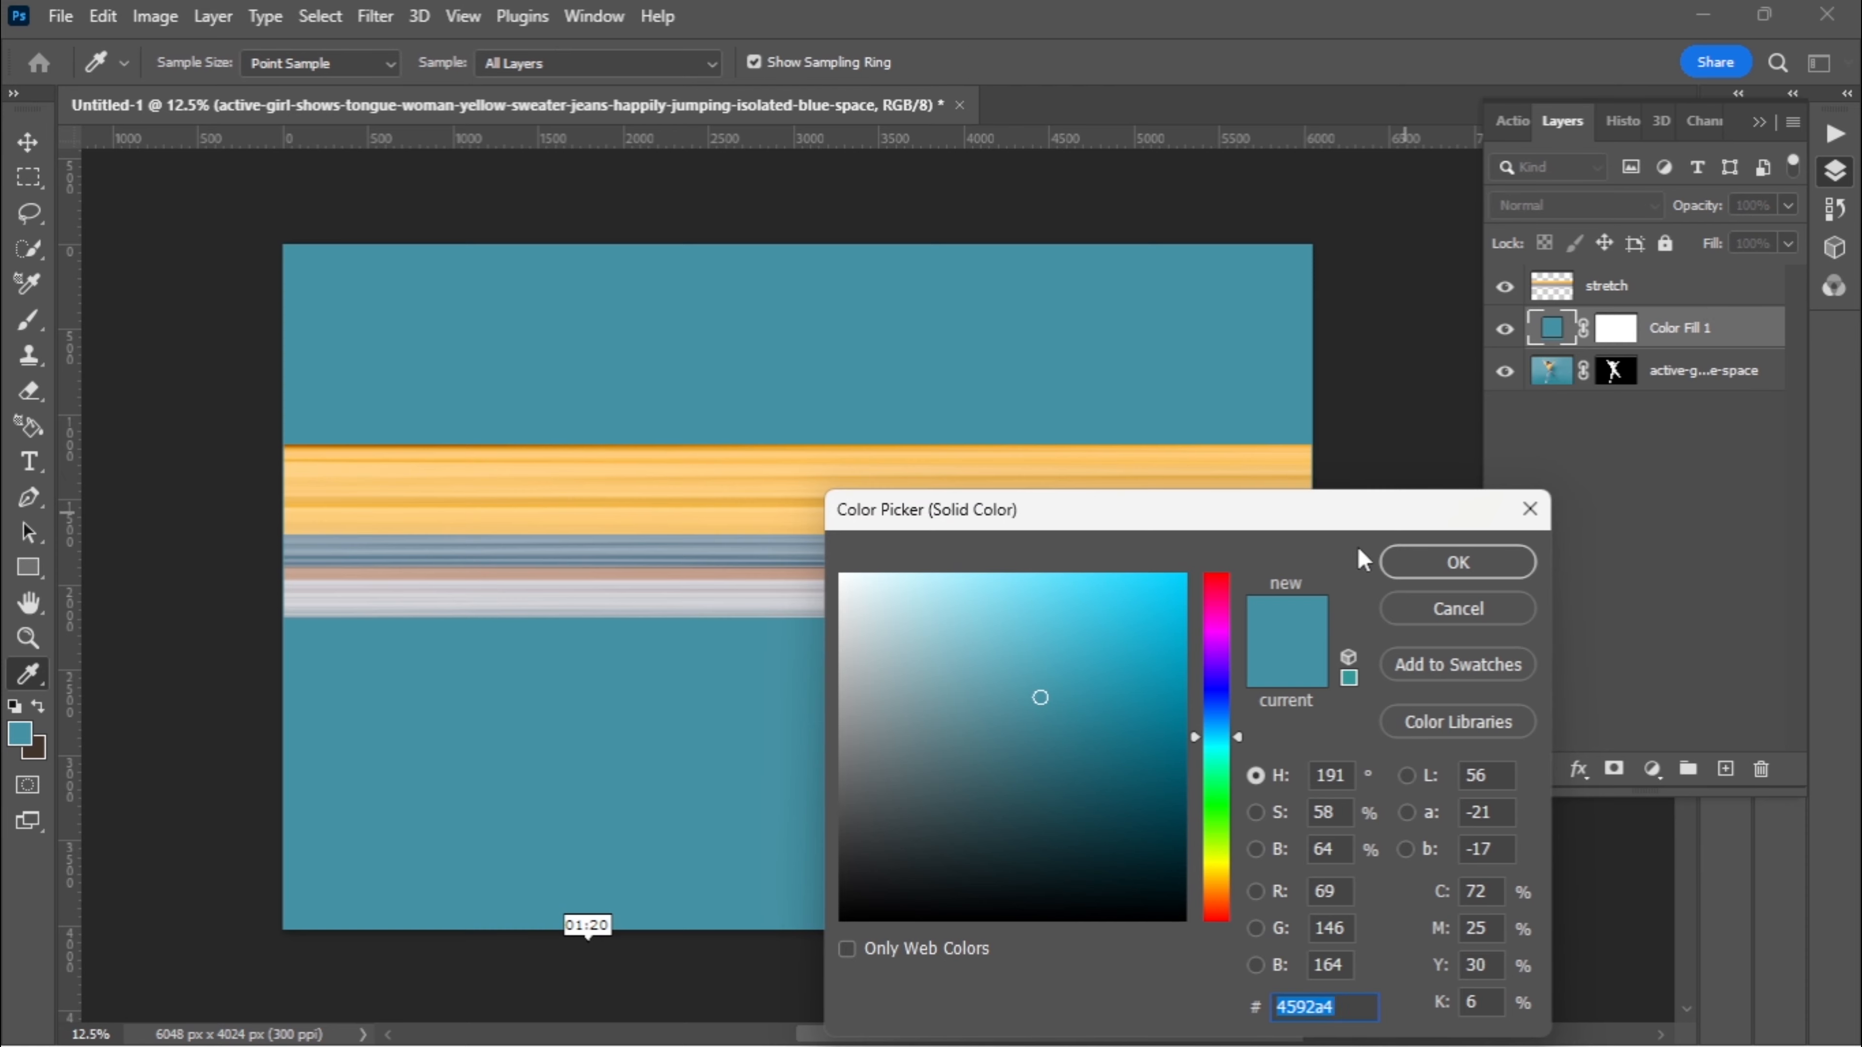
click(1455, 562)
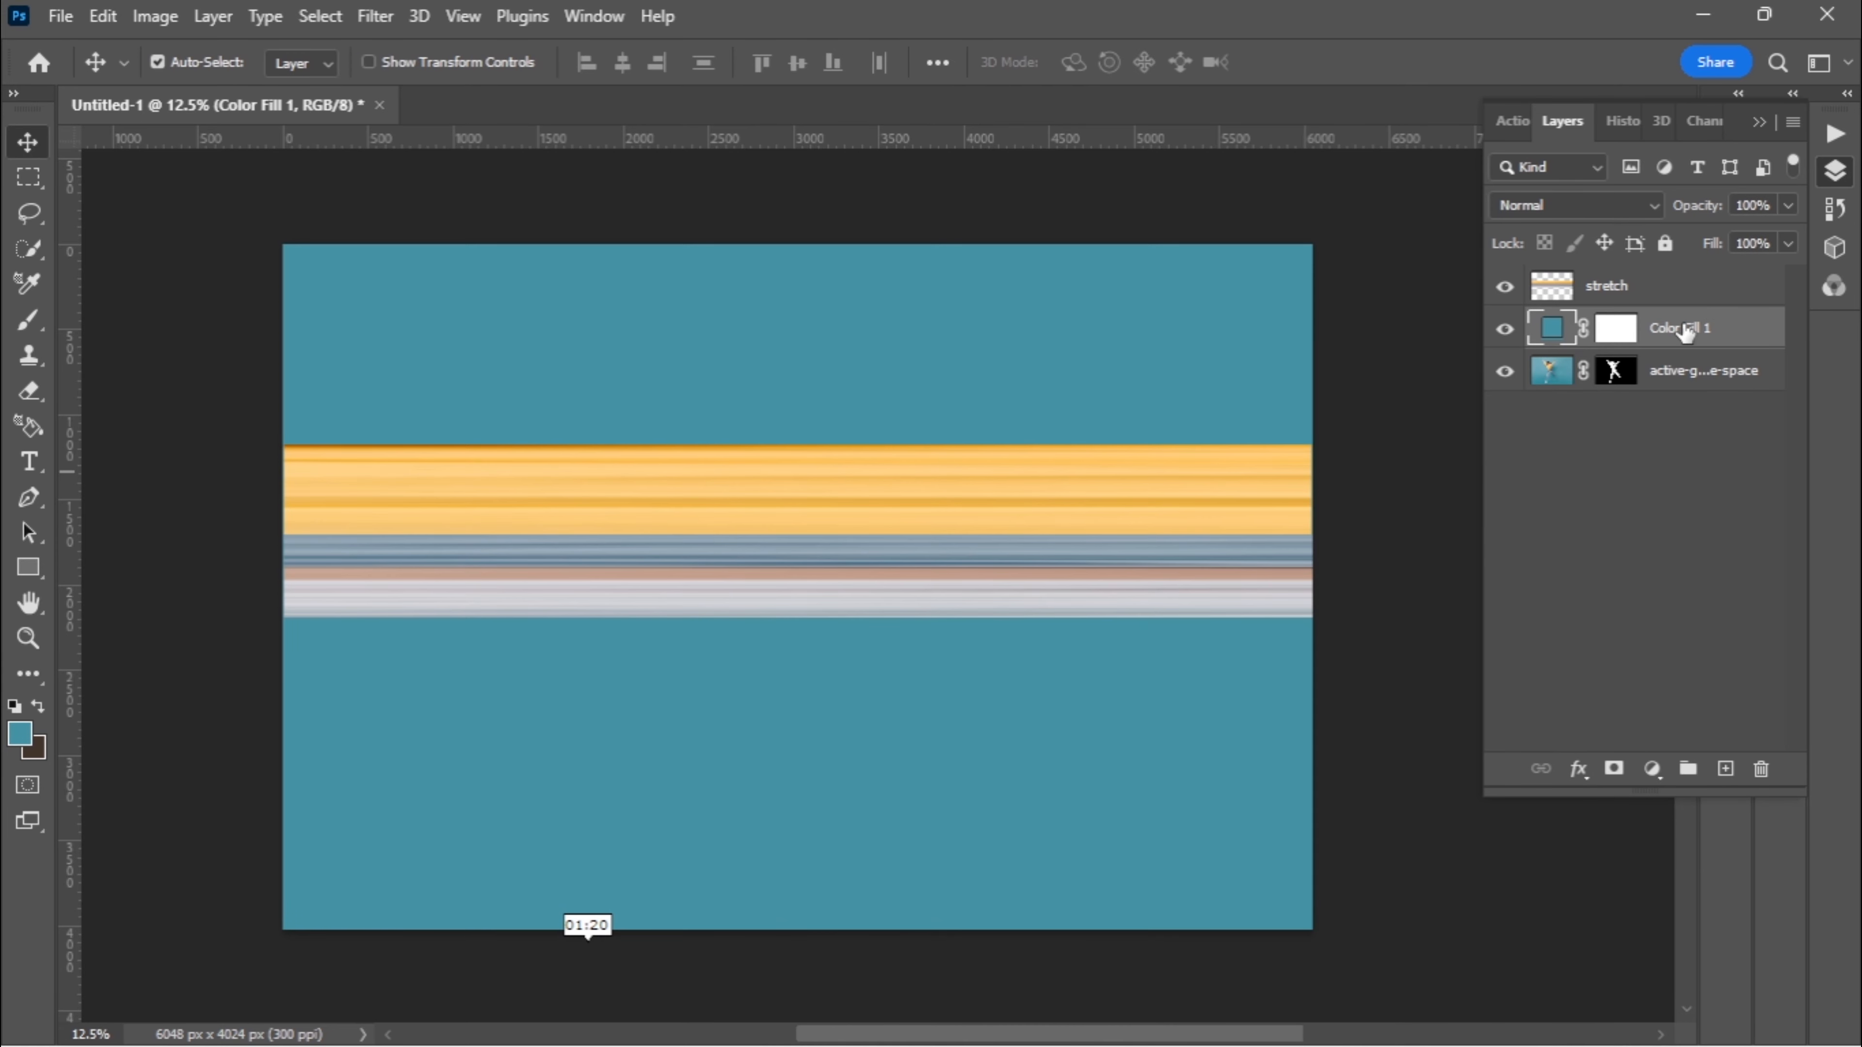
drag(1685, 332, 1692, 394)
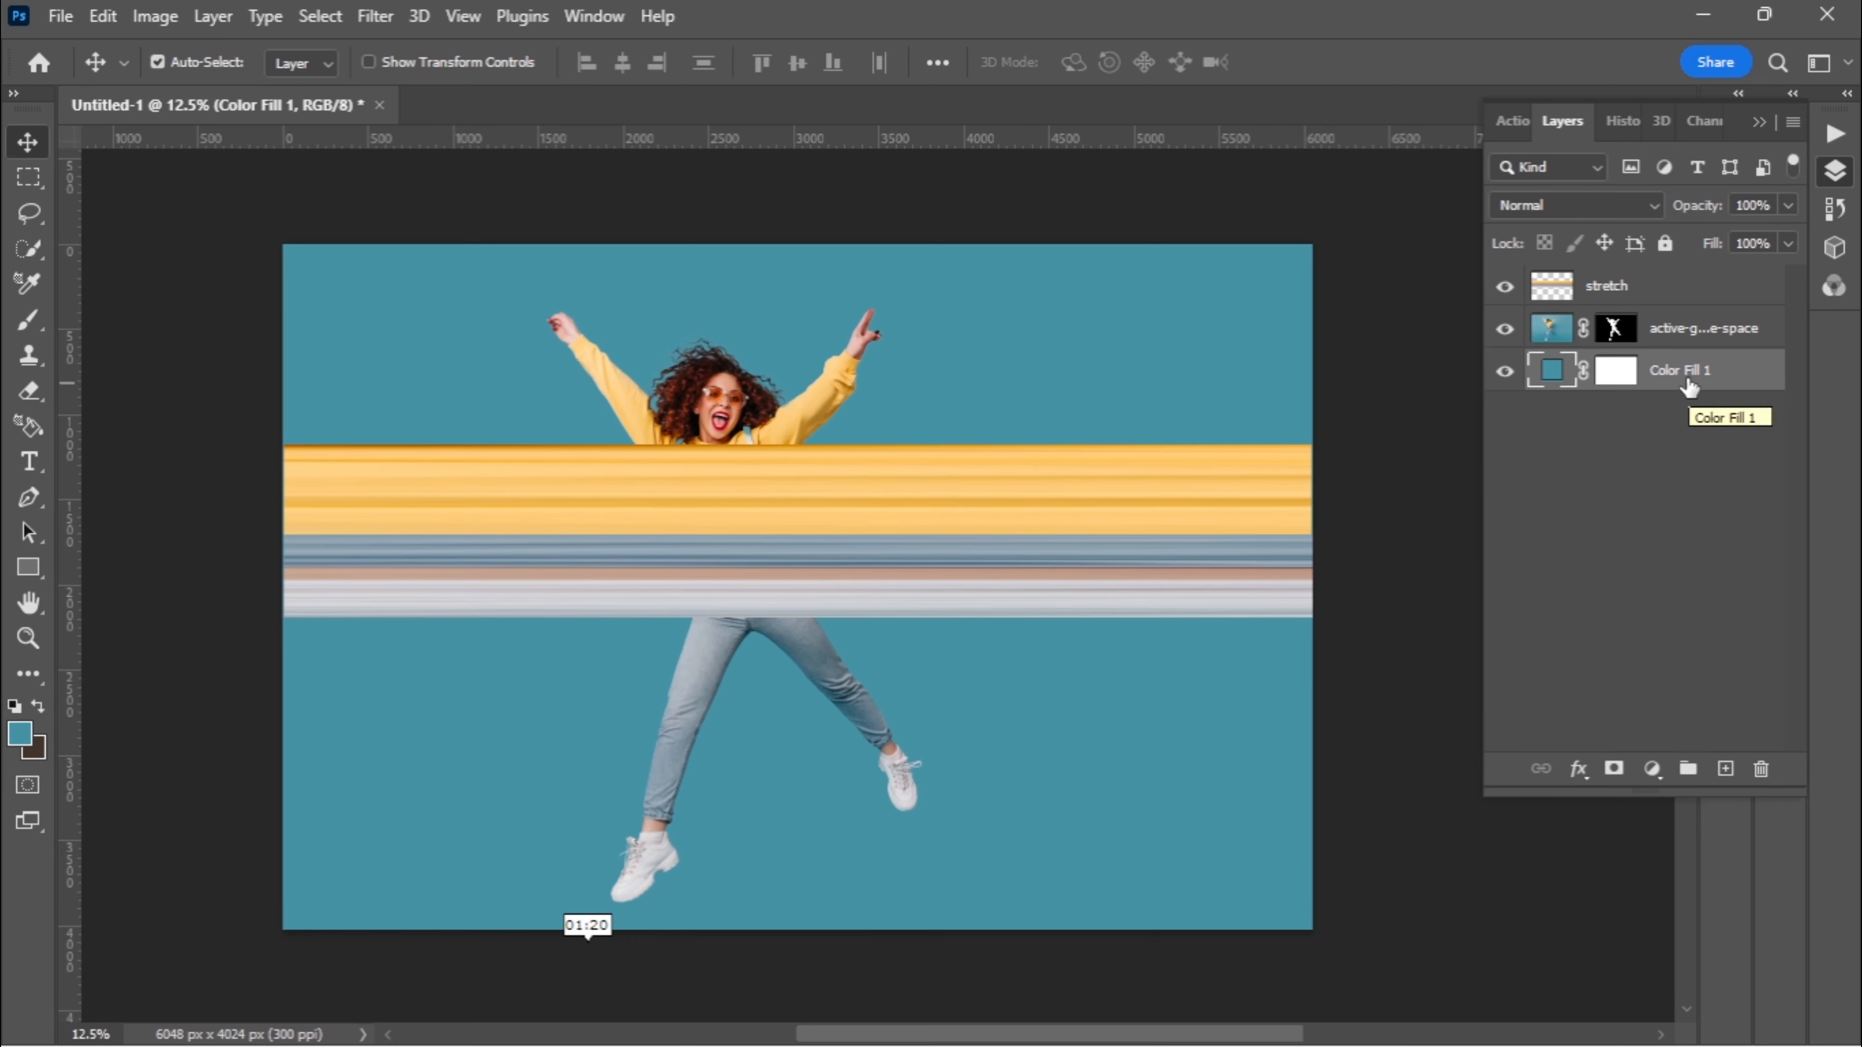
Rename the solid color fill layer "BG"
double_click(1687, 380)
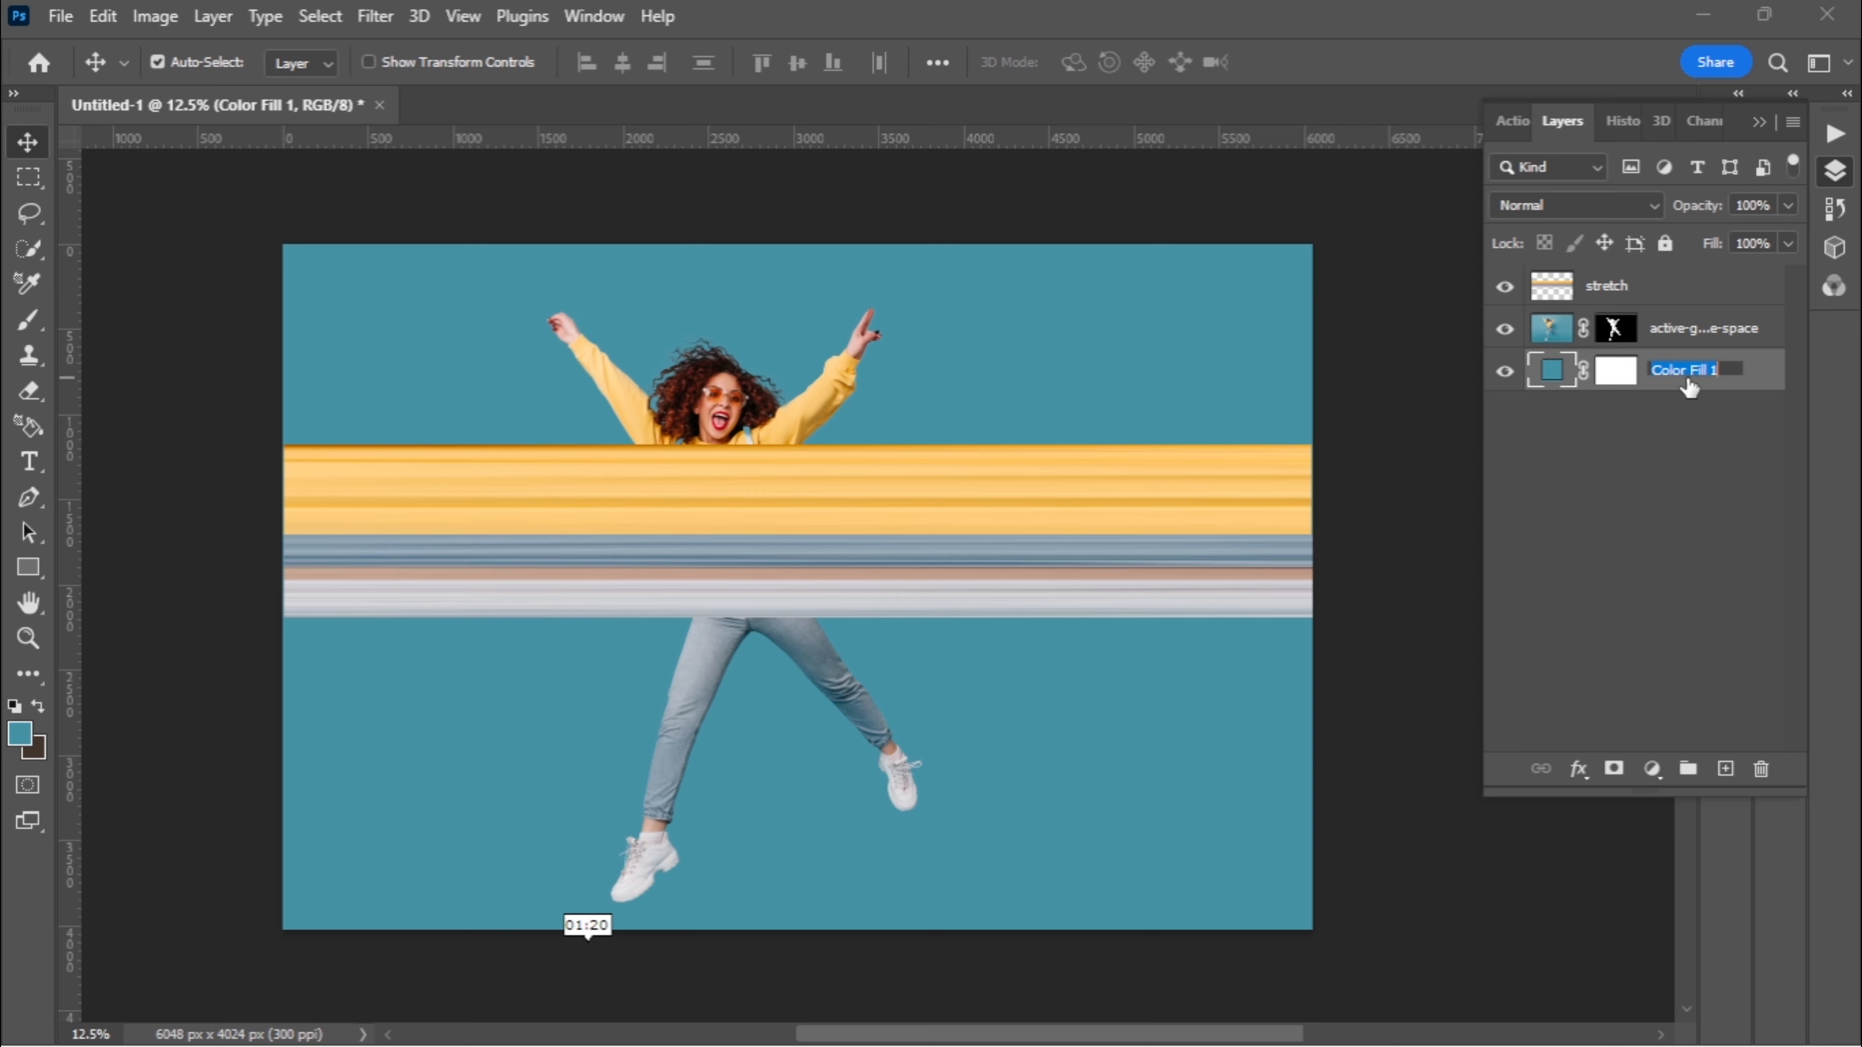
text(BG)
click(1683, 481)
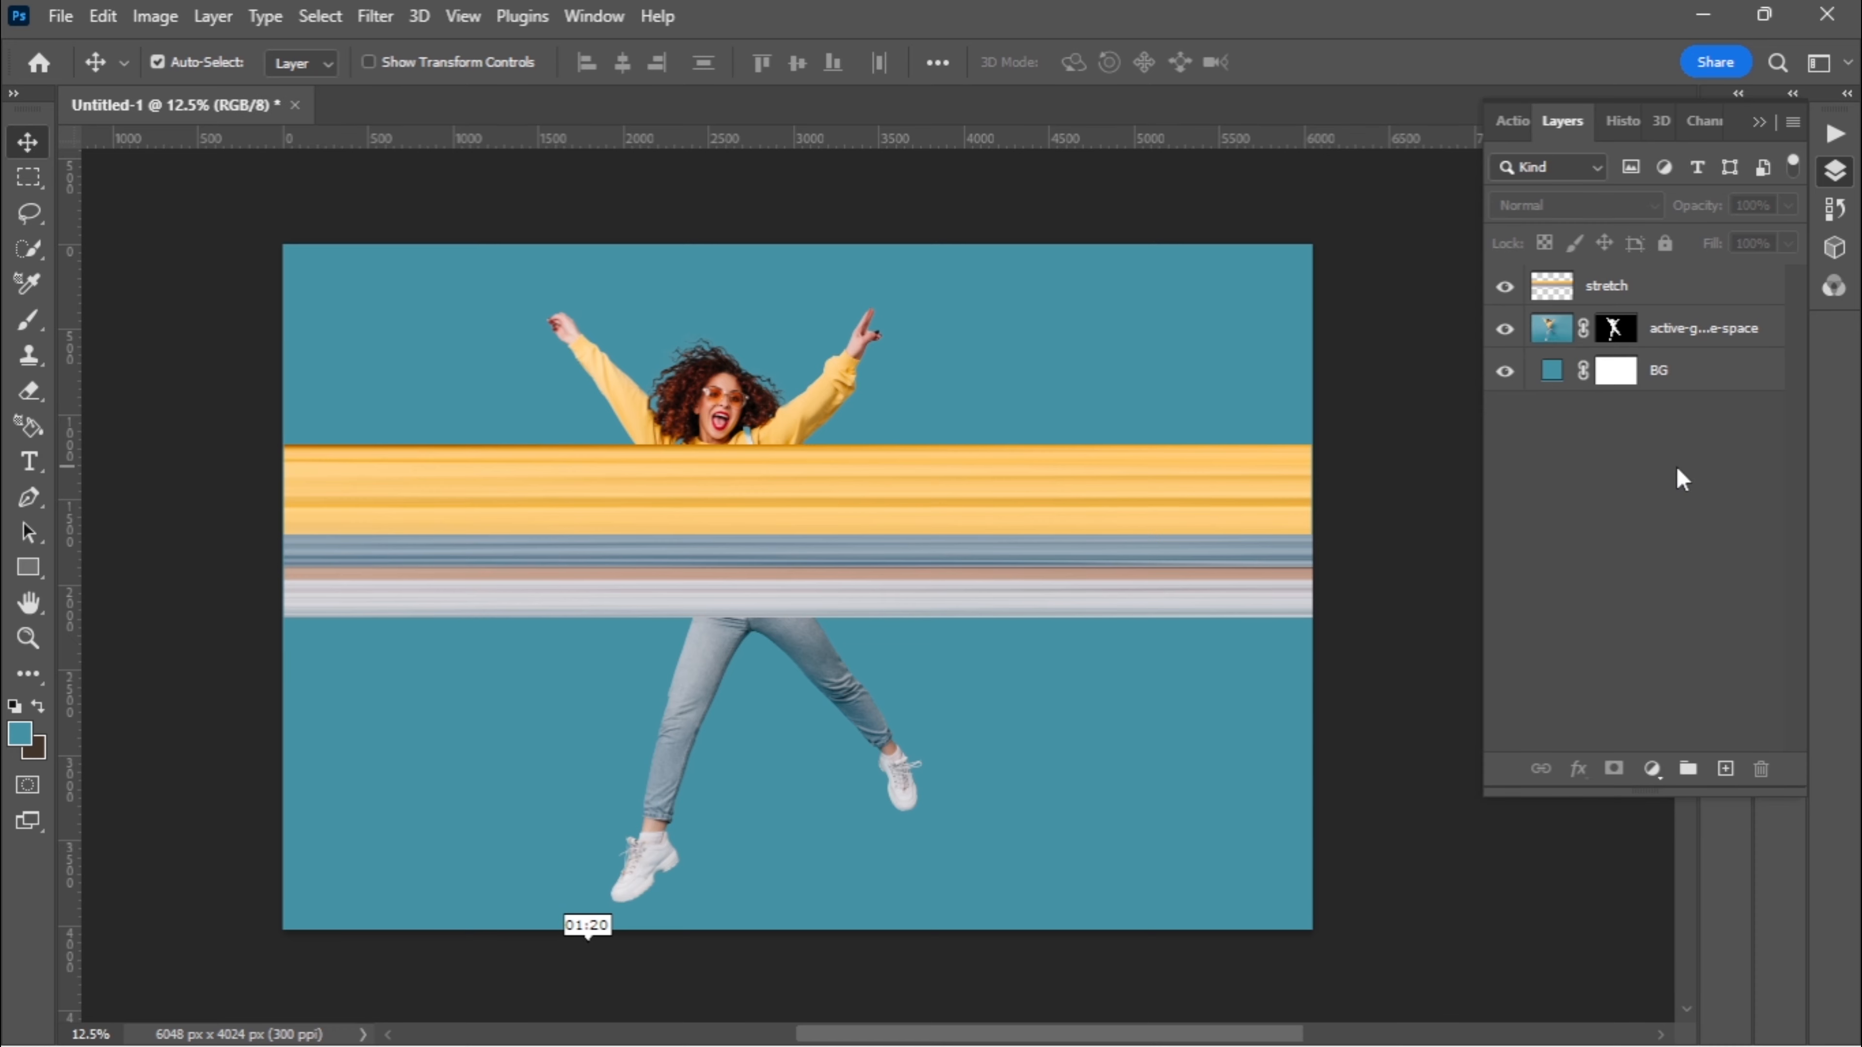
Place the "stretch" layer beneath the masked photo layer and apply the Polar Coordinates filter to it with Rectangular to Polar
click(1610, 291)
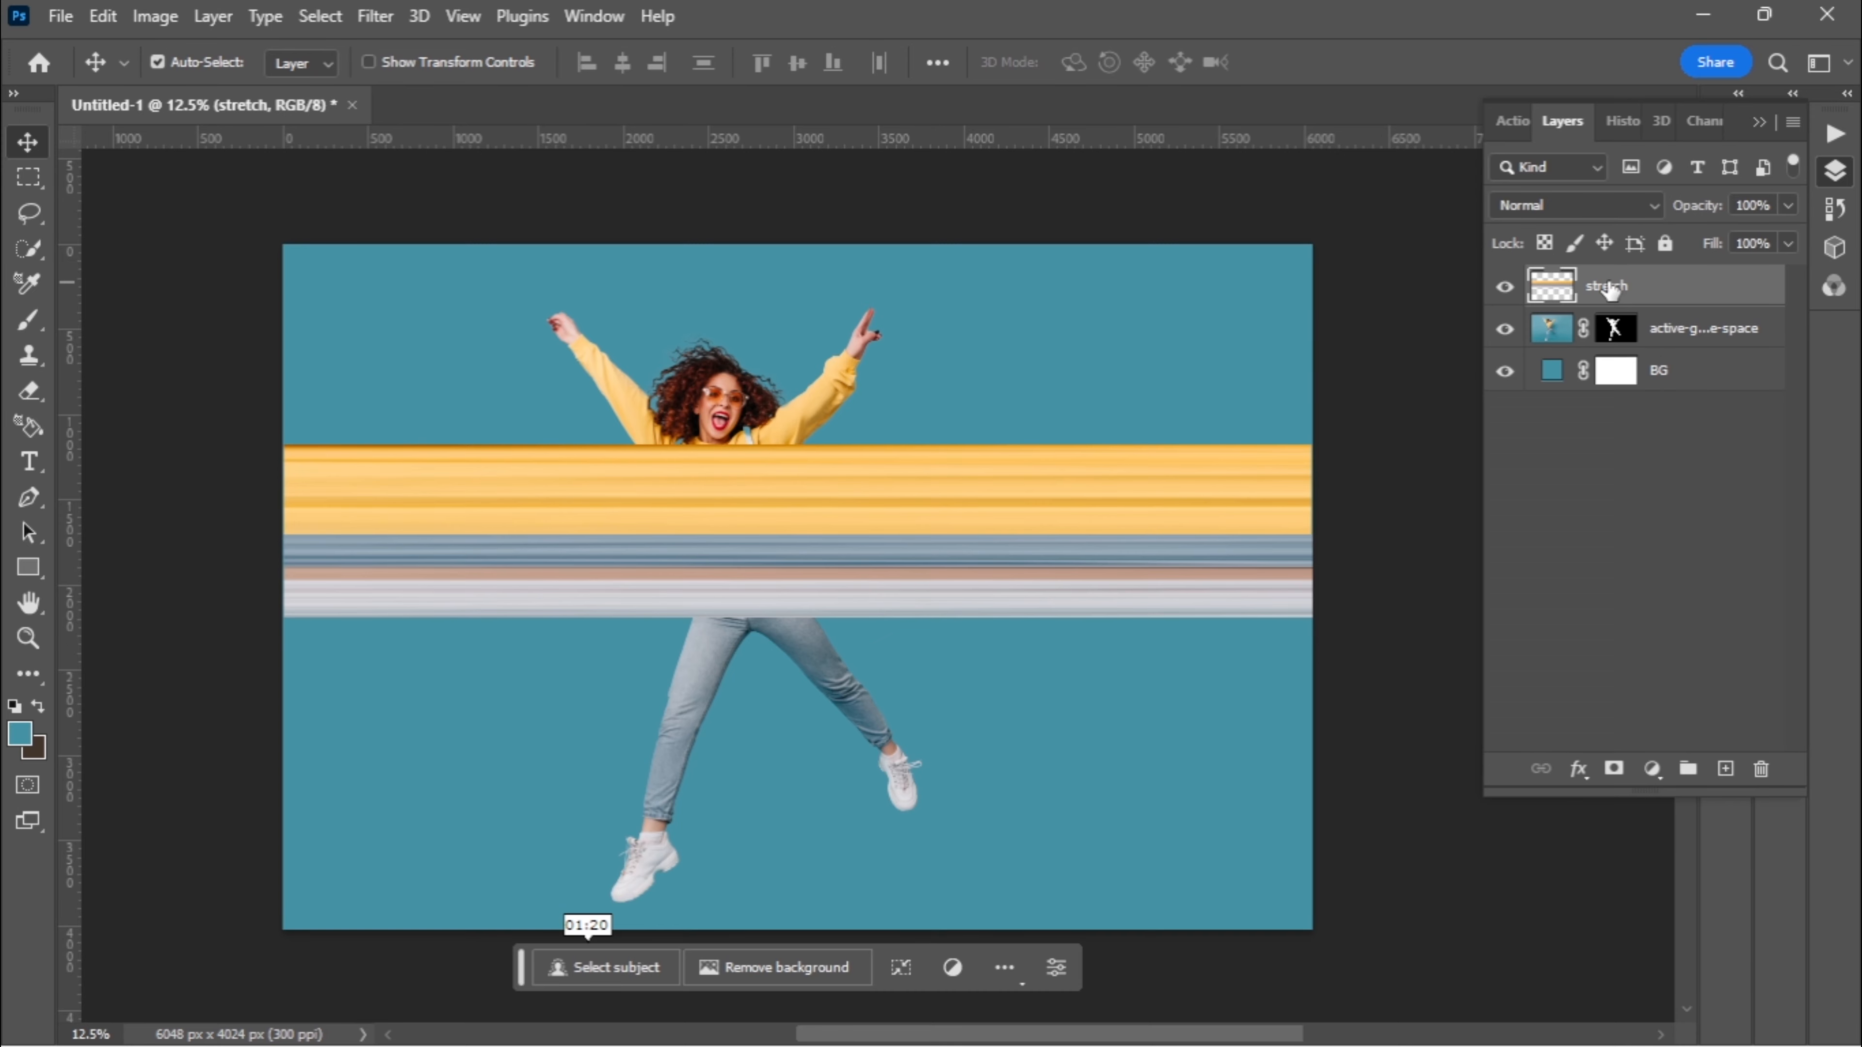
drag(1613, 294, 1617, 342)
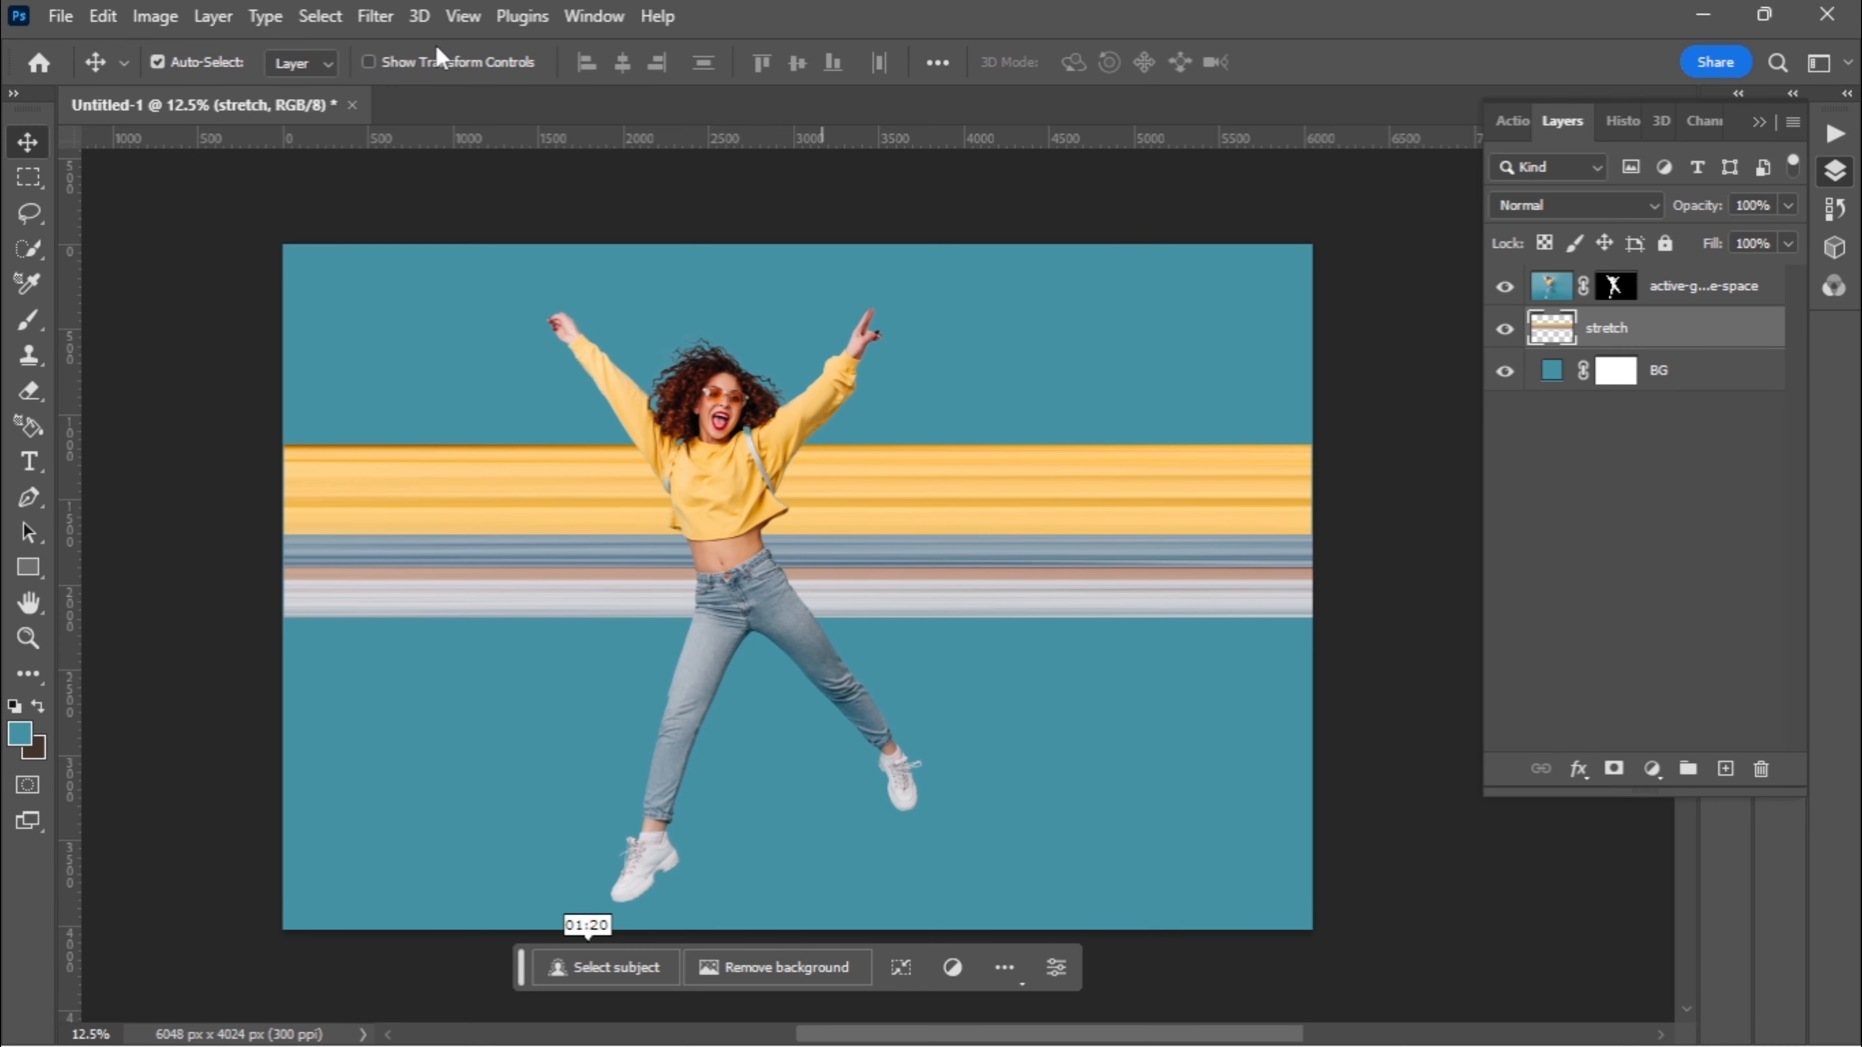
click(377, 20)
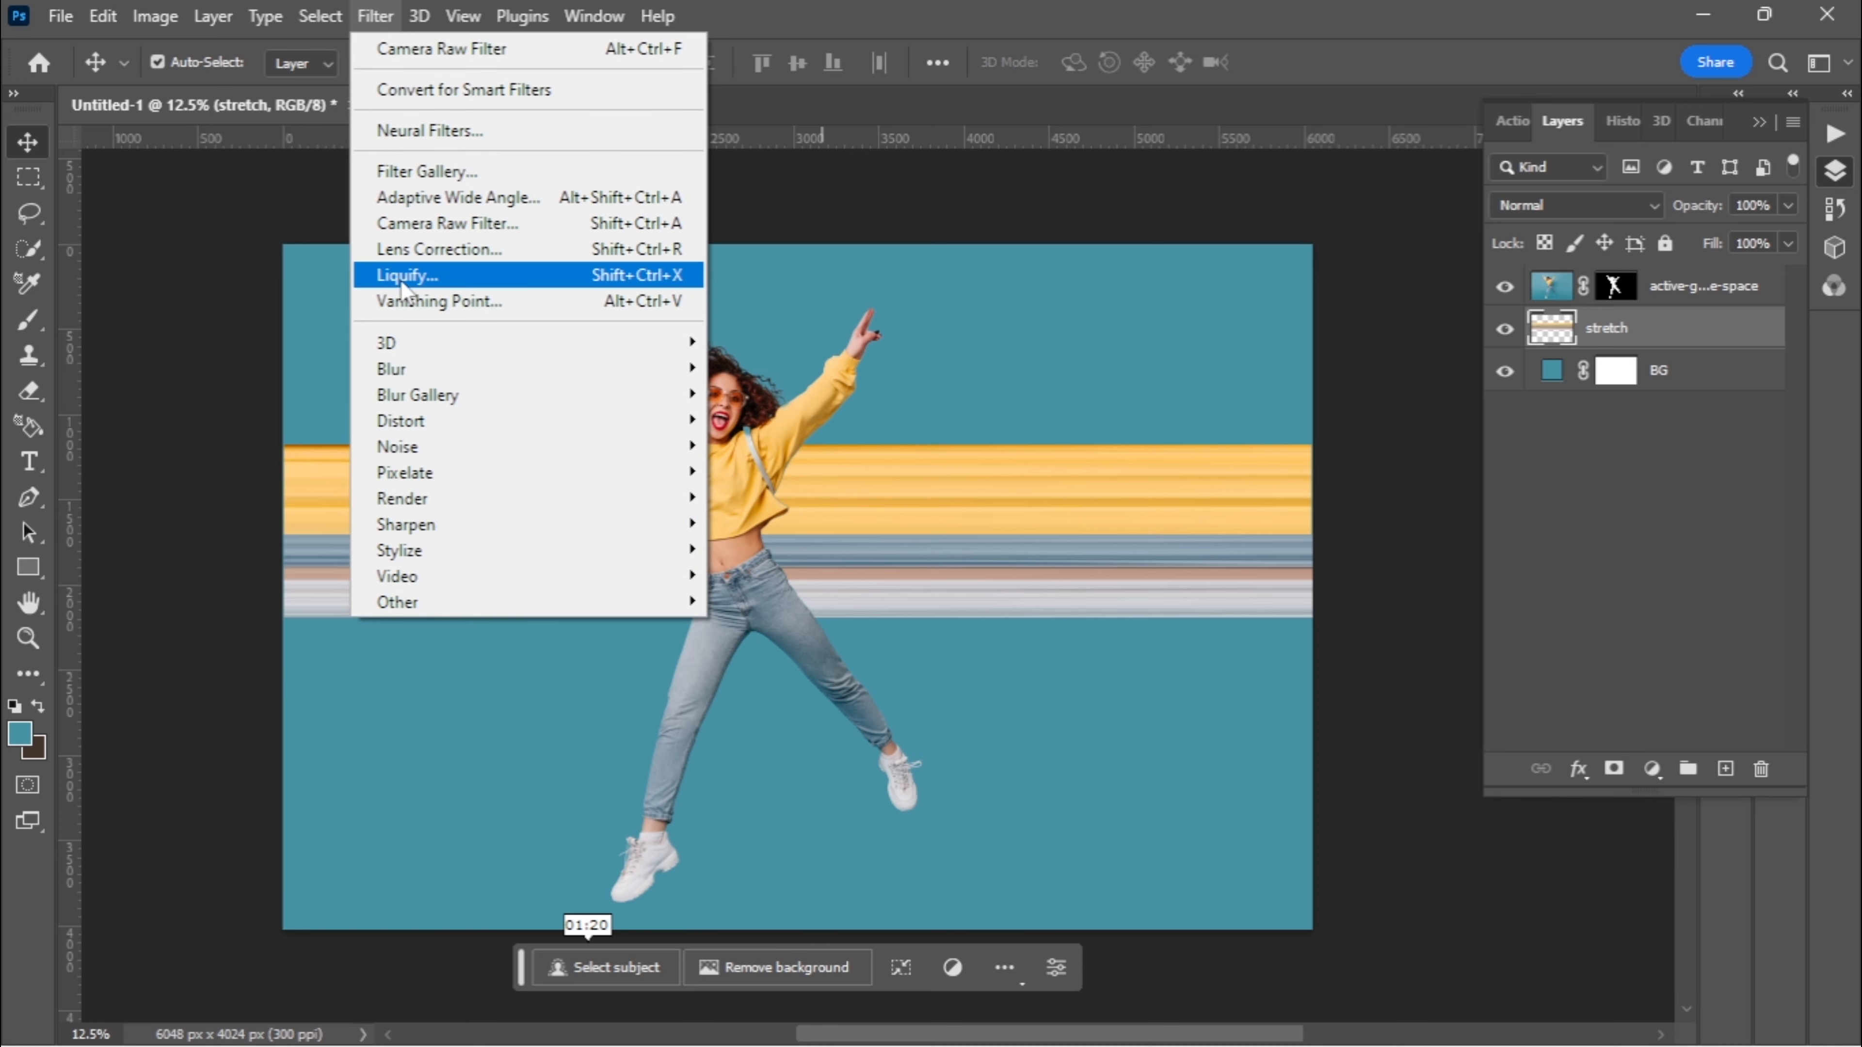
mouse_move(440, 424)
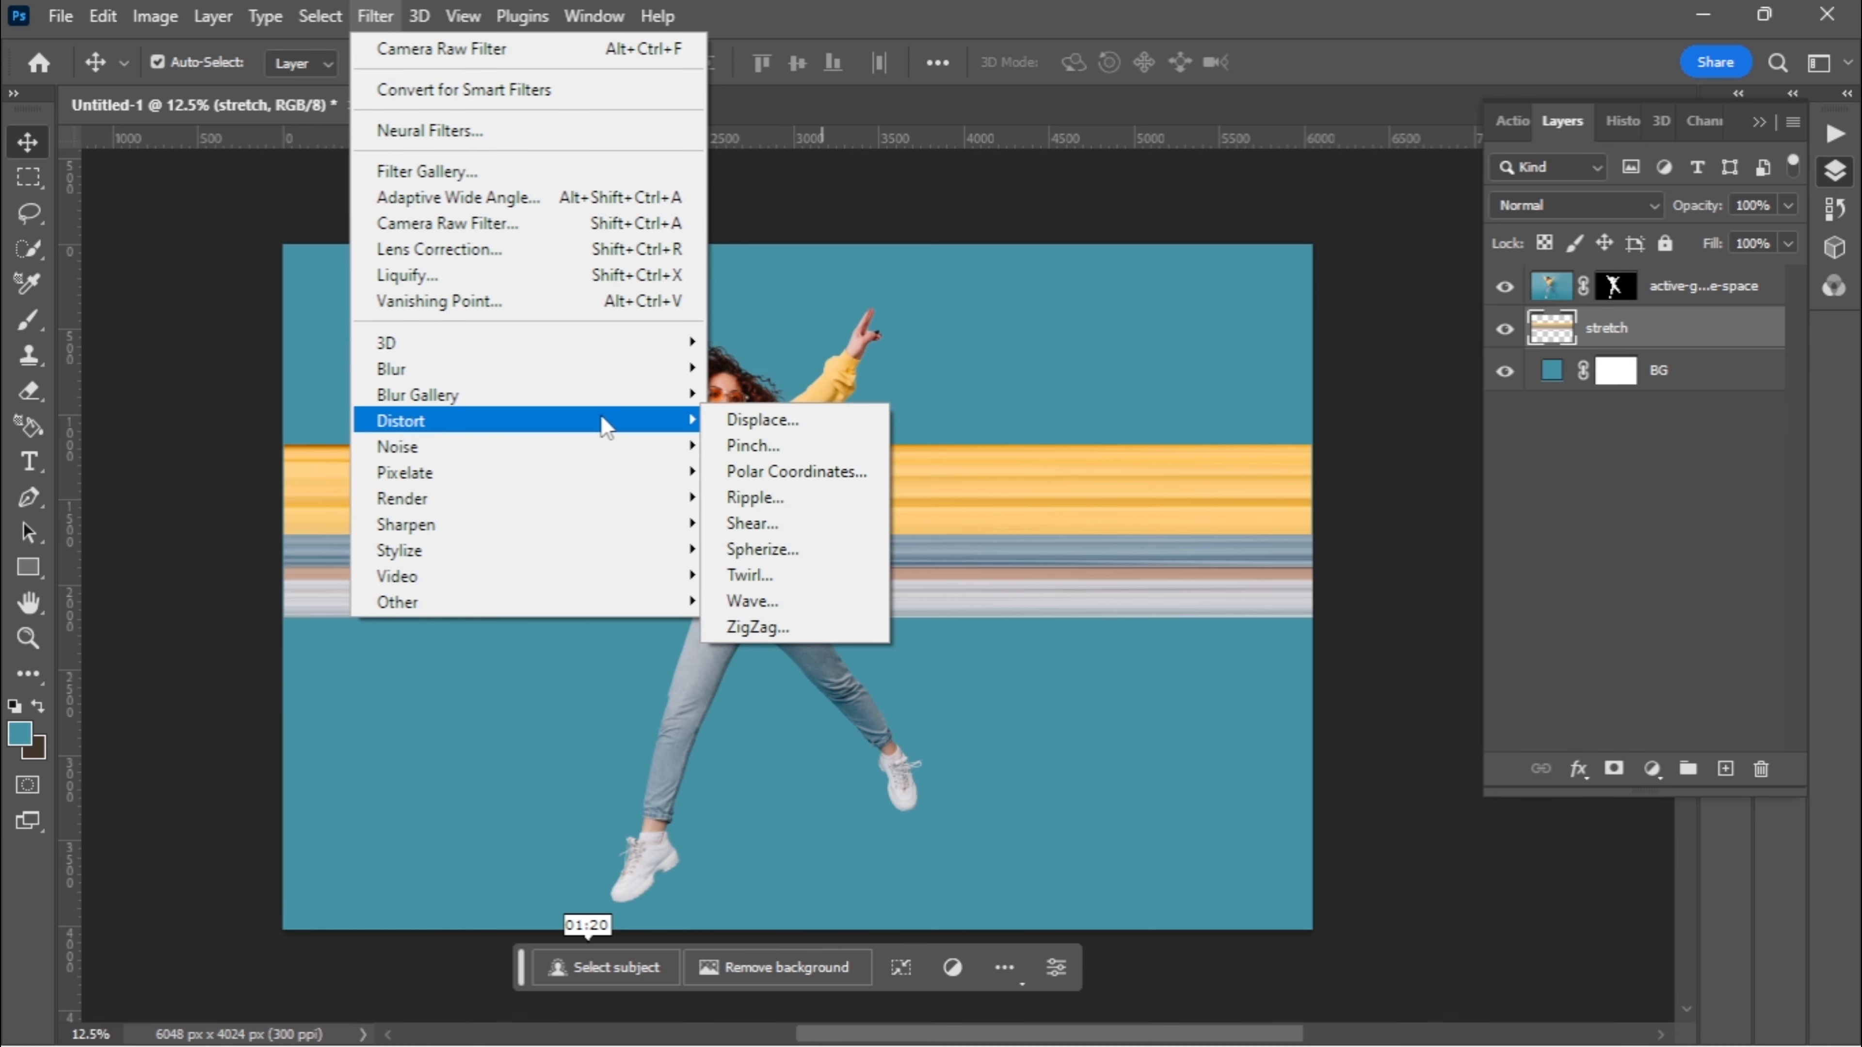
click(785, 471)
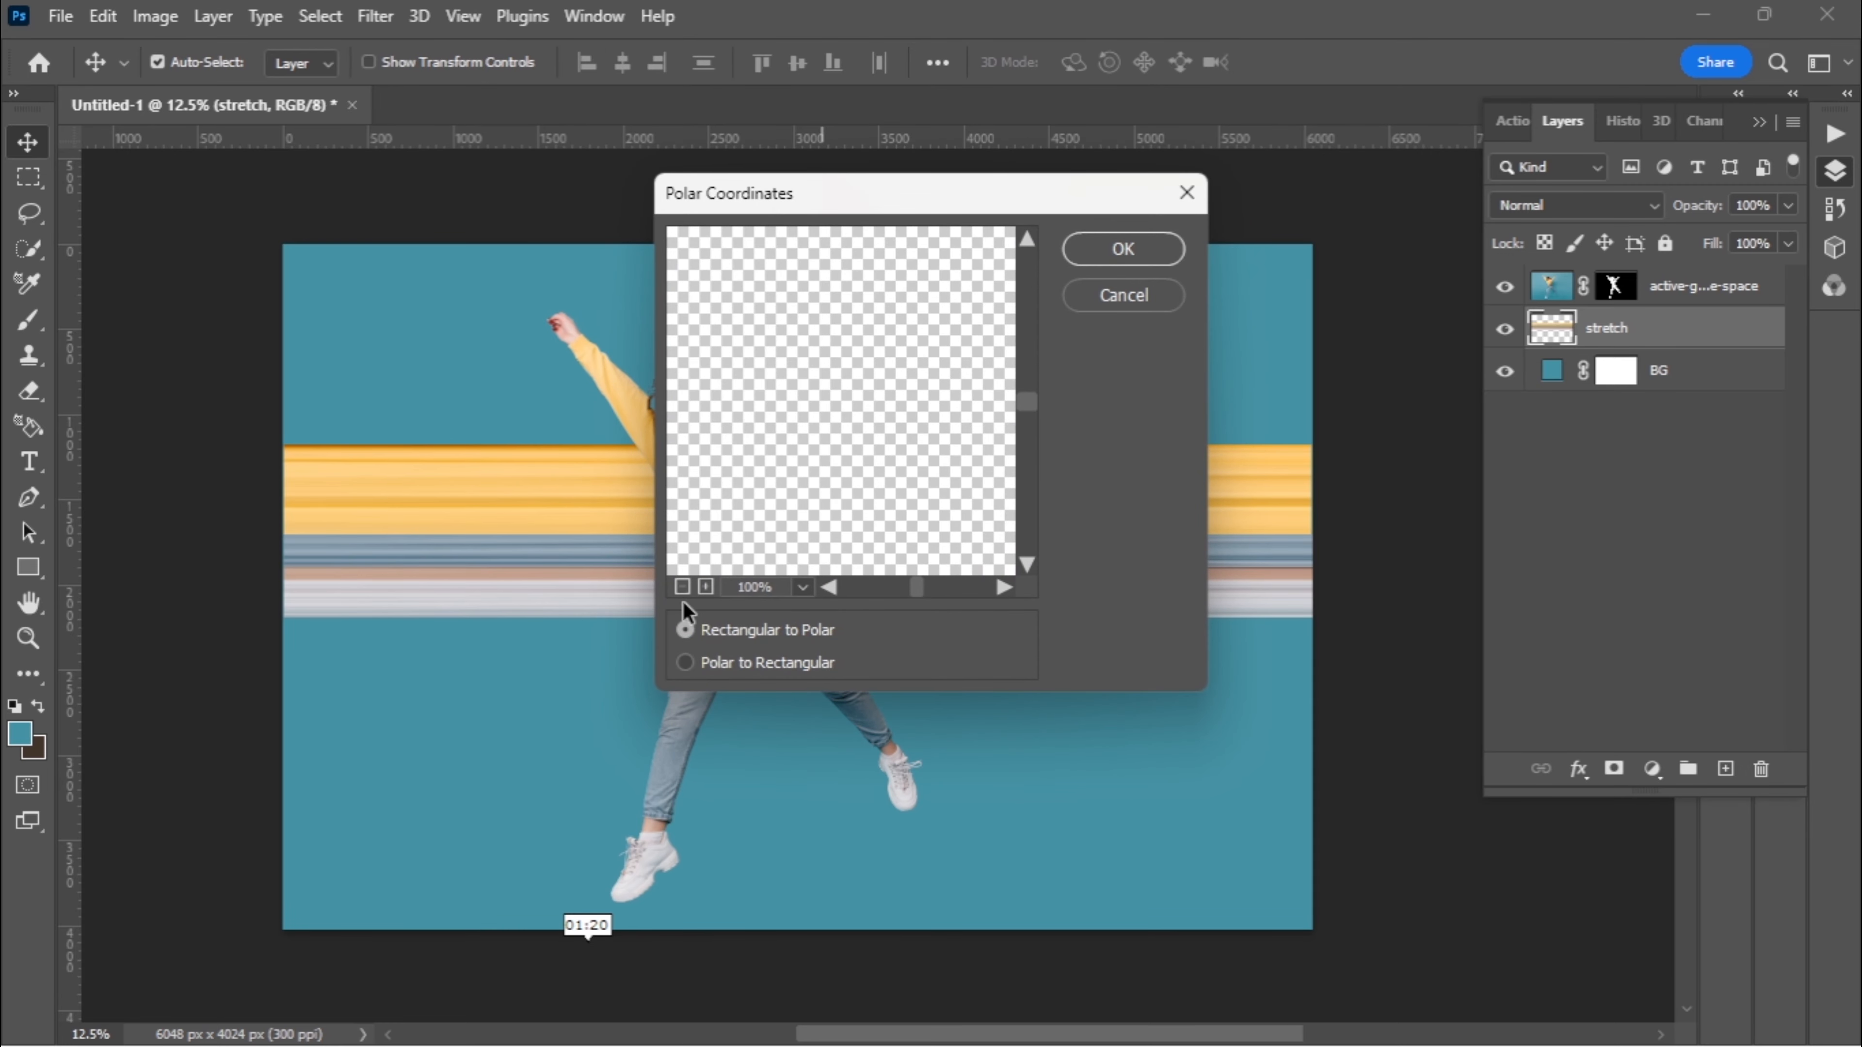
click(682, 586)
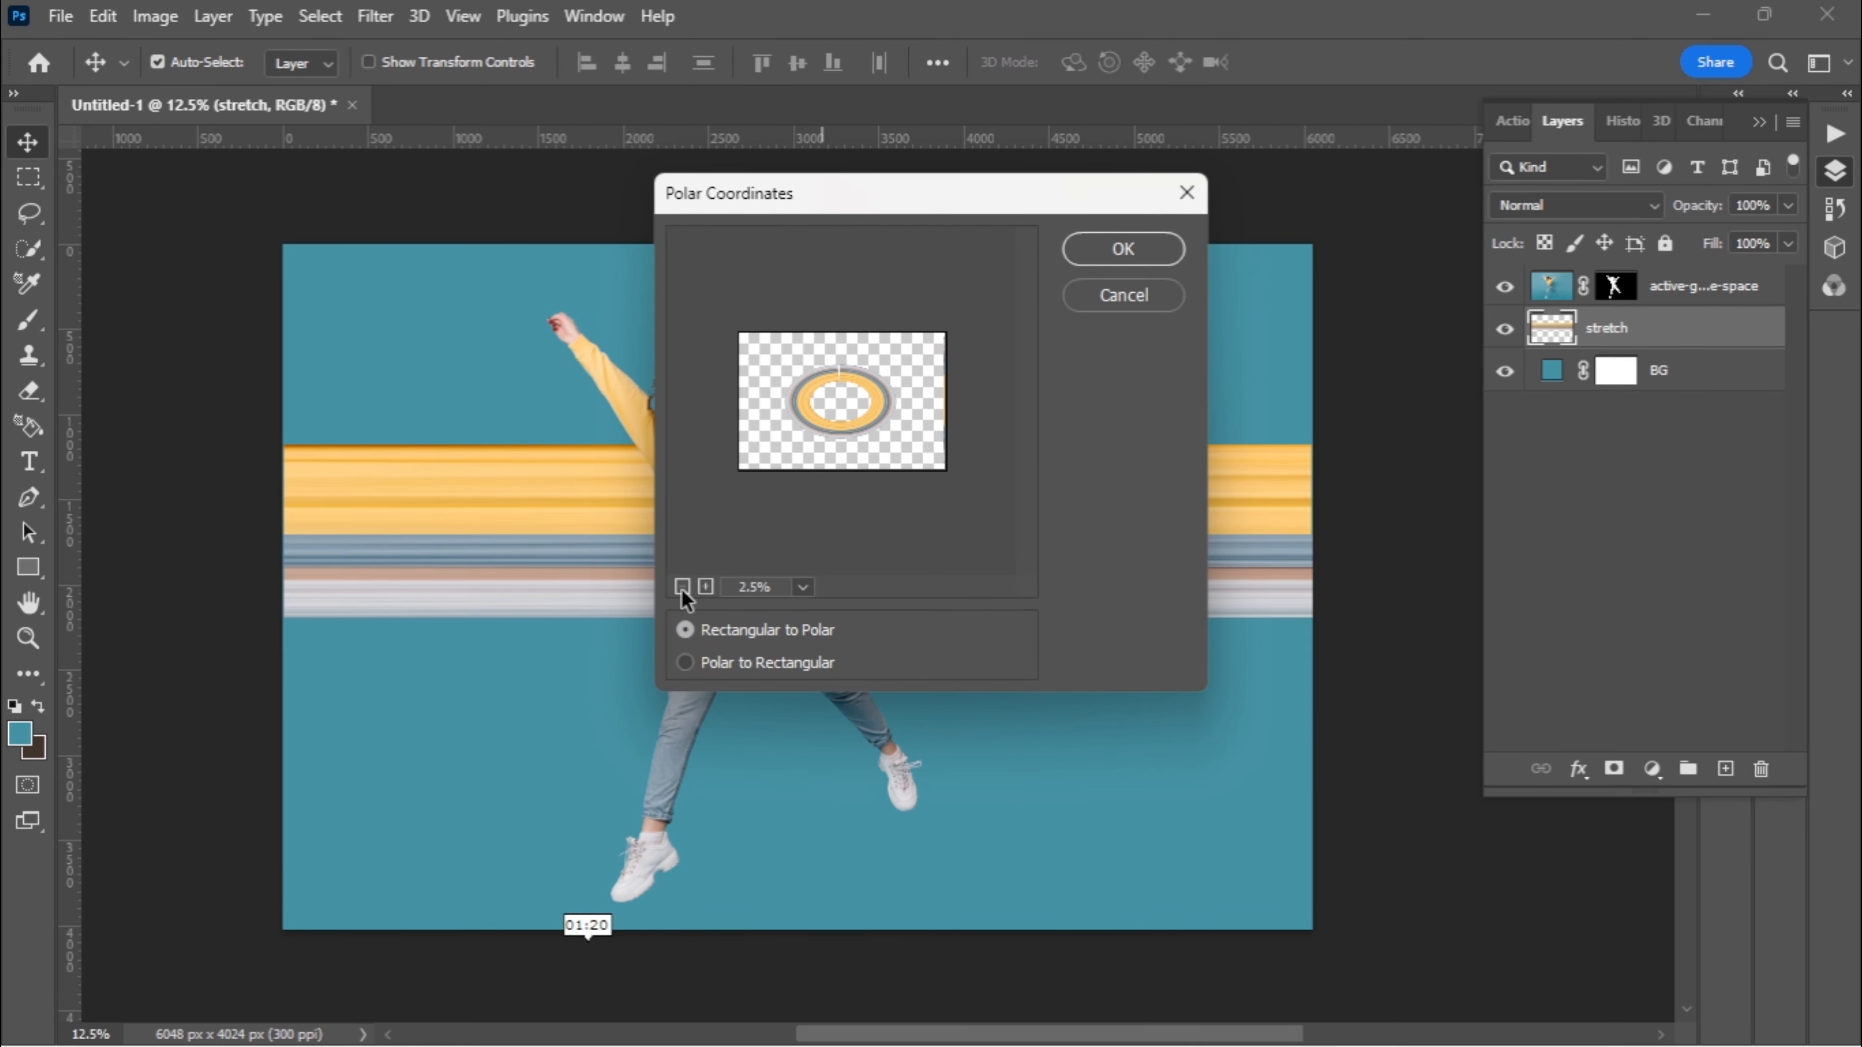
click(707, 584)
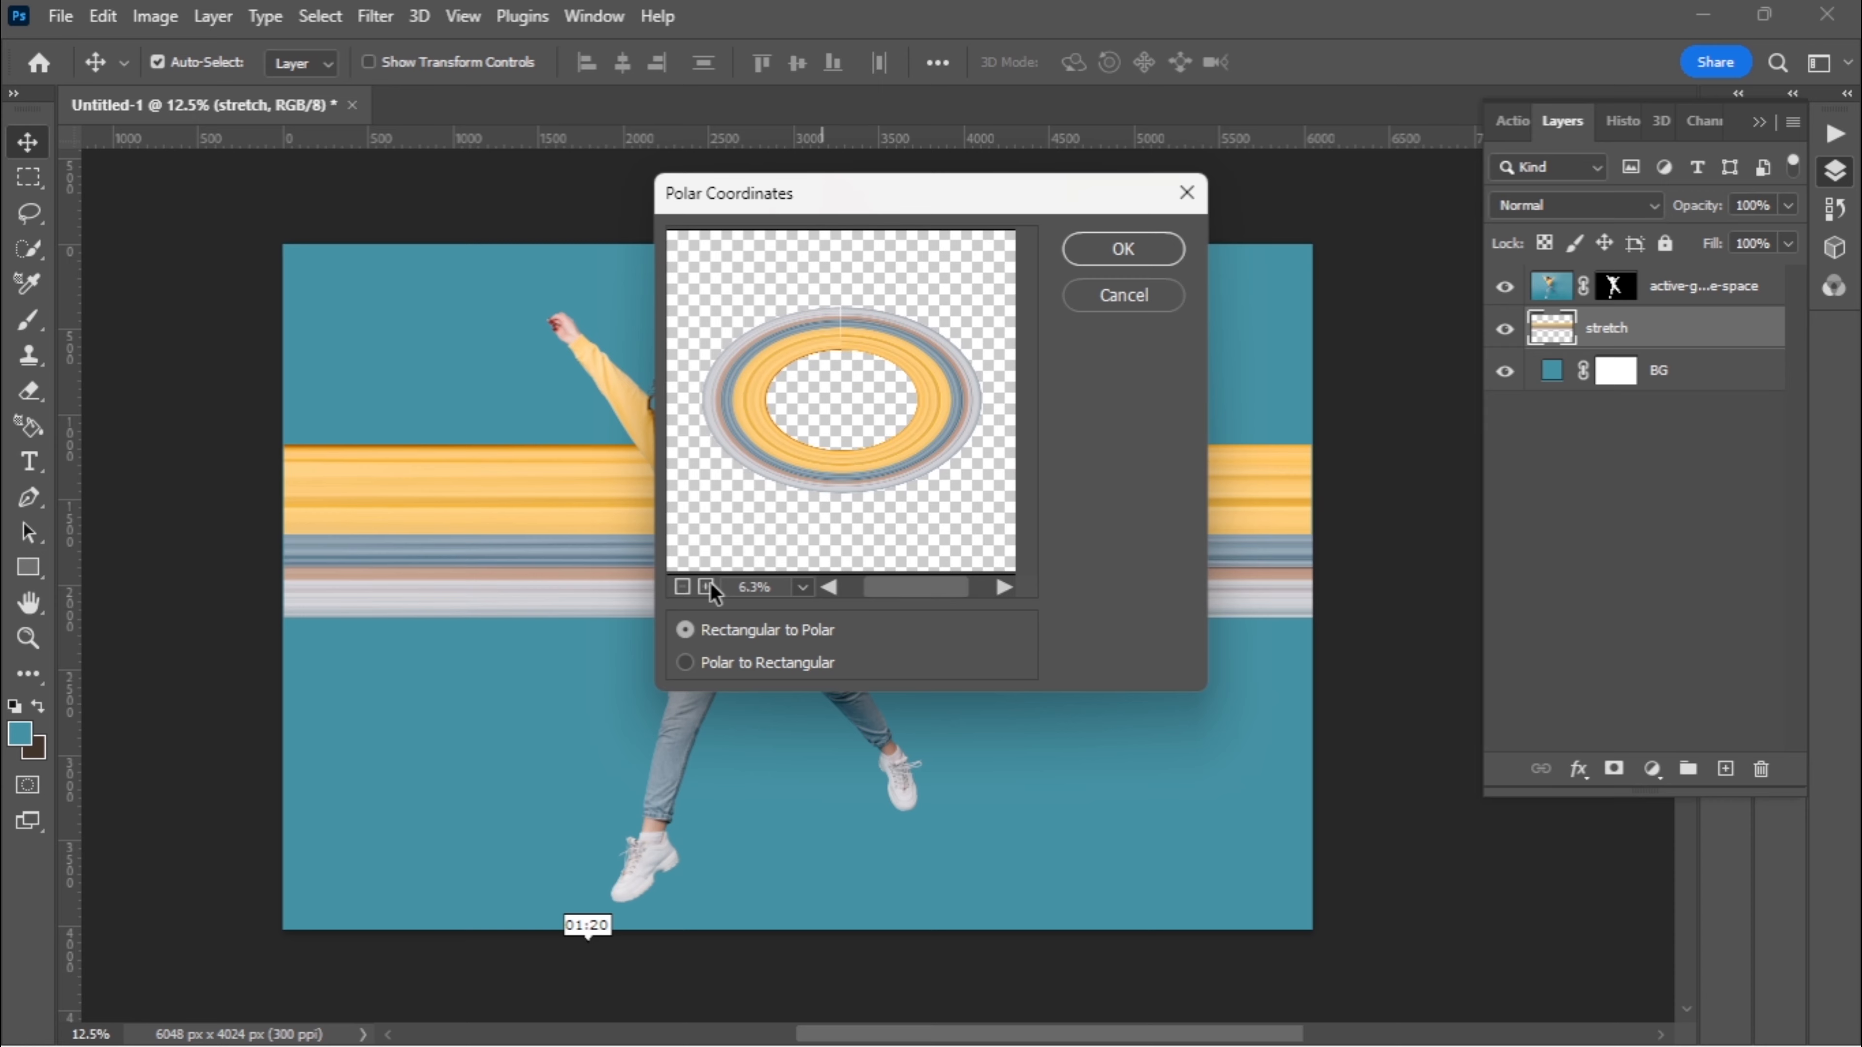
click(685, 664)
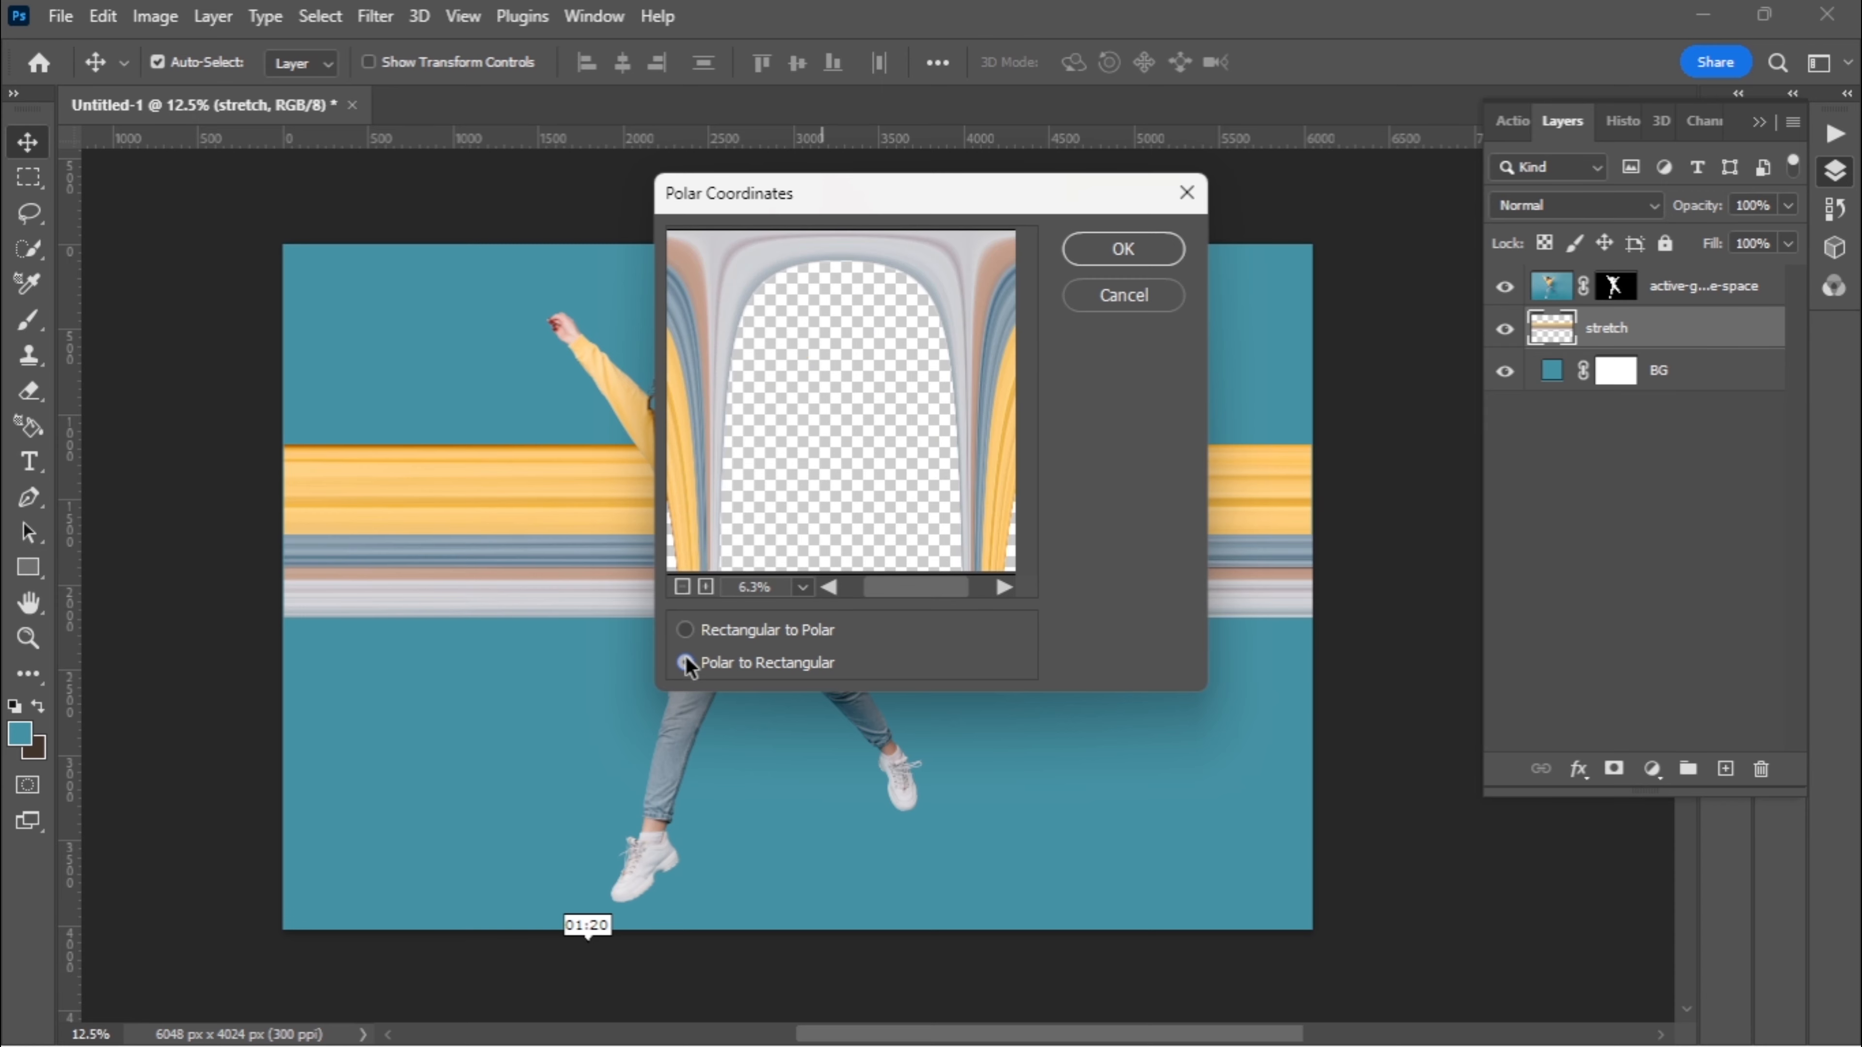
click(686, 631)
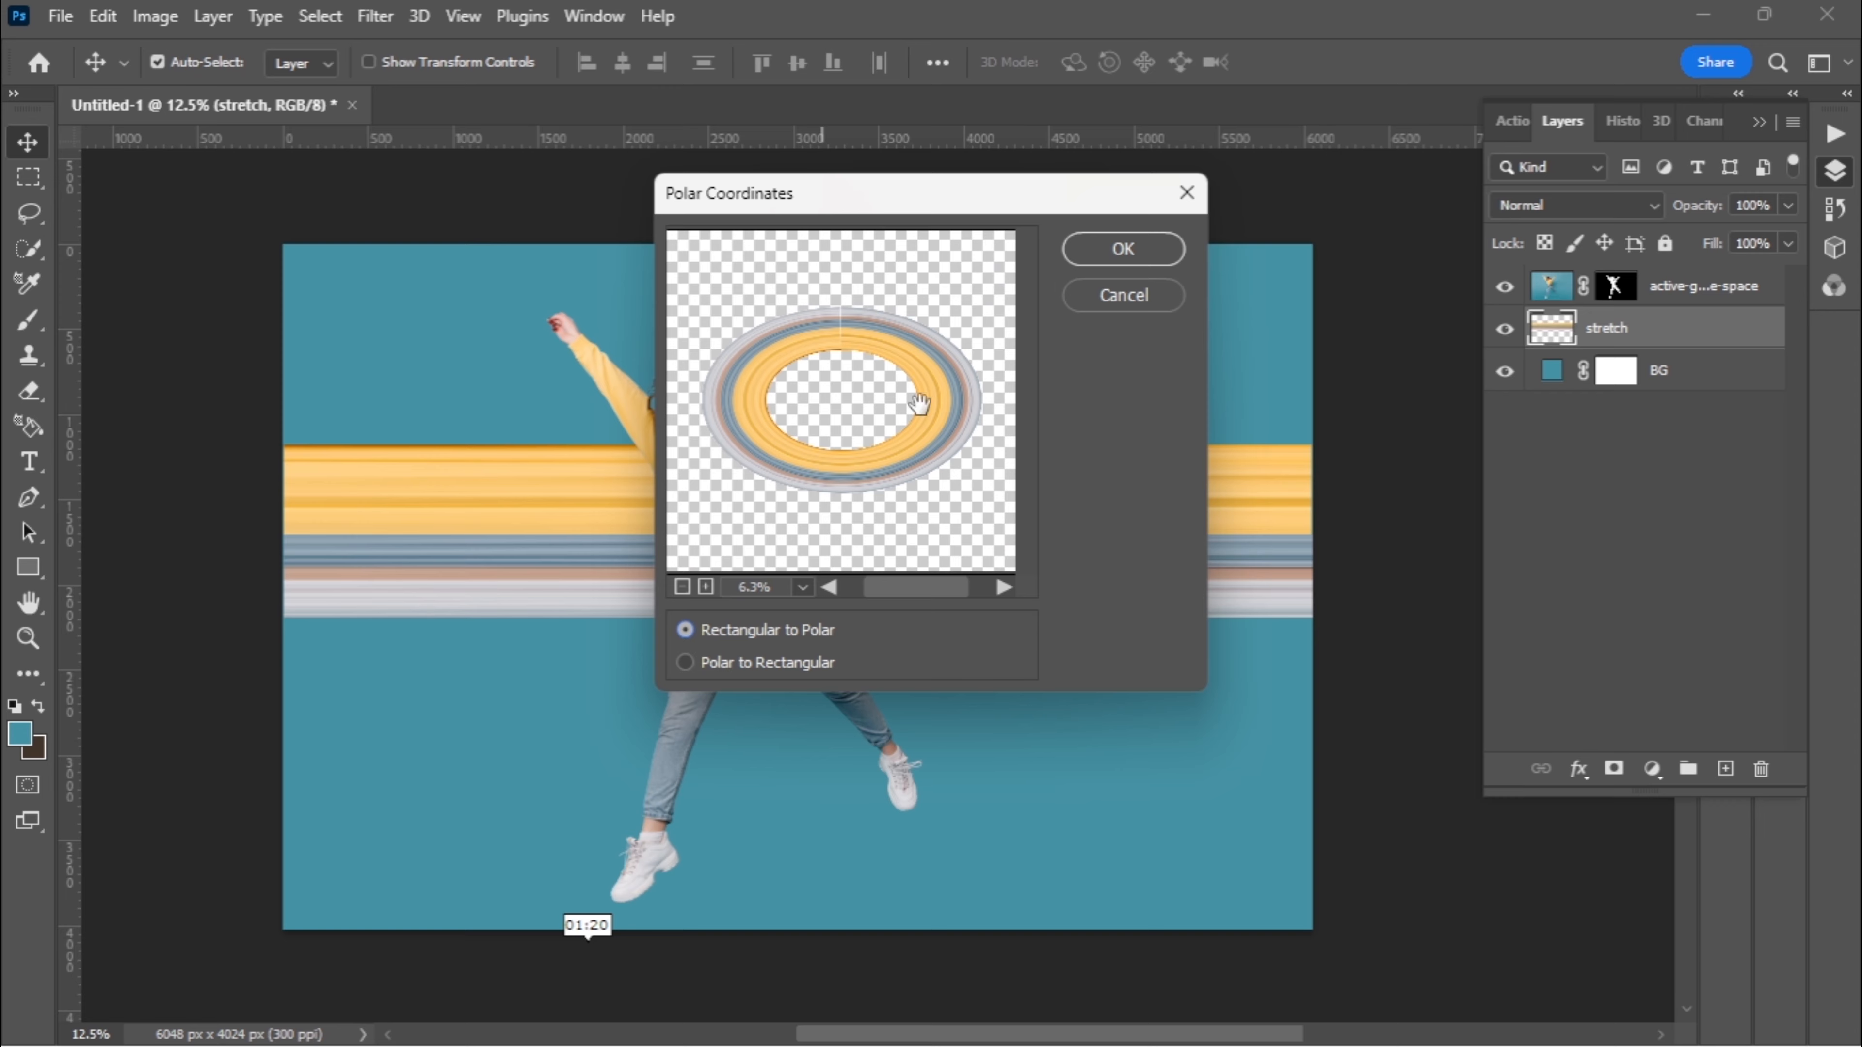
click(1128, 249)
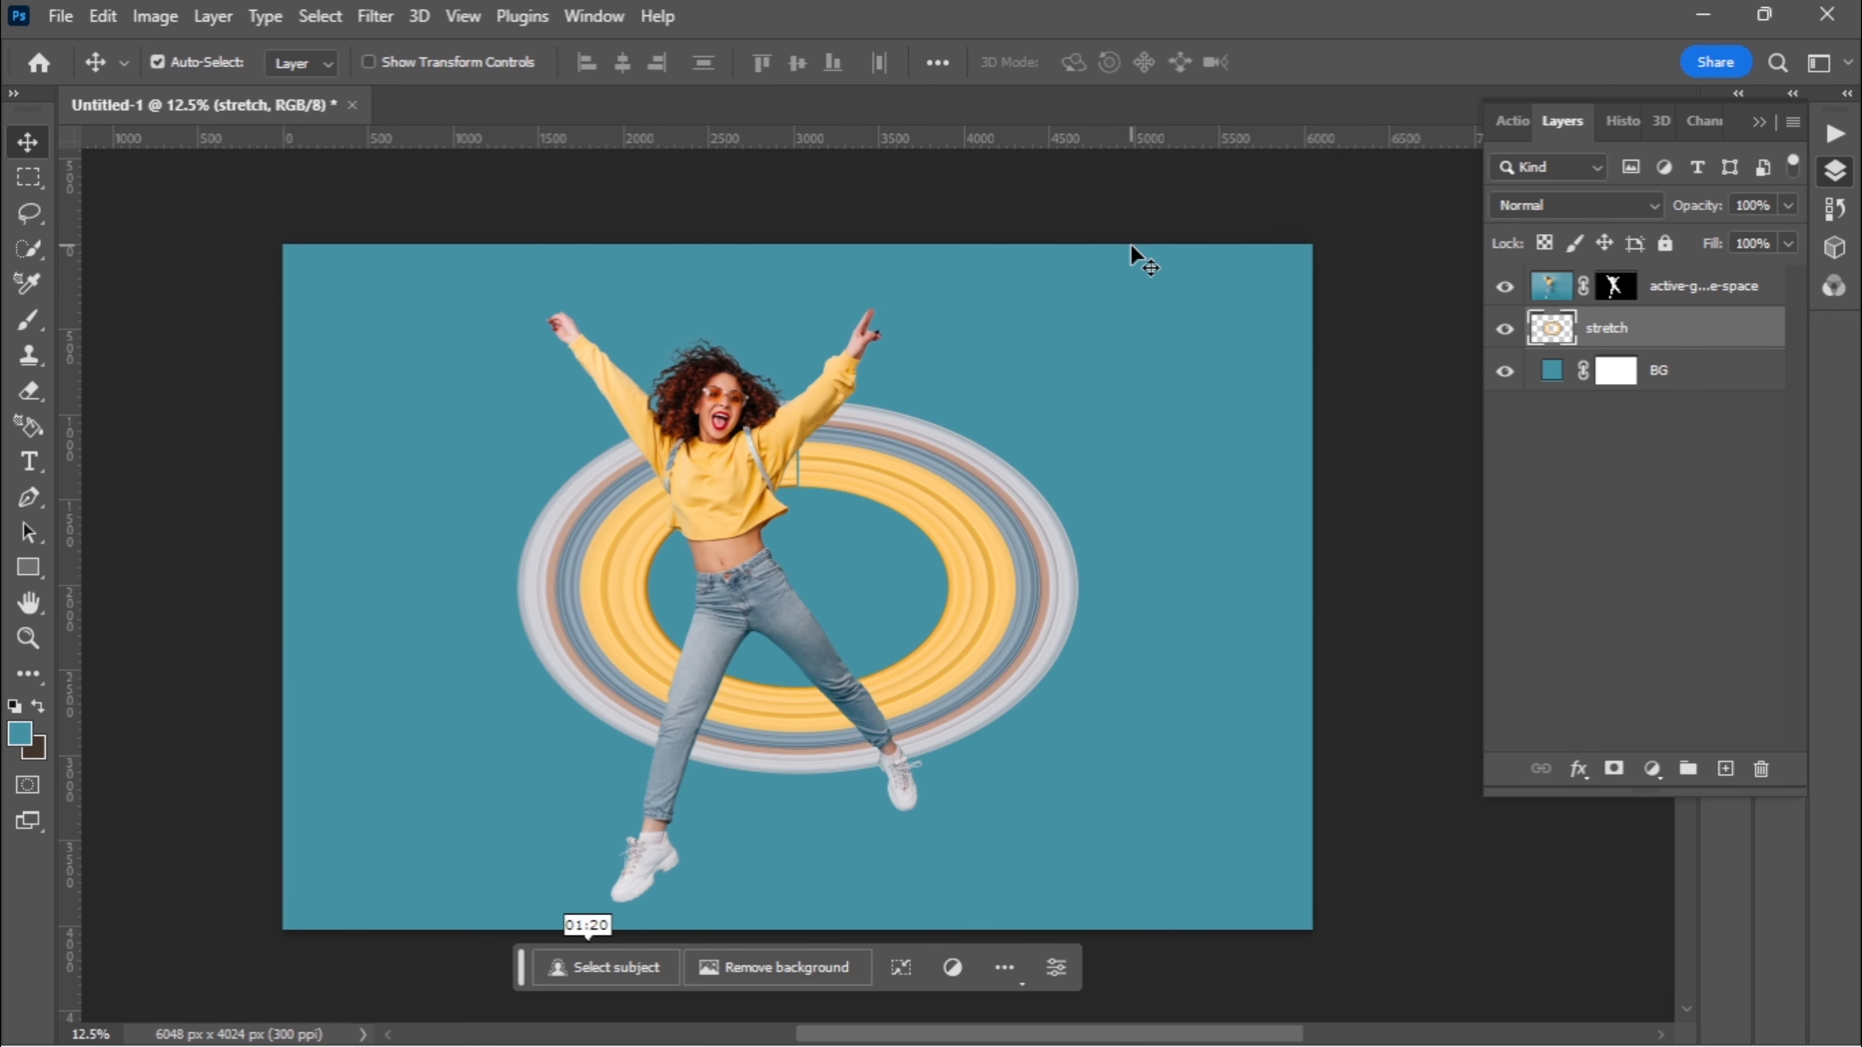
Narrow the elliptical color ring to about 71.35% width with Free Transform, keeping full height and centering it behind the woman
key(ctrl+t)
drag(983, 565, 946, 565)
drag(1030, 565, 910, 562)
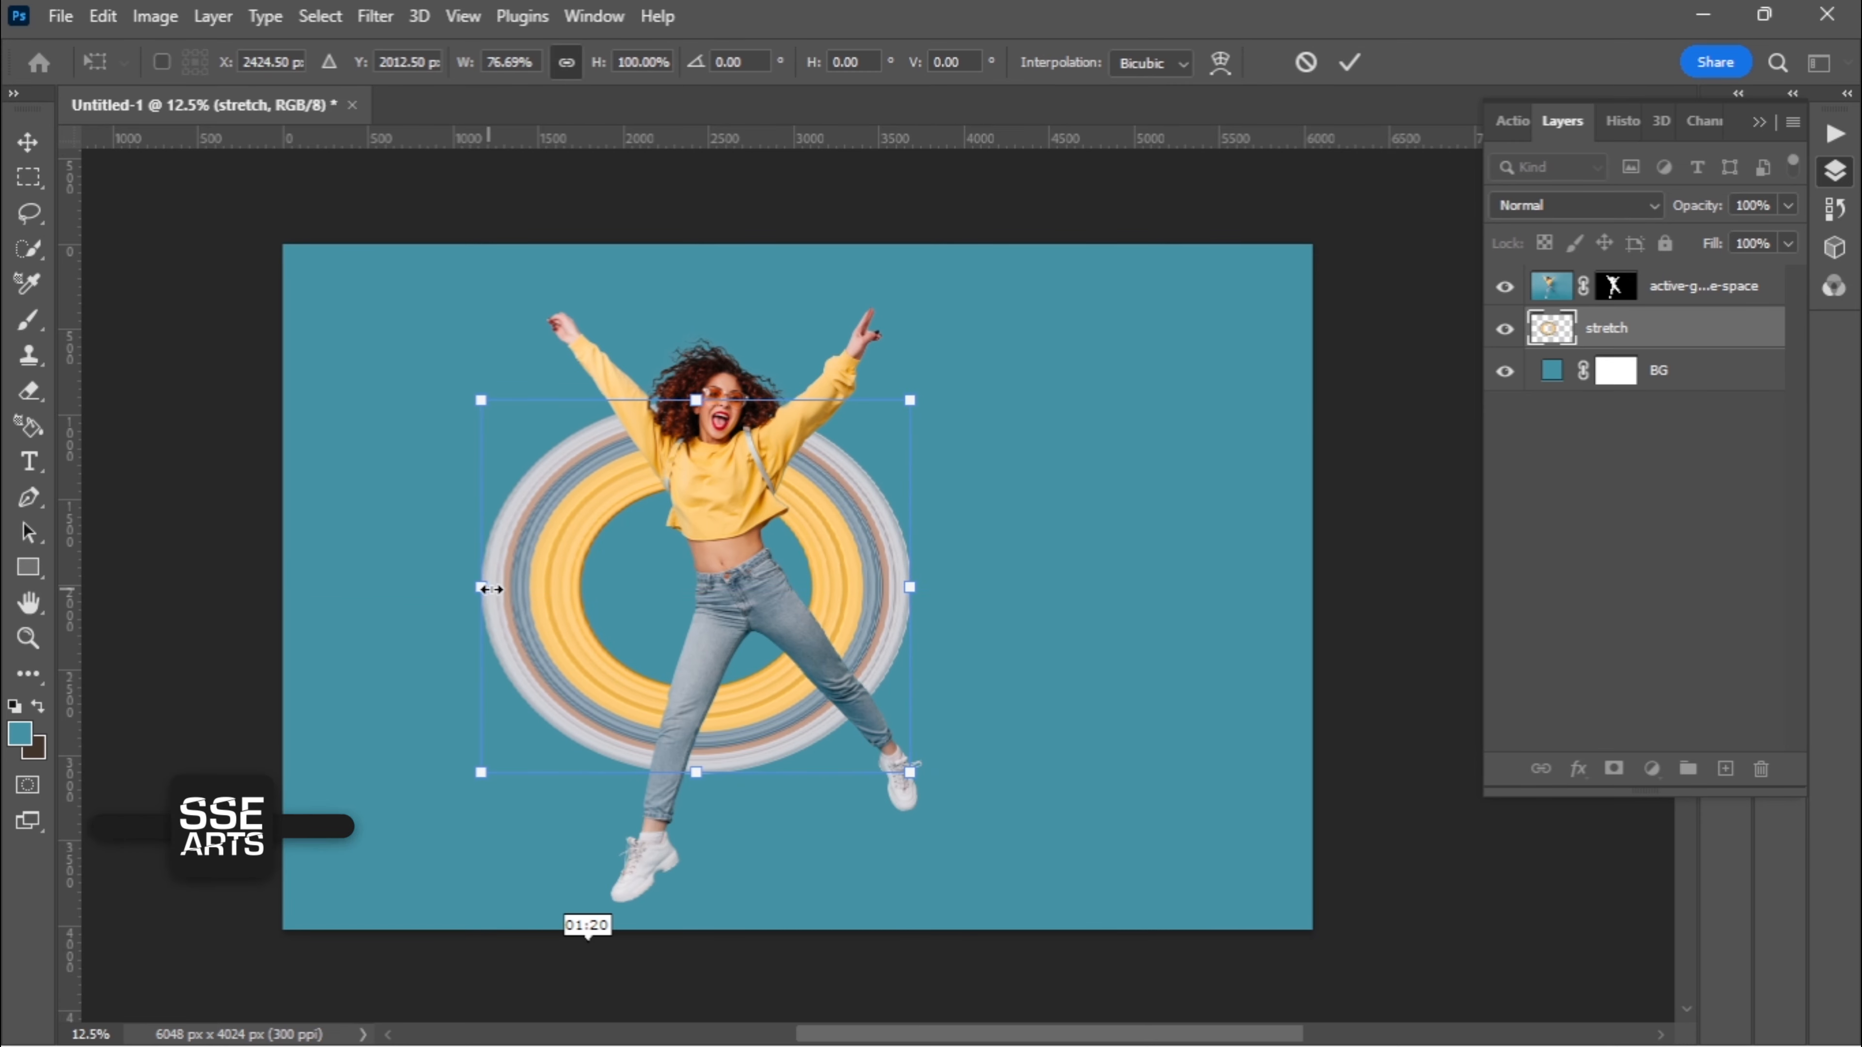
drag(481, 586, 586, 538)
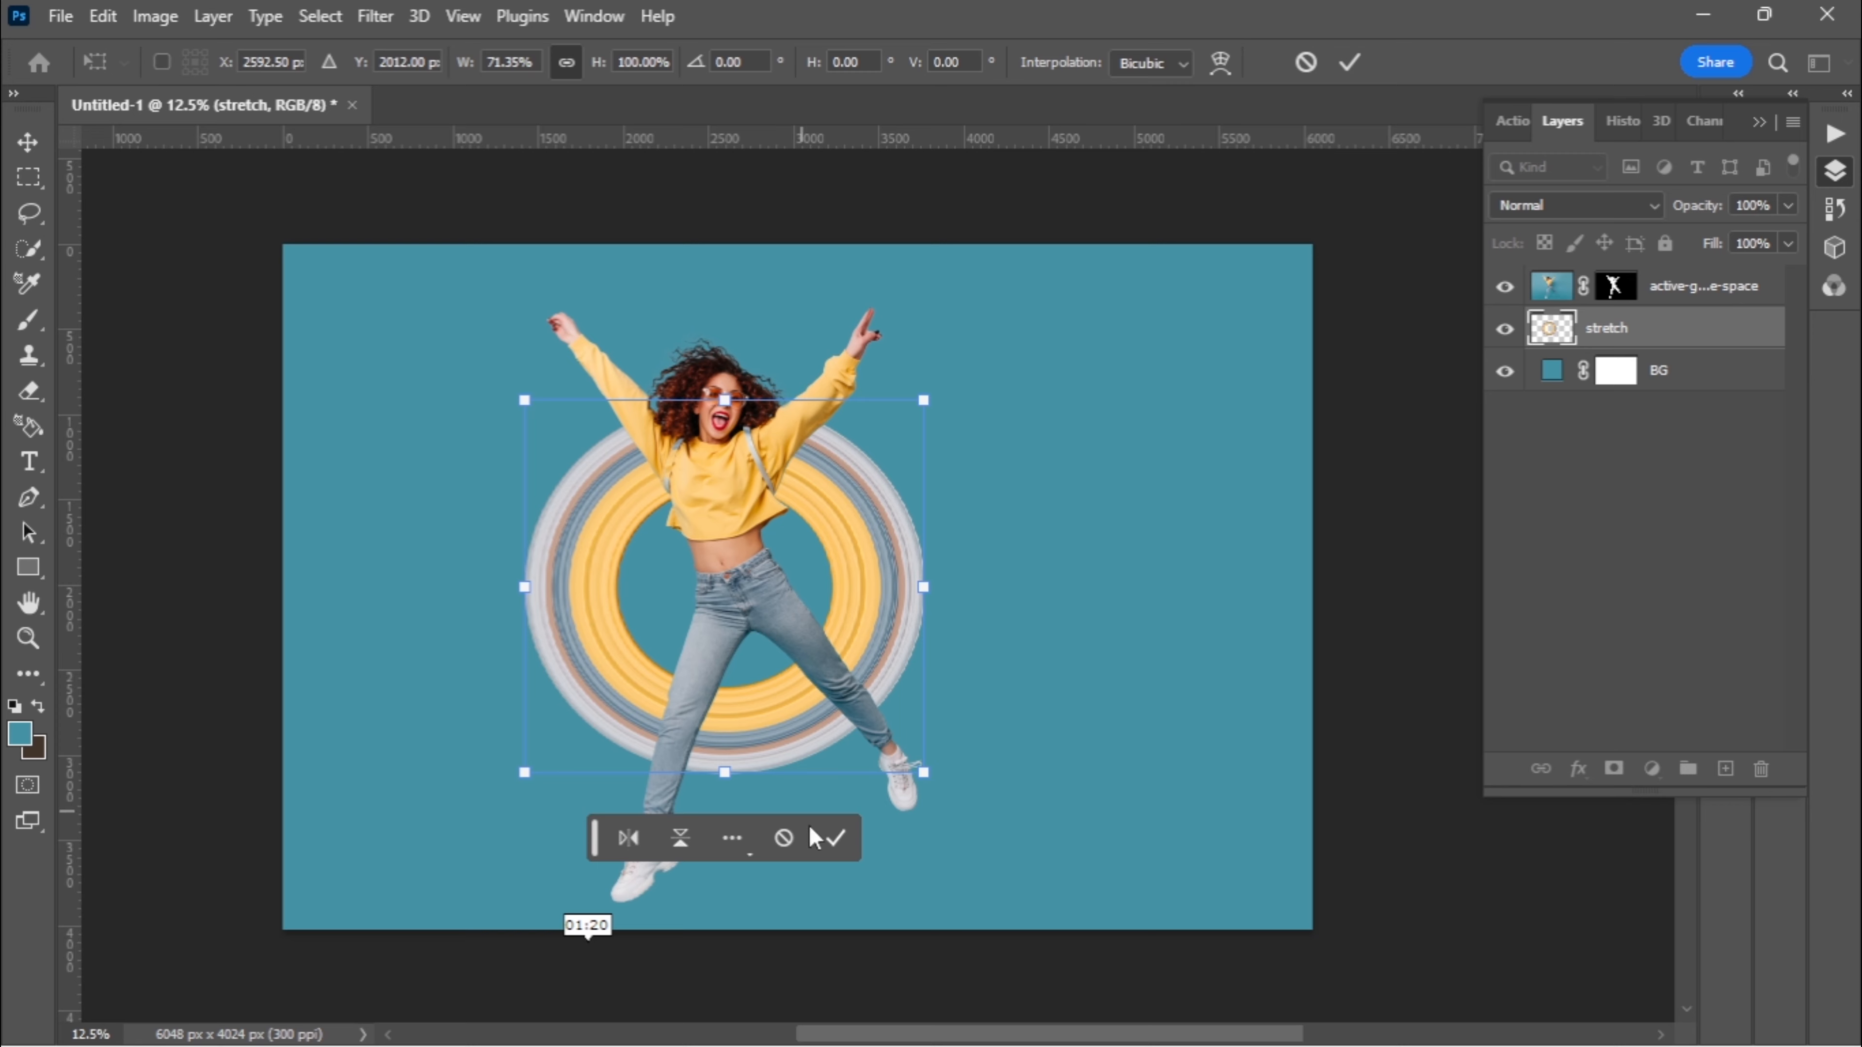
click(835, 839)
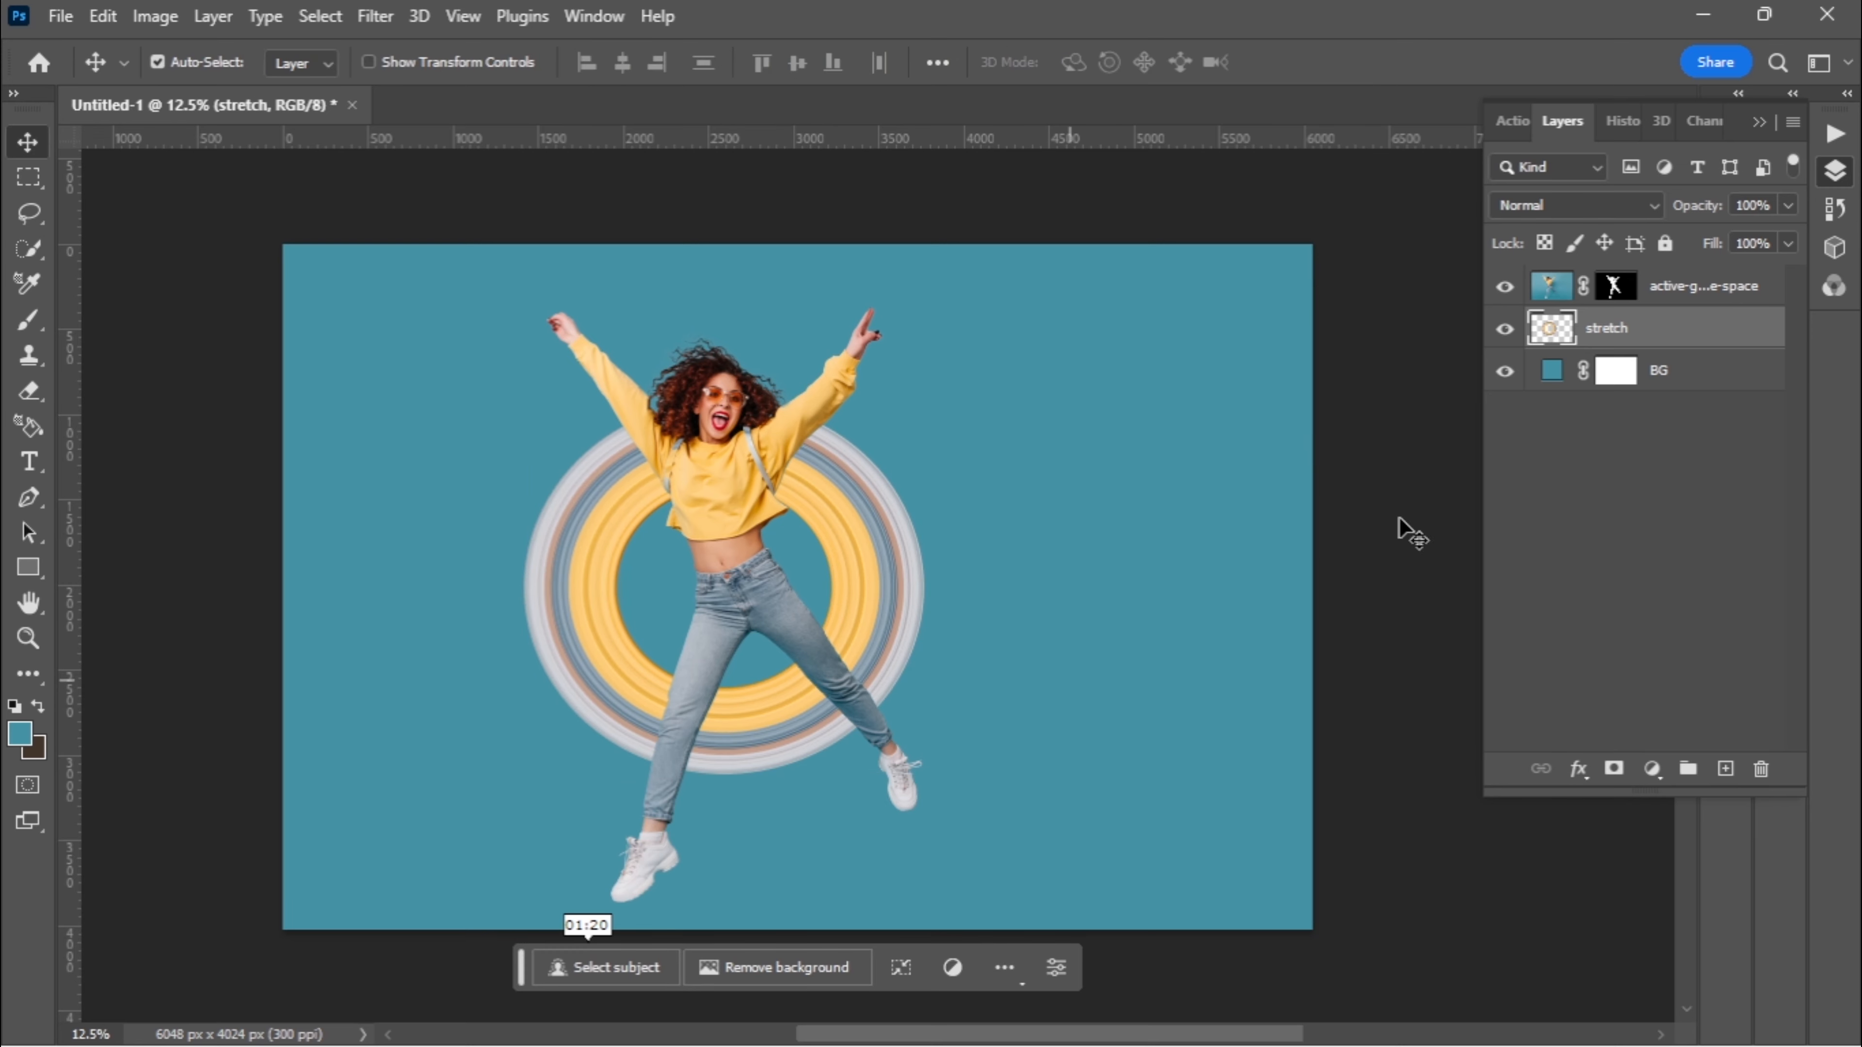
Duplicate the masked photo layer within the same document and hide the original
click(1670, 288)
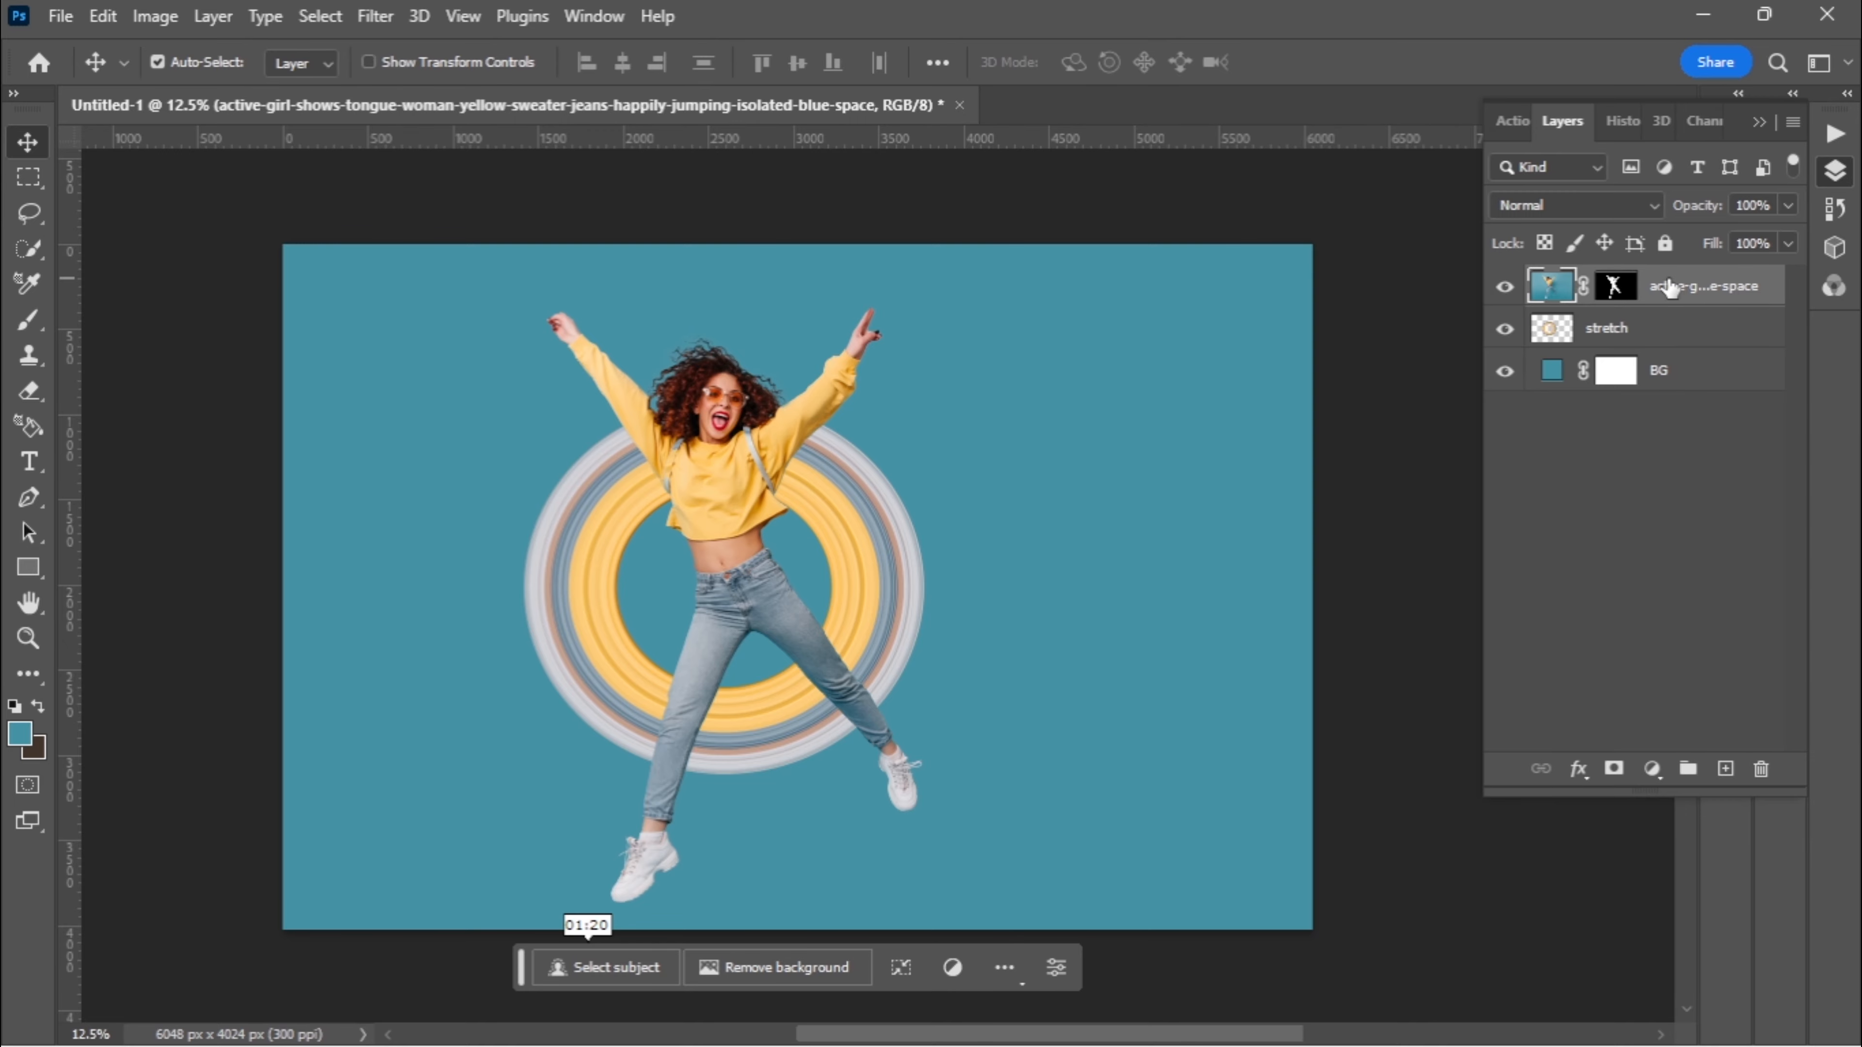
right_click(1676, 285)
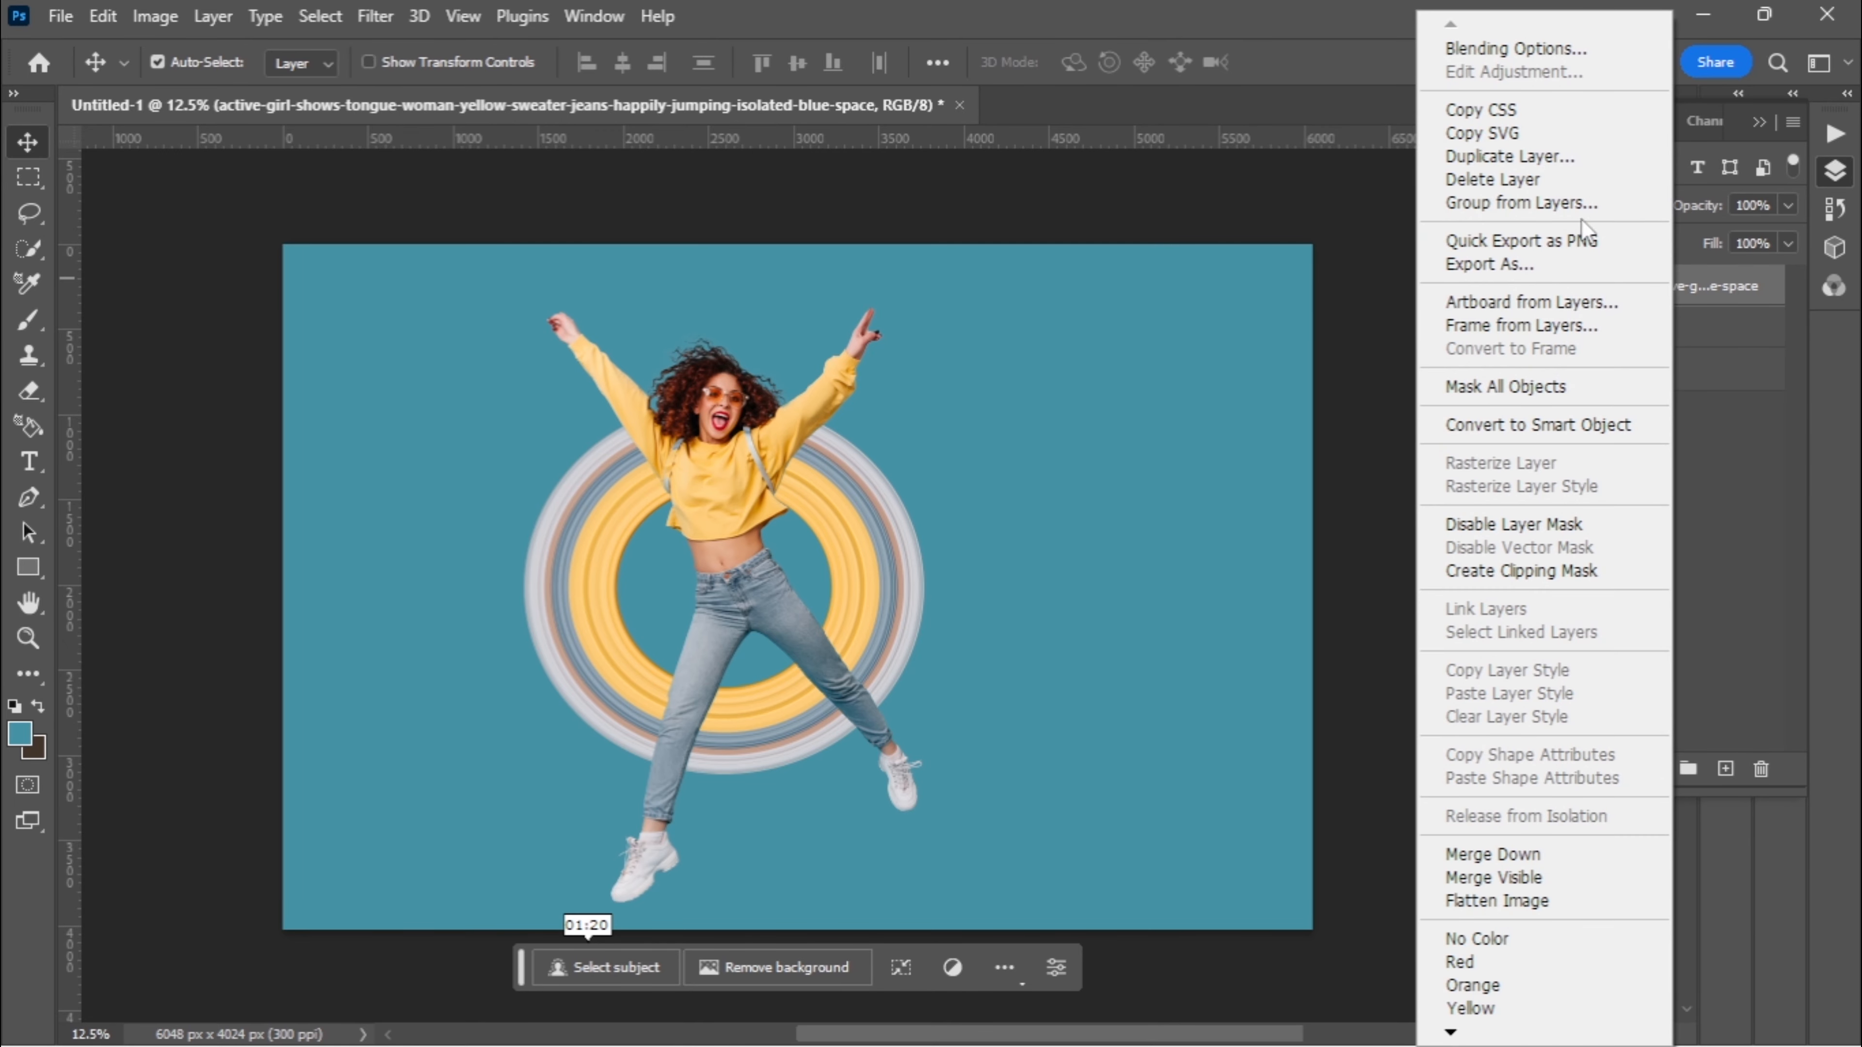
click(1568, 160)
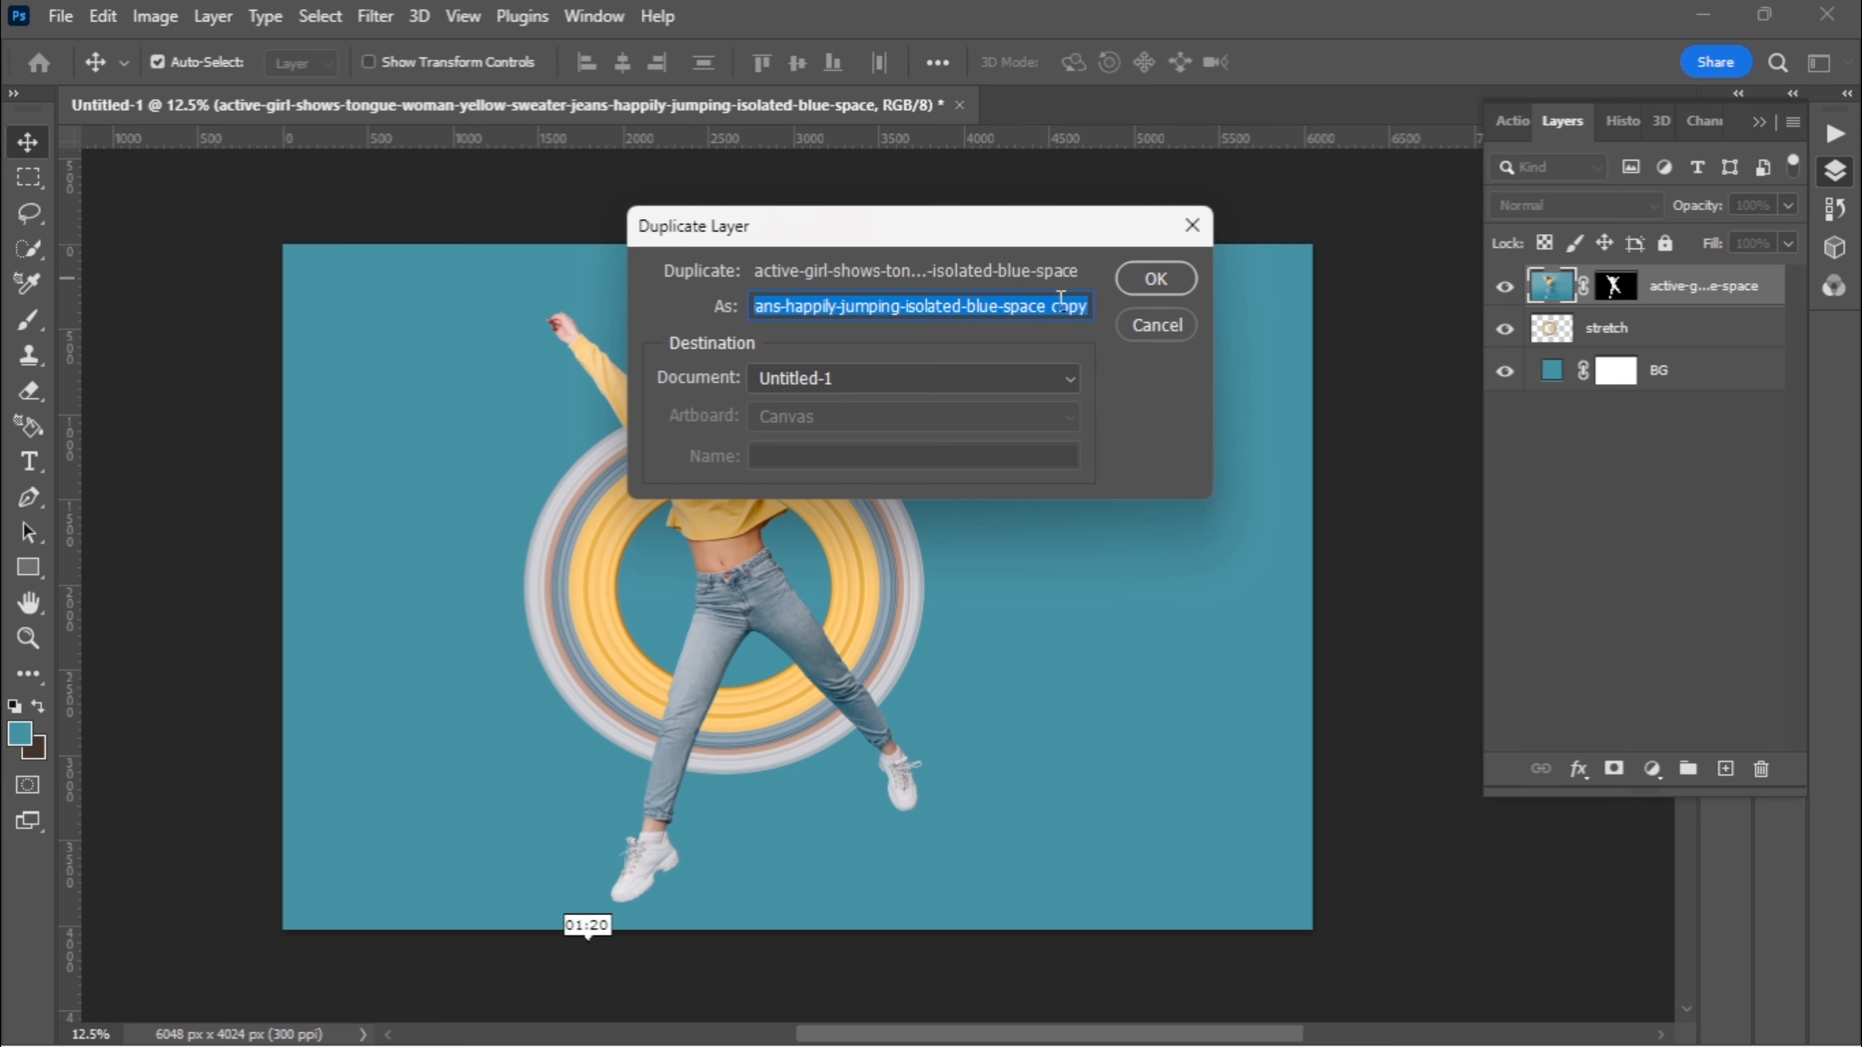
click(1145, 278)
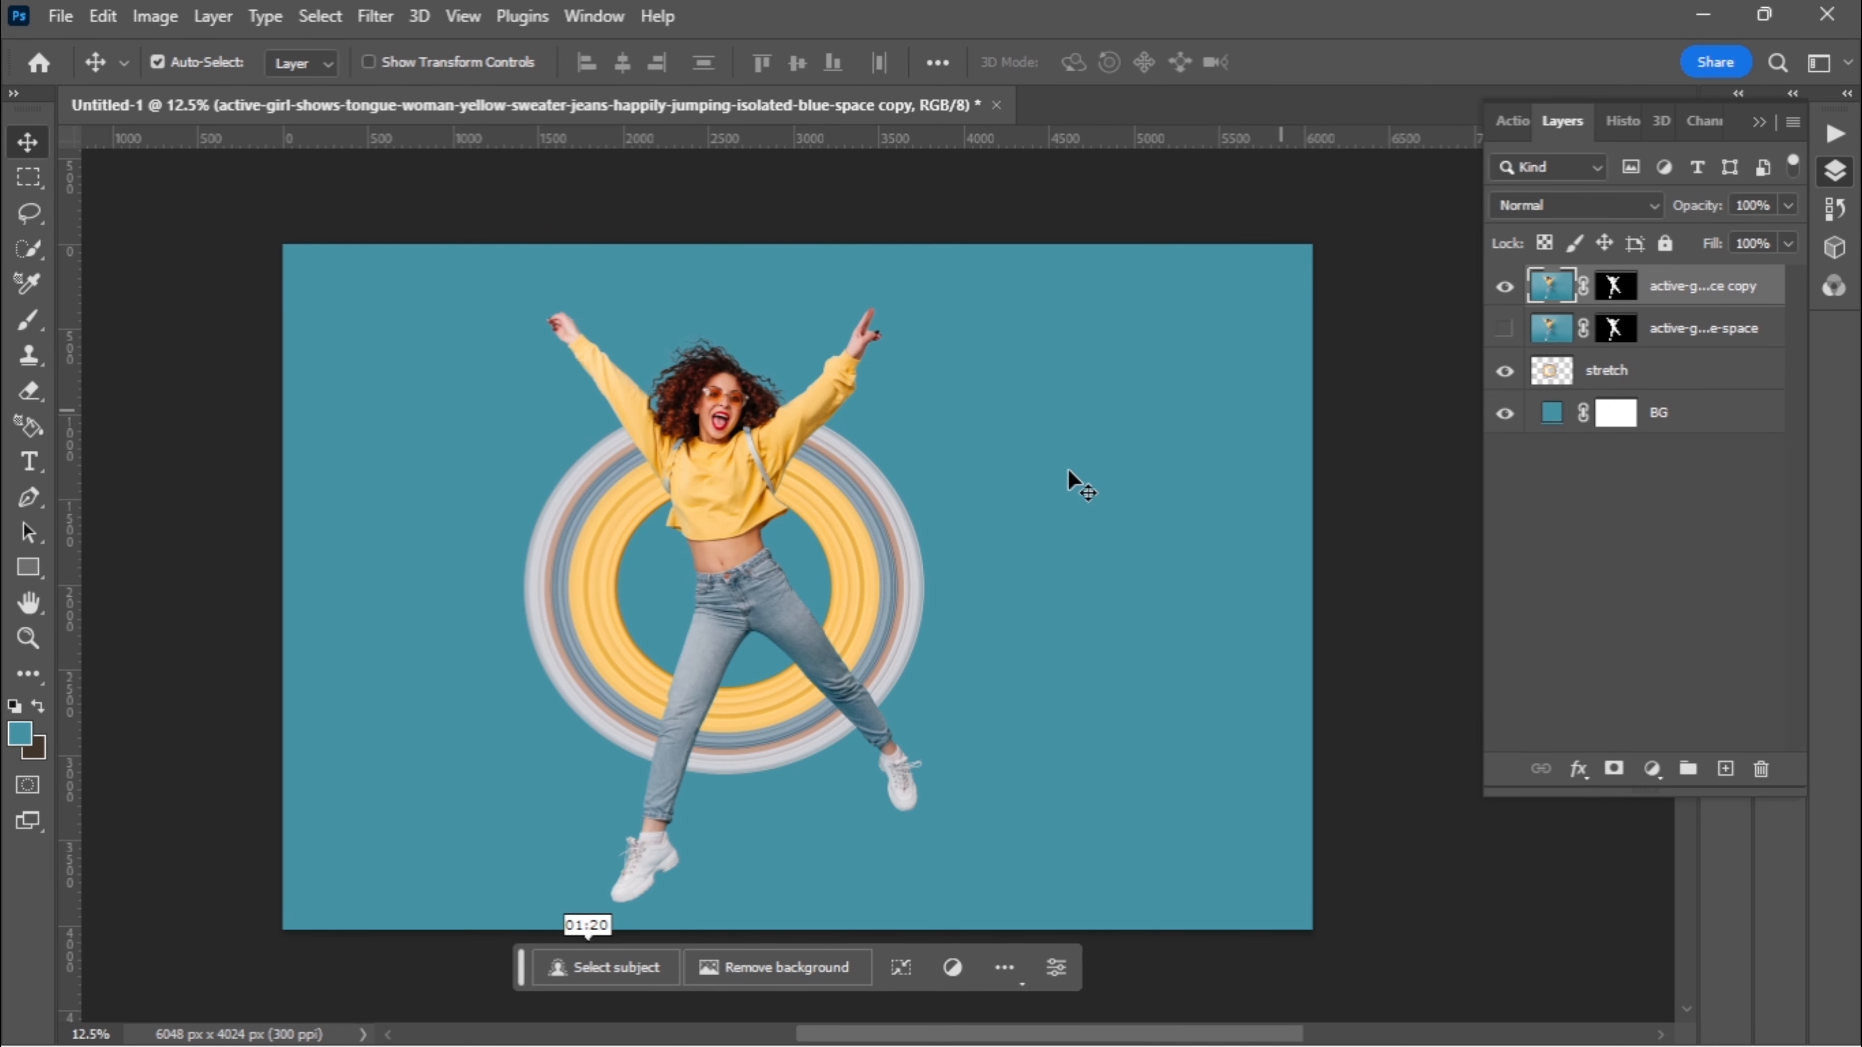
Paint black on the copied photo layer's mask with the Brush at 73% flow, hiding the image-left leg where it crosses the ring
scroll(852, 615, up, 2)
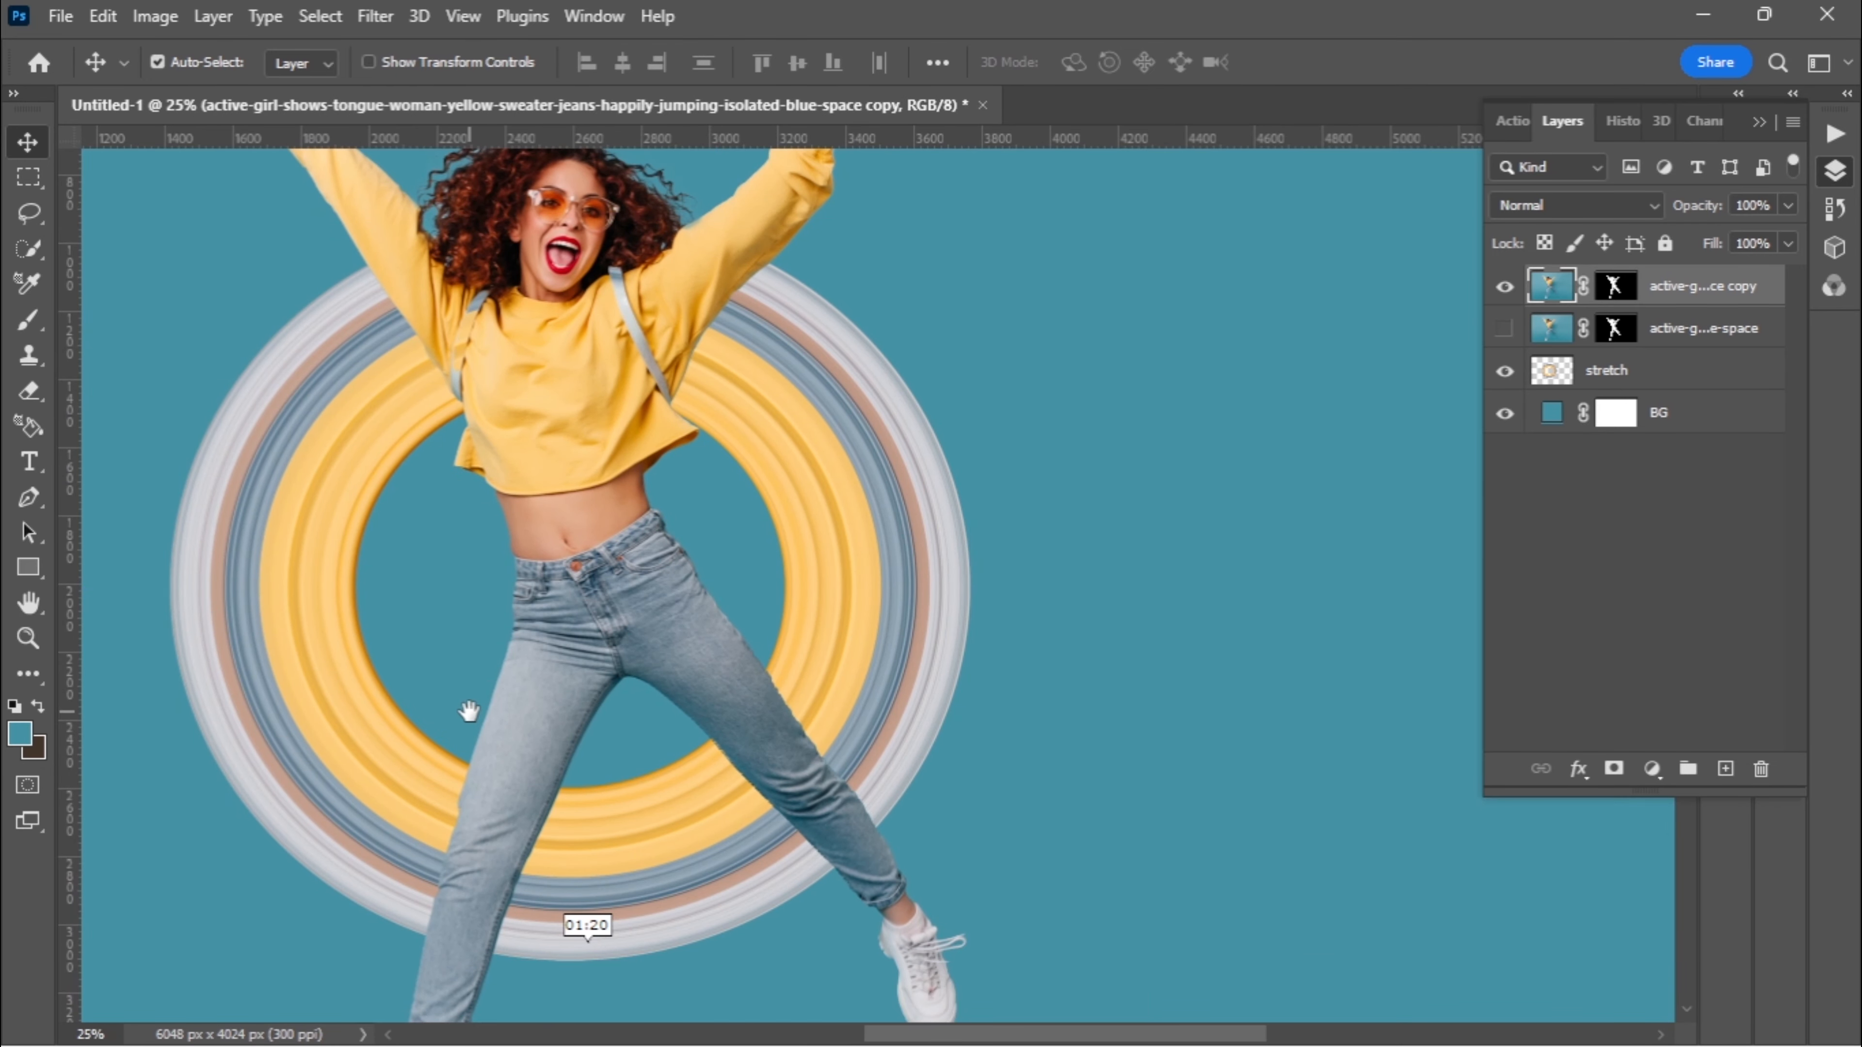
drag(470, 711, 678, 358)
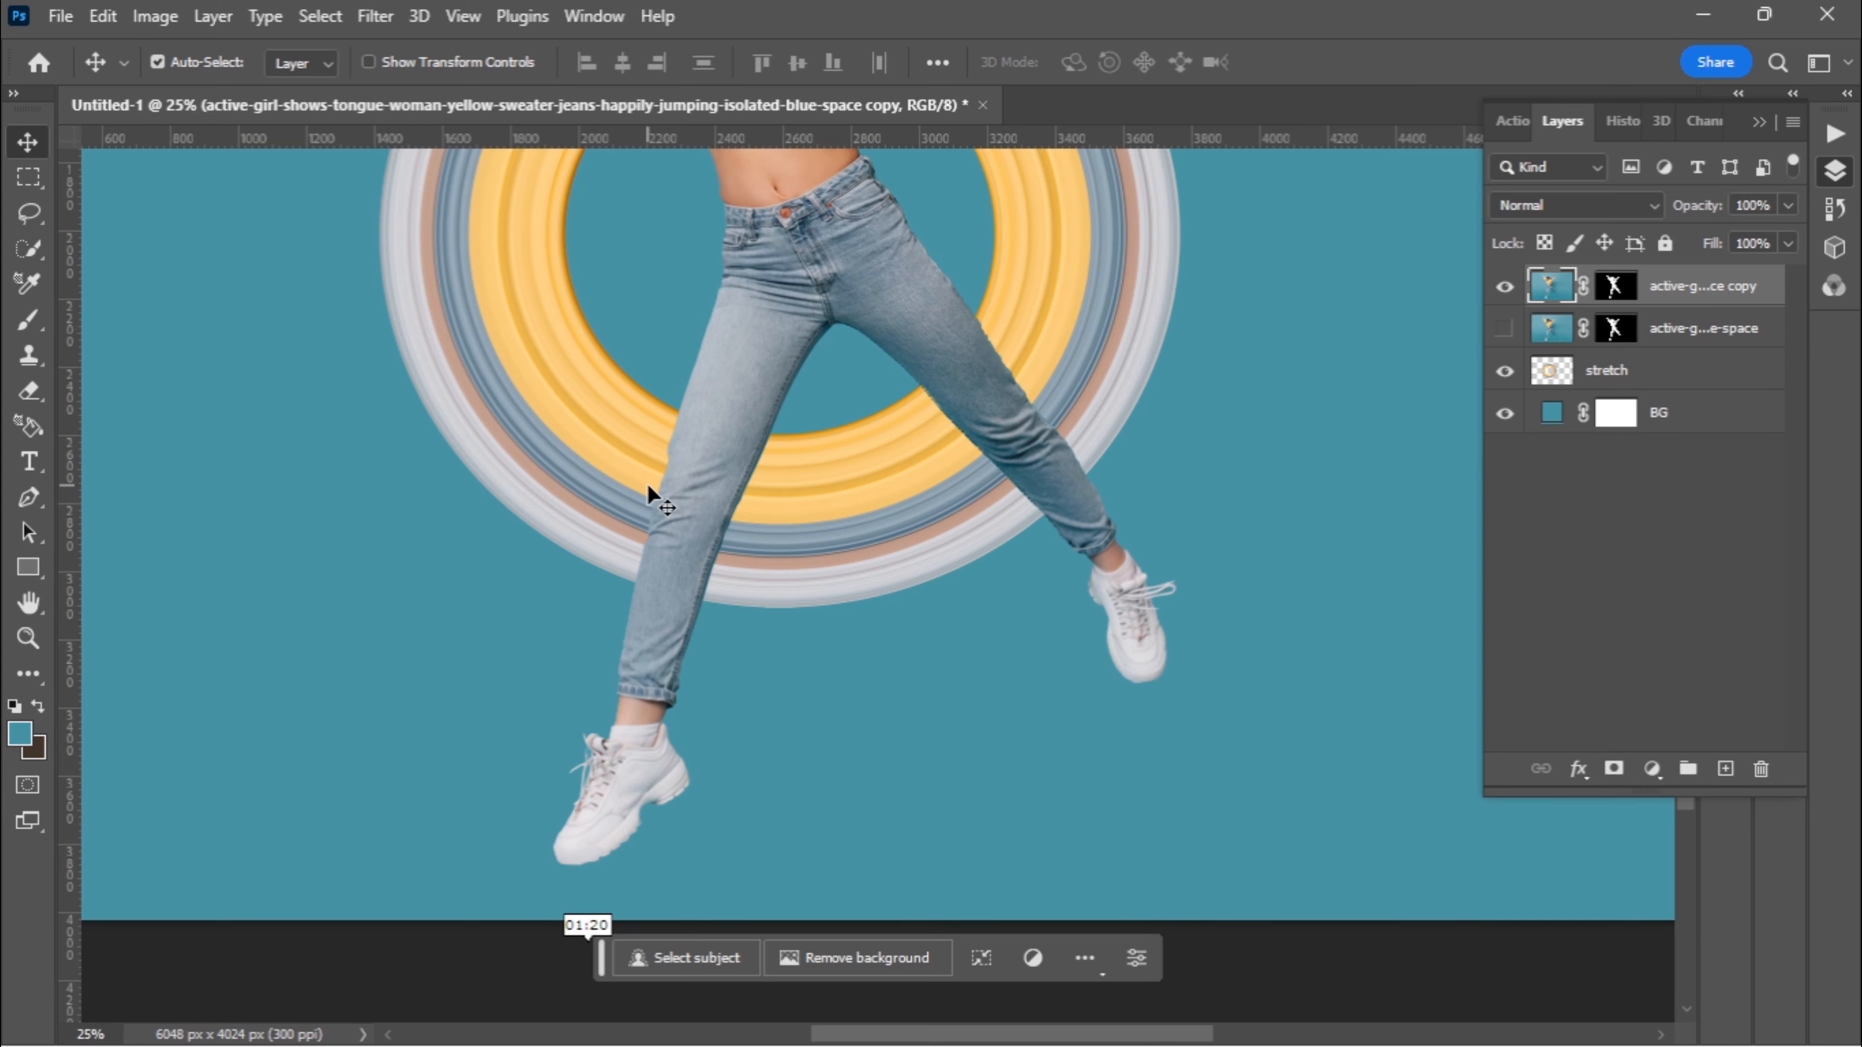
scroll(648, 484, up, 1)
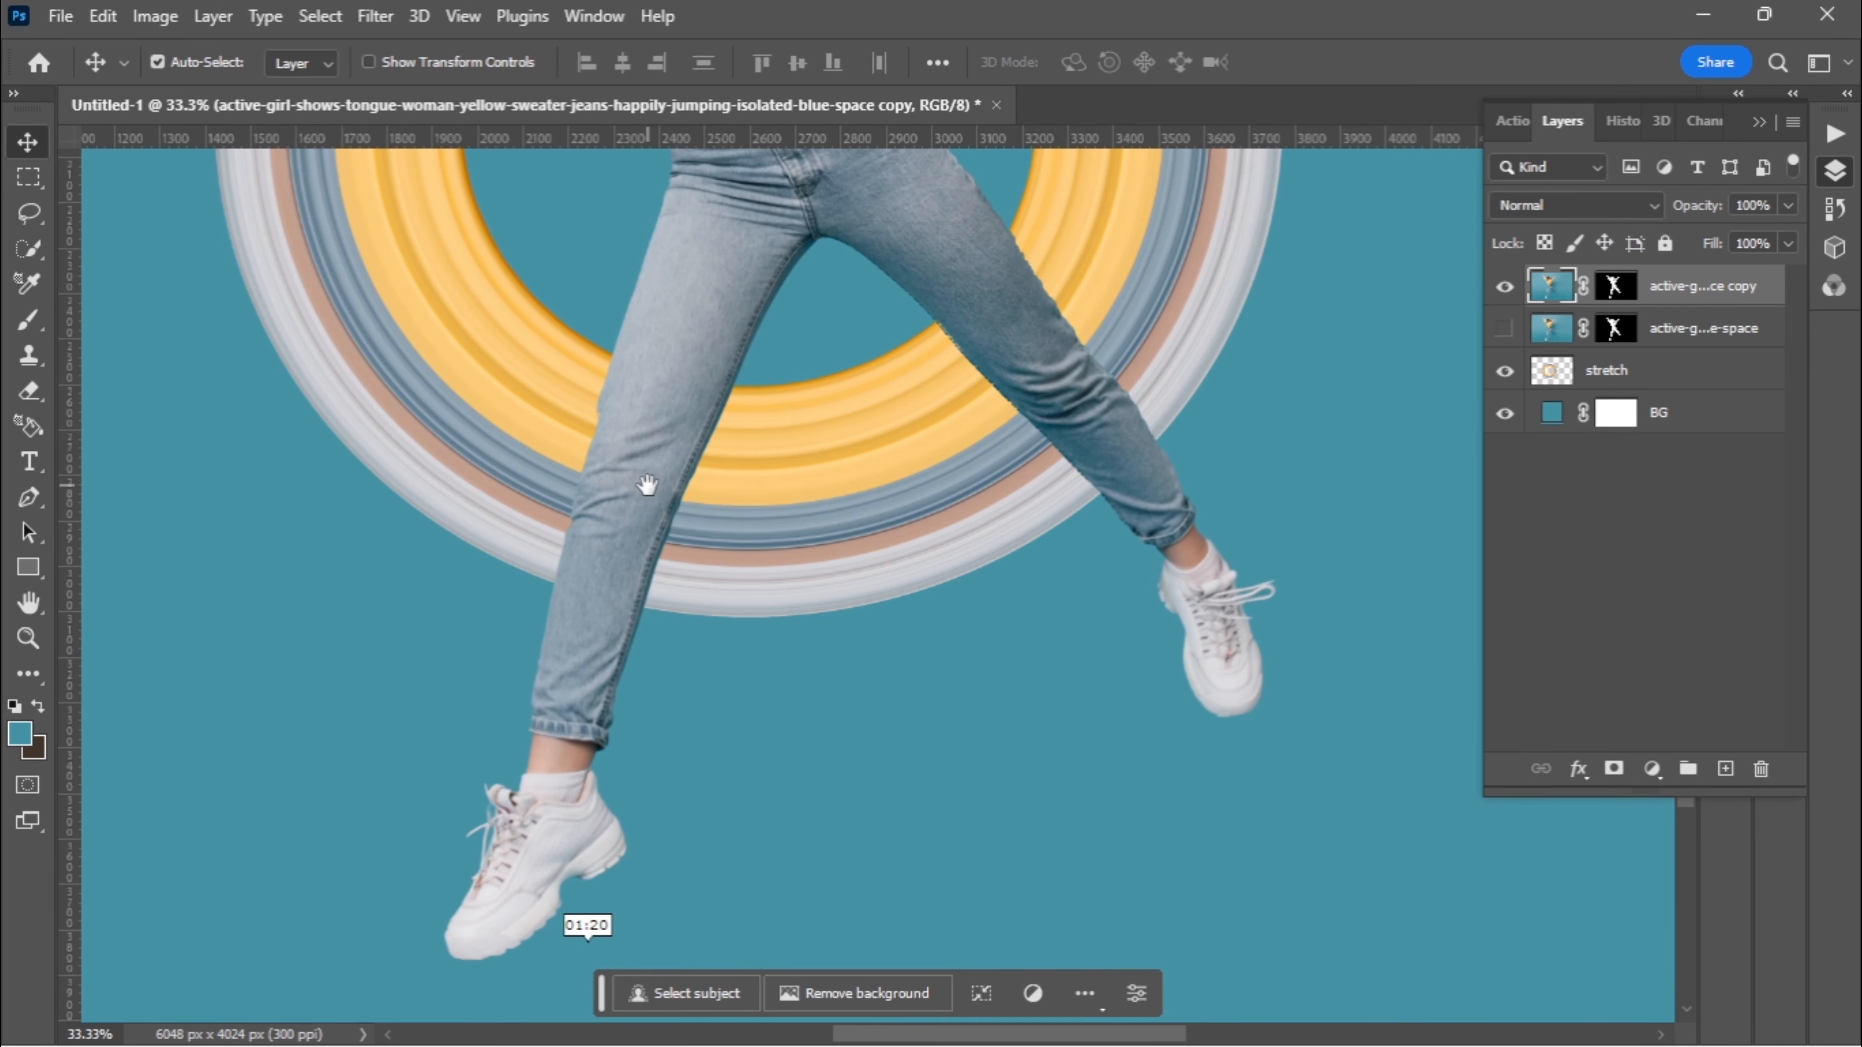
drag(647, 484, 782, 595)
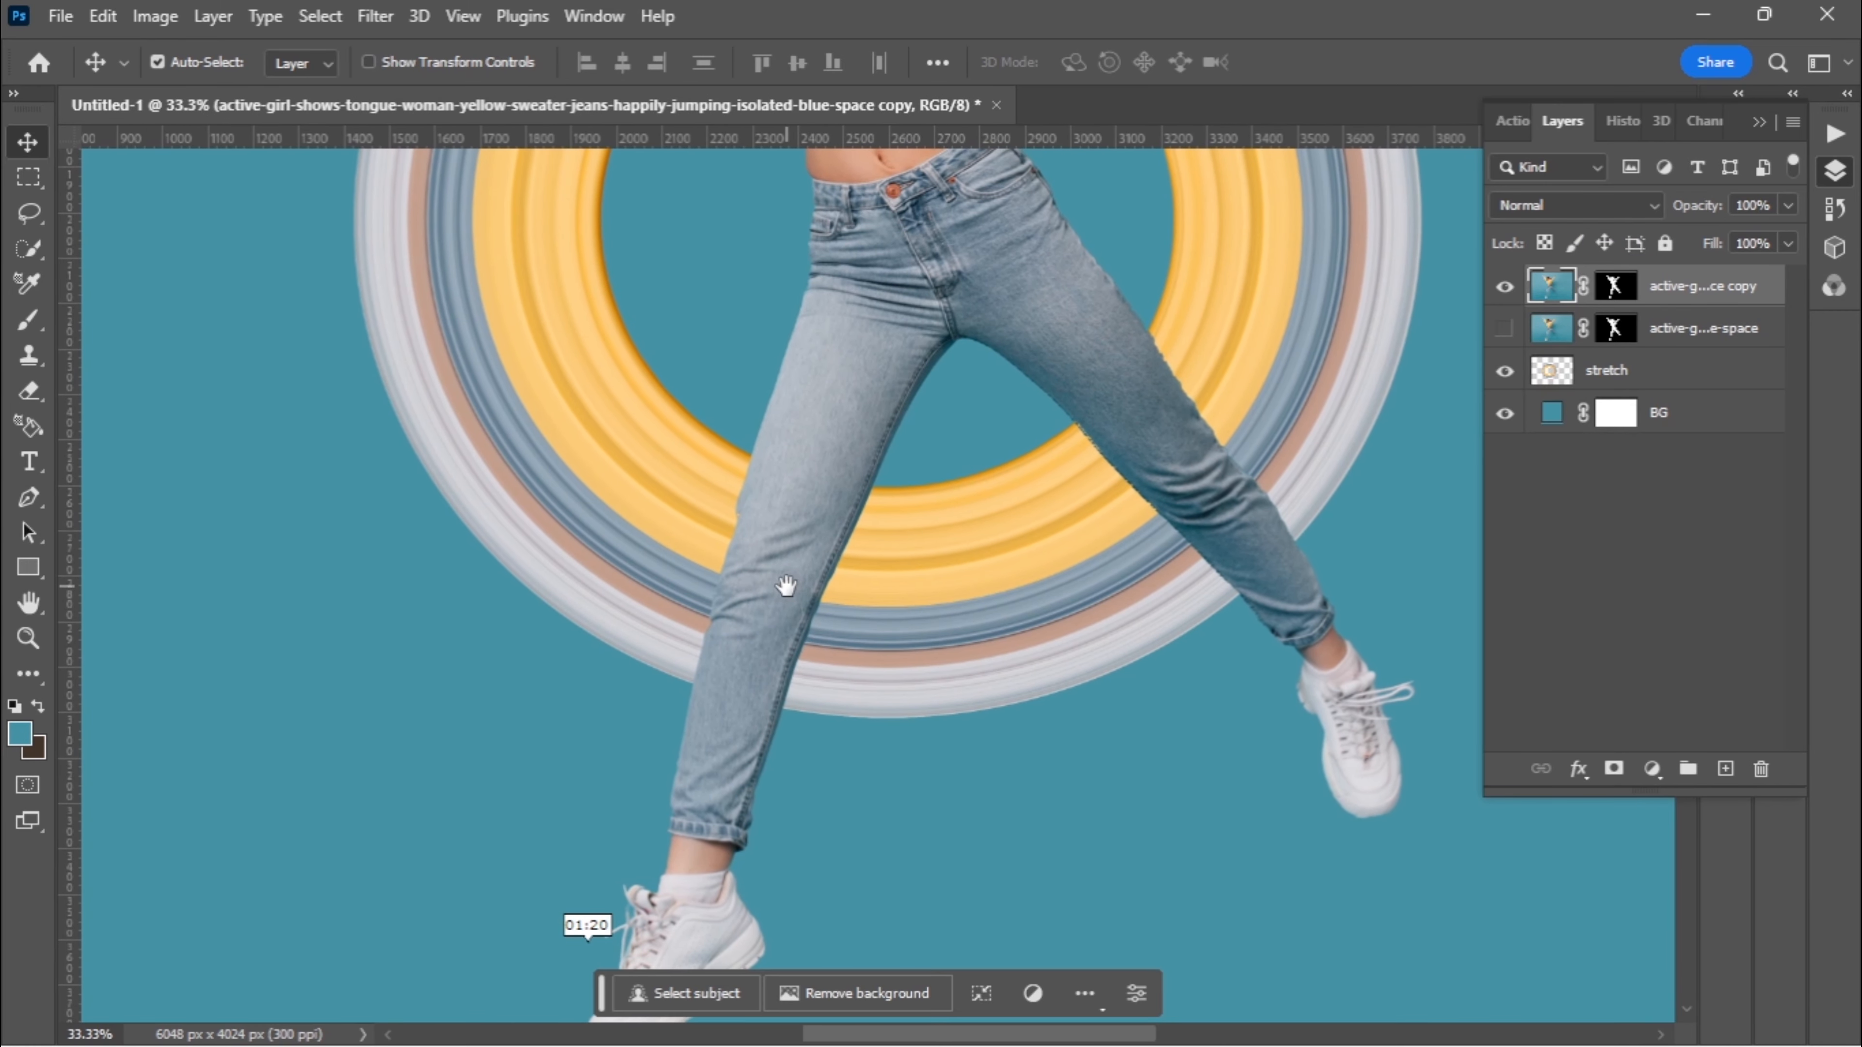
click(1612, 288)
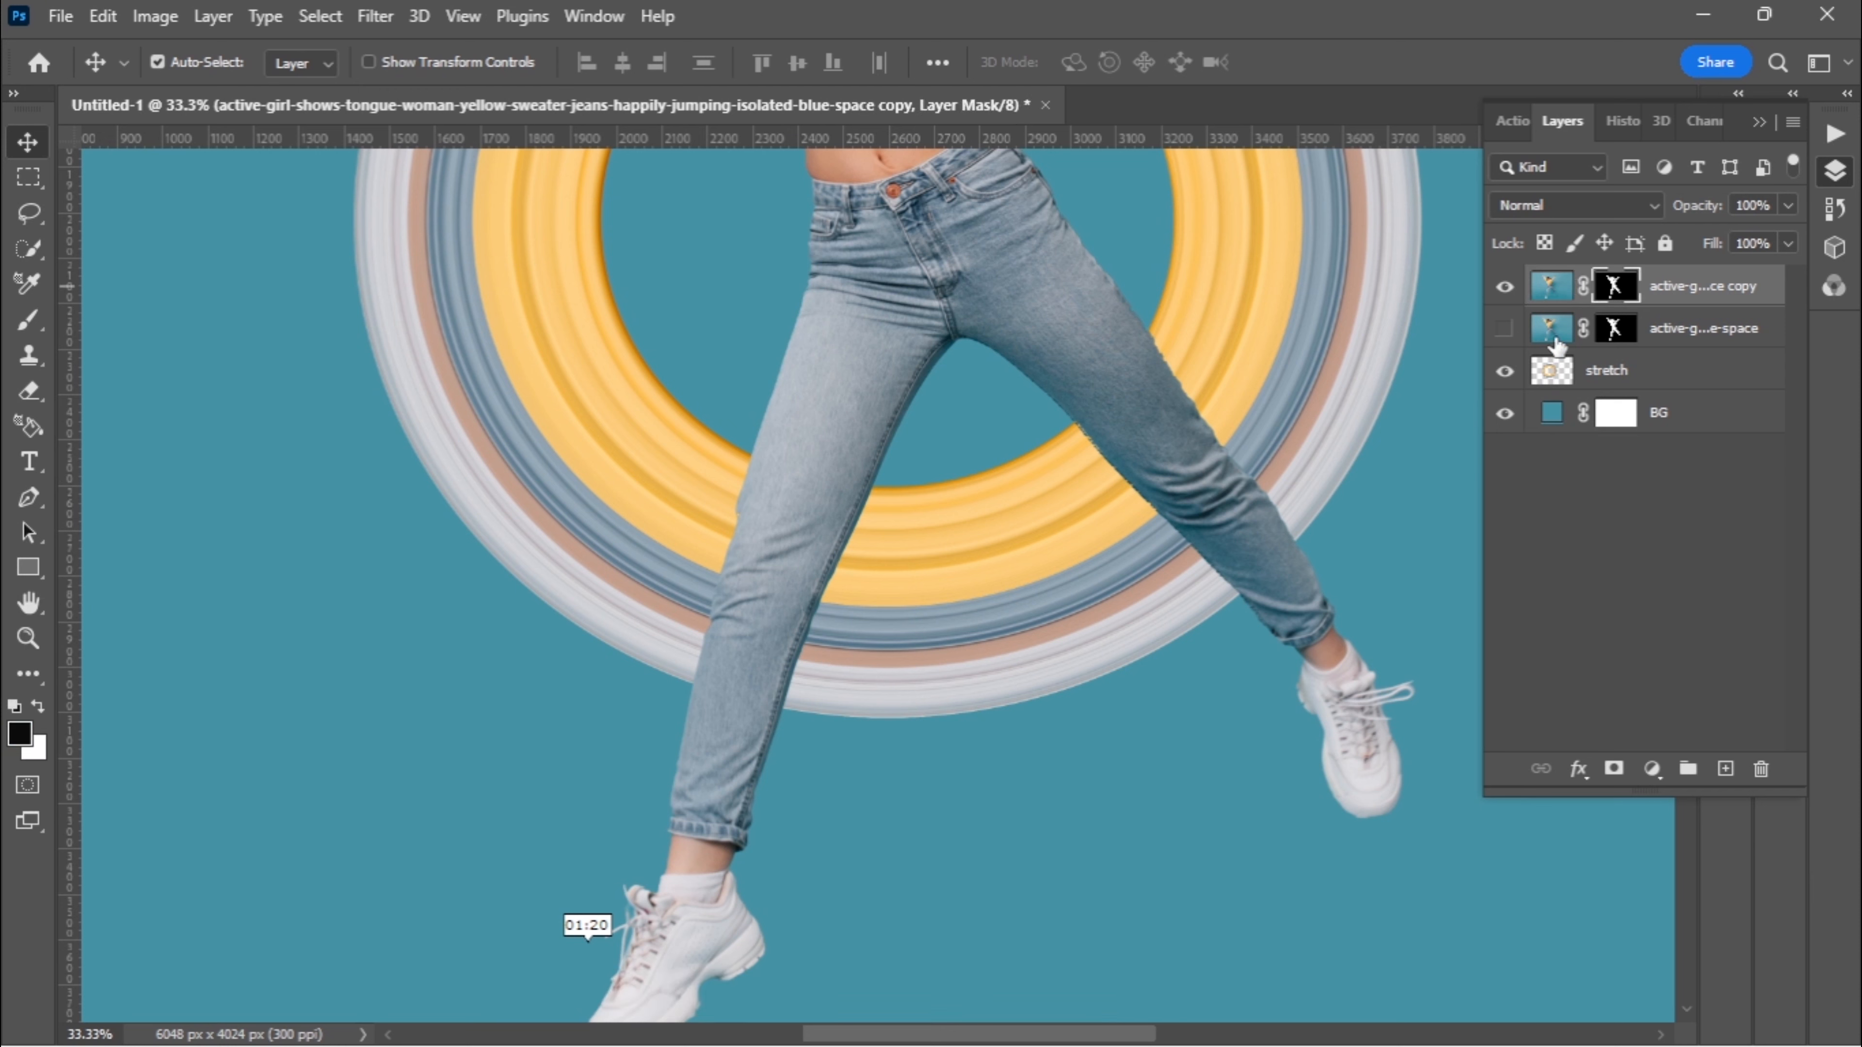
click(31, 322)
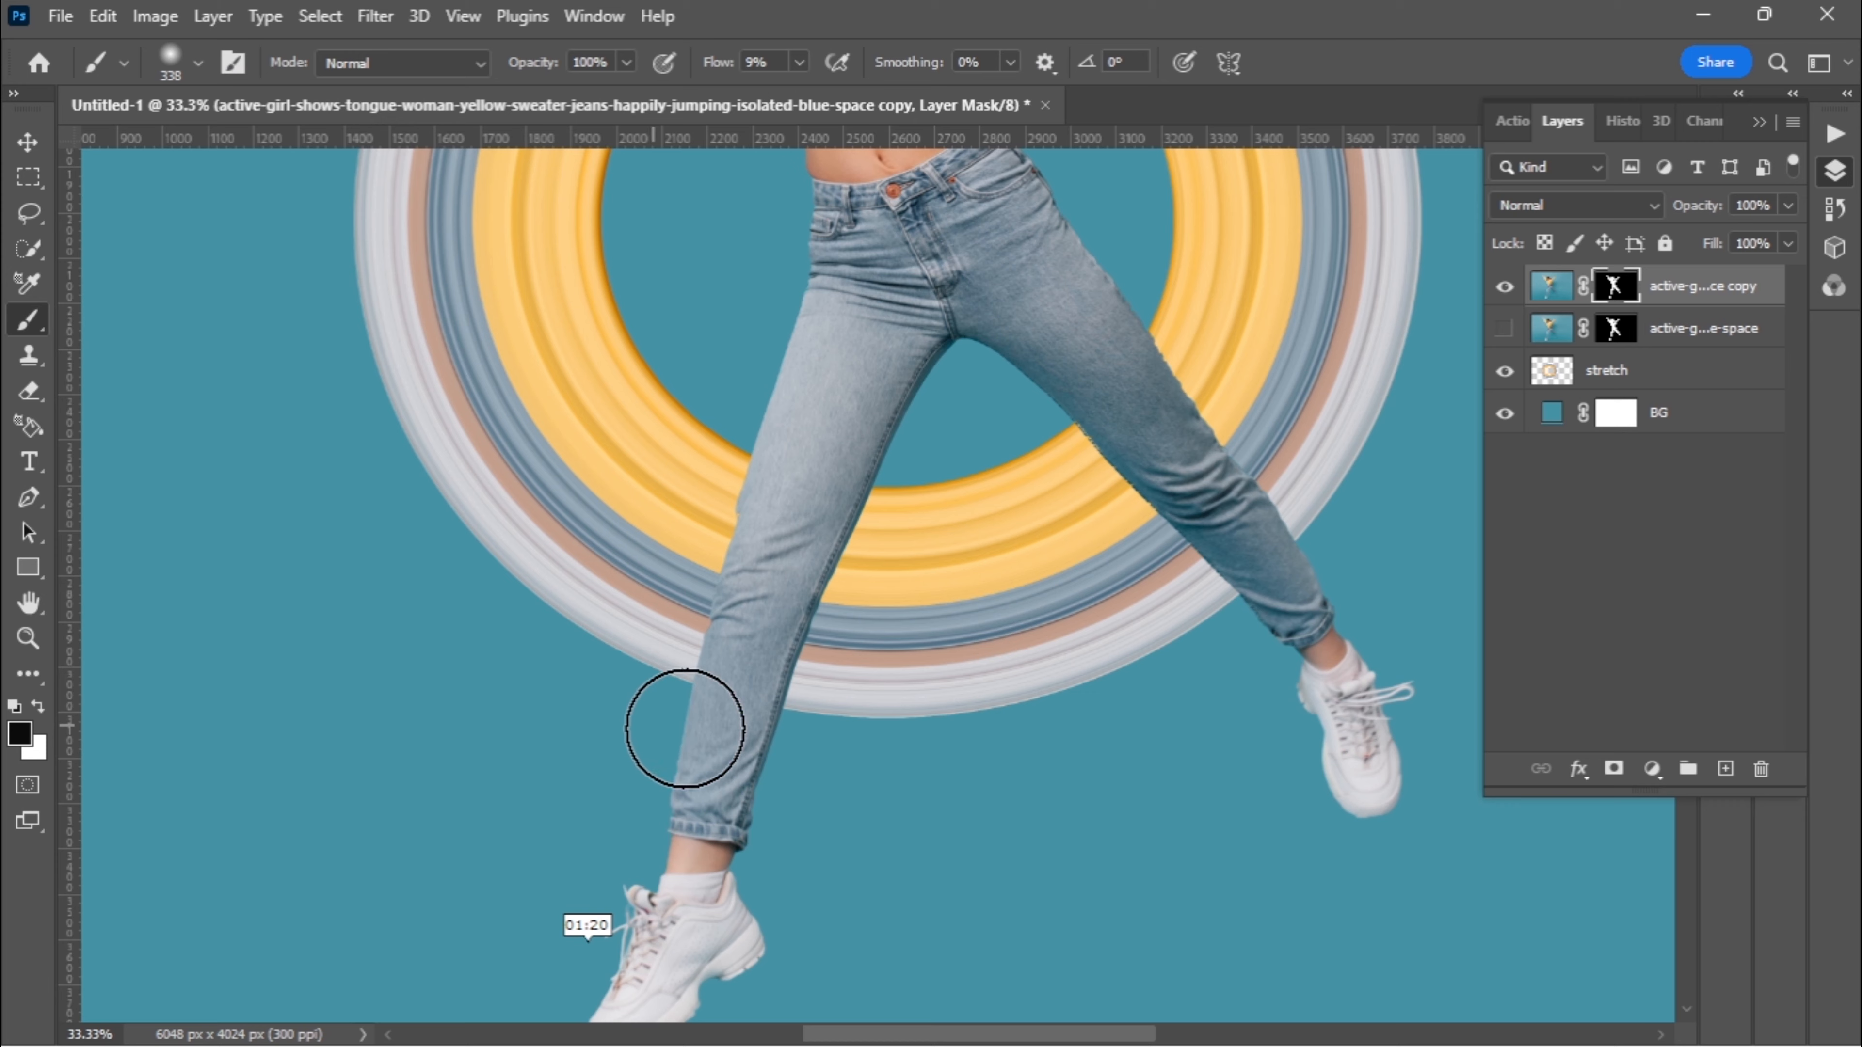
click(799, 63)
click(884, 93)
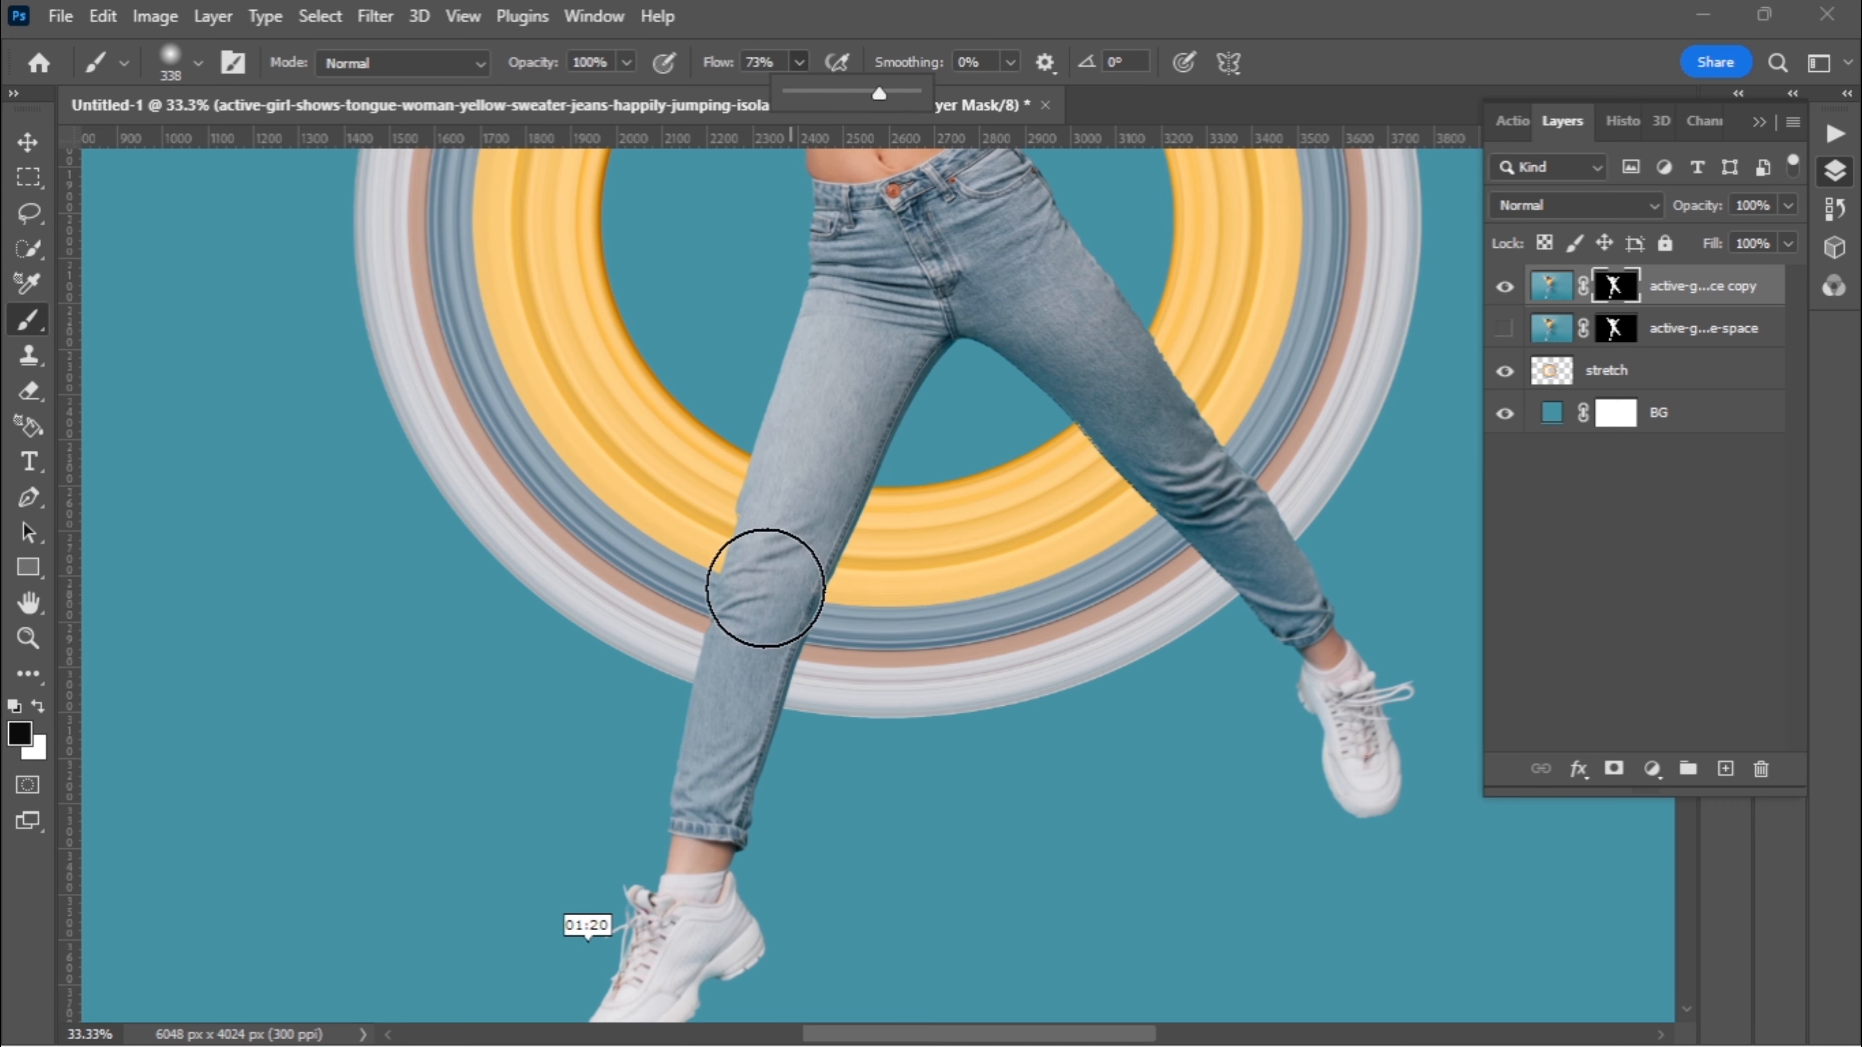
drag(765, 585, 747, 595)
right_click(768, 587)
drag(911, 684, 1057, 683)
drag(720, 546, 777, 583)
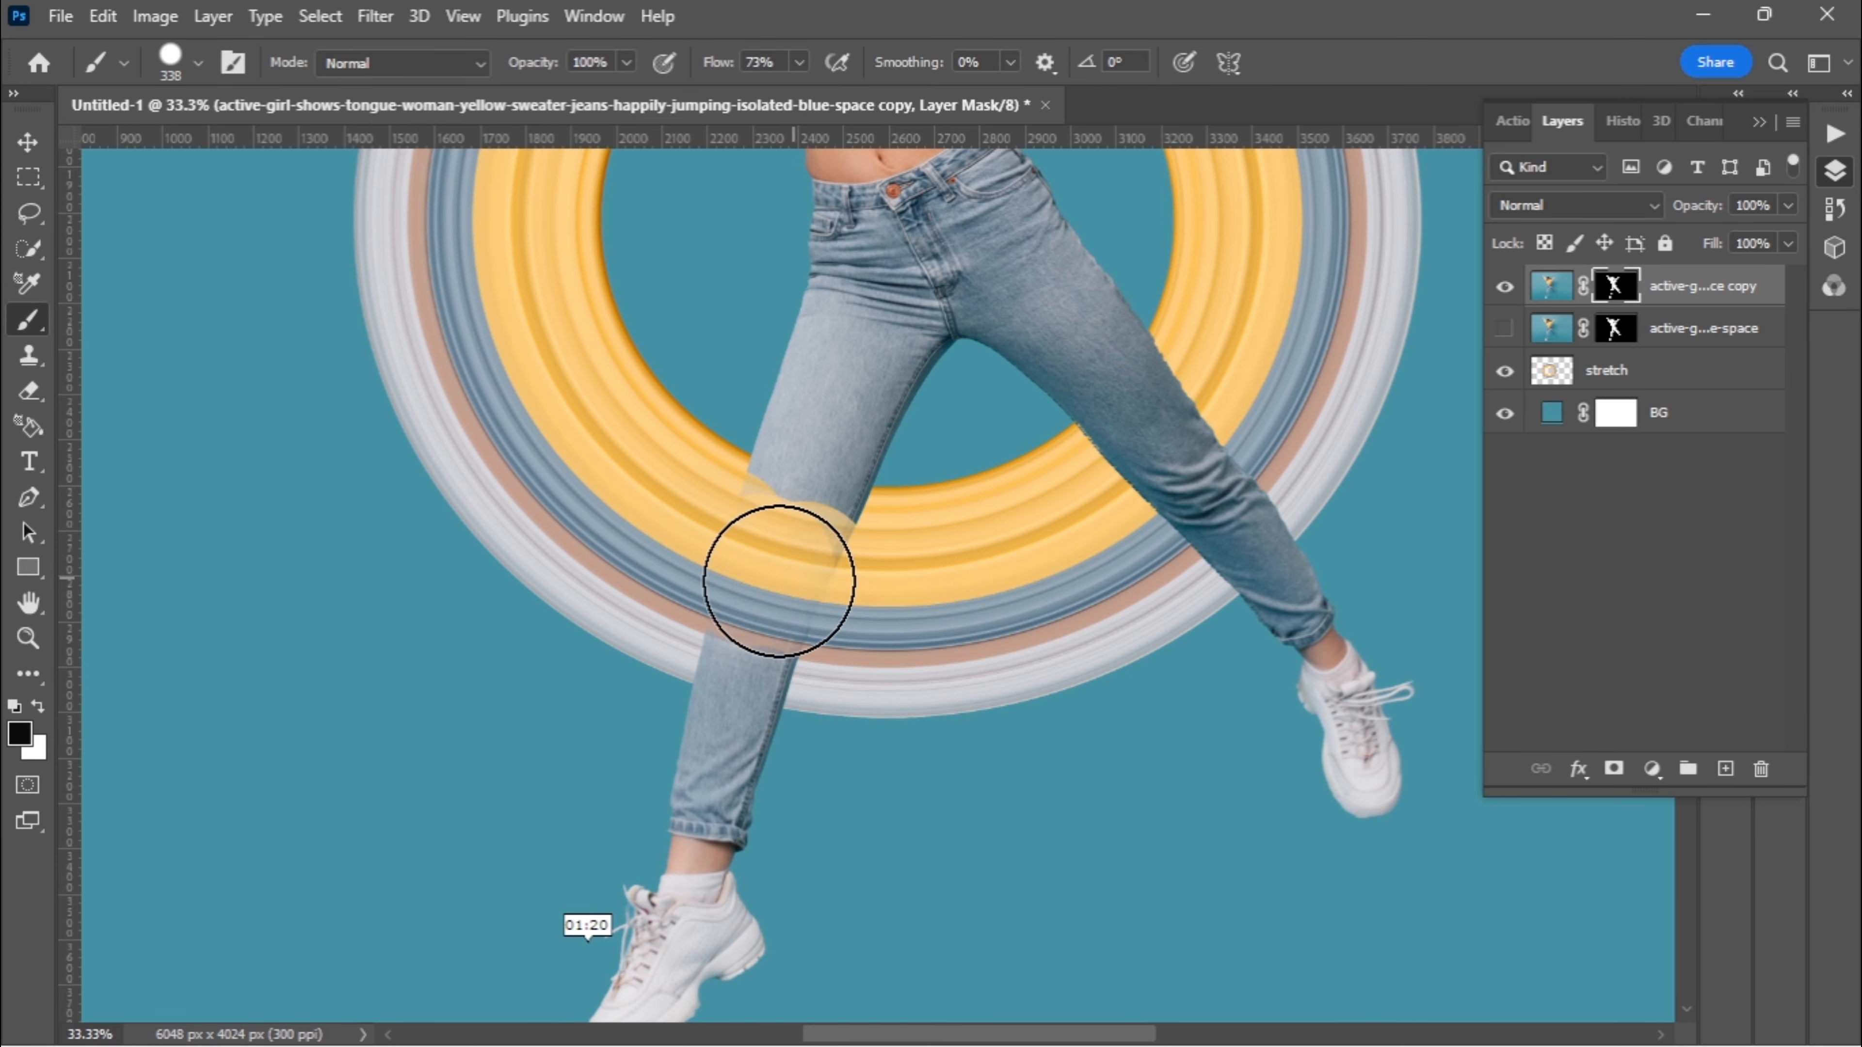
Reduce the brush to 136 px and mask out the remaining parts of the image-left leg over the ring band
right_click(777, 584)
drag(971, 598, 906, 587)
key(Return)
drag(744, 494, 856, 538)
mouse_move(733, 638)
mouse_down()
mouse_move(794, 661)
mouse_move(707, 648)
mouse_move(769, 670)
mouse_move(710, 649)
mouse_move(839, 520)
mouse_move(812, 521)
mouse_up()
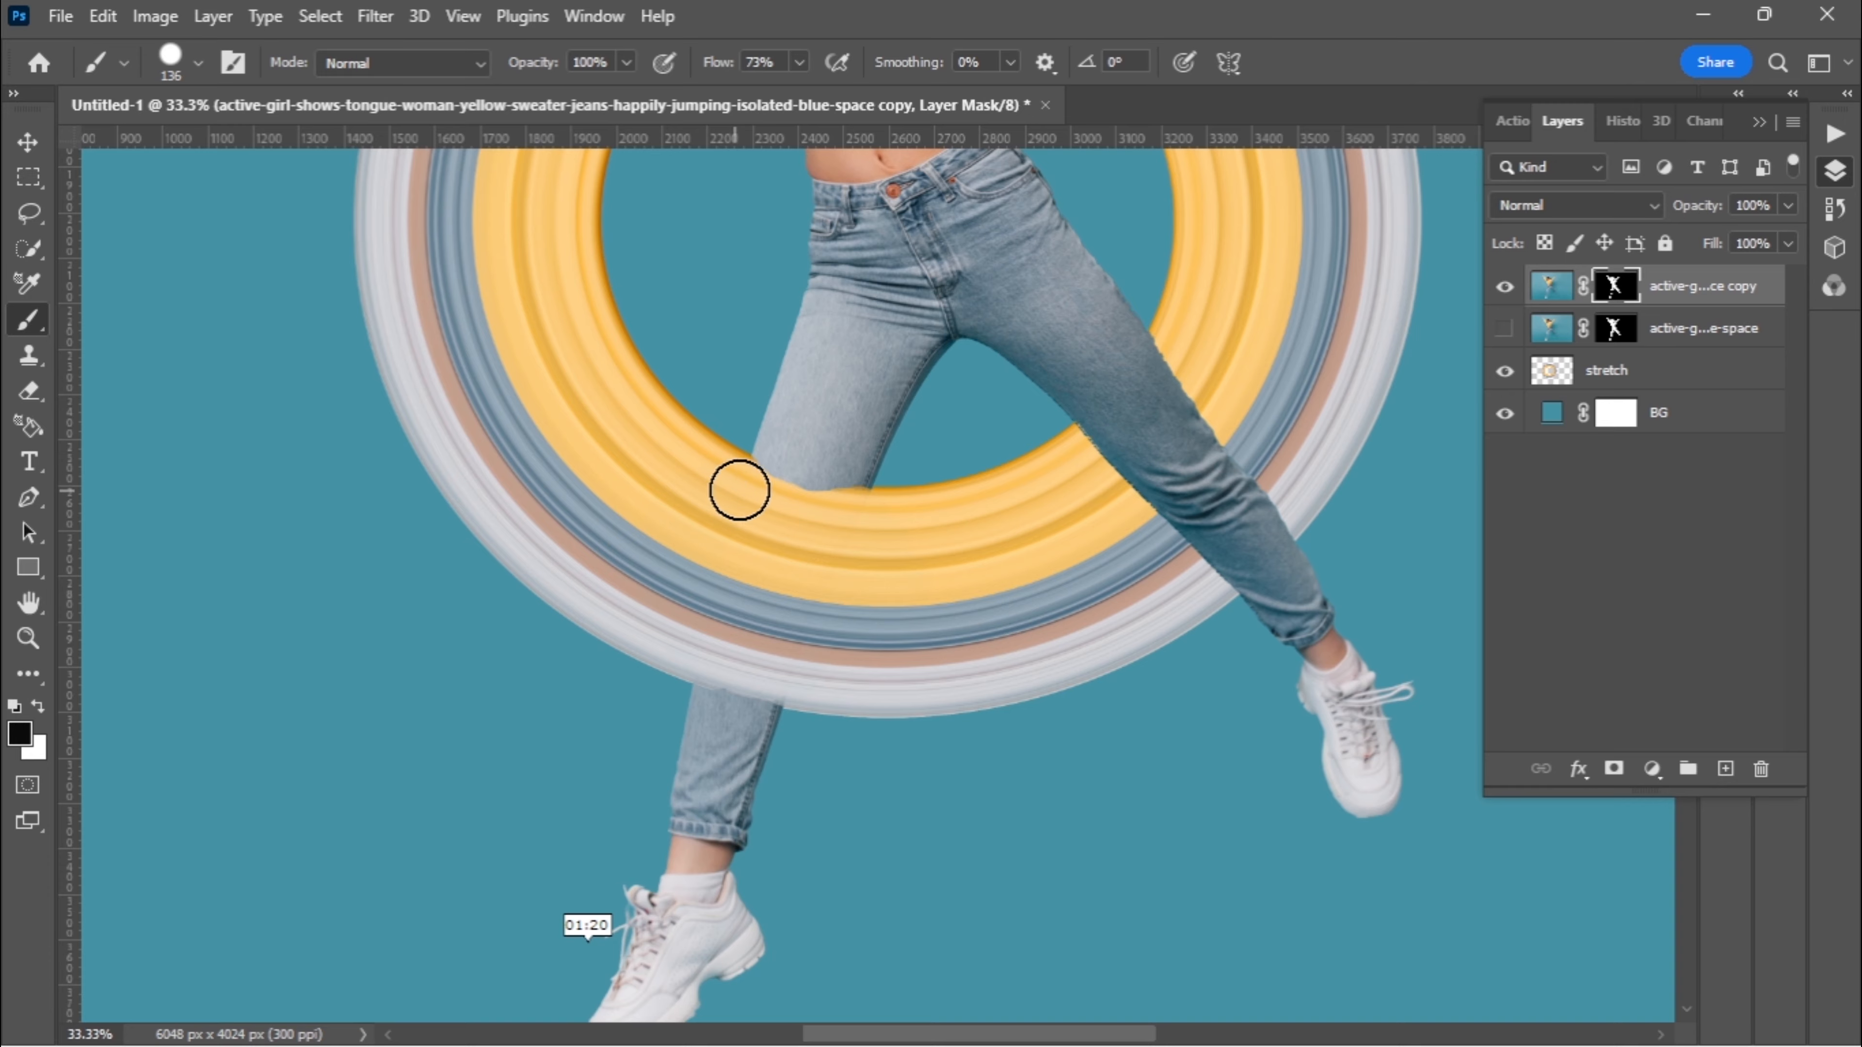
Soften the brush, set it to 26 px and 9% flow, and clean up the leg mask along the ring's inner edge
click(799, 63)
drag(803, 93, 718, 93)
click(732, 509)
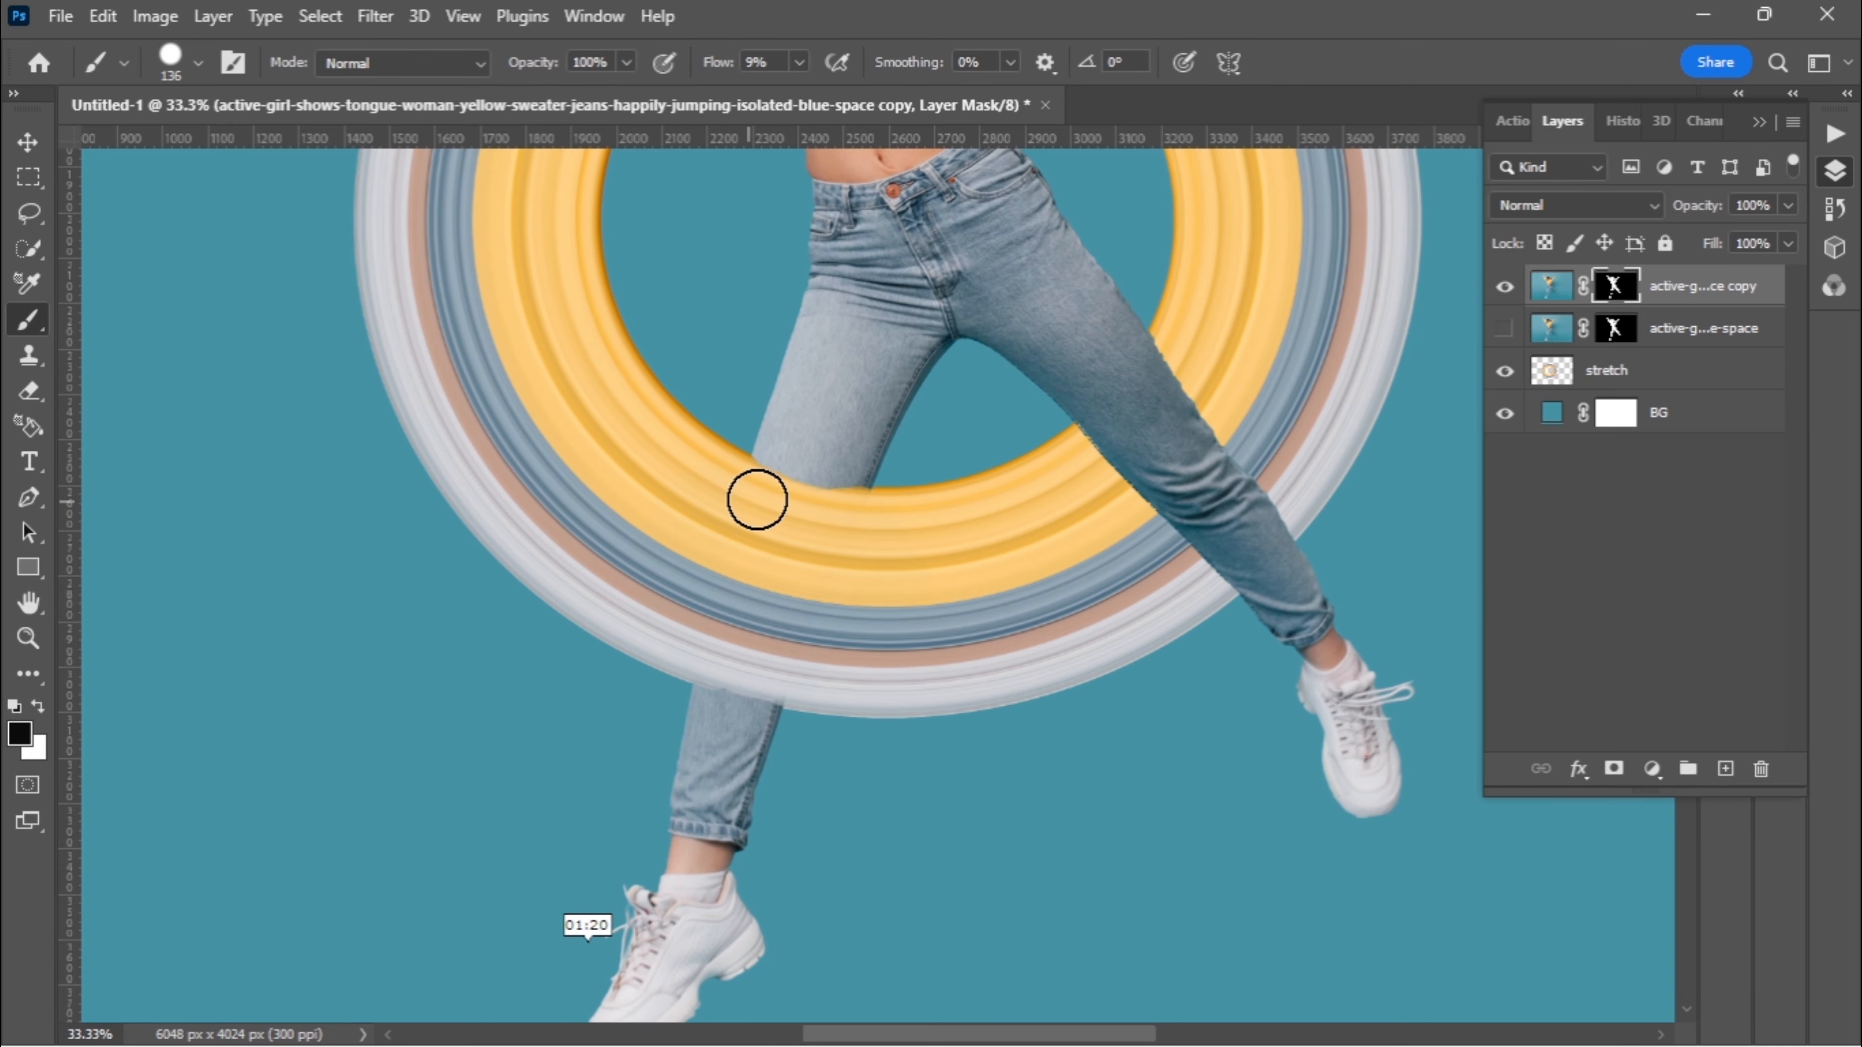
right_click(756, 517)
click(873, 641)
click(700, 487)
key(ctrl+plus)
key(ctrl+plus)
key(ctrl+plus)
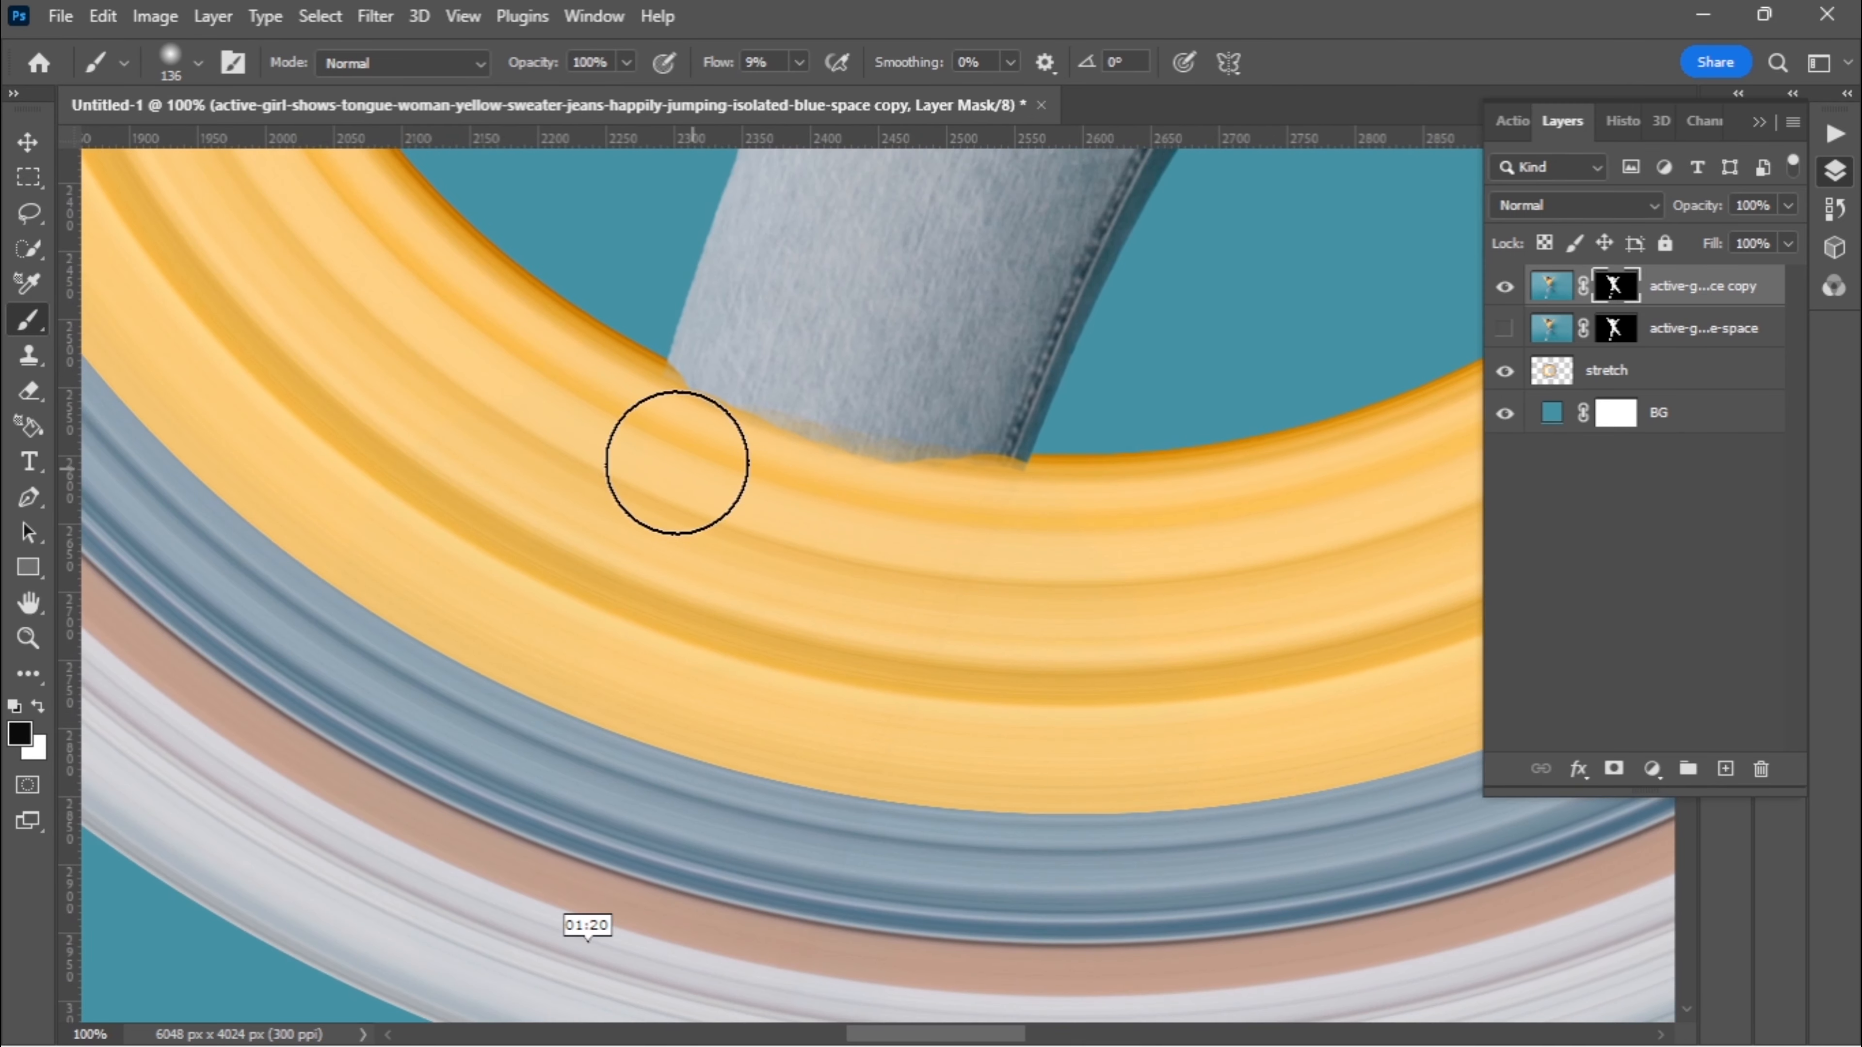
right_click(701, 469)
drag(944, 539, 867, 539)
click(735, 433)
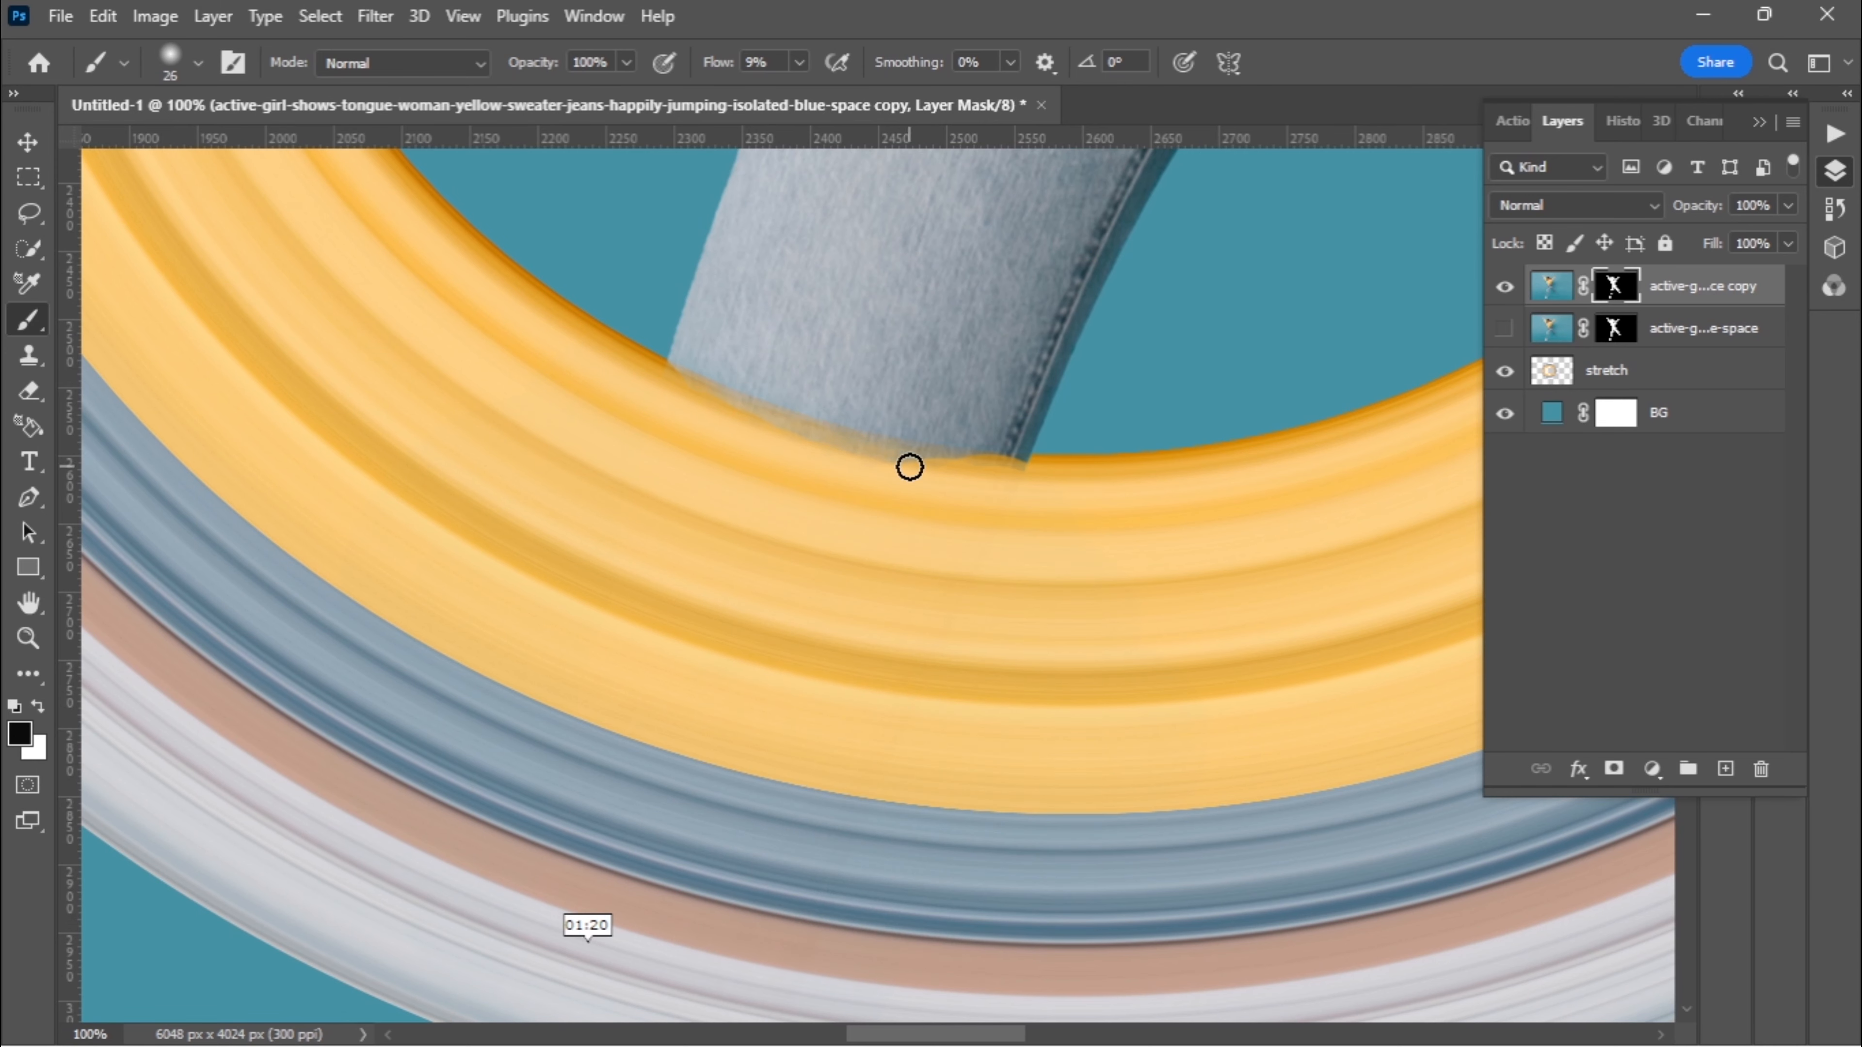
mouse_move(932, 467)
mouse_down()
mouse_move(703, 407)
mouse_move(1035, 468)
mouse_up()
Refine the mask where the thigh meets the ring's inner edge using a 10 px brush, alternating black and white
scroll(890, 459, up, 2)
key(bracketleft)
key(bracketleft)
key(x)
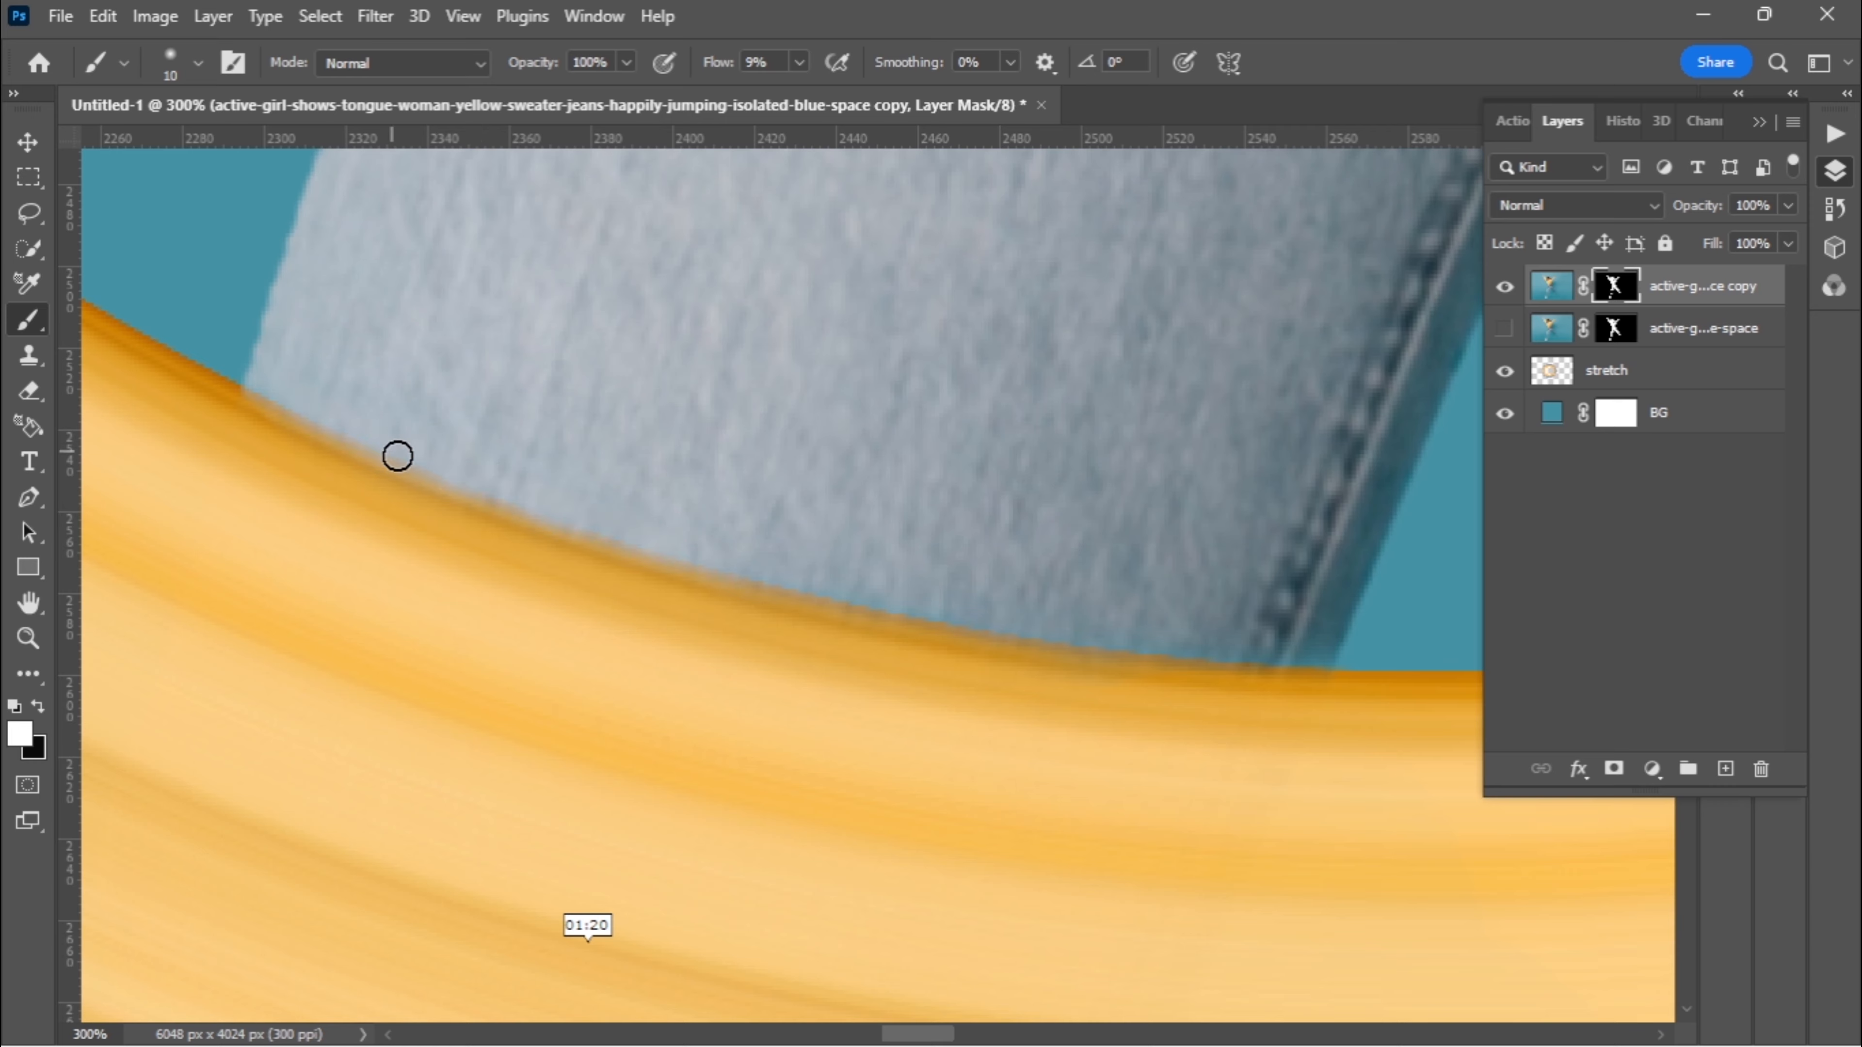
drag(946, 794, 675, 544)
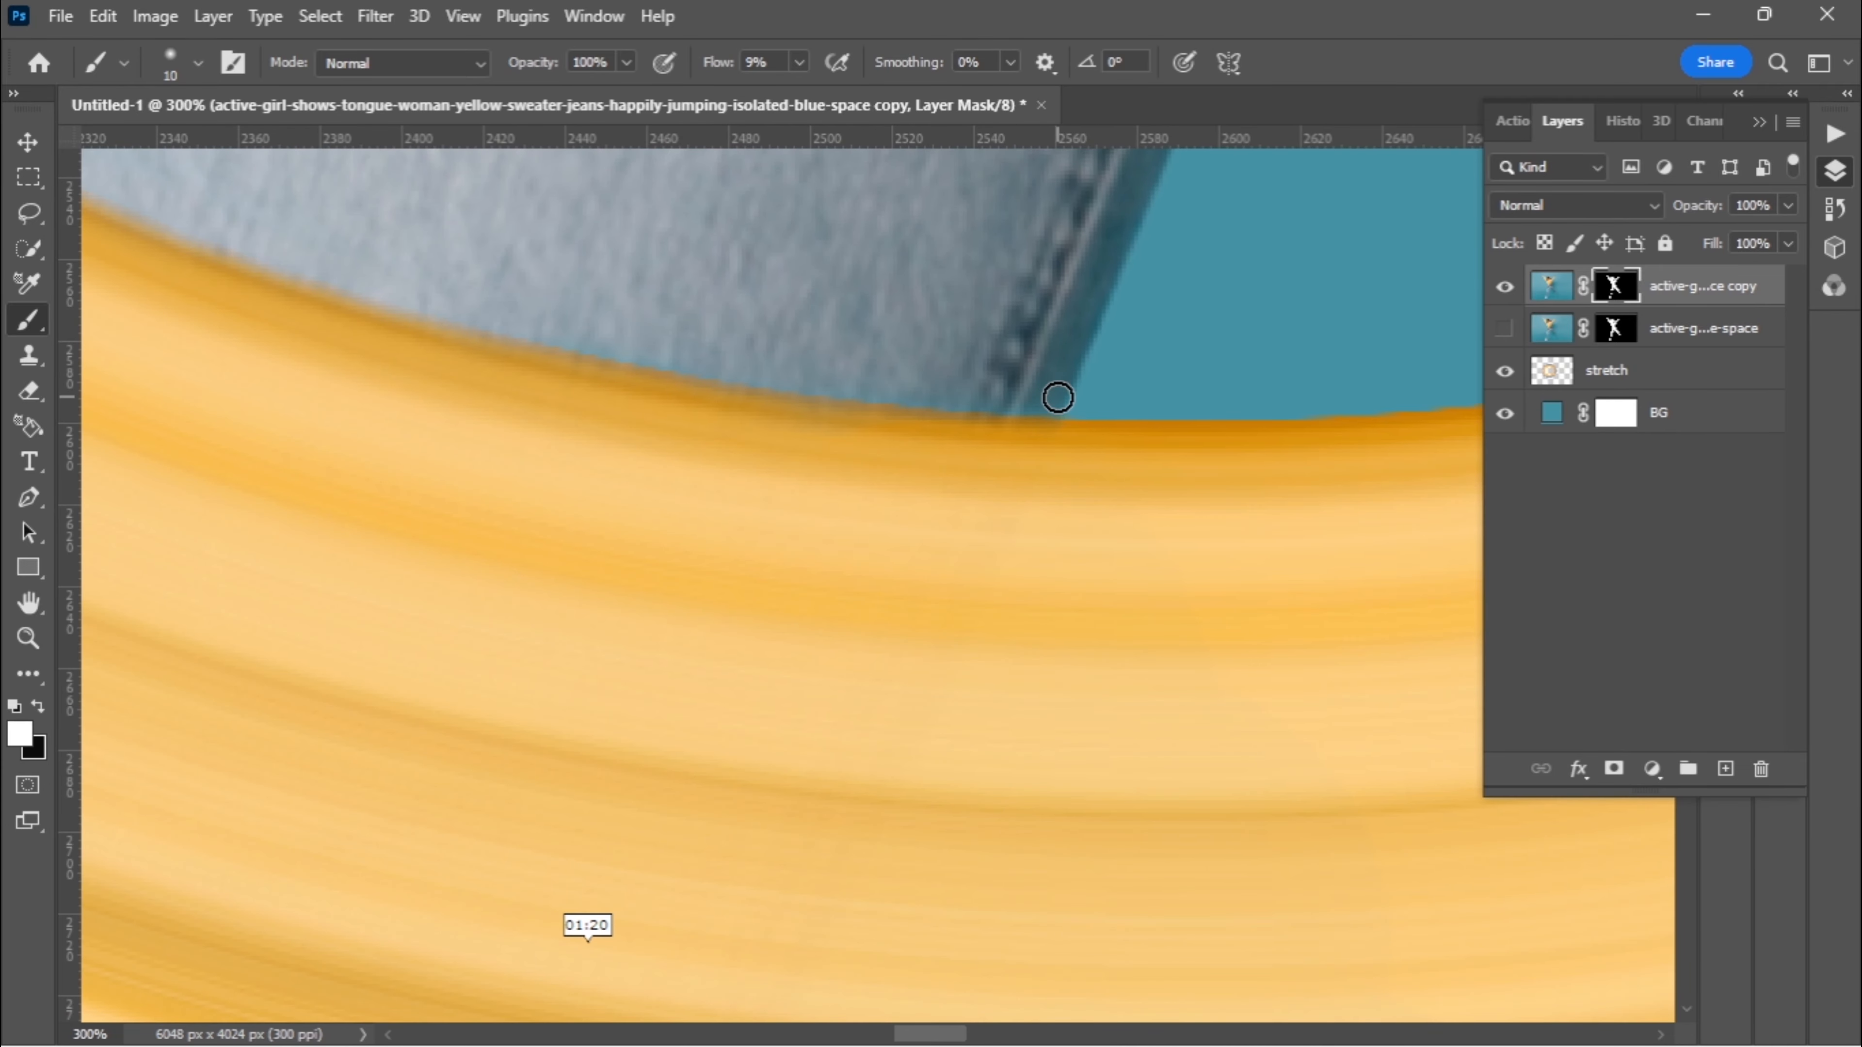
key(x)
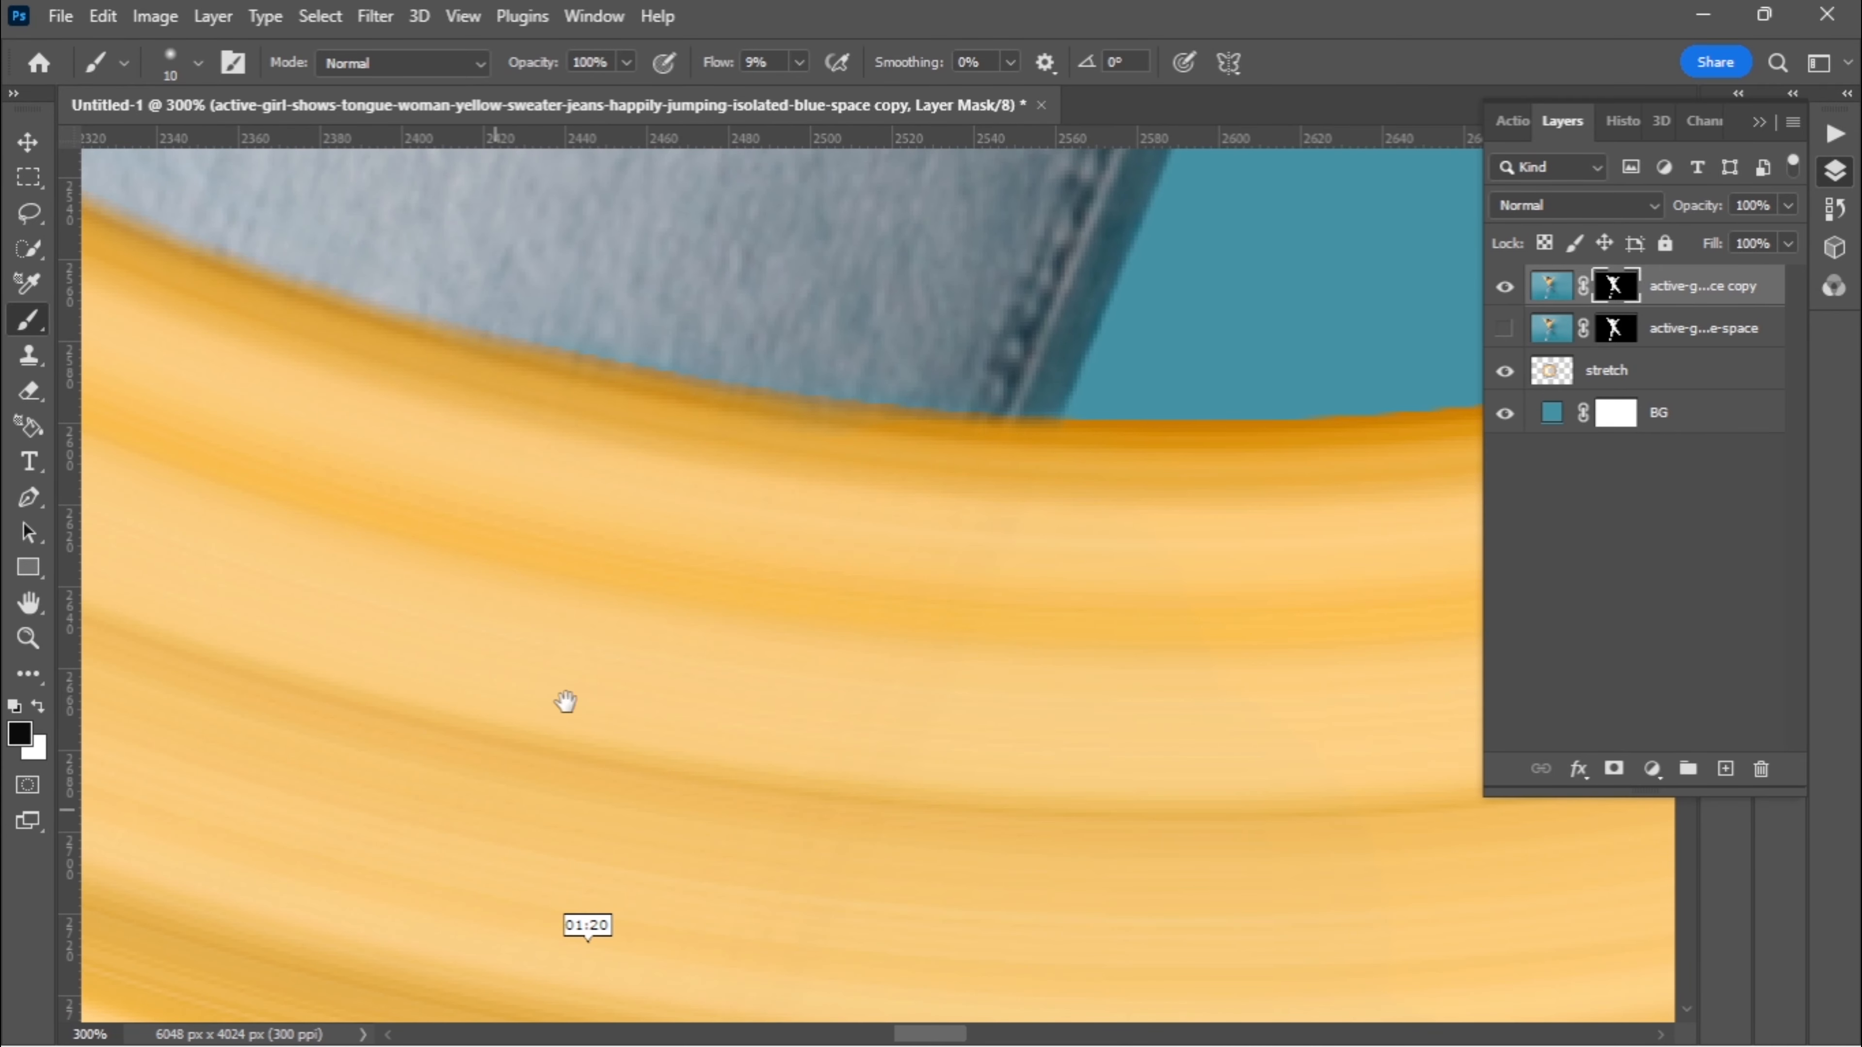
Refine the mask where the lower leg meets the ring's outer edge with black and white, and raise the brush flow to 49%
drag(566, 698, 926, 272)
drag(630, 718, 816, 355)
mouse_move(809, 457)
mouse_down()
mouse_move(846, 478)
mouse_move(1040, 561)
mouse_move(1187, 588)
mouse_move(1262, 533)
mouse_move(1149, 561)
mouse_move(1280, 611)
mouse_move(1244, 523)
mouse_move(1313, 616)
mouse_up()
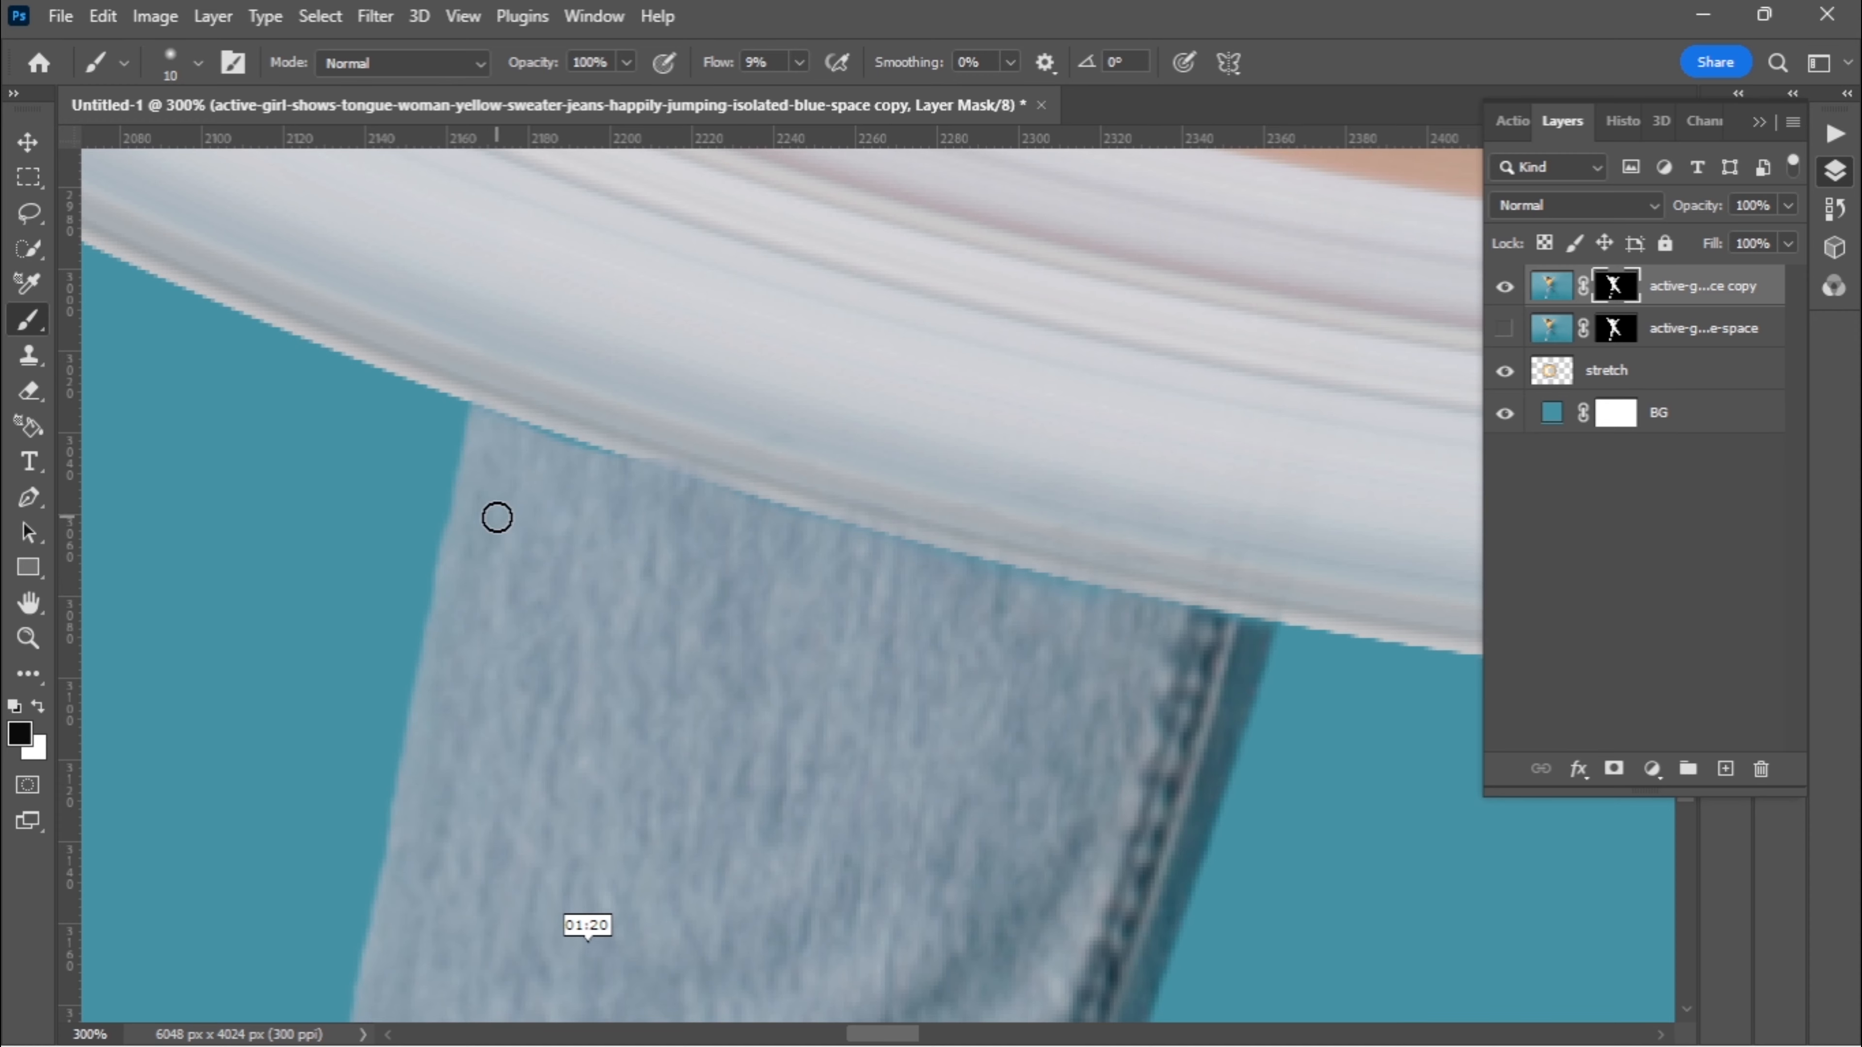
key(x)
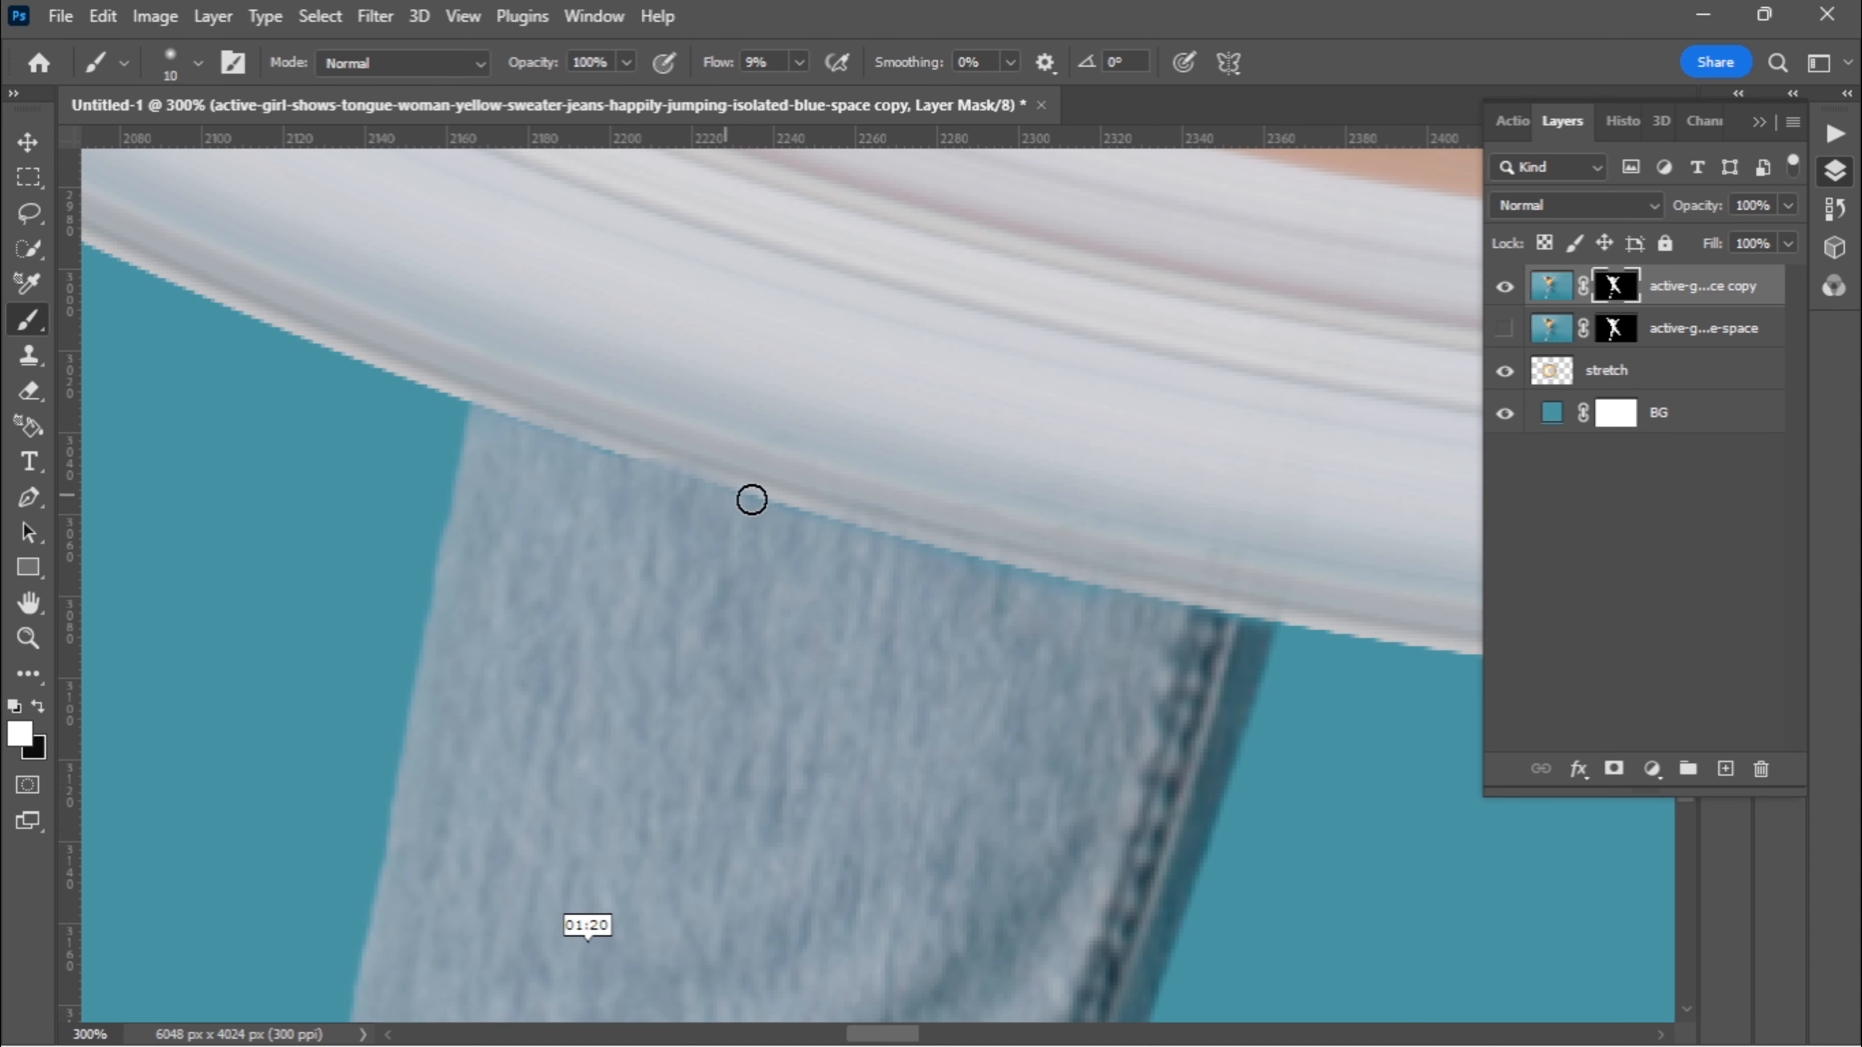
key(x)
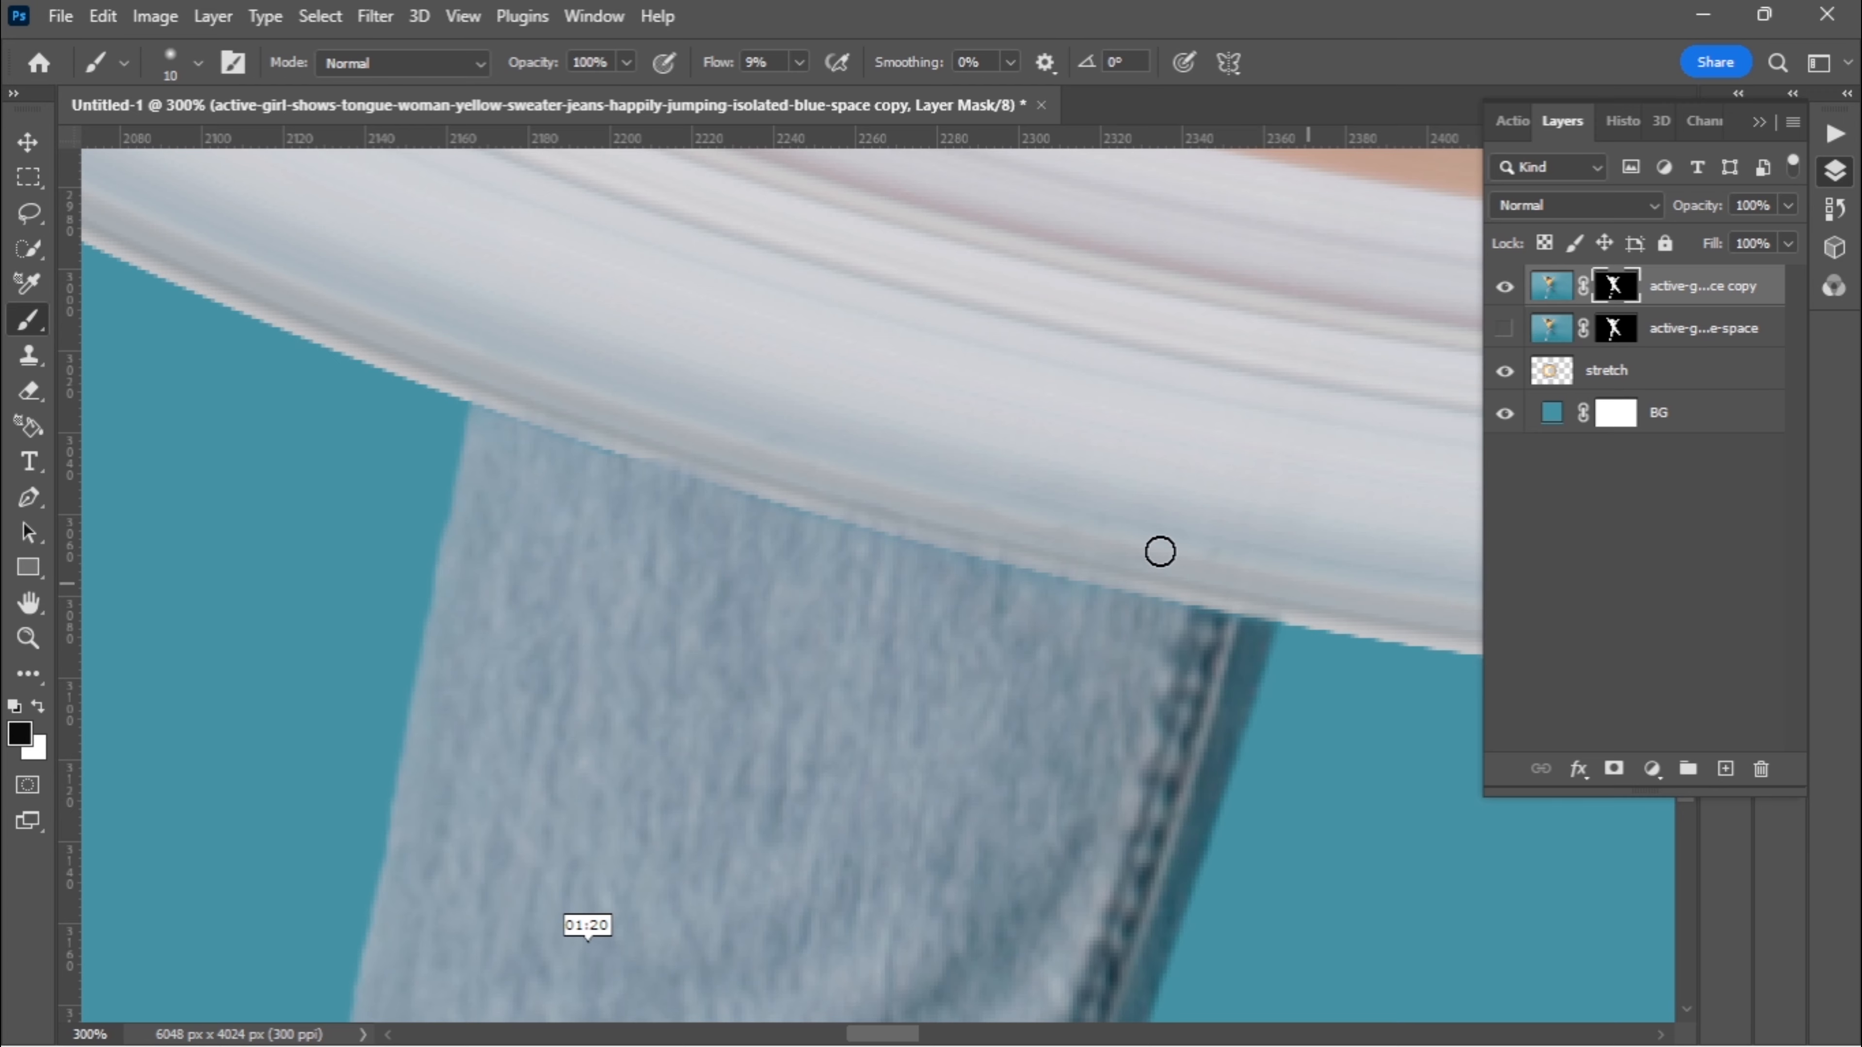
click(799, 64)
click(851, 97)
Examine the whole composition, checking how the image-left leg passes through the ring
key(ctrl+minus)
key(ctrl+minus)
key(ctrl+minus)
key(ctrl+minus)
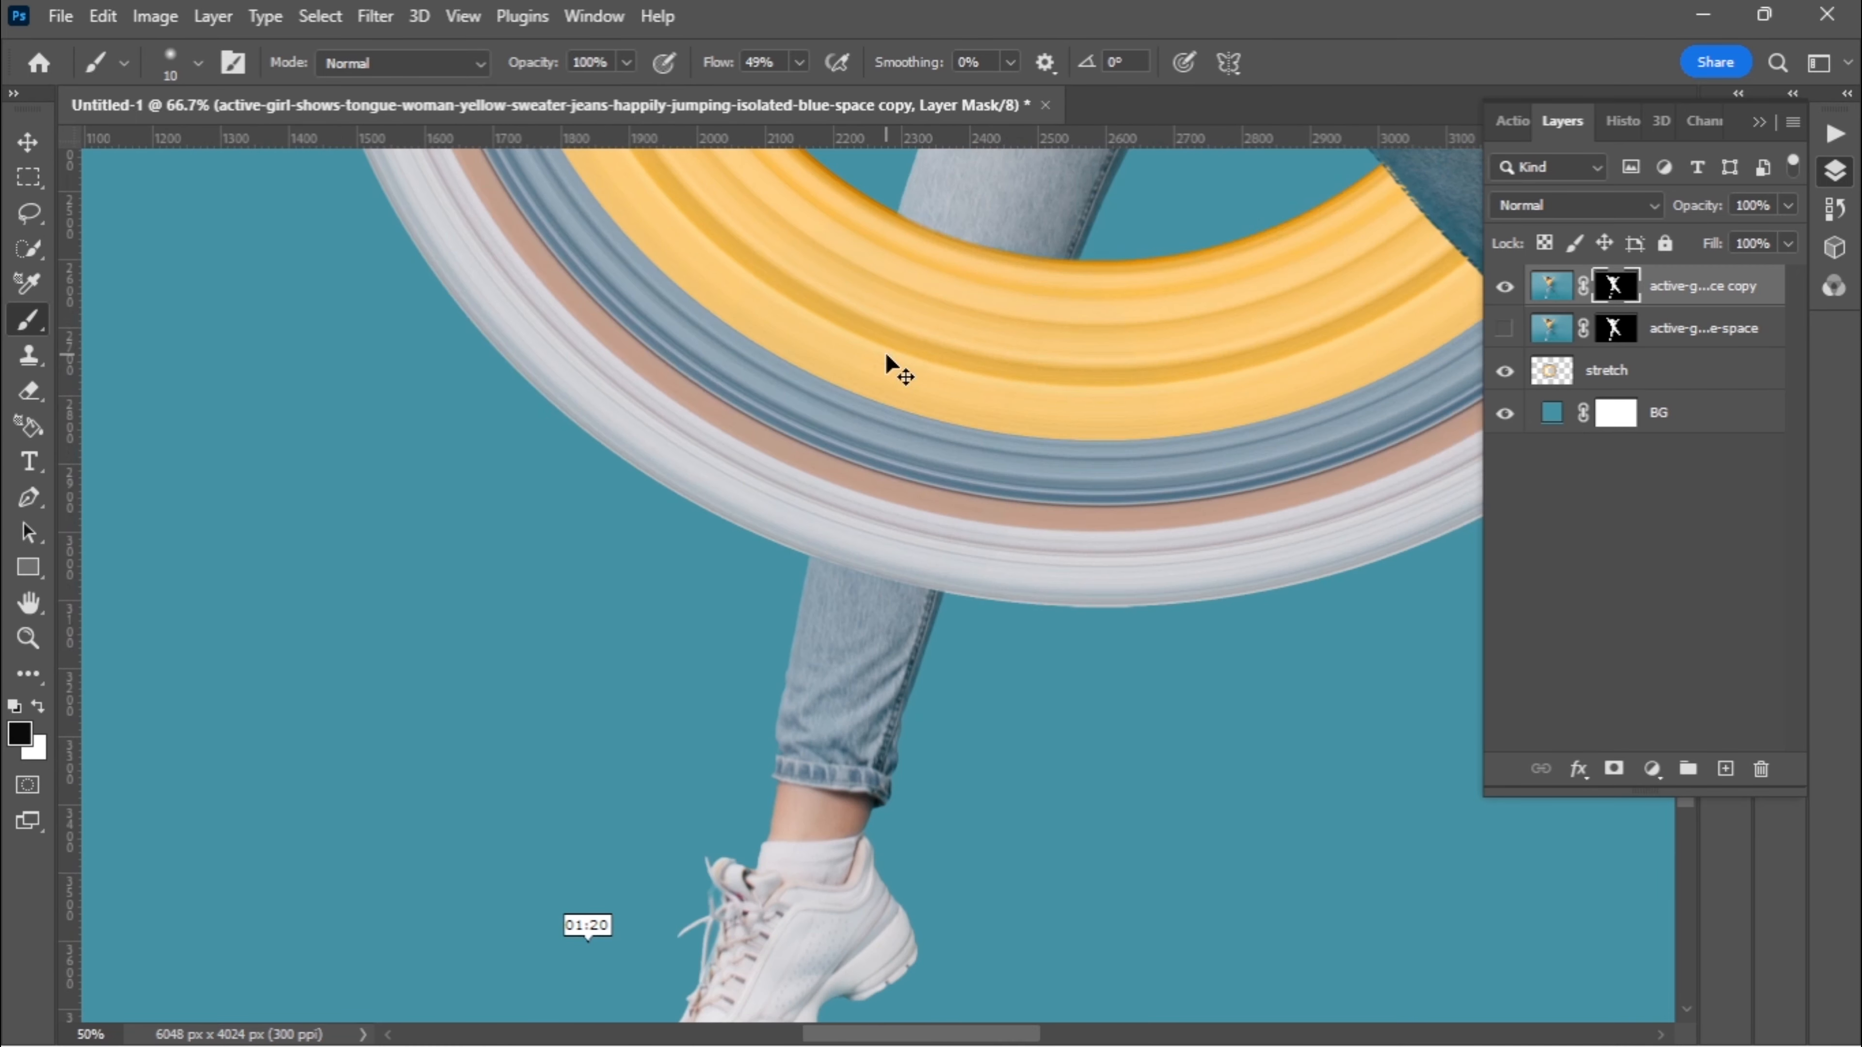
key(ctrl+minus)
key(ctrl+minus)
key(ctrl+minus)
key(ctrl+minus)
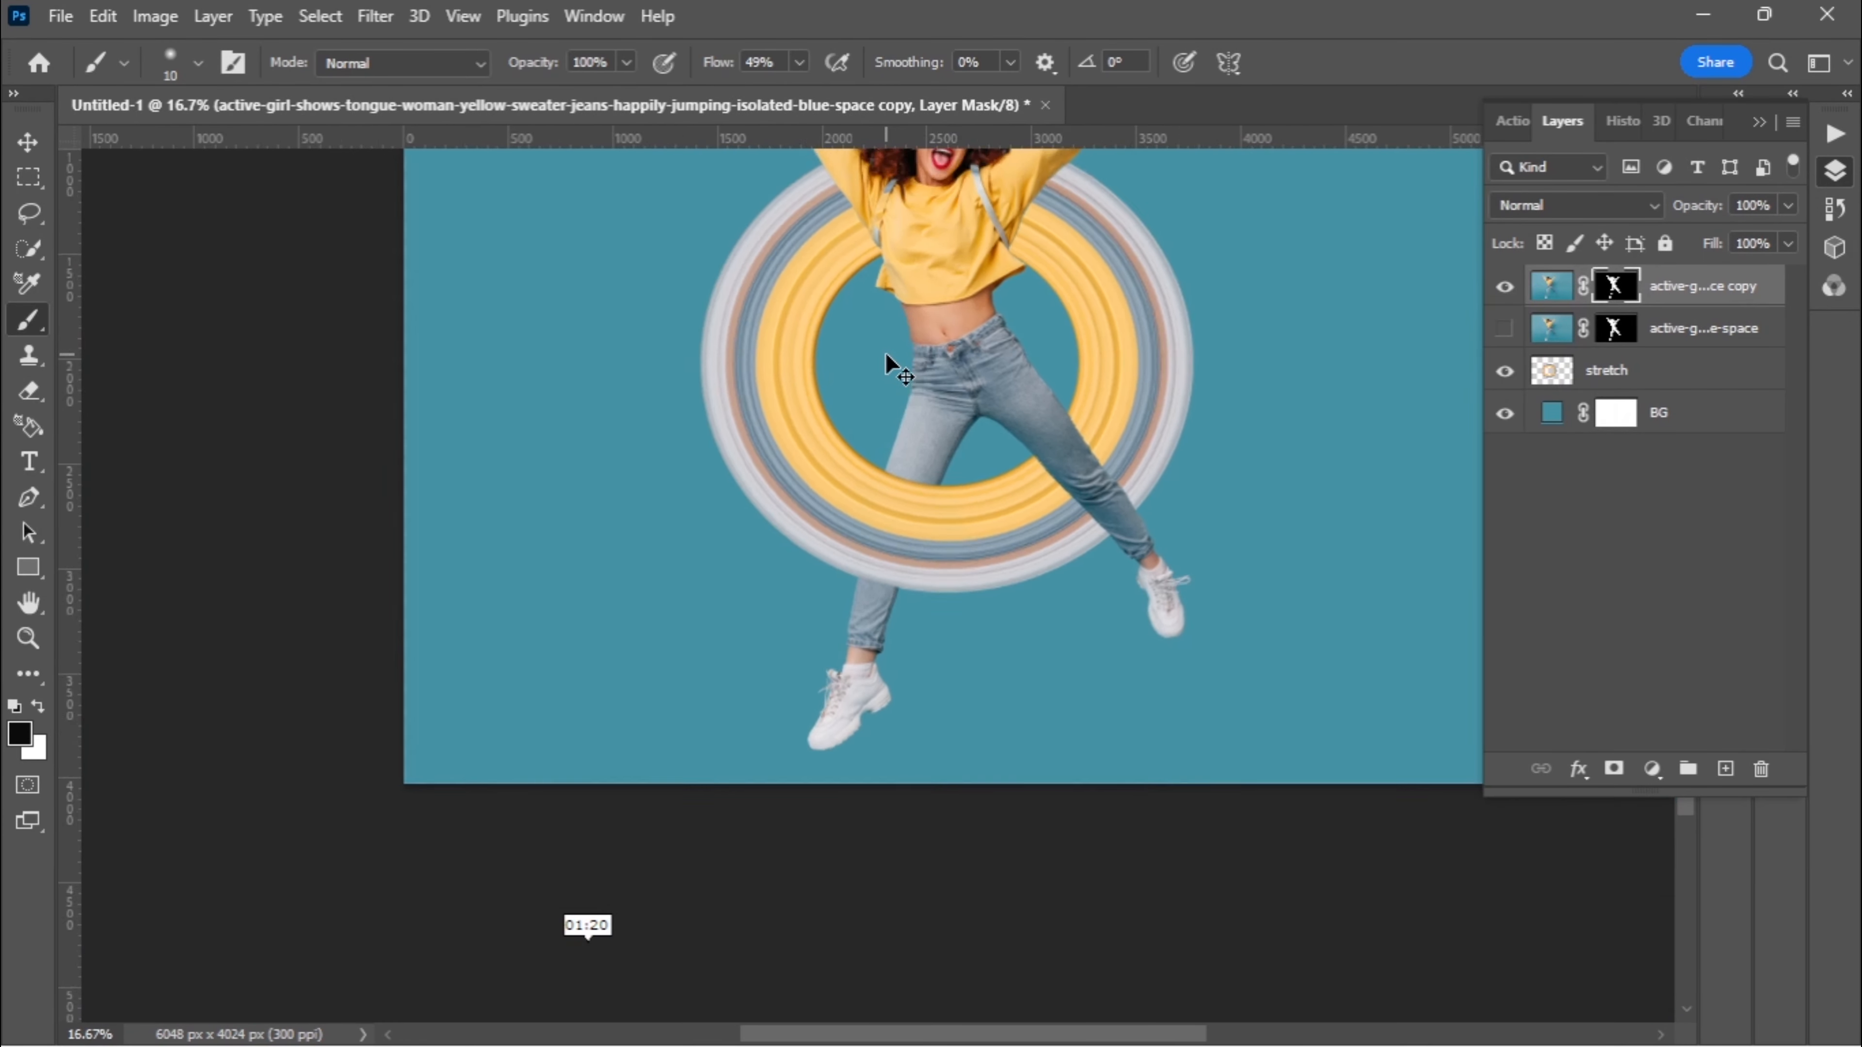
key(space)
drag(1044, 328, 825, 484)
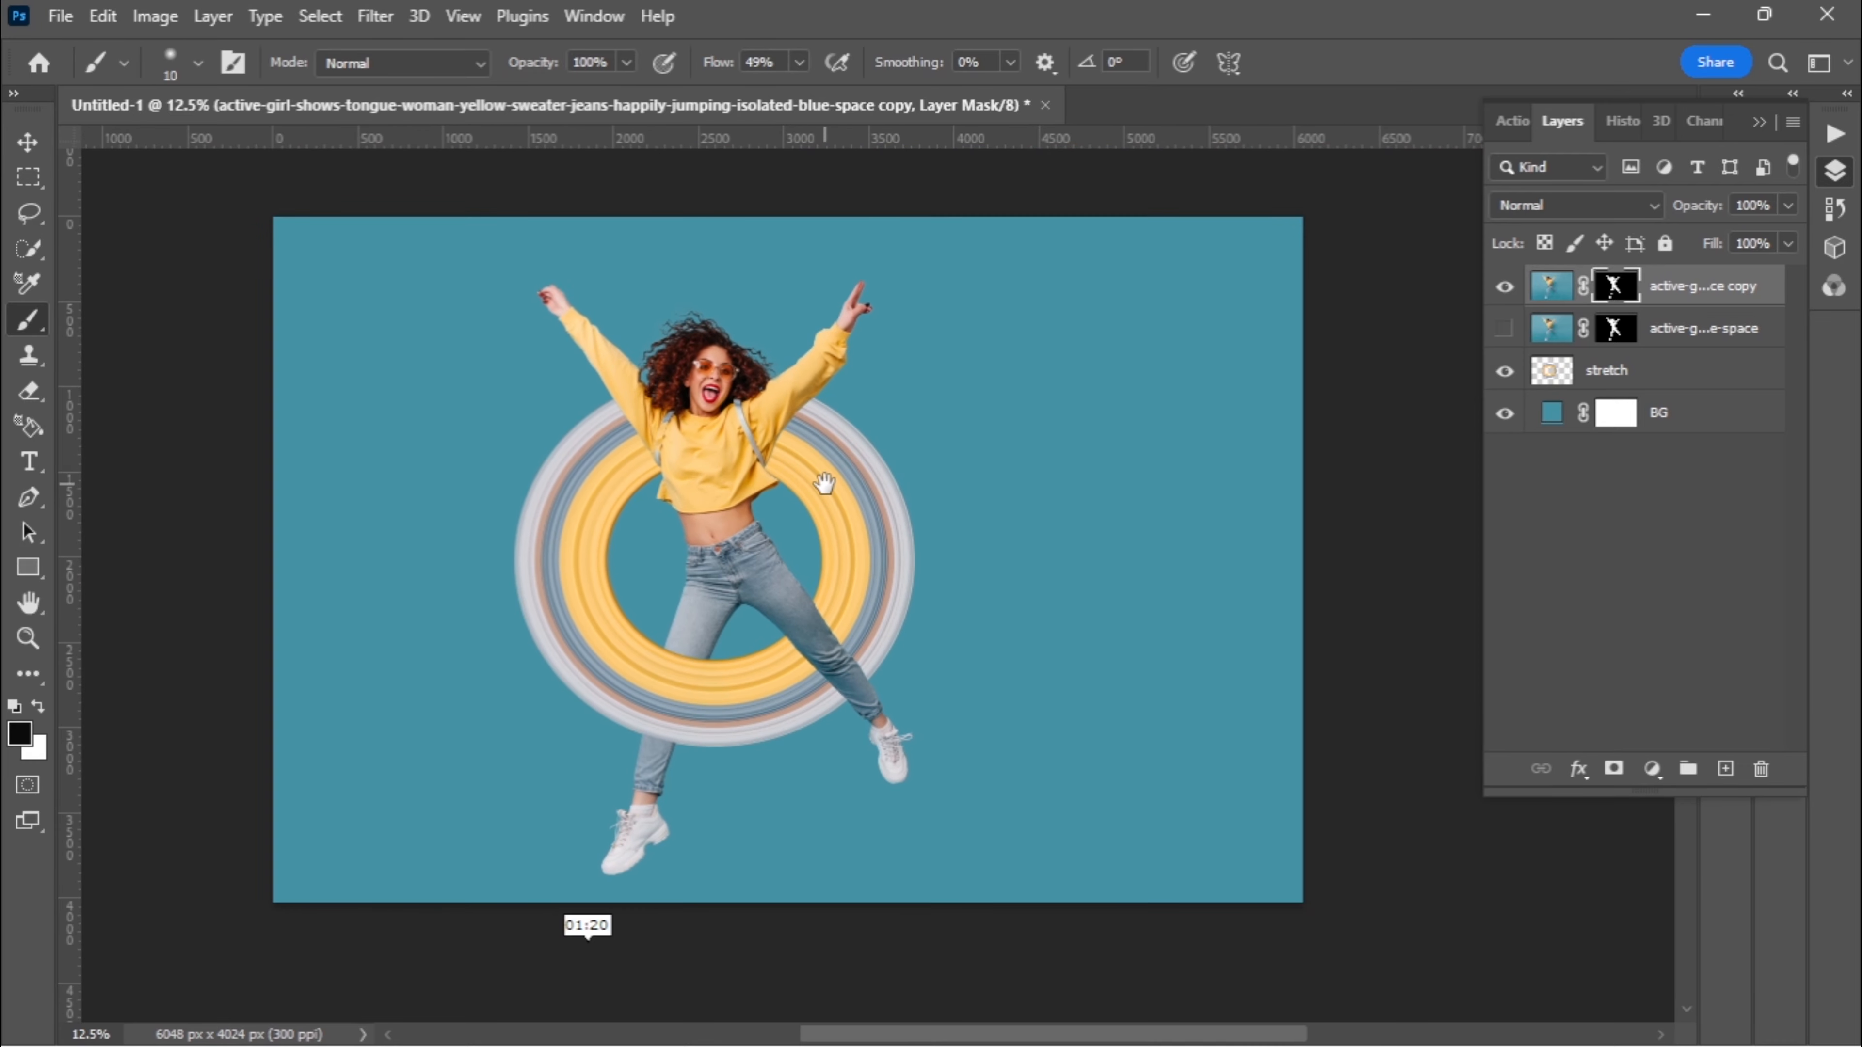
click(27, 141)
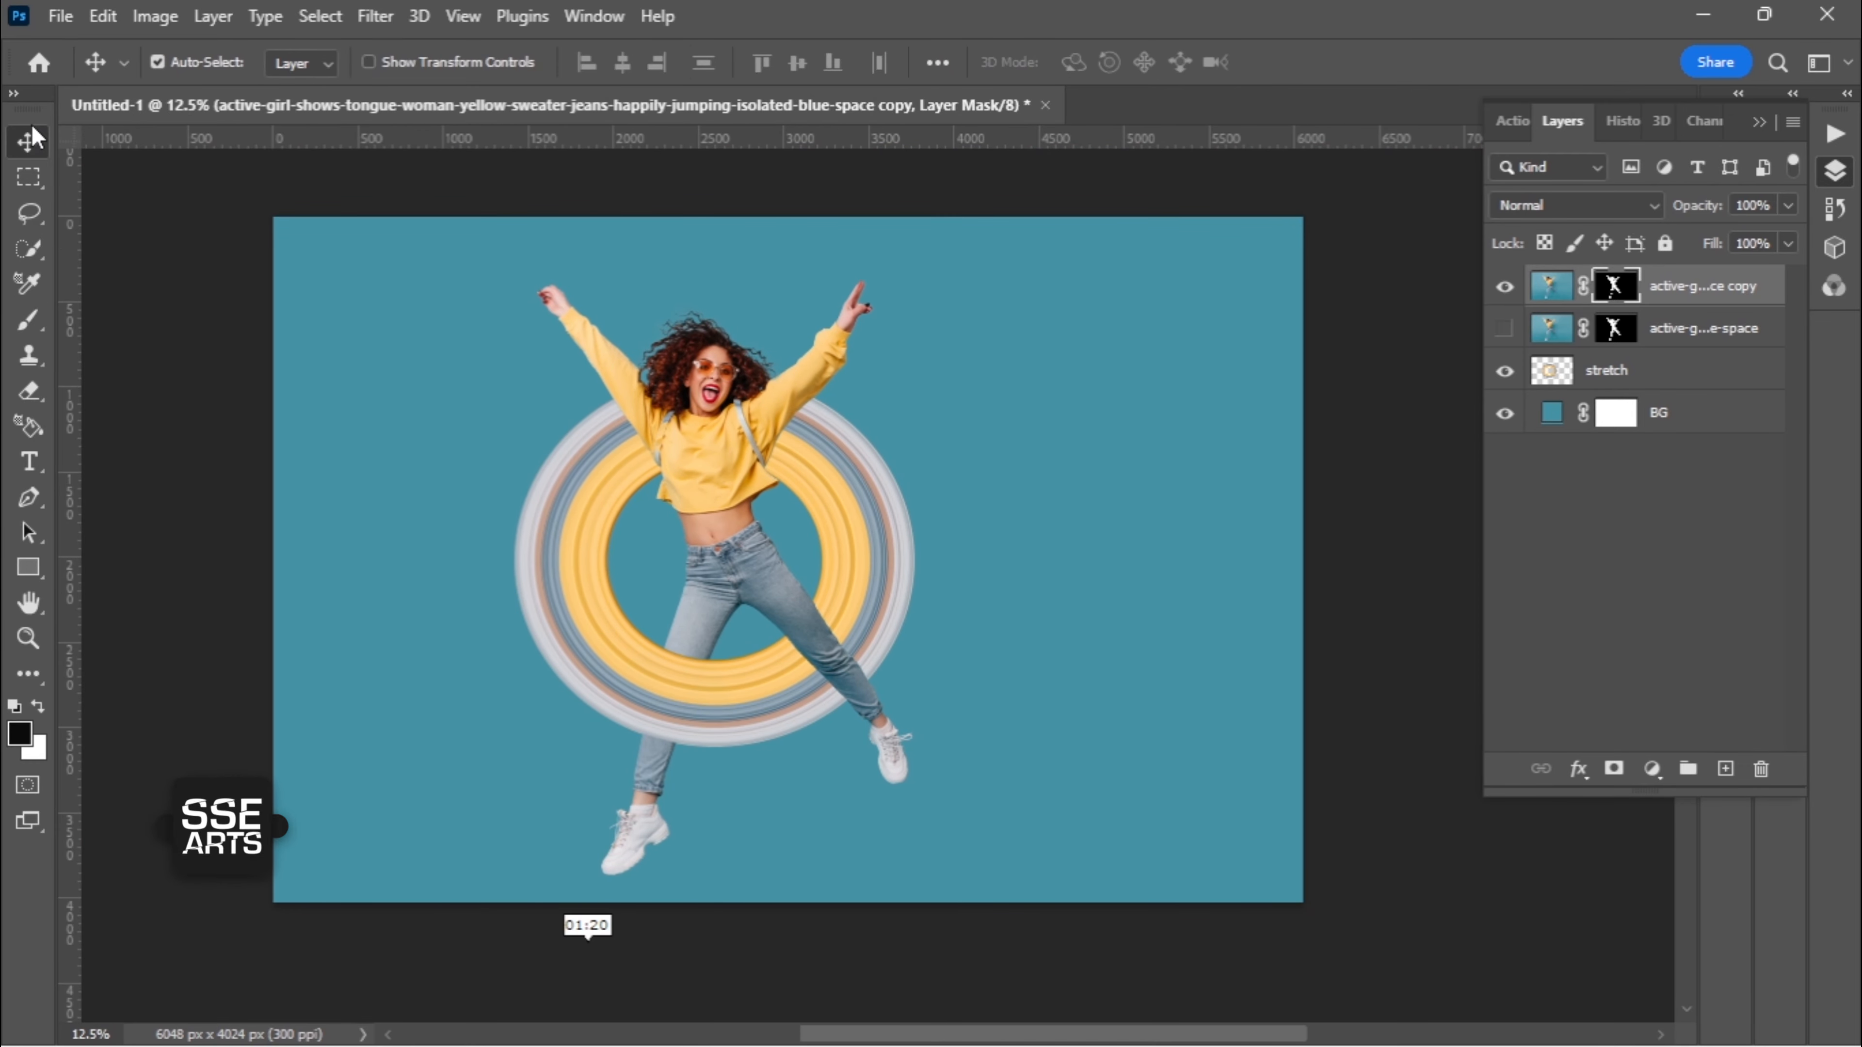
drag(994, 293, 994, 303)
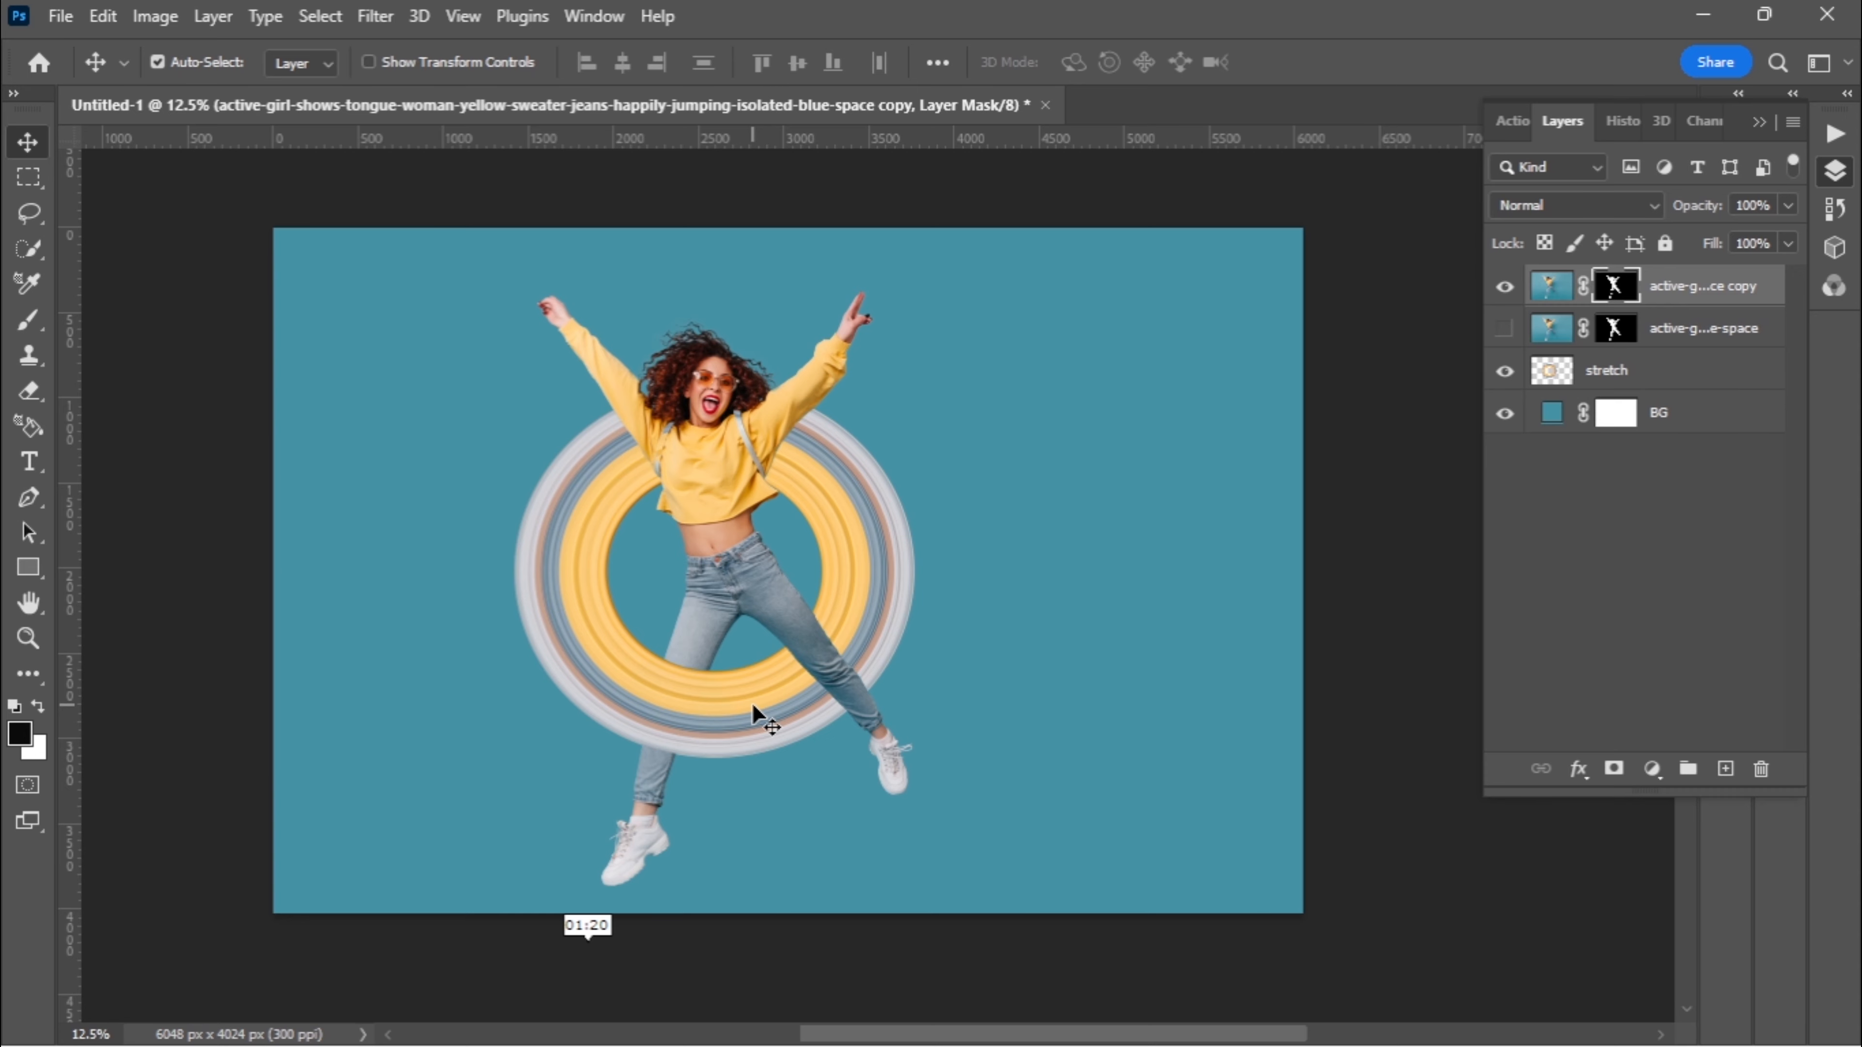
drag(752, 683, 761, 657)
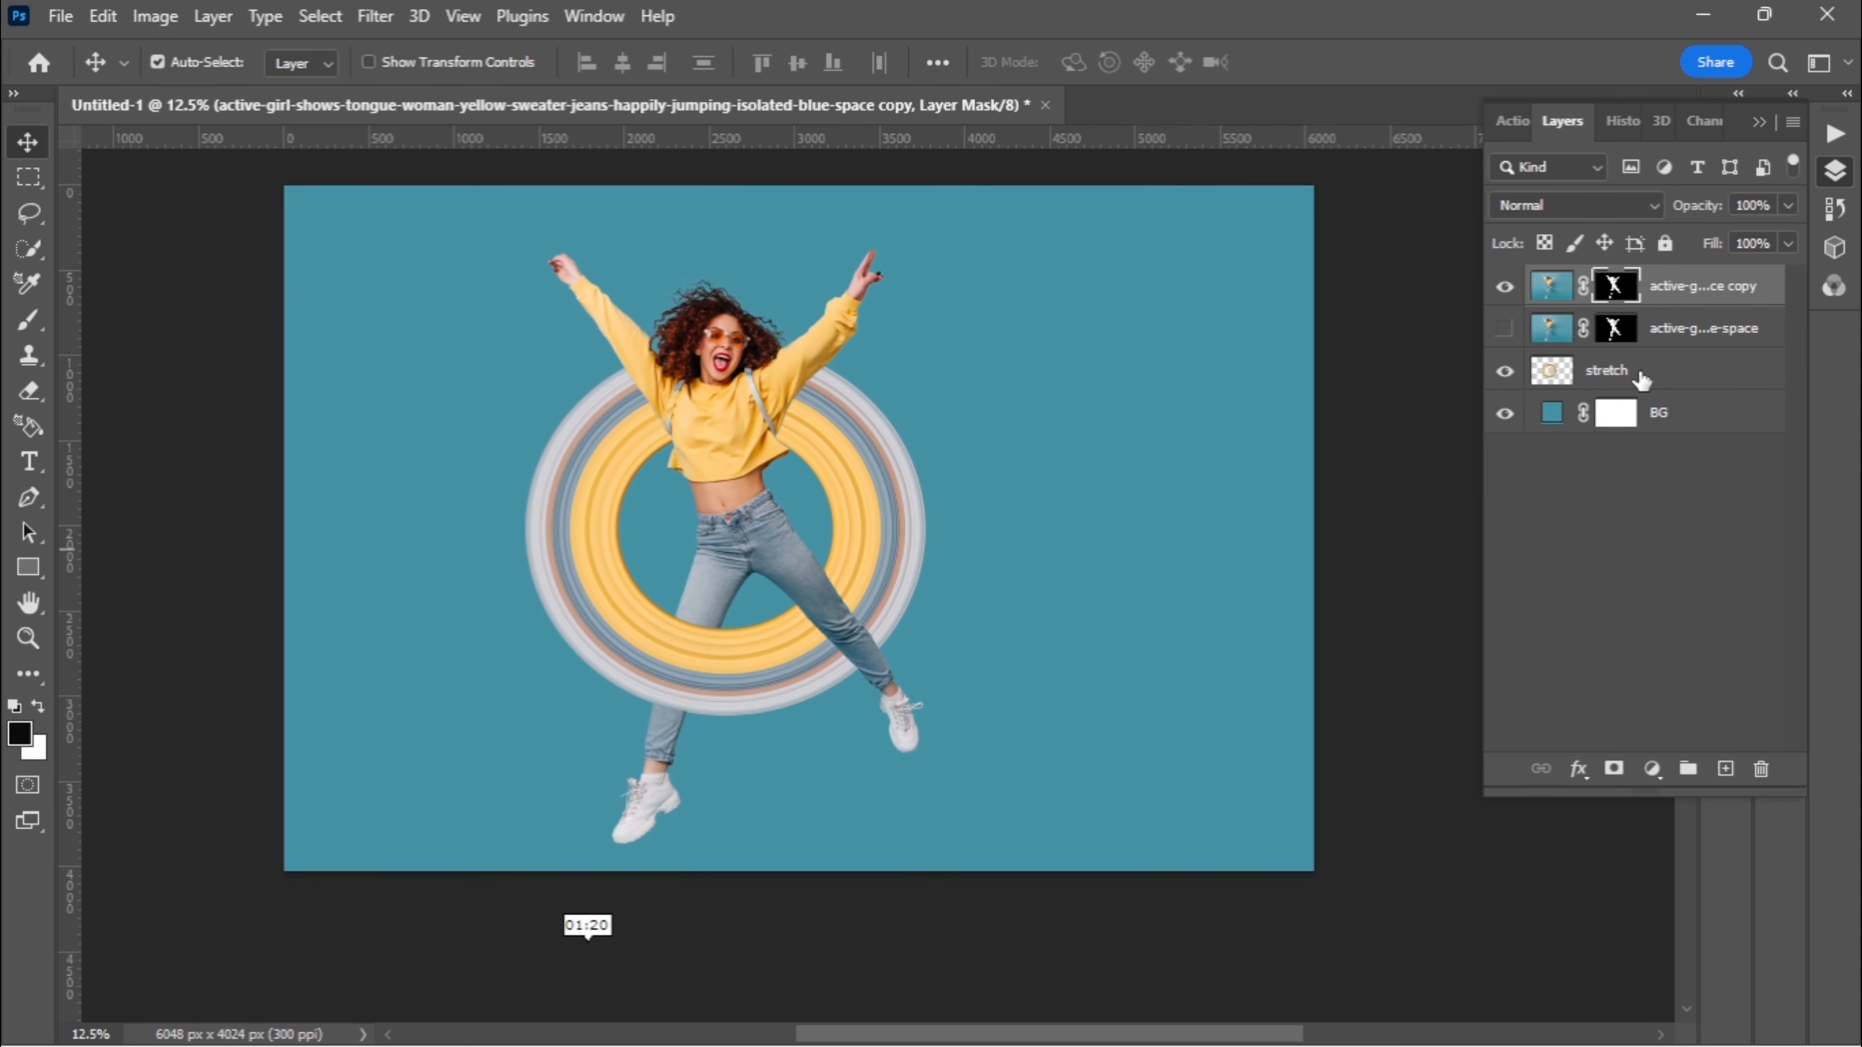
Create a new layer directly above BG and name it "shadow"
click(1640, 379)
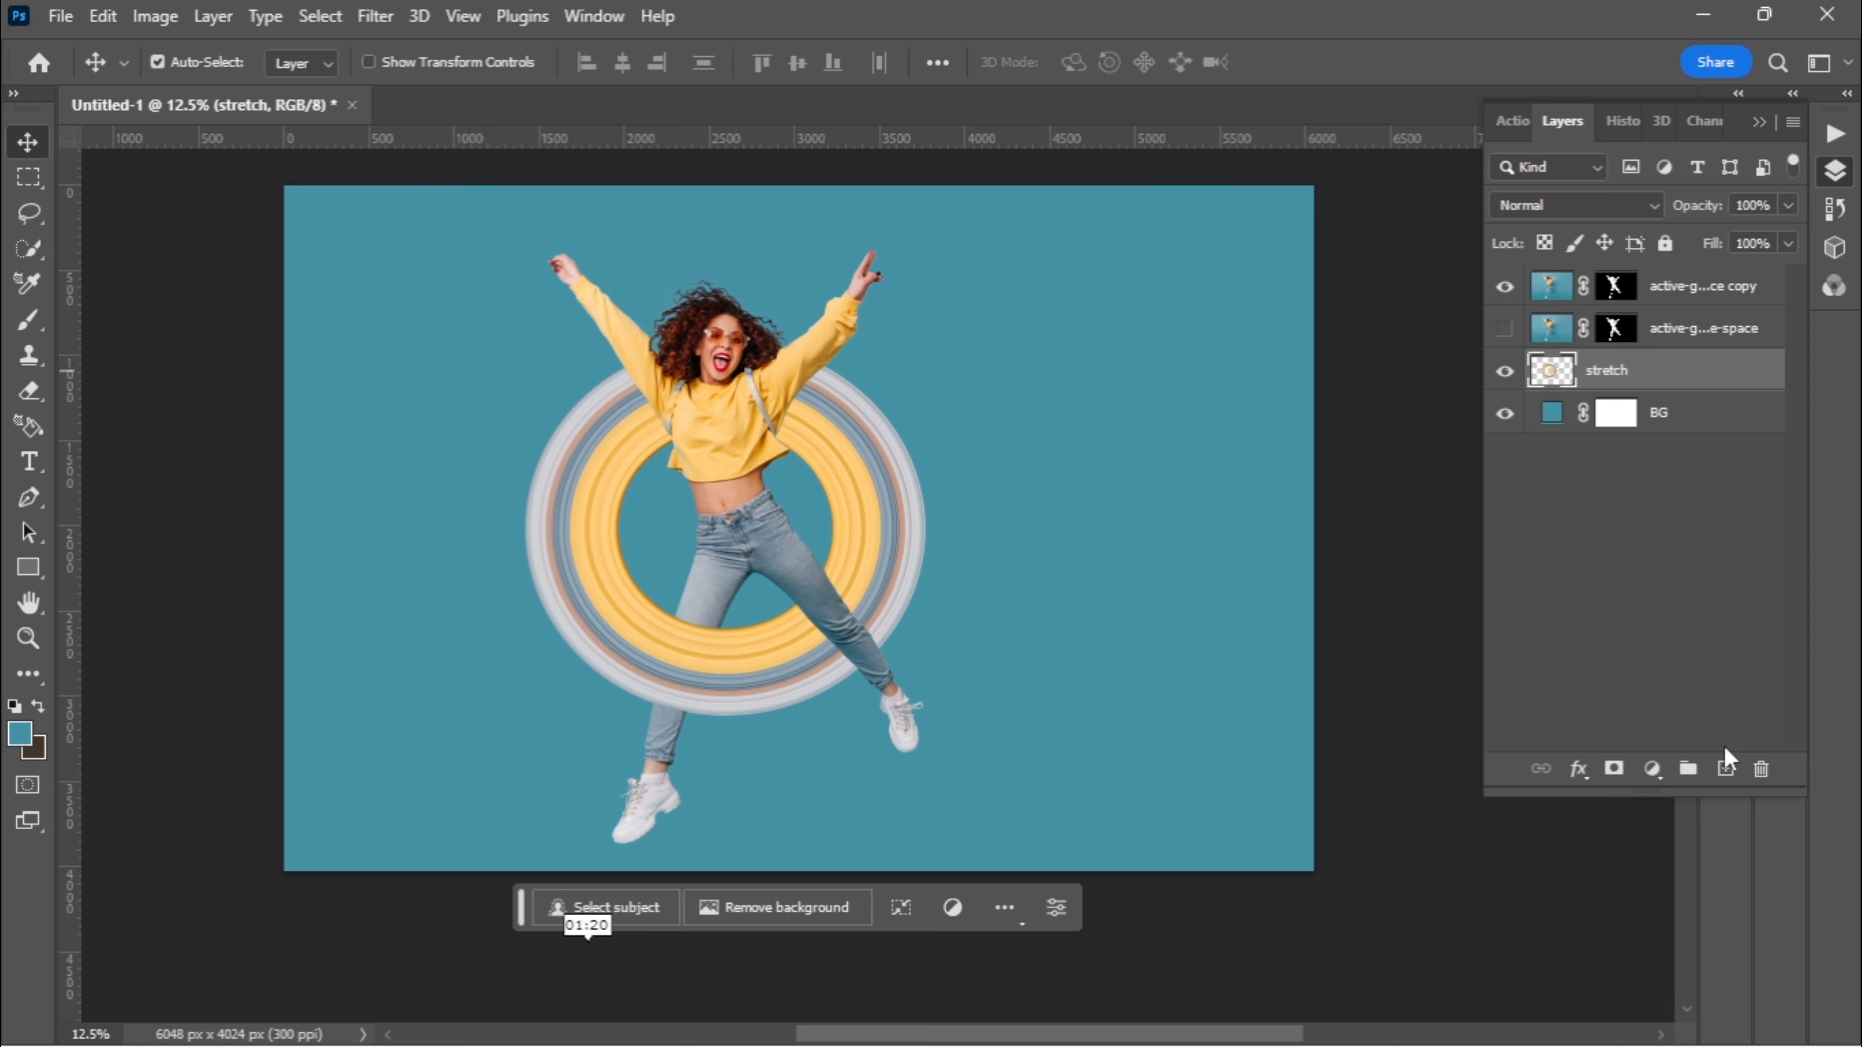
click(1668, 422)
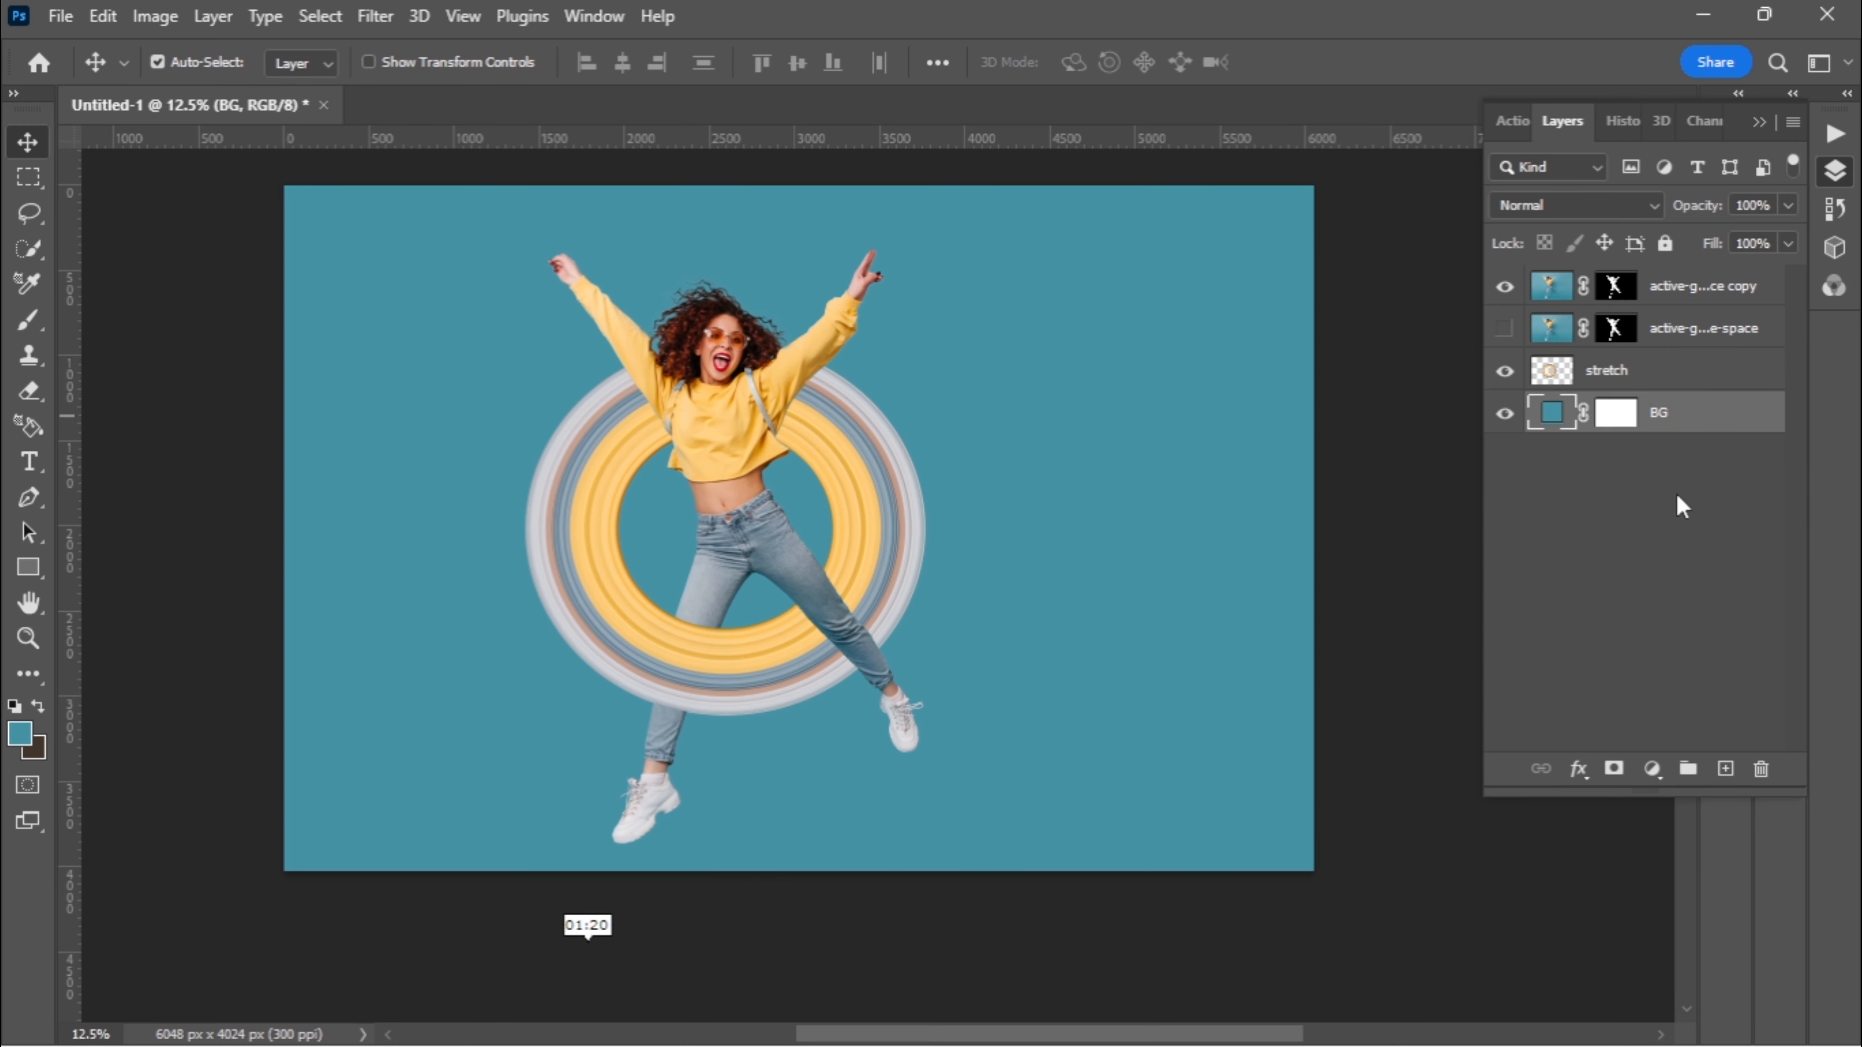
click(1726, 770)
double_click(1609, 413)
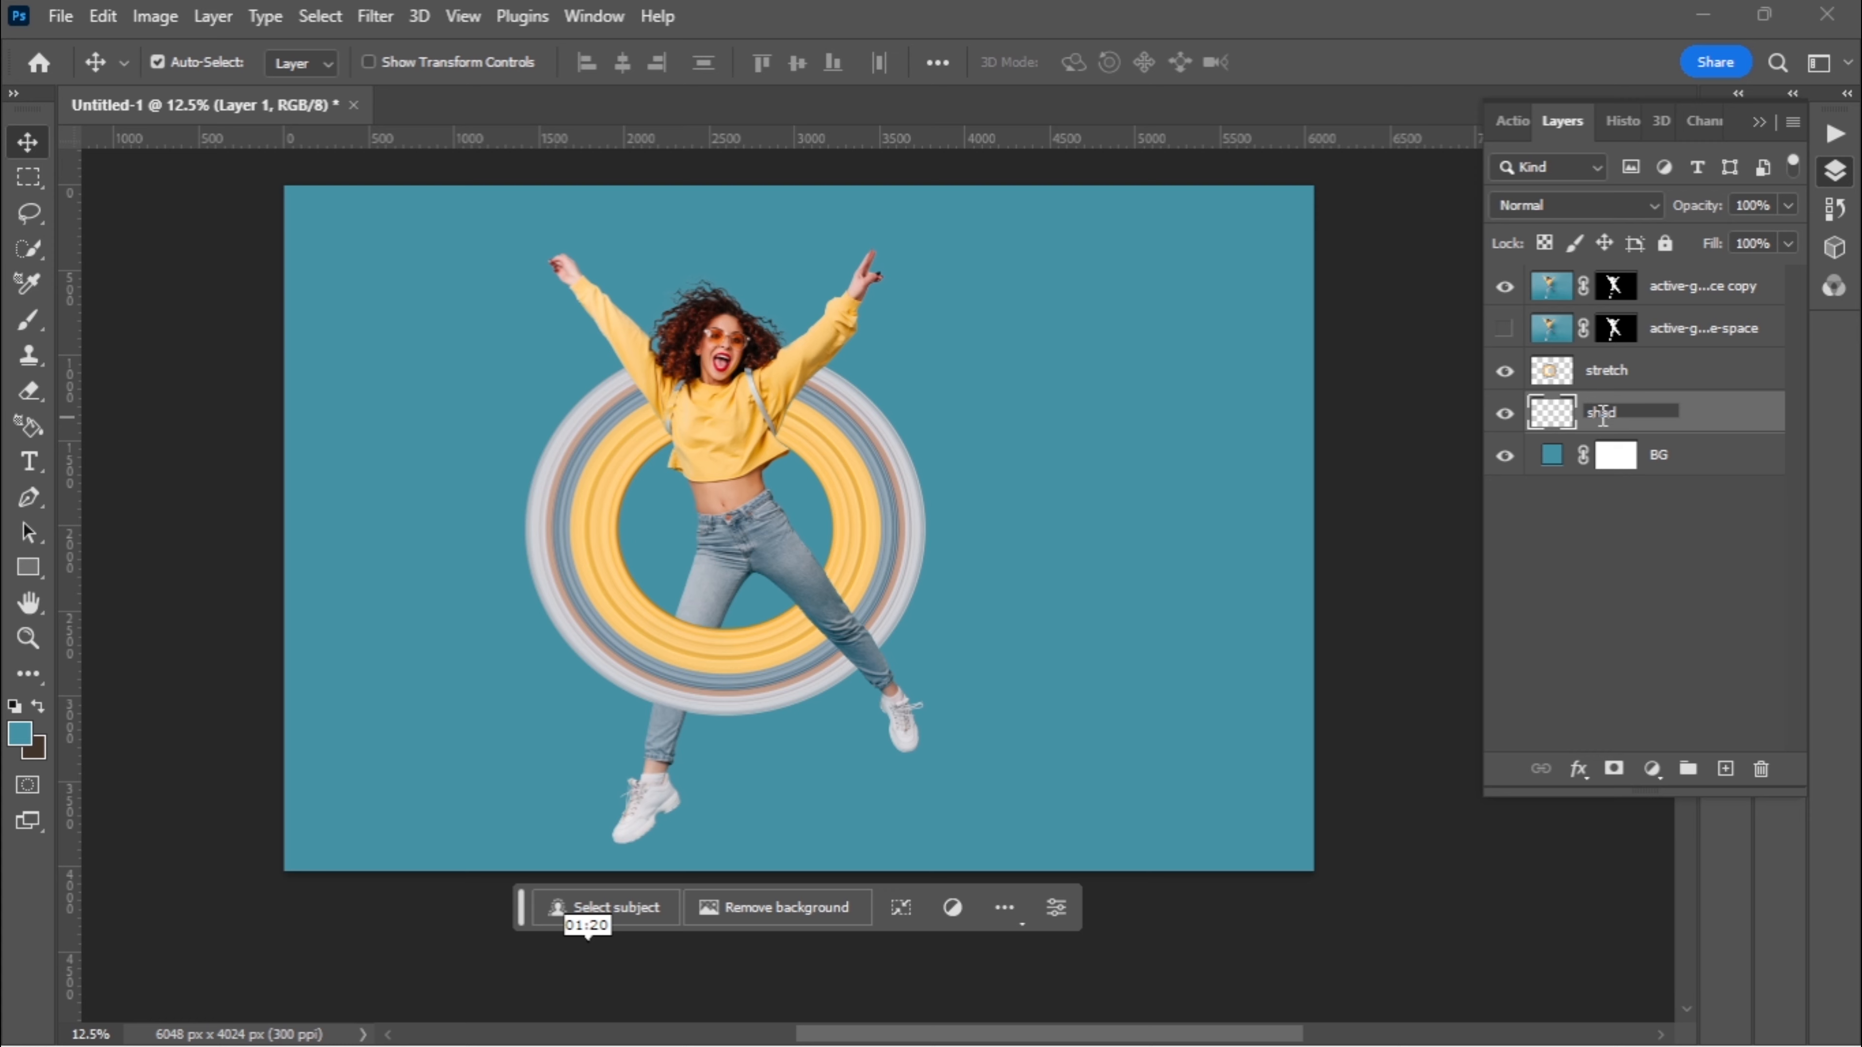
click(1569, 585)
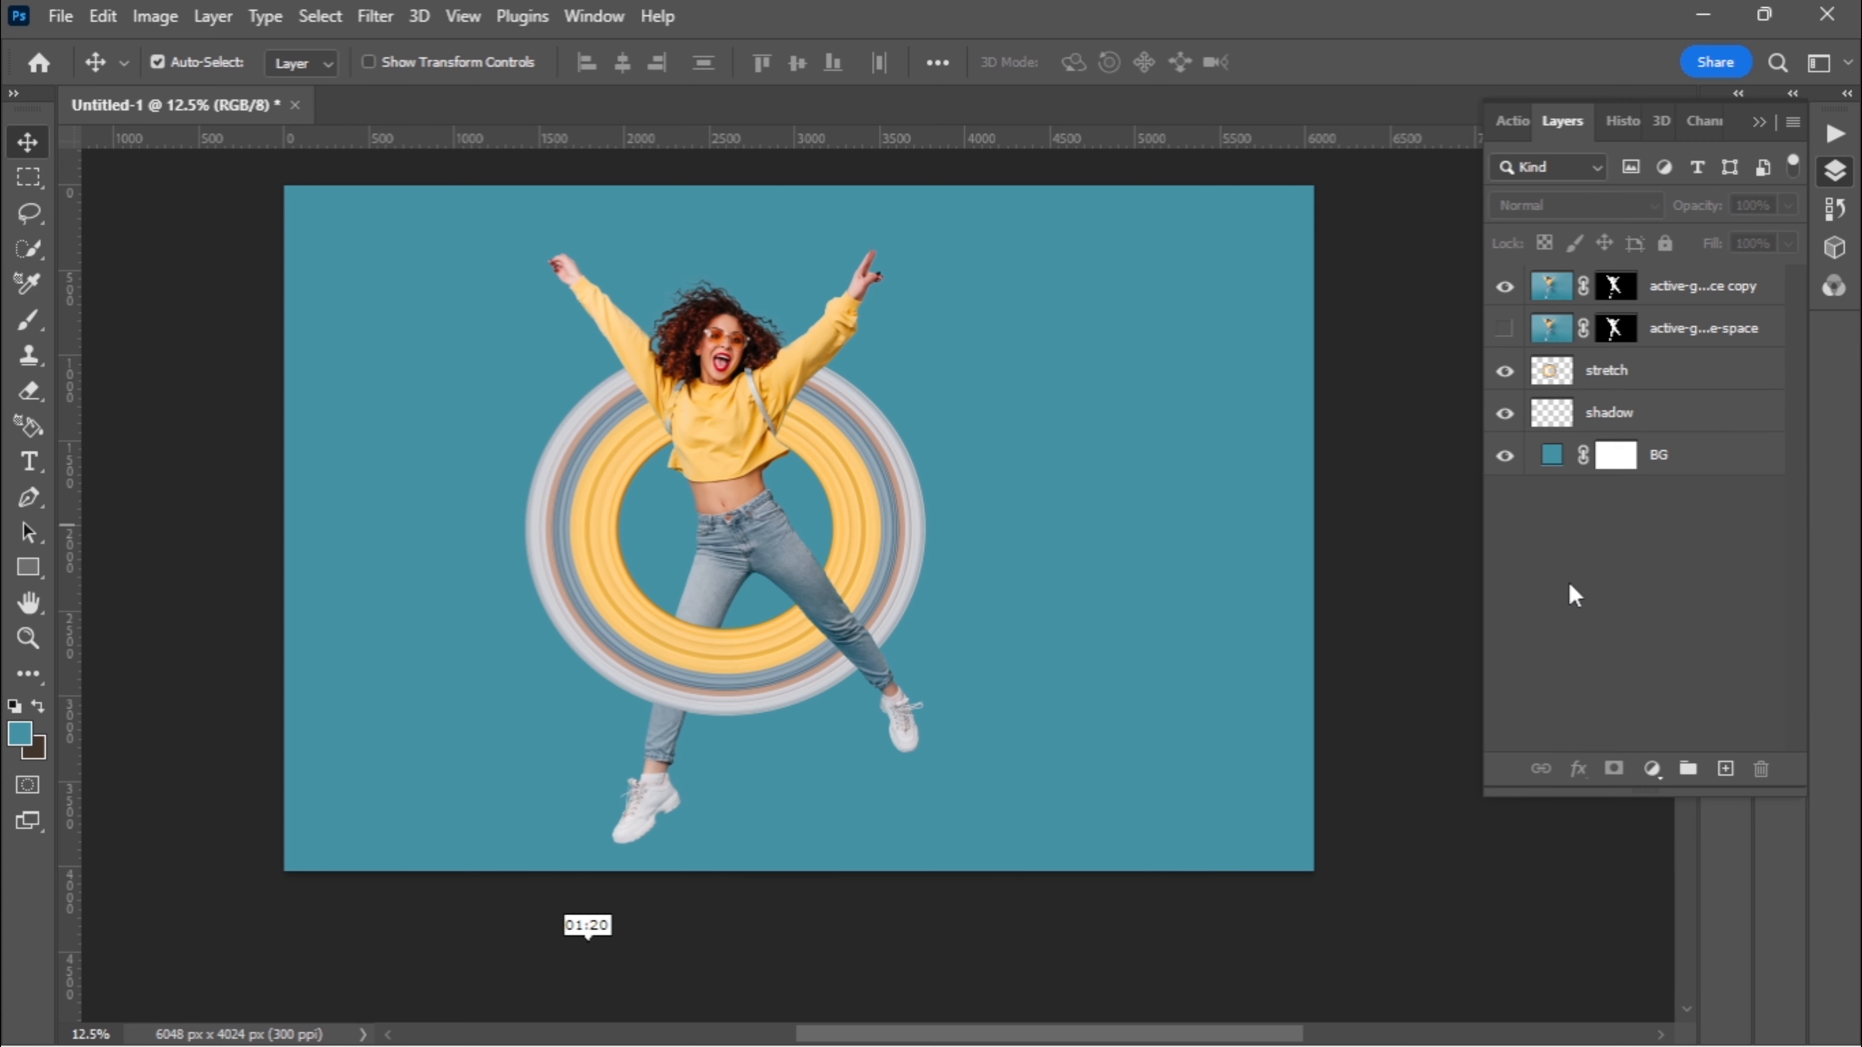
Select the "shadow" layer and set up a soft Brush at 1102 px, 0% hardness and 18% flow
click(28, 320)
right_click(468, 753)
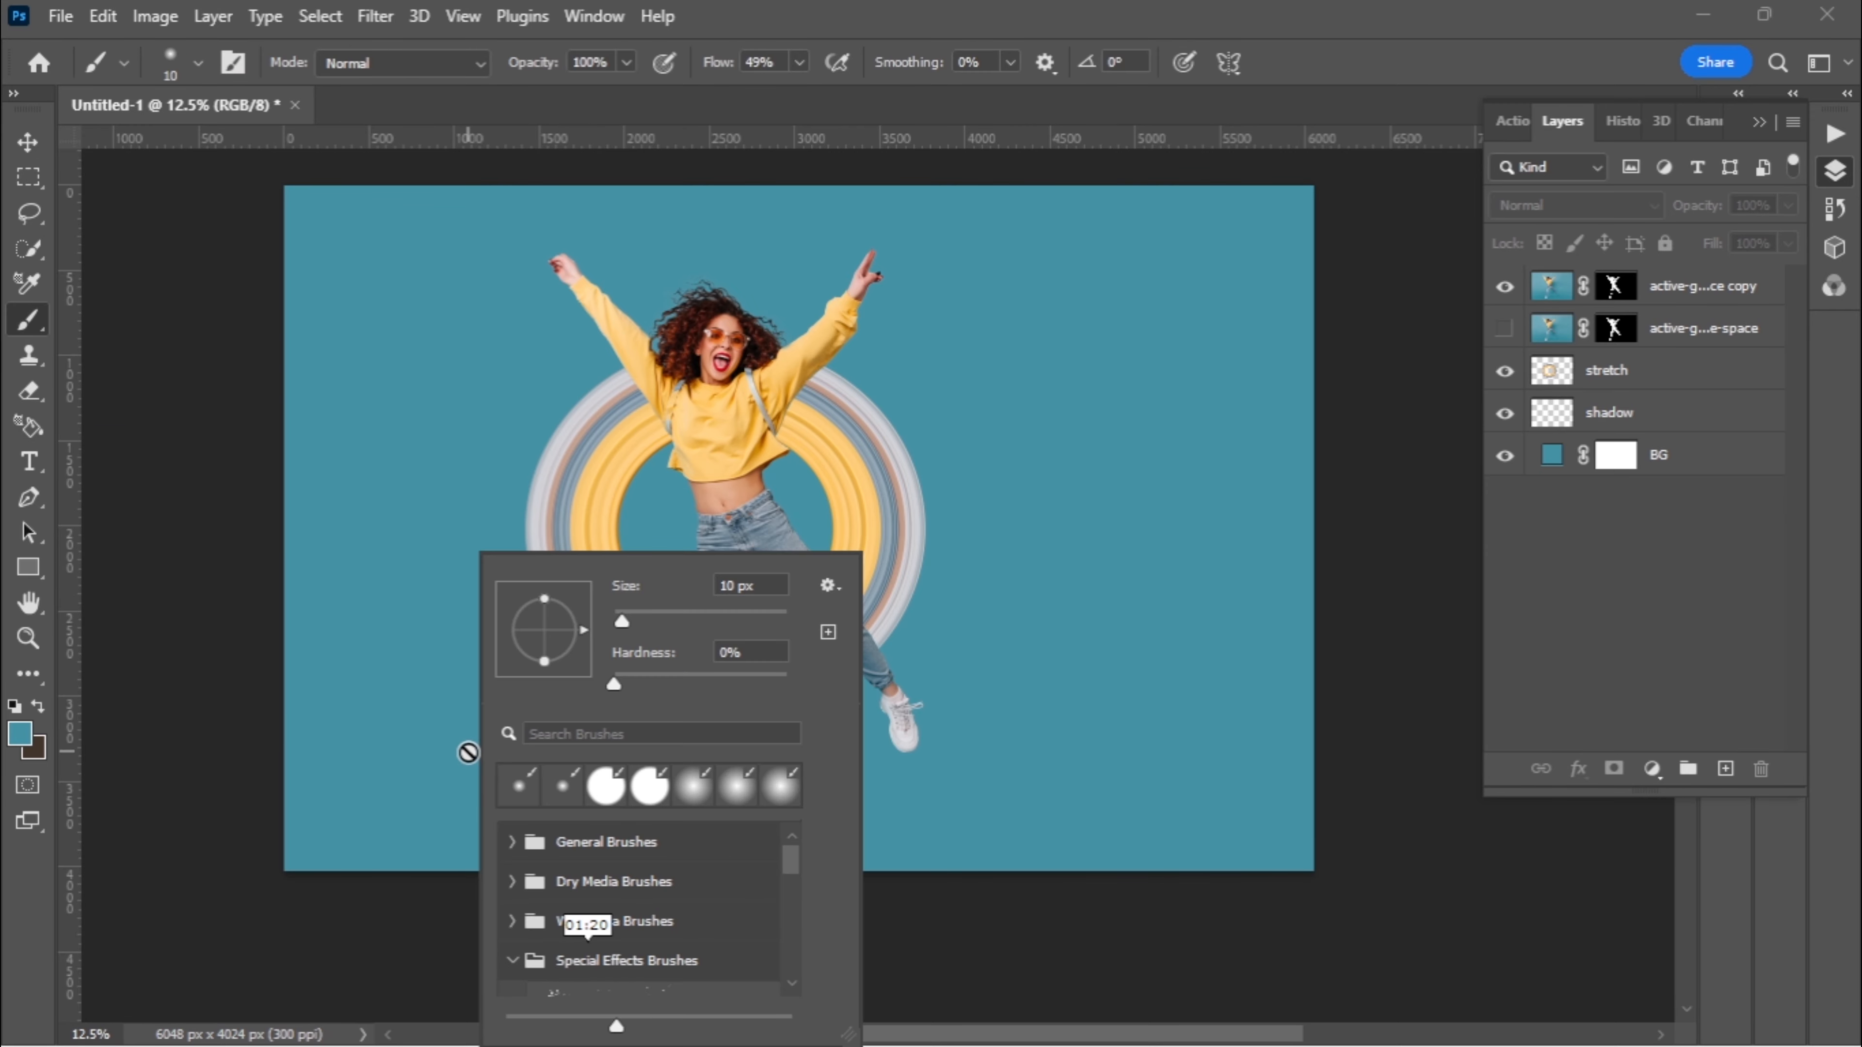
click(1558, 413)
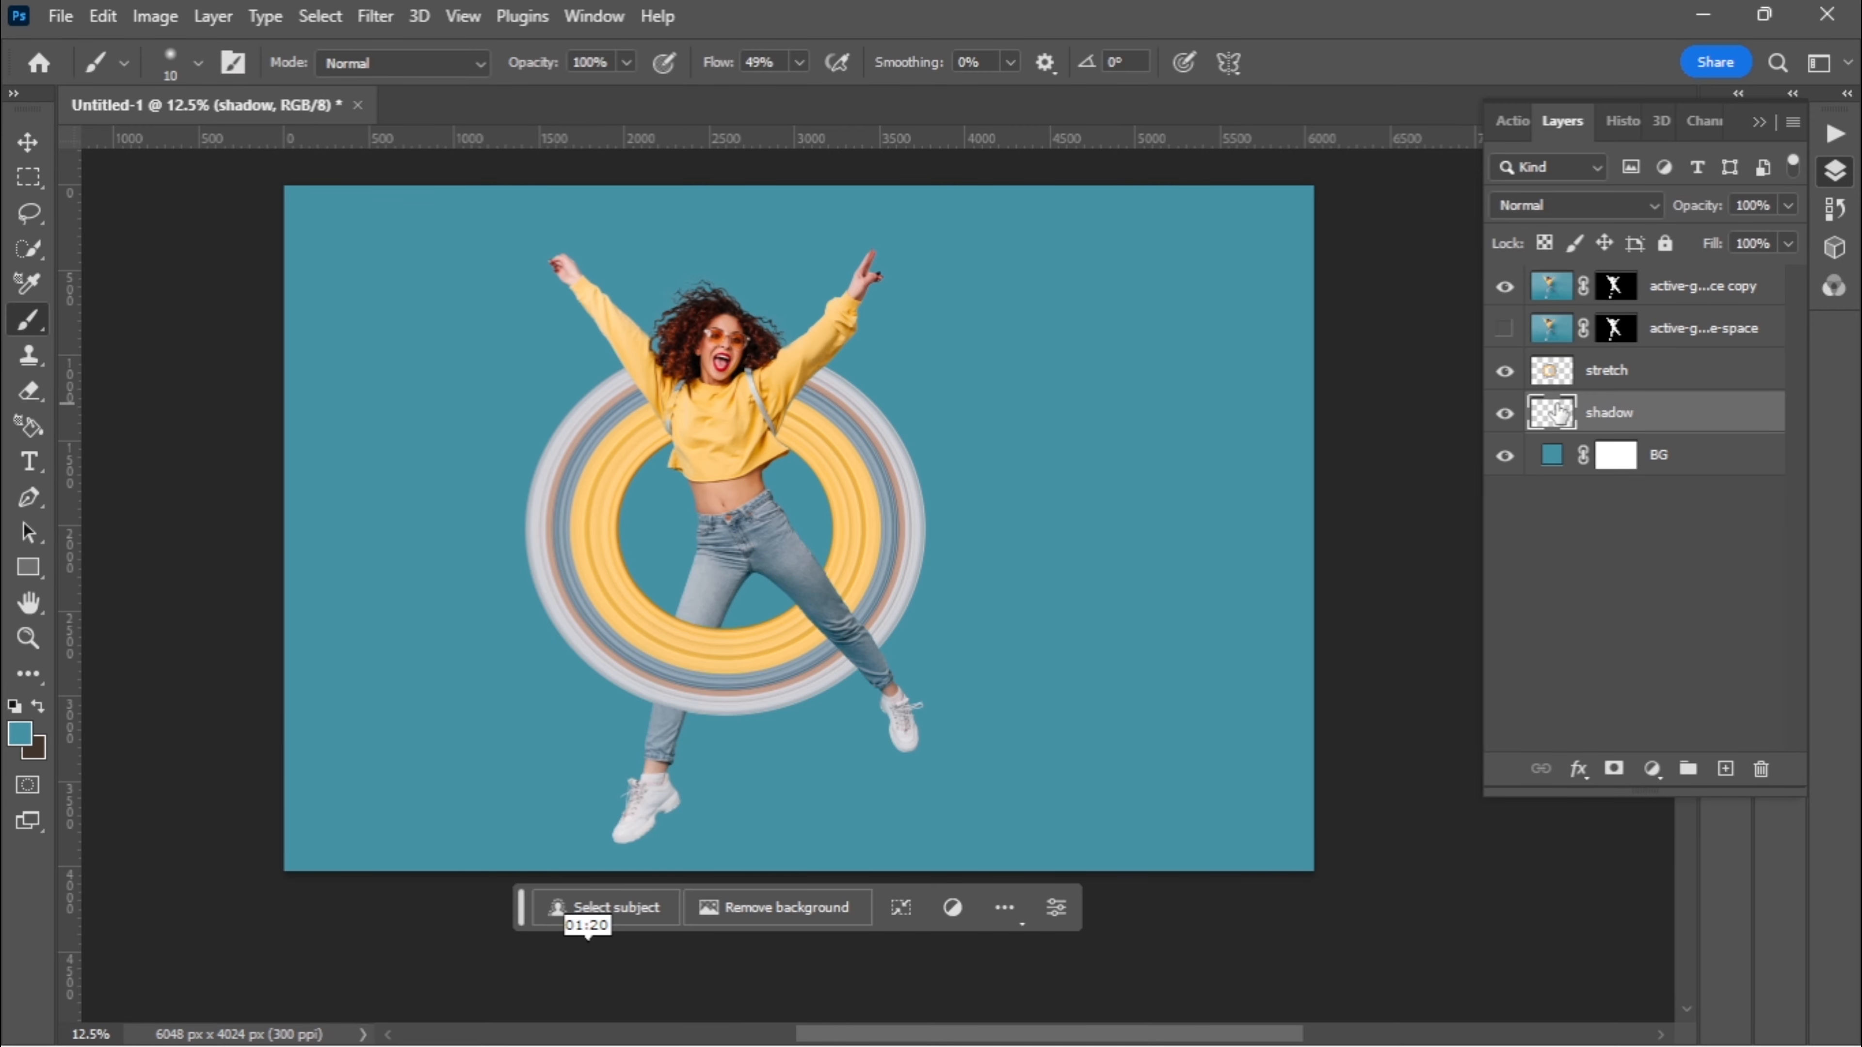
right_click(460, 766)
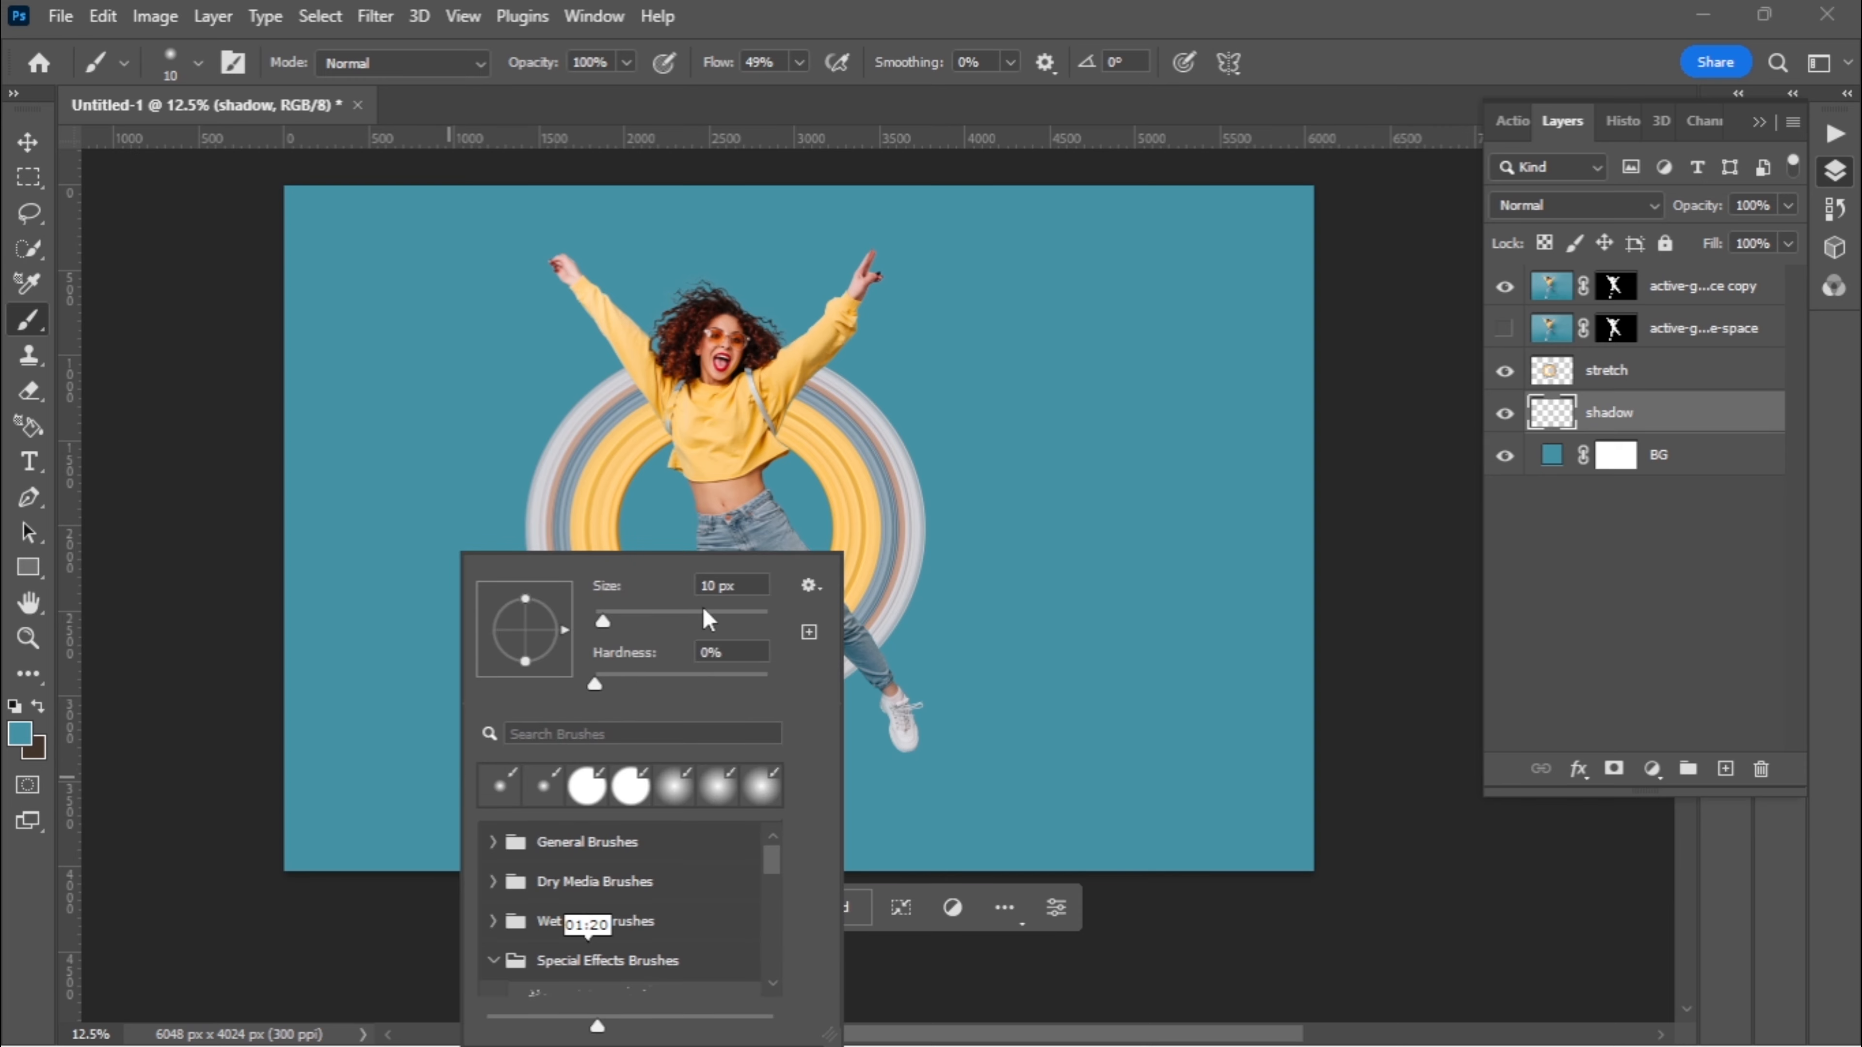
drag(705, 611, 720, 617)
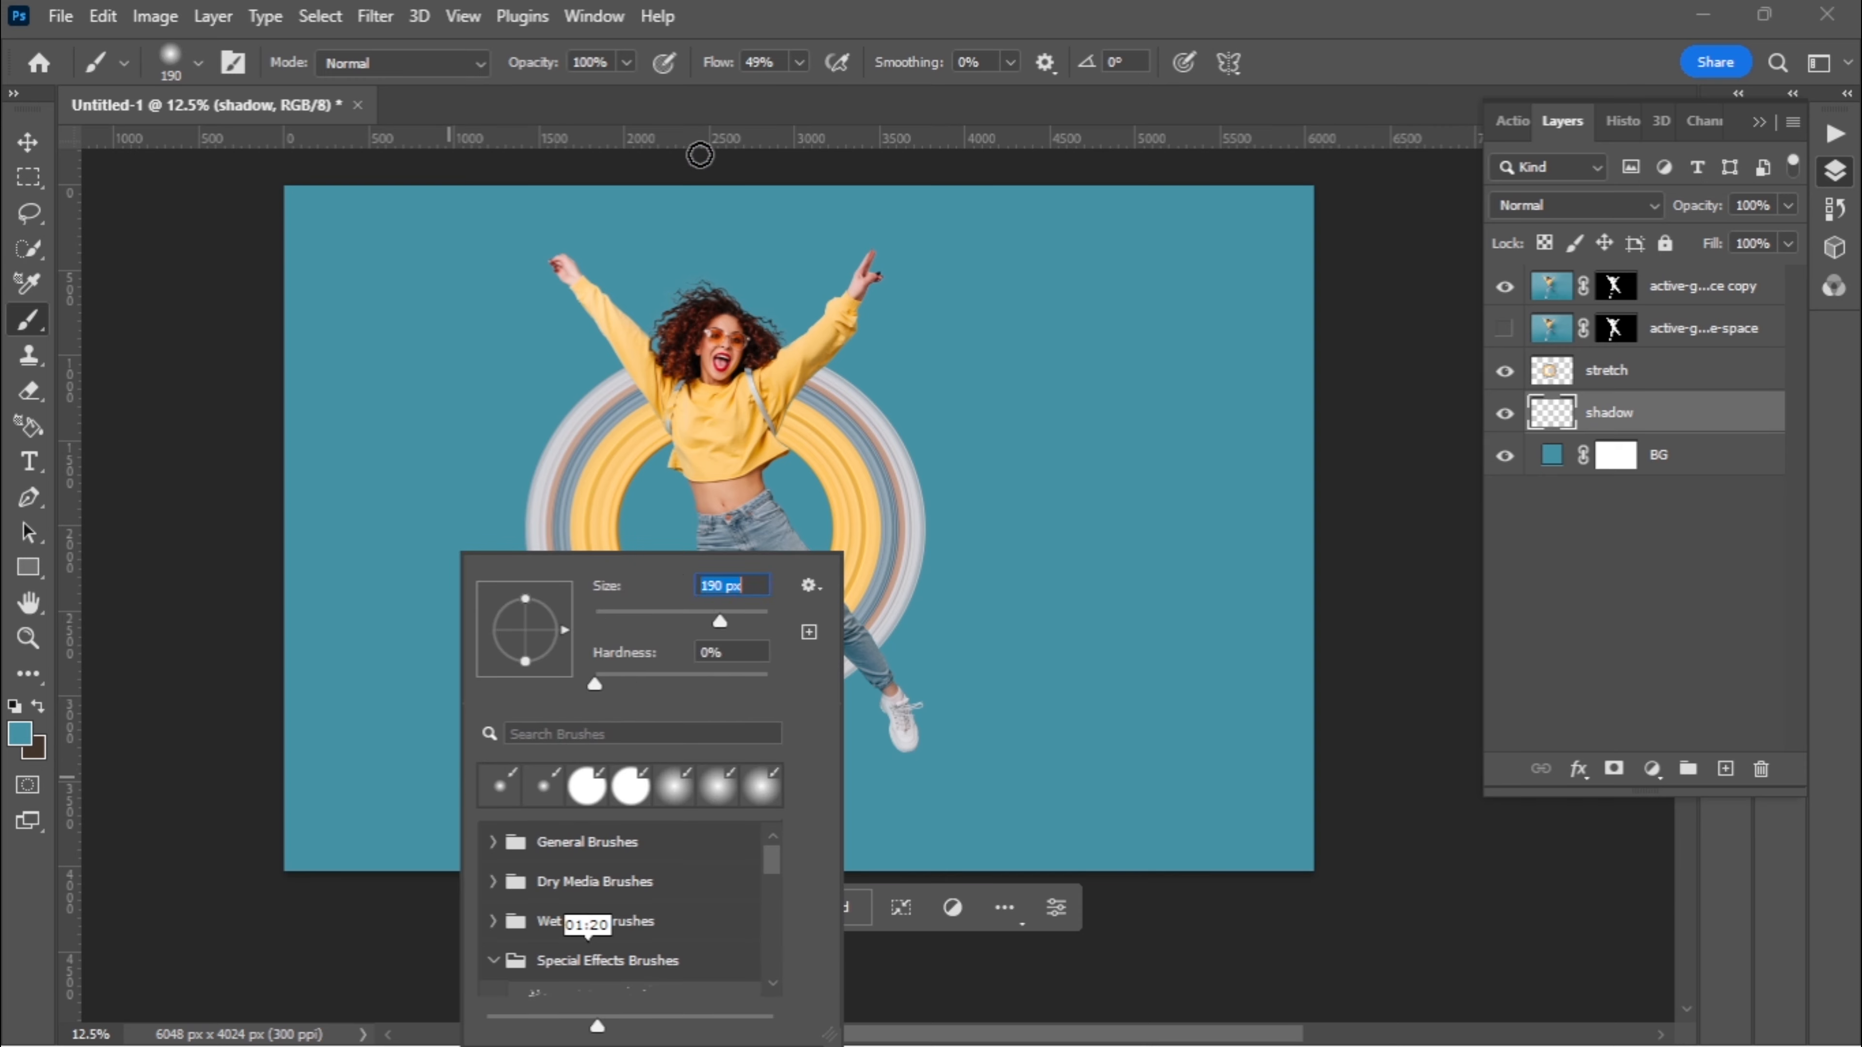
click(799, 64)
click(760, 94)
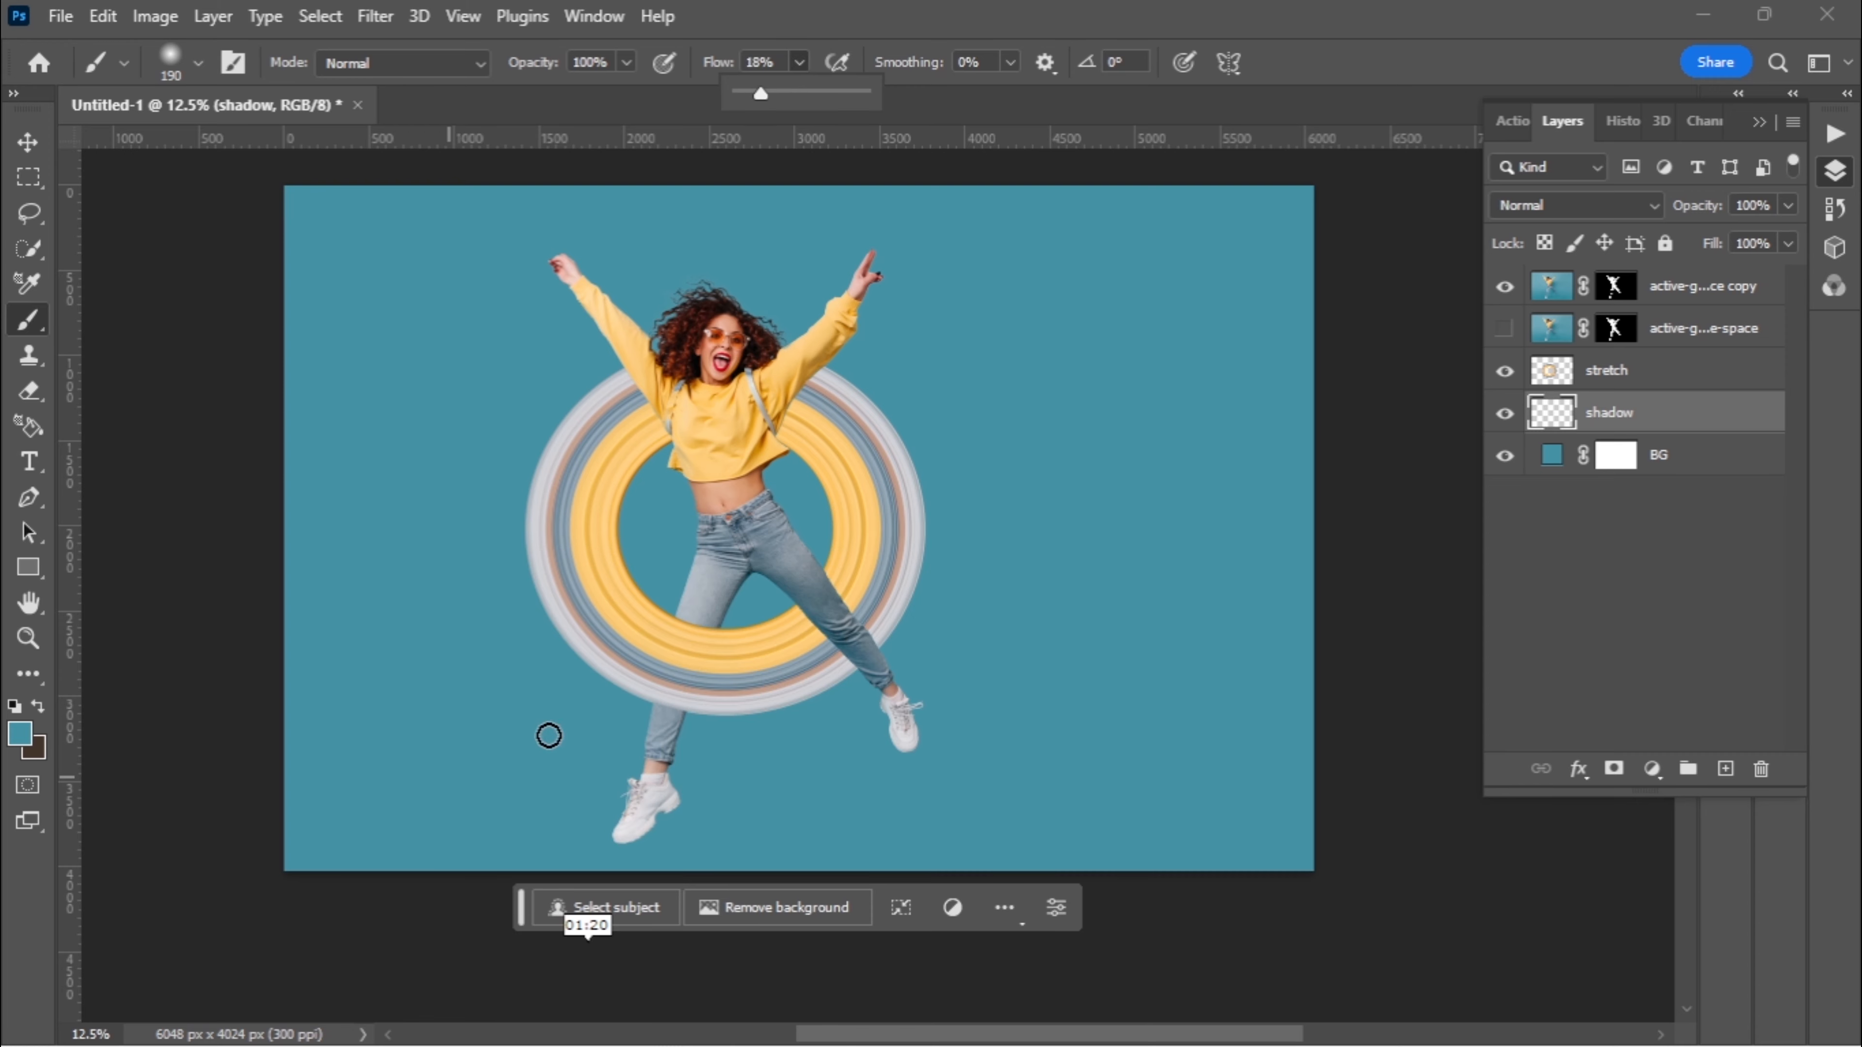
right_click(384, 757)
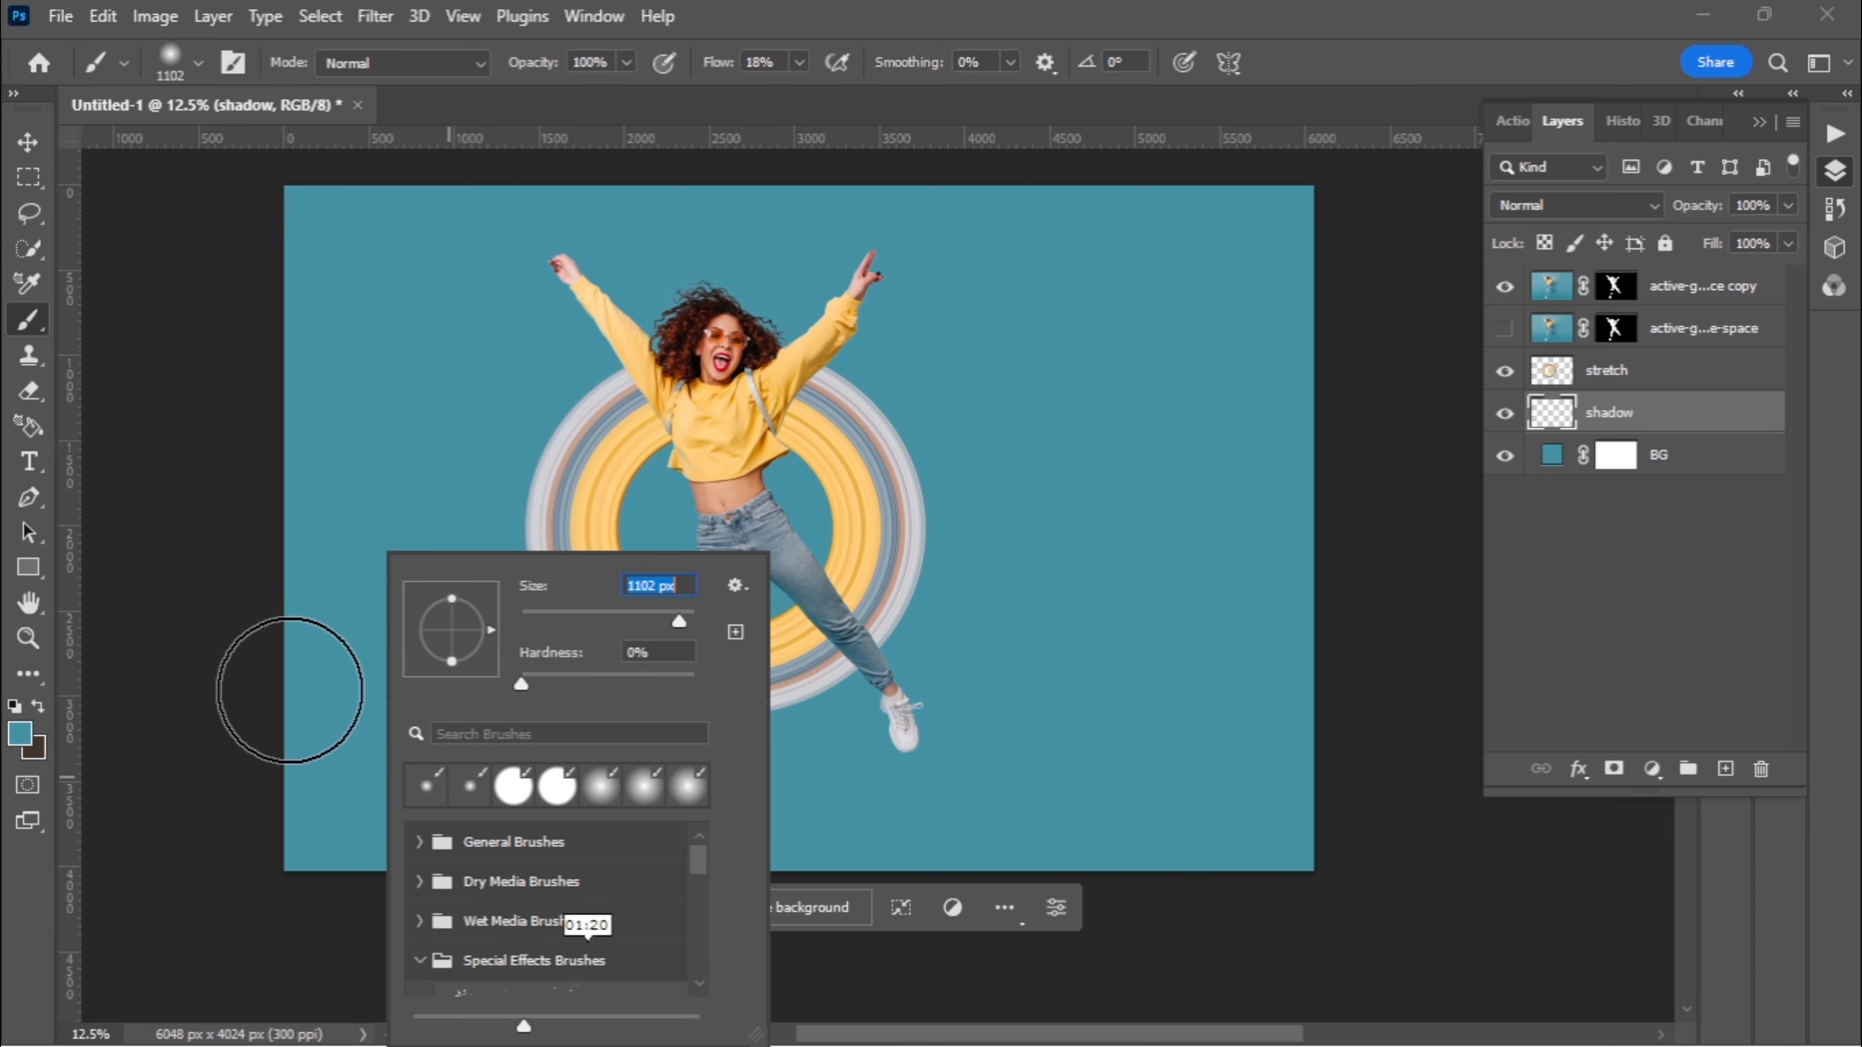
Set the foreground color to black, paint a soft round spot on the empty blue area beside the woman, and undo the extra dab
click(18, 732)
text(000000)
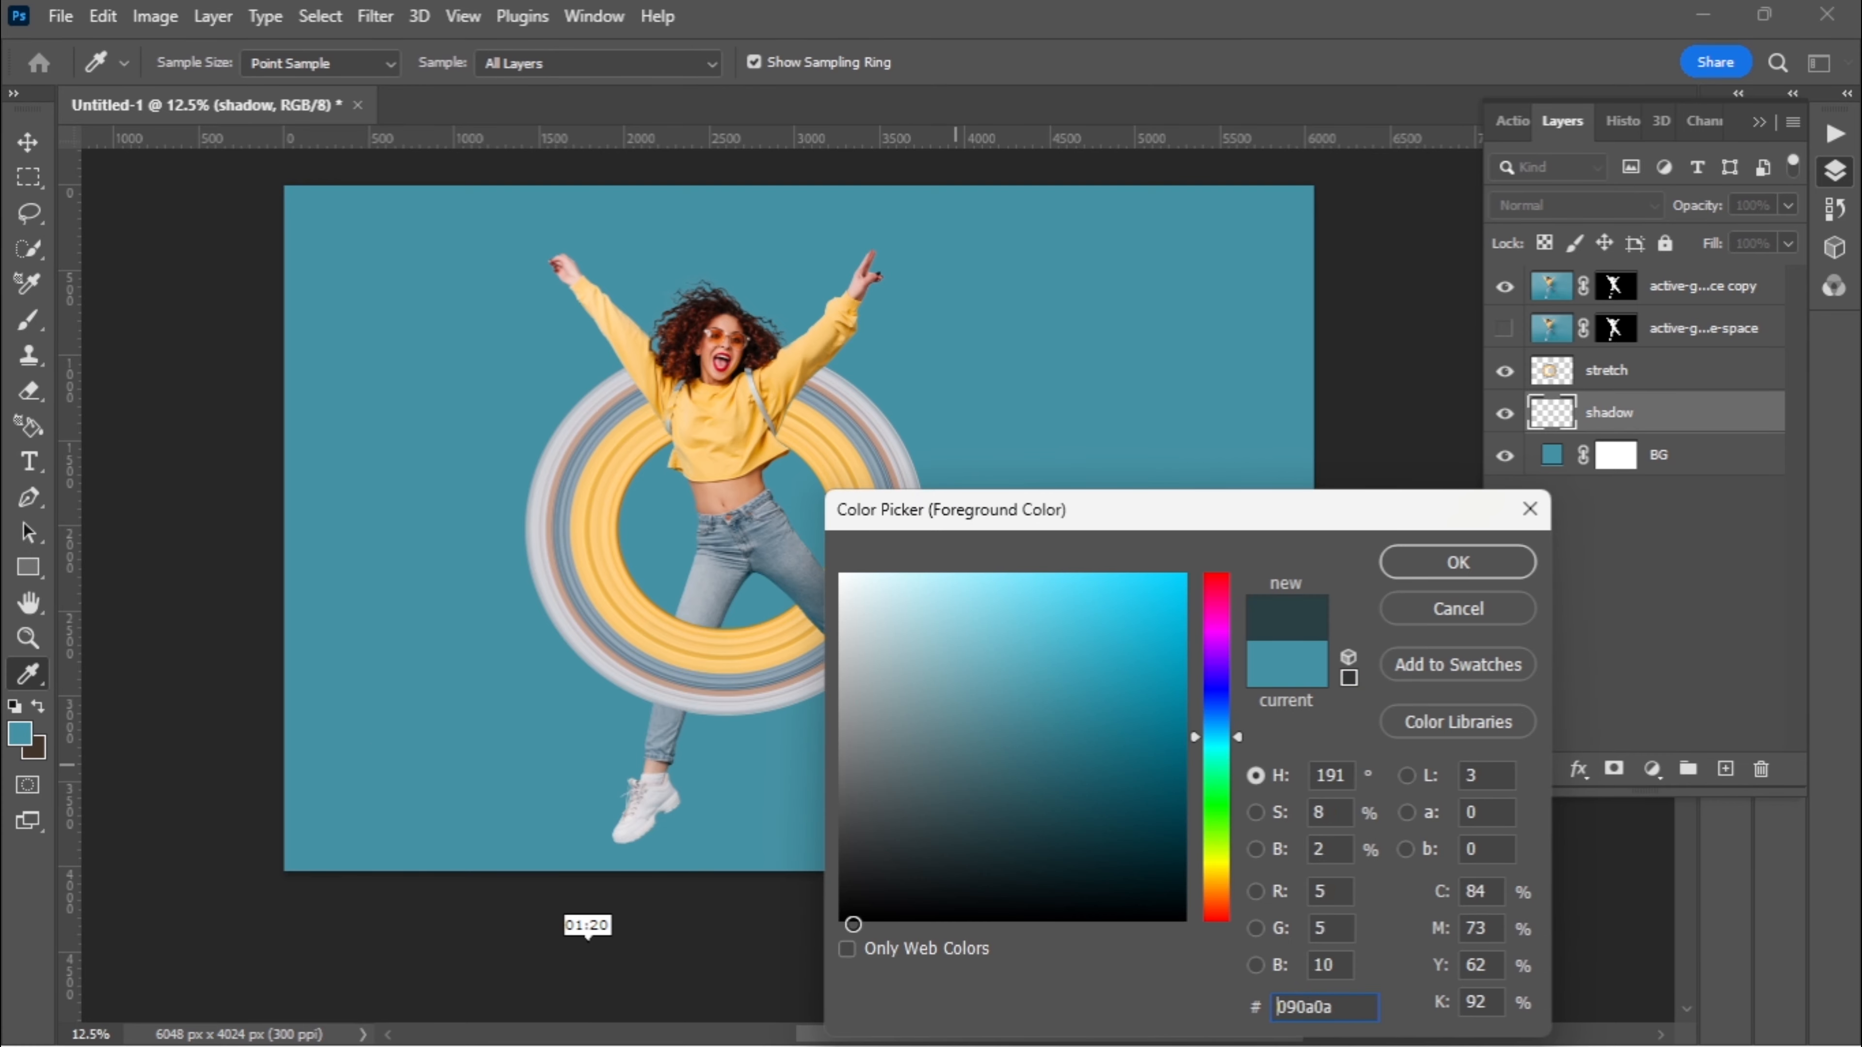
click(1418, 579)
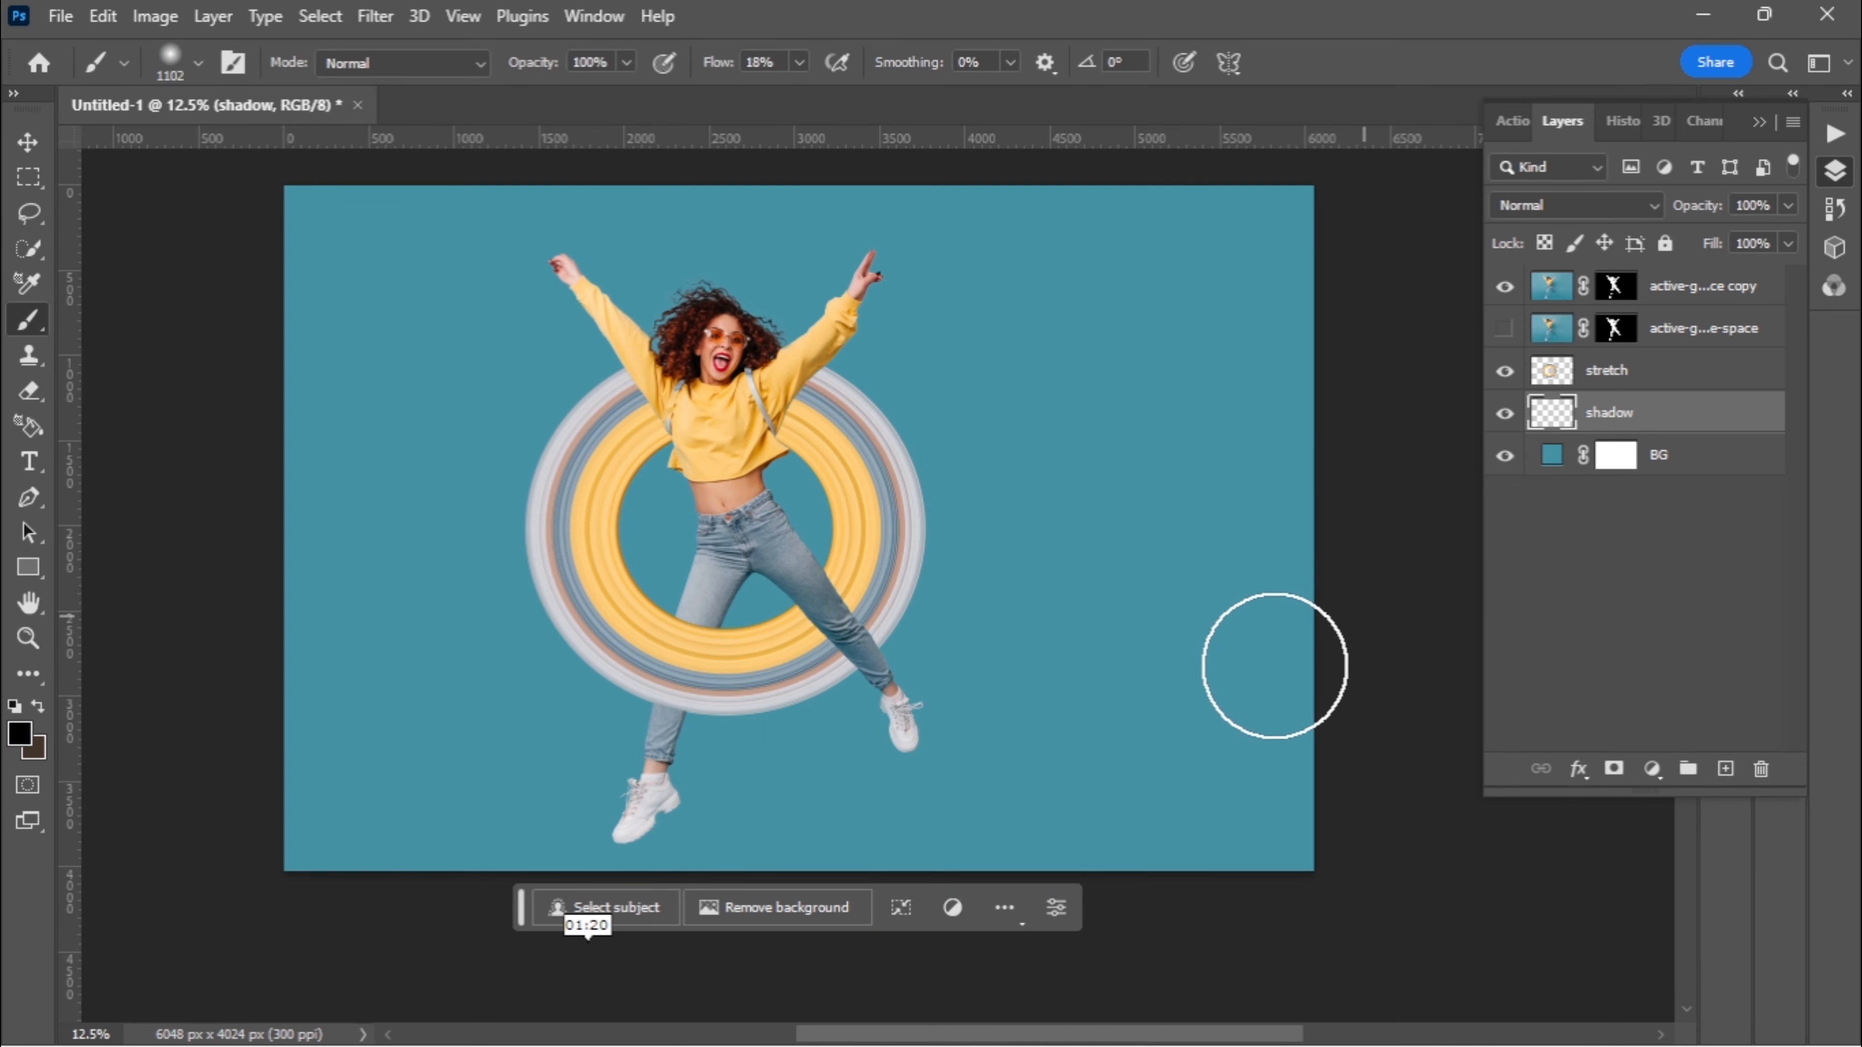
drag(1072, 753, 1067, 729)
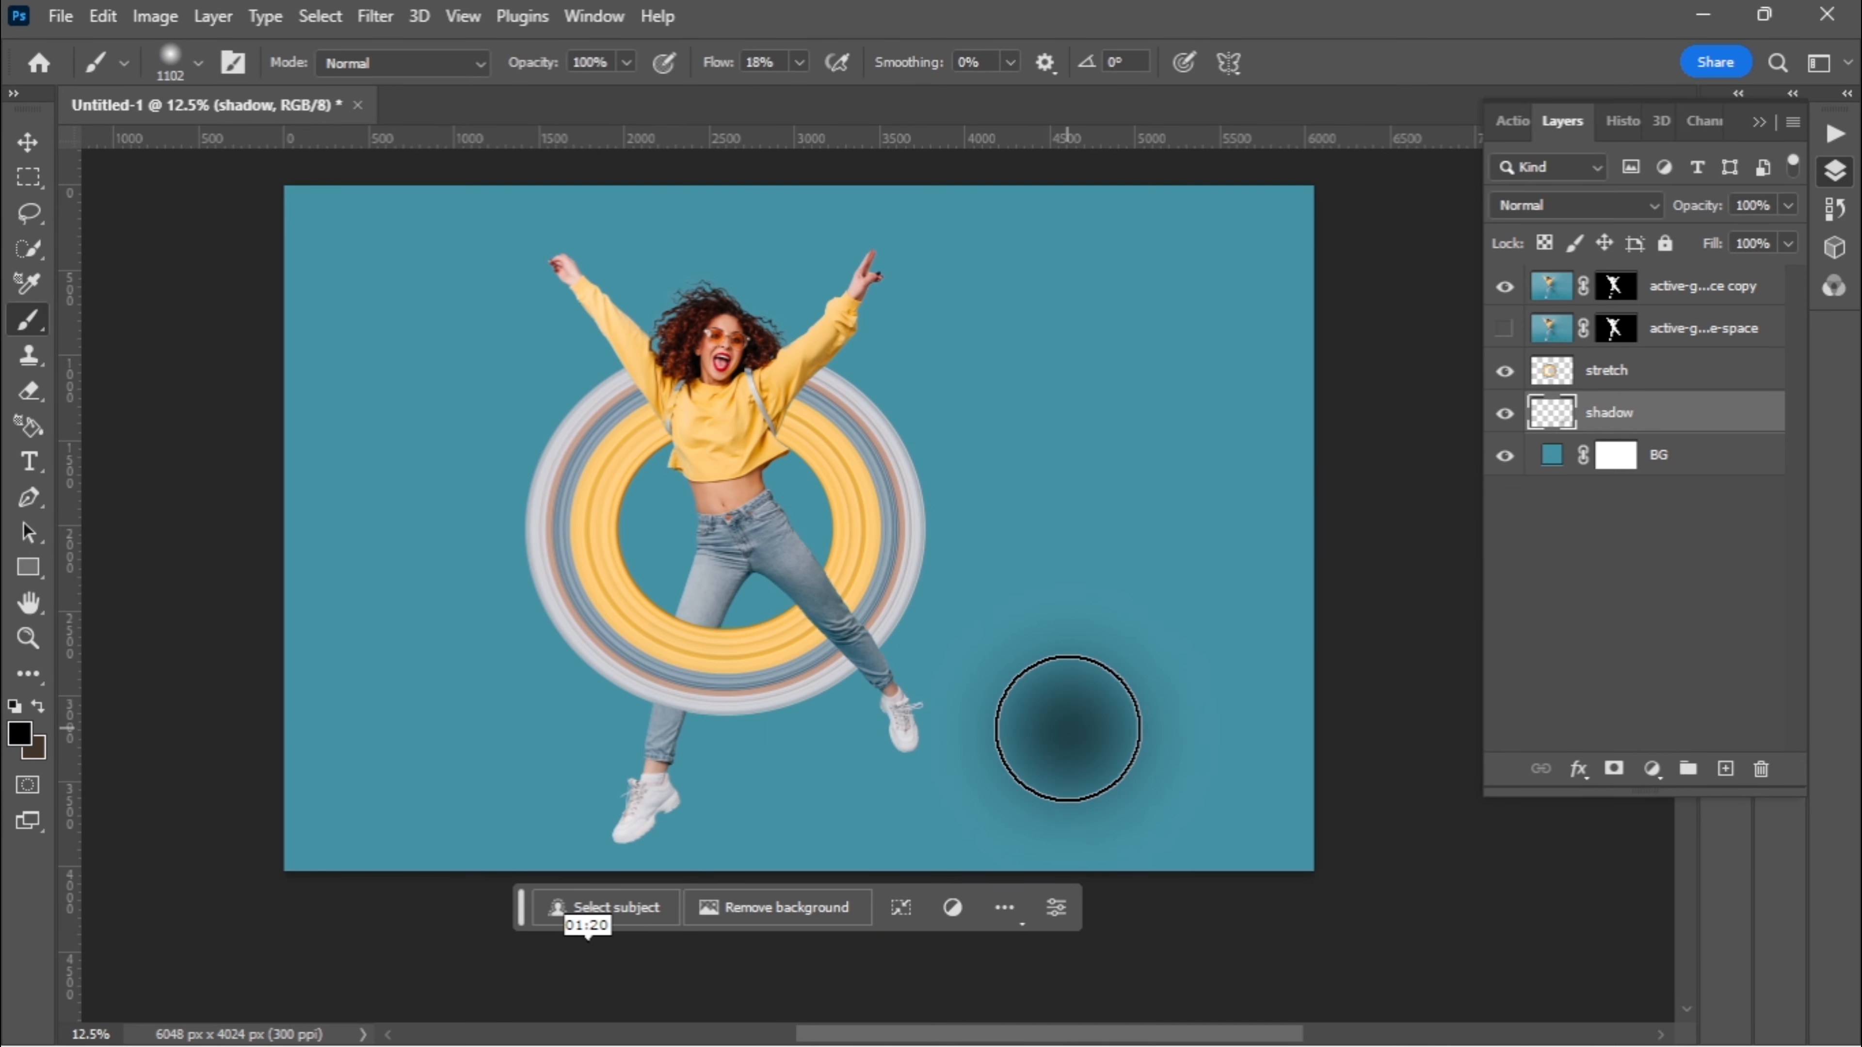
click(1067, 728)
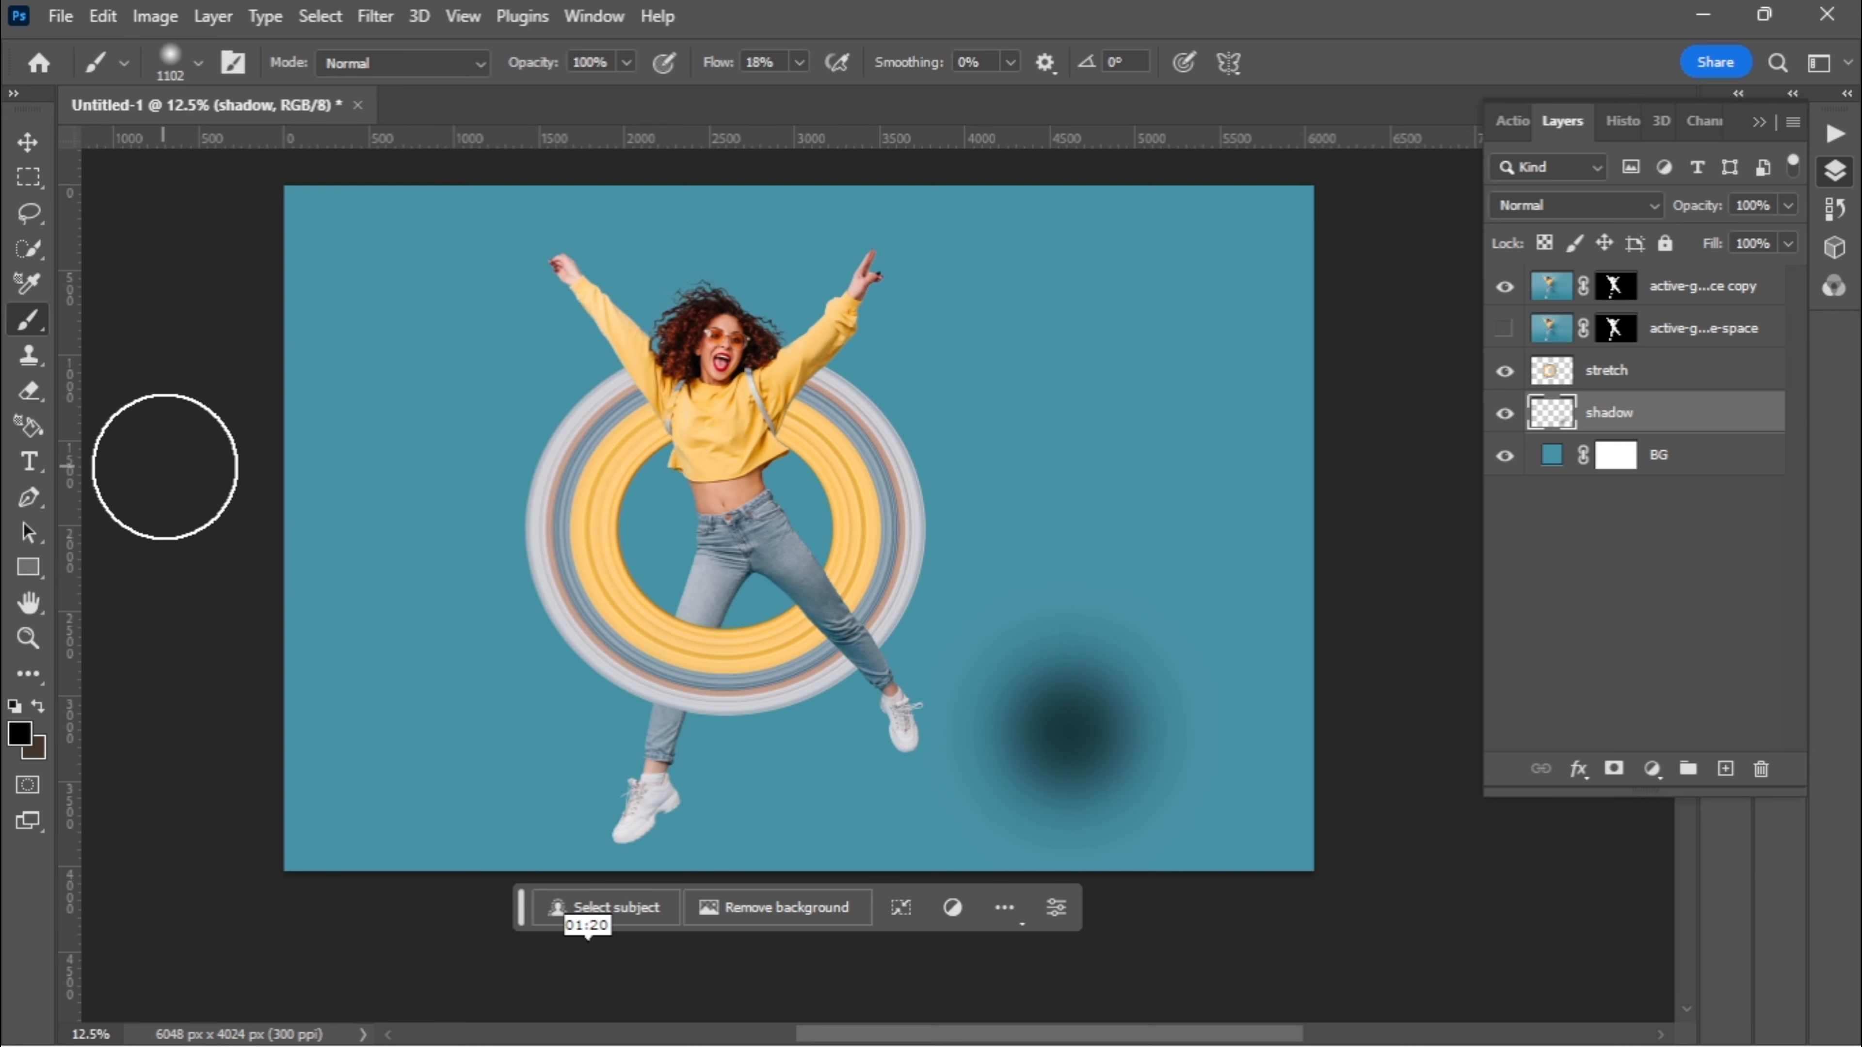
key(ctrl+z)
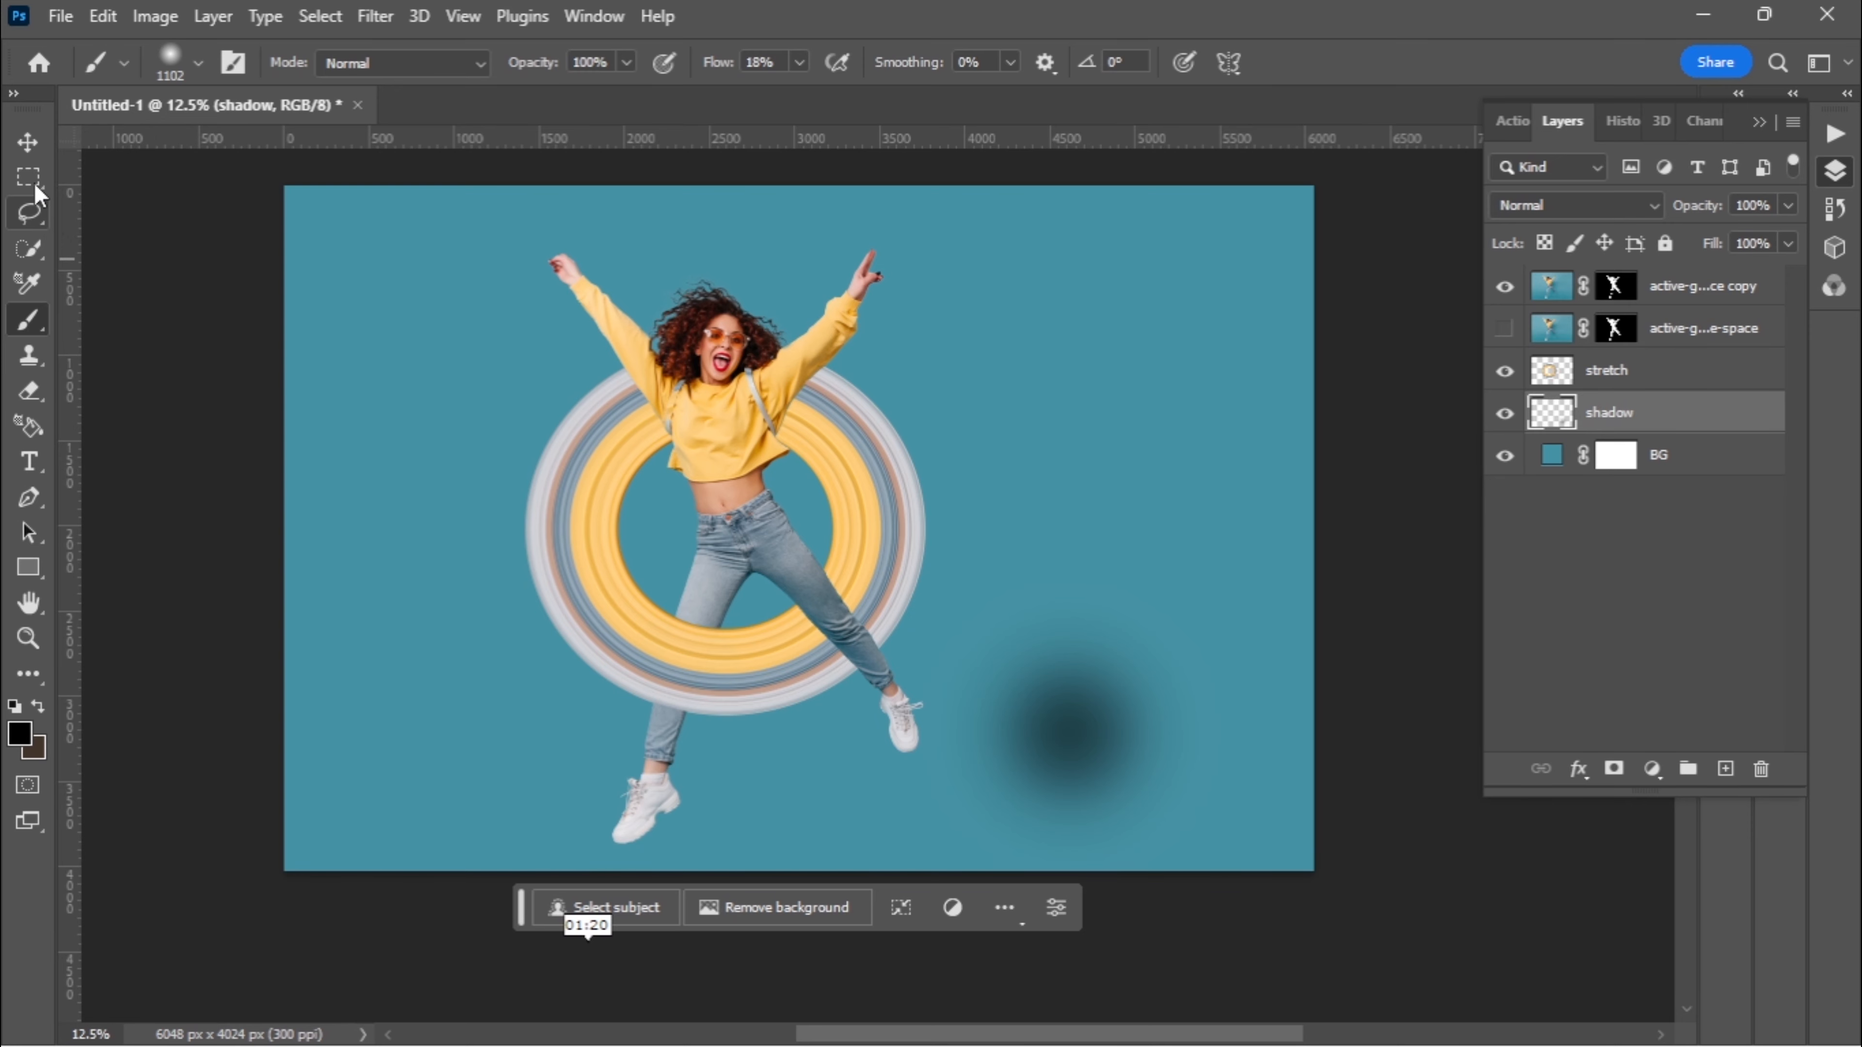
Flatten the black spot to 7.46% height, place it just below the woman's lower shoe, and set the "shadow" layer's opacity to 76%
click(27, 142)
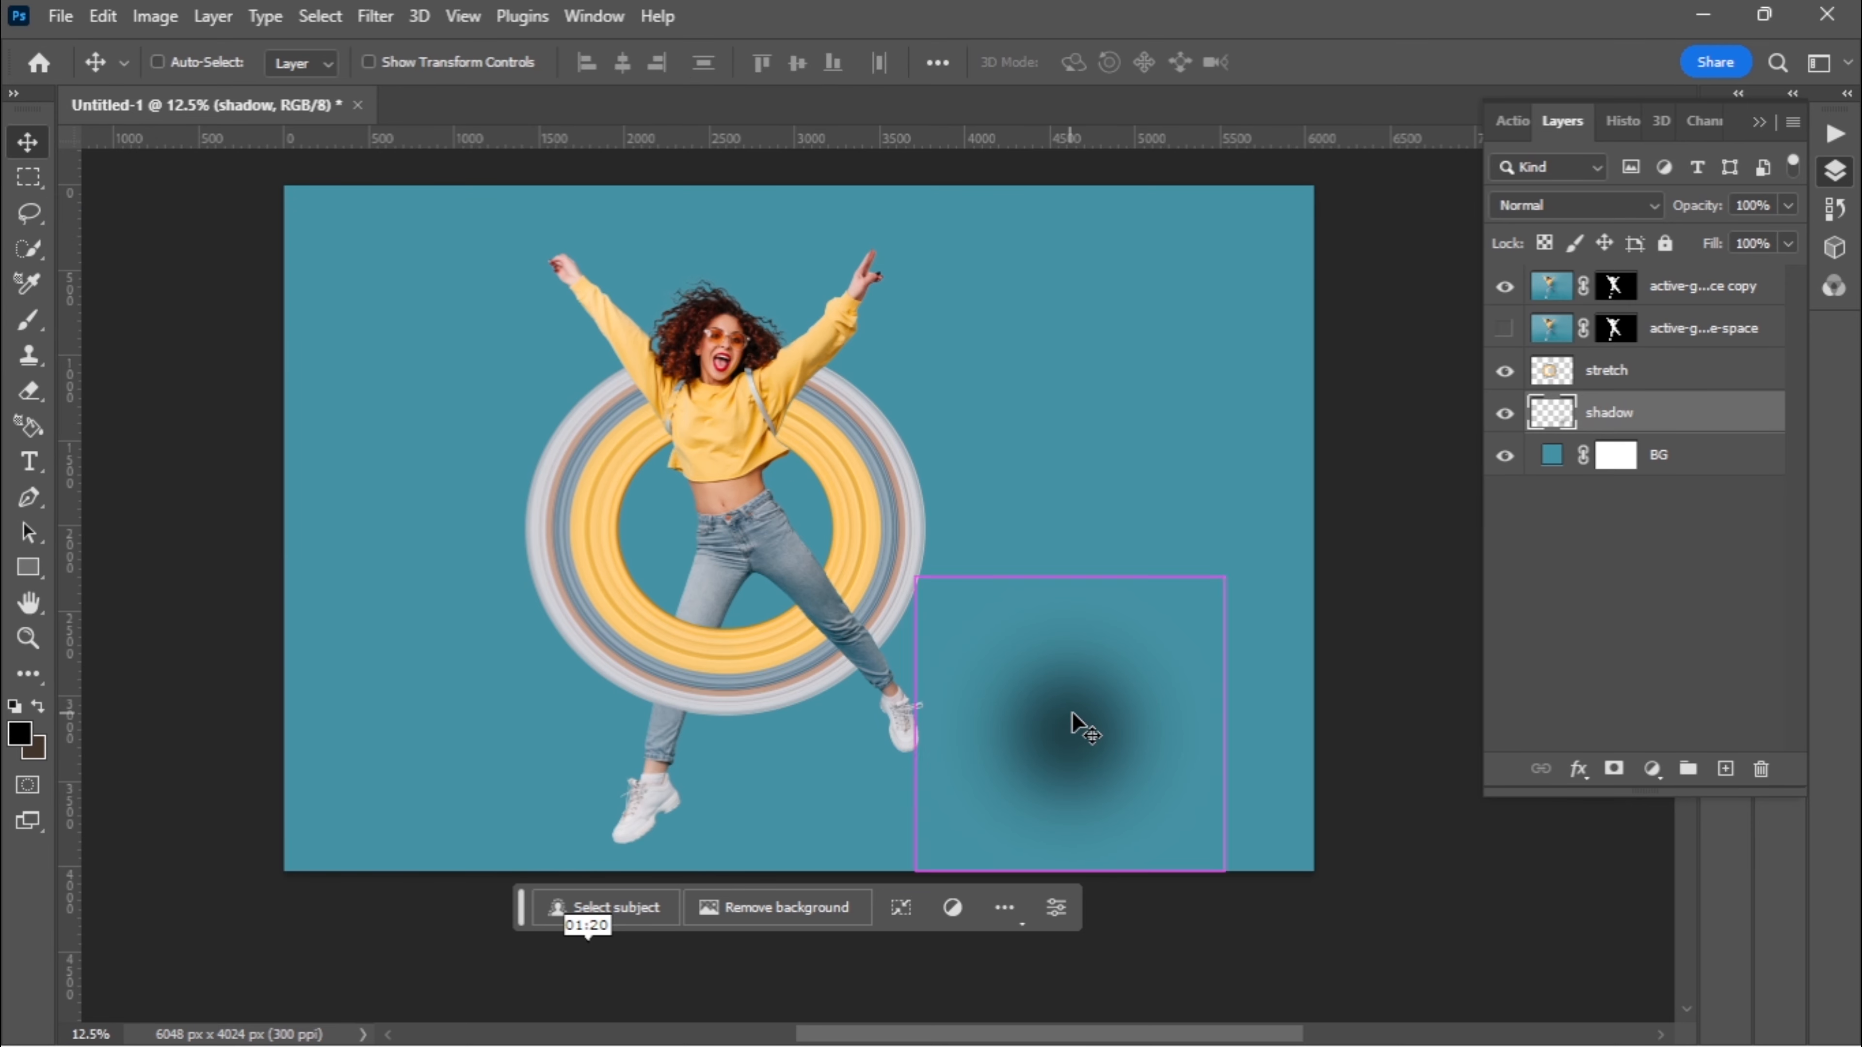
key(ctrl+t)
drag(1071, 579, 634, 857)
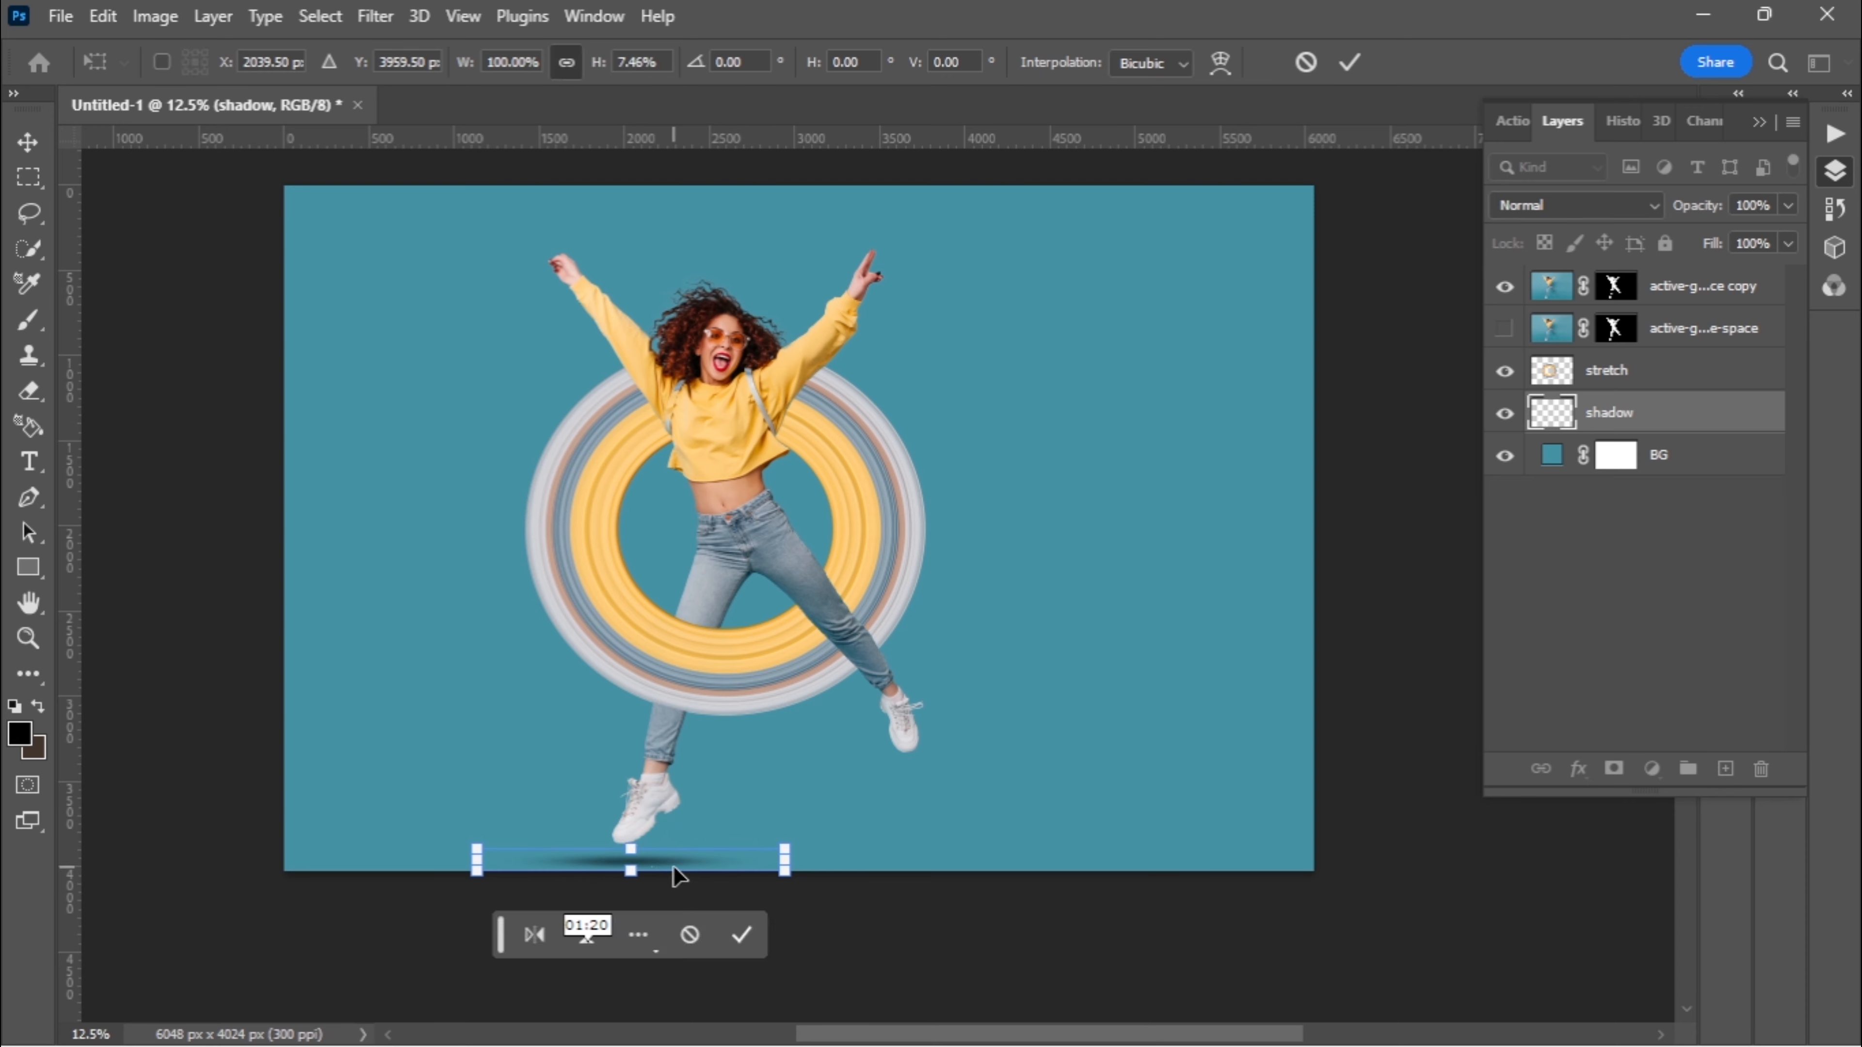
key(Left)
key(Left)
key(Left)
key(Left)
key(Left)
key(Left)
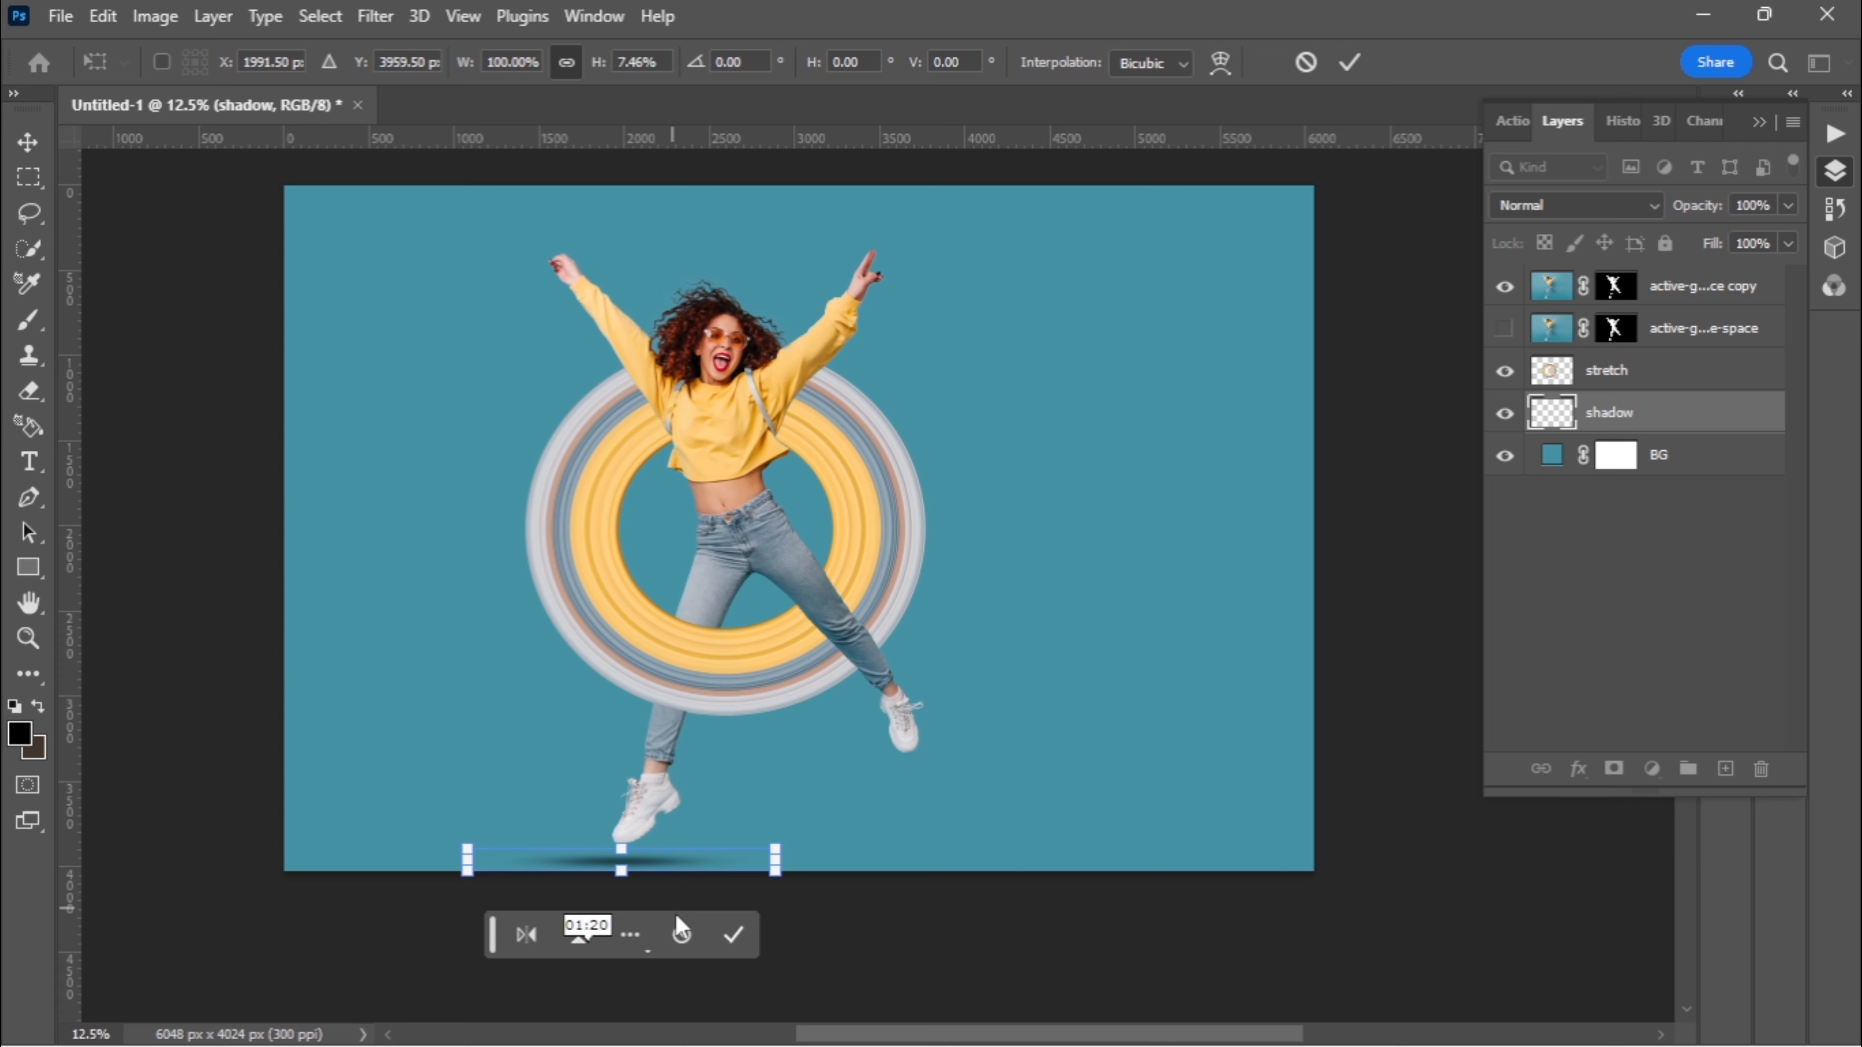
key(Left)
click(719, 938)
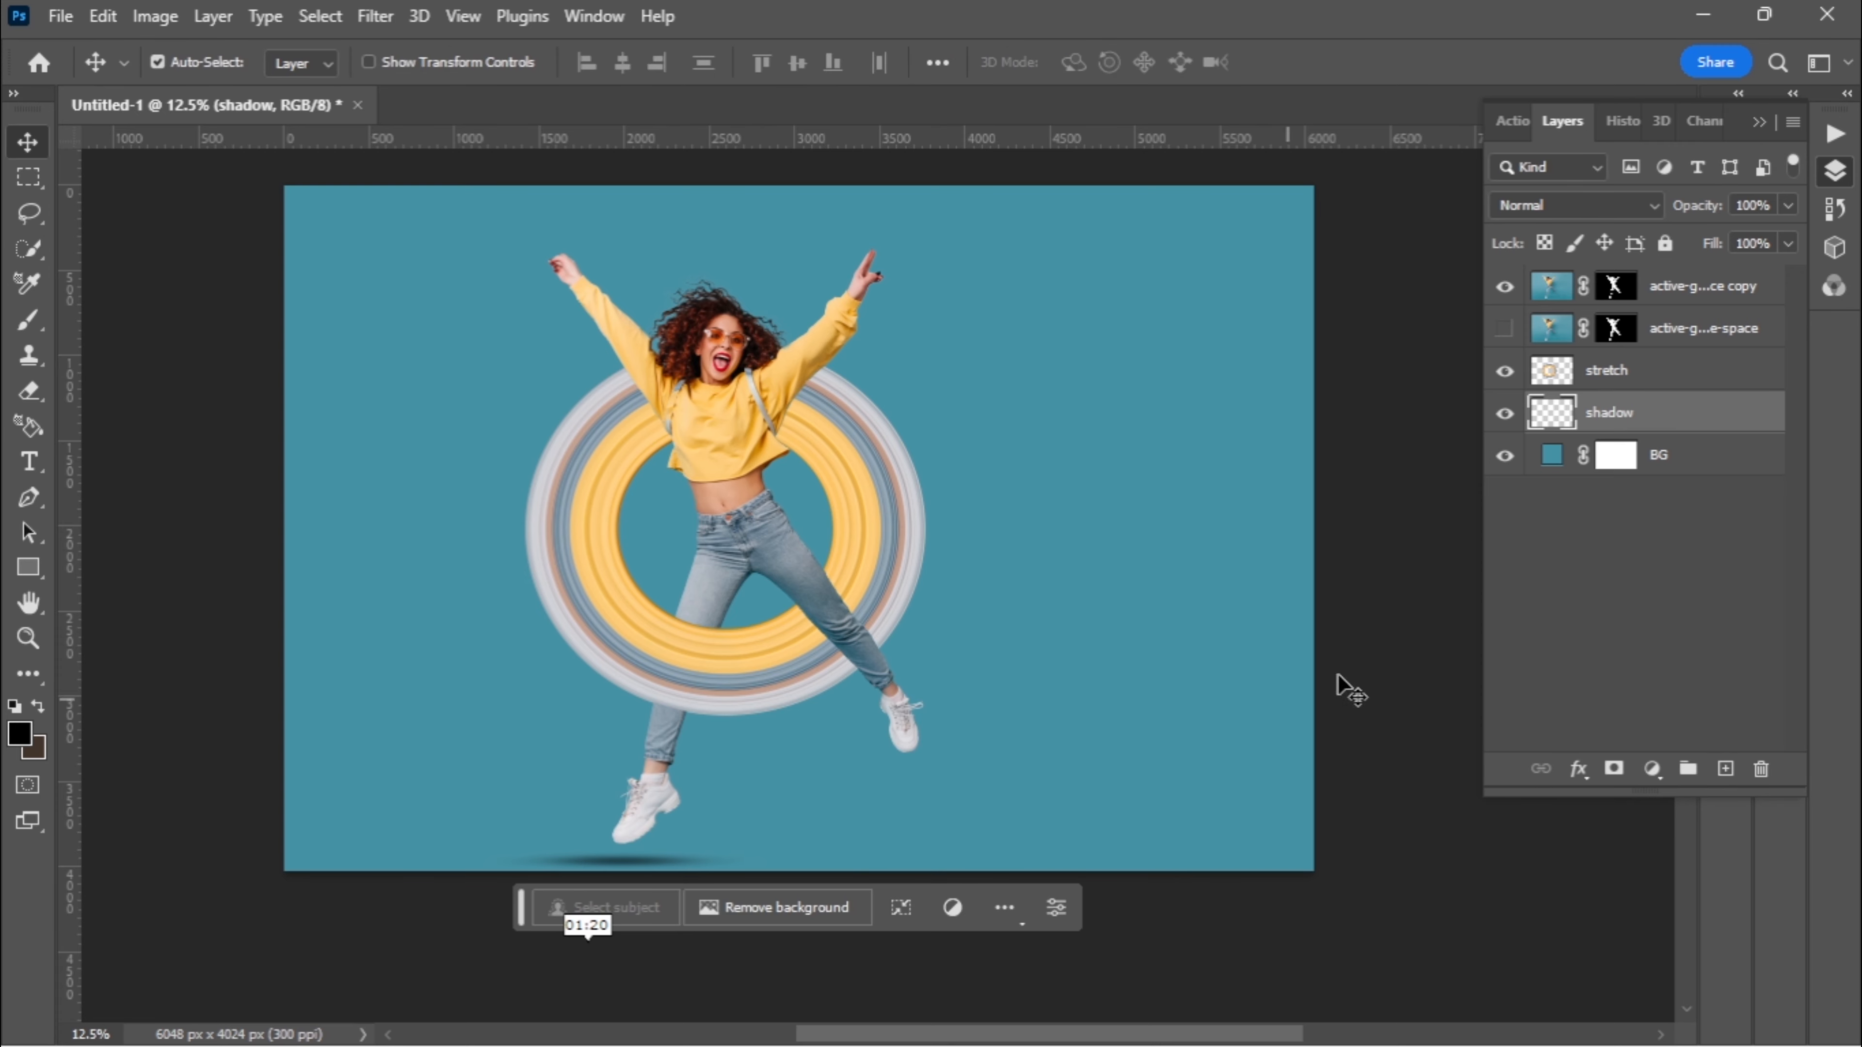
click(1781, 206)
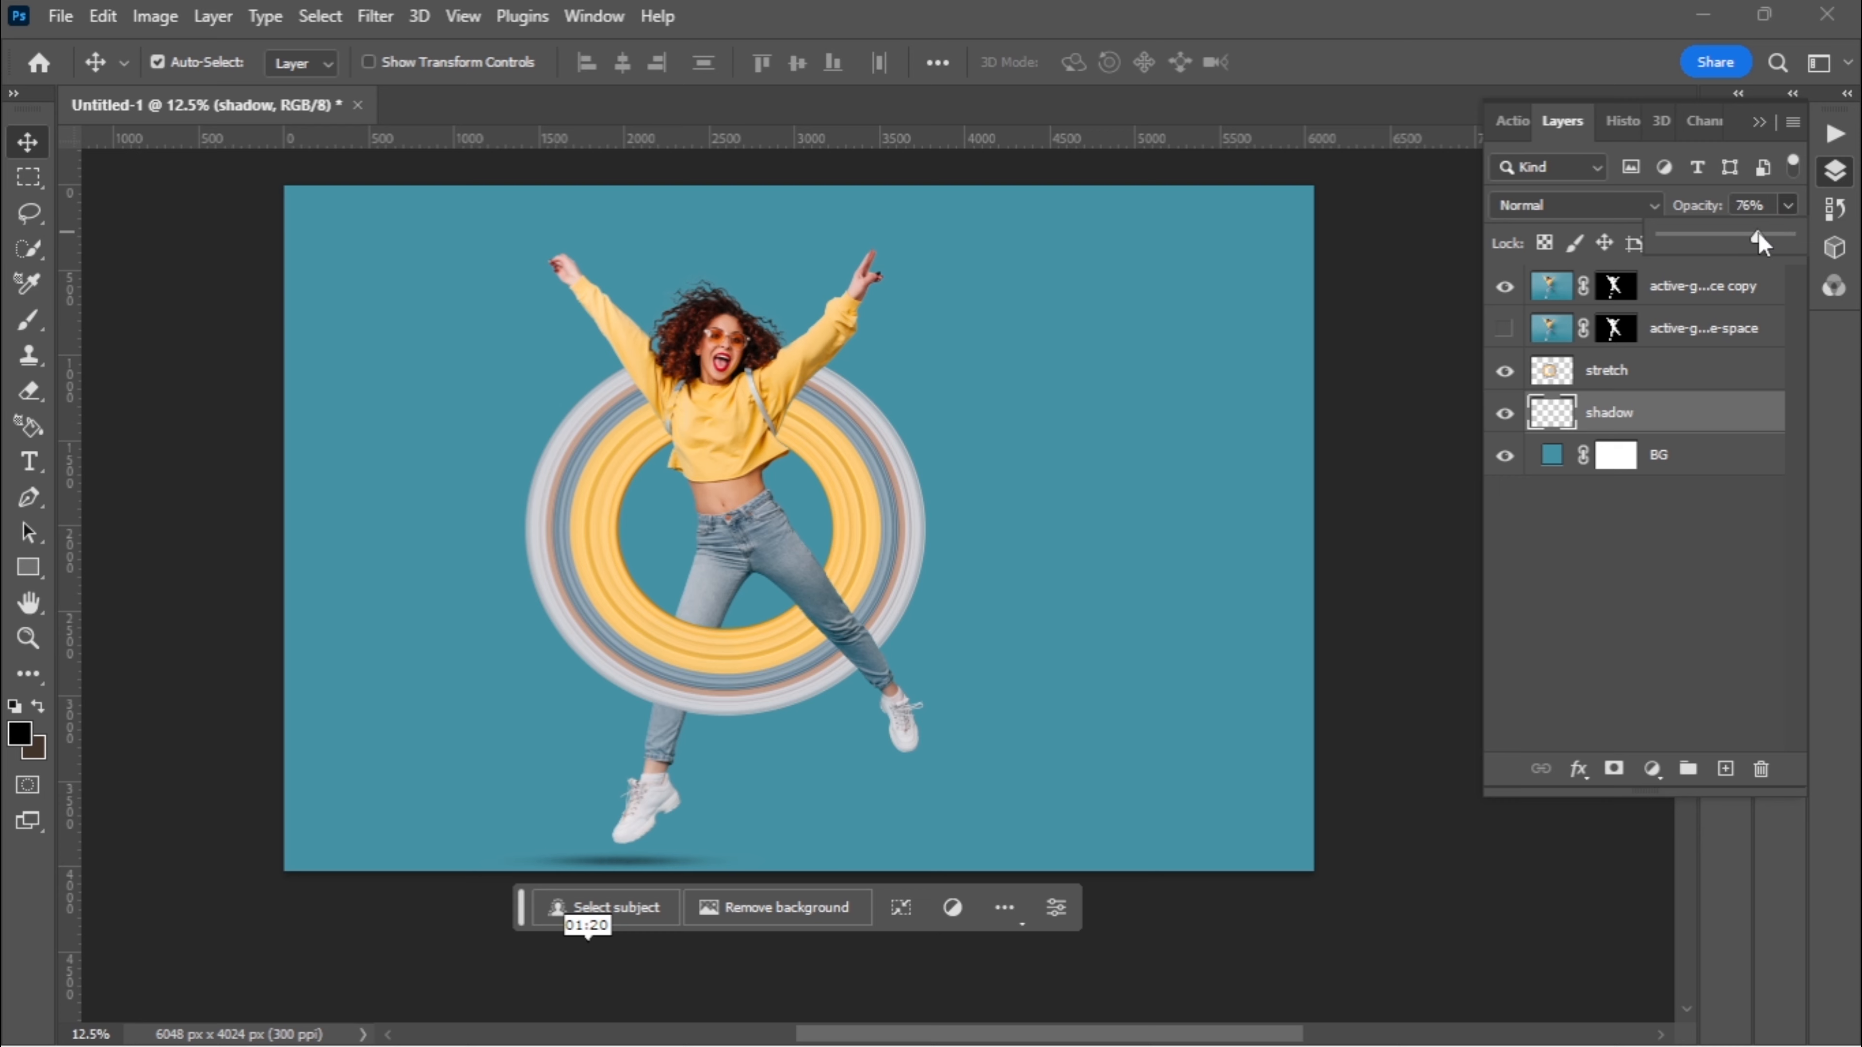
click(1185, 409)
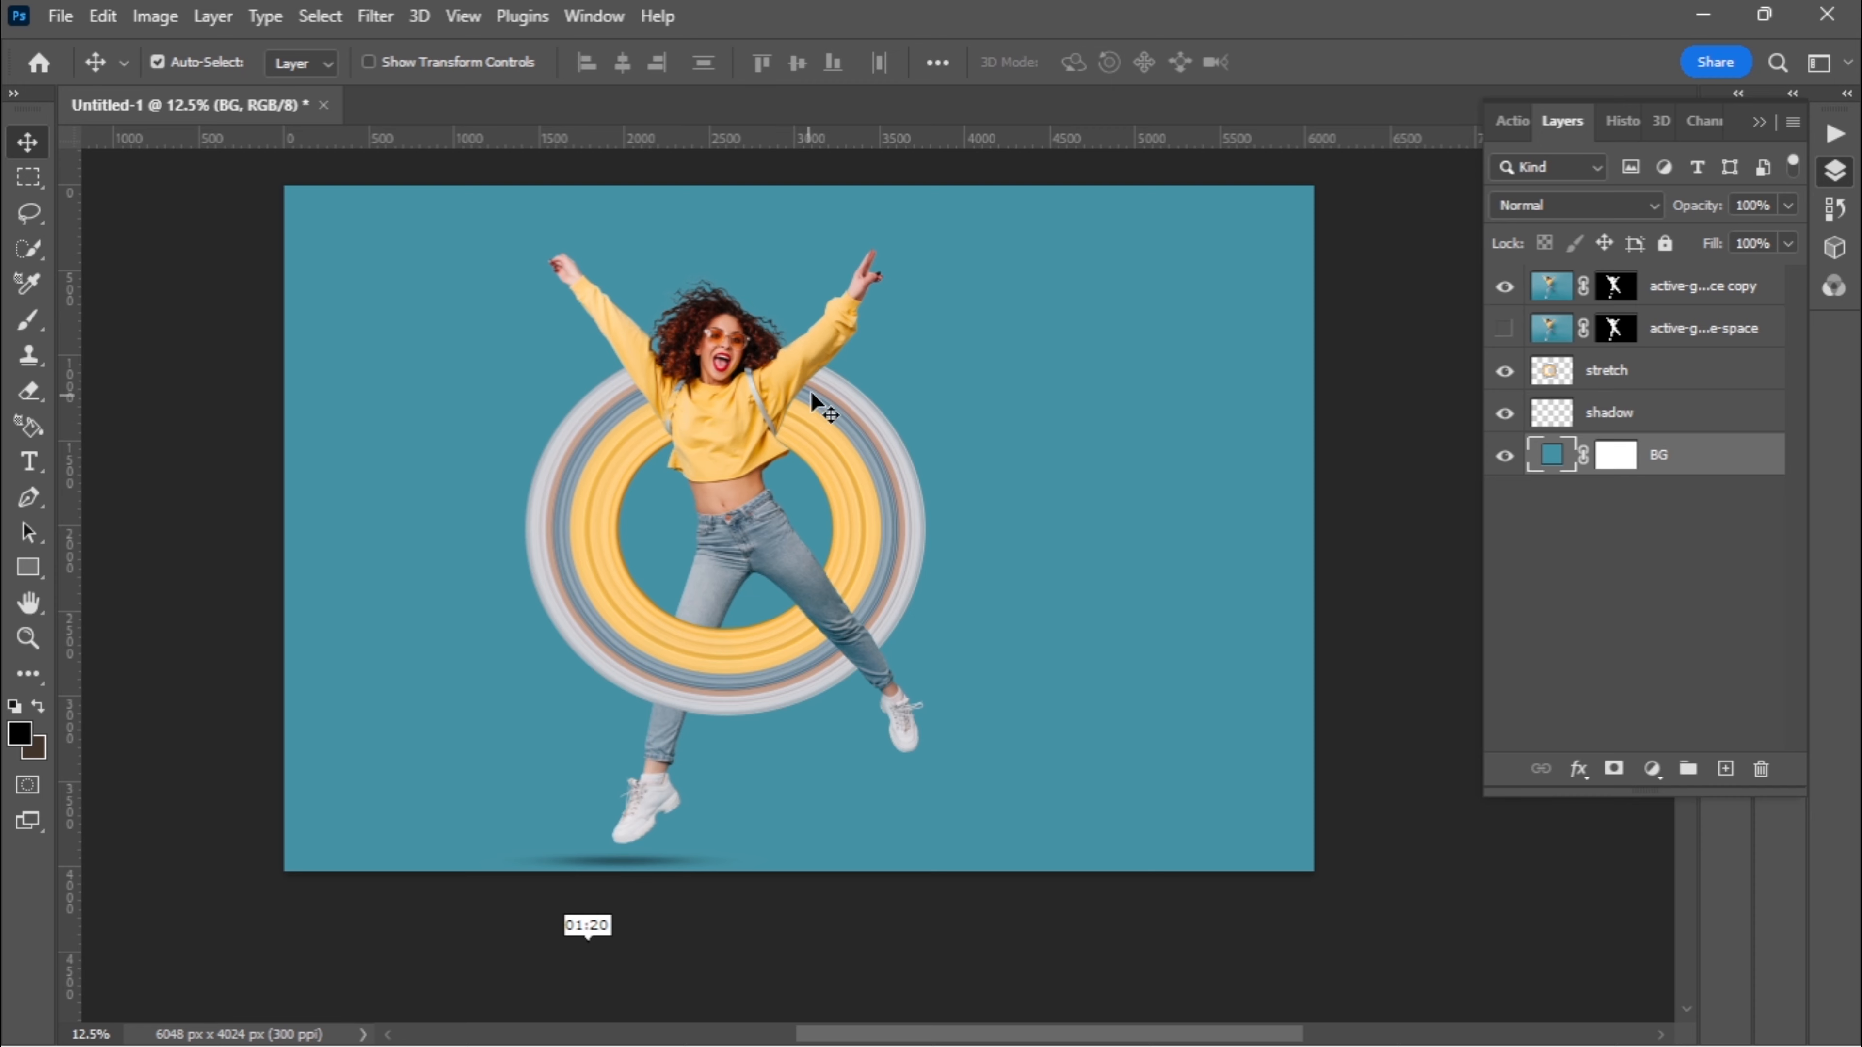
Create a new layer directly above "shadow" and name it "Shadows1"
click(1606, 413)
click(1726, 769)
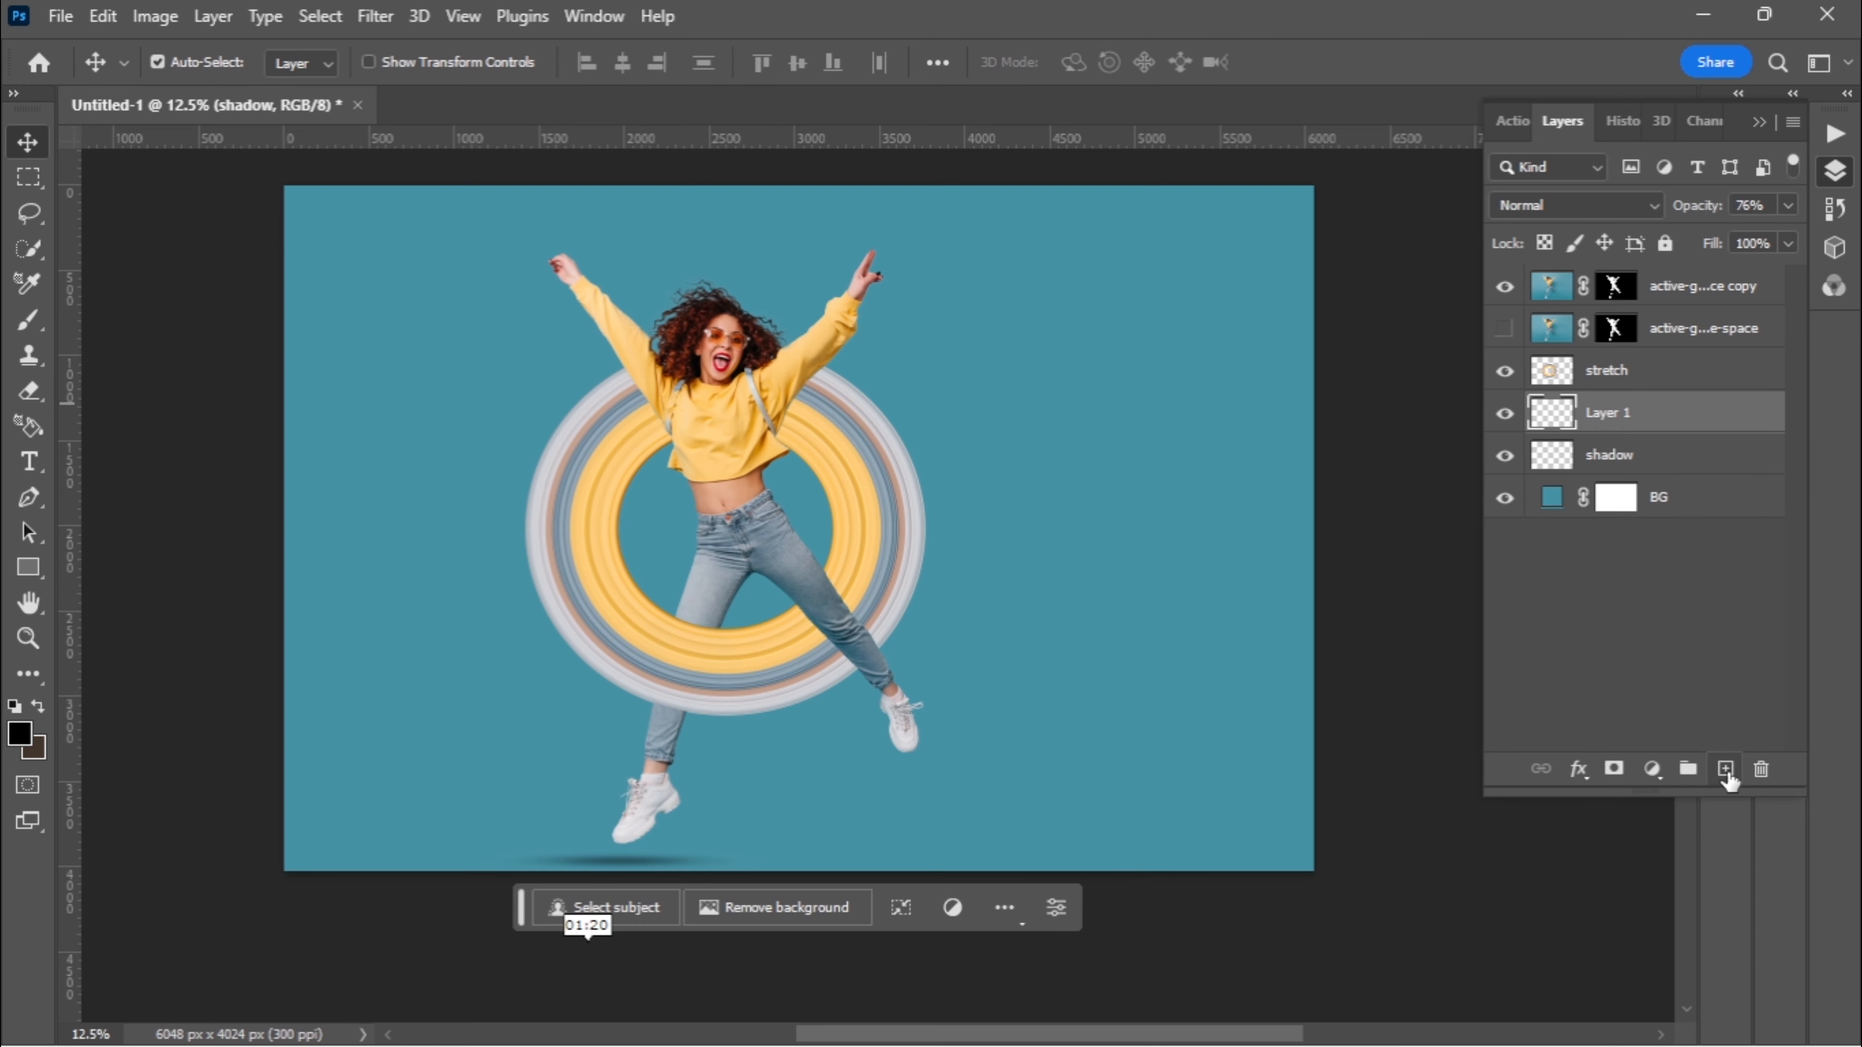
double_click(1606, 413)
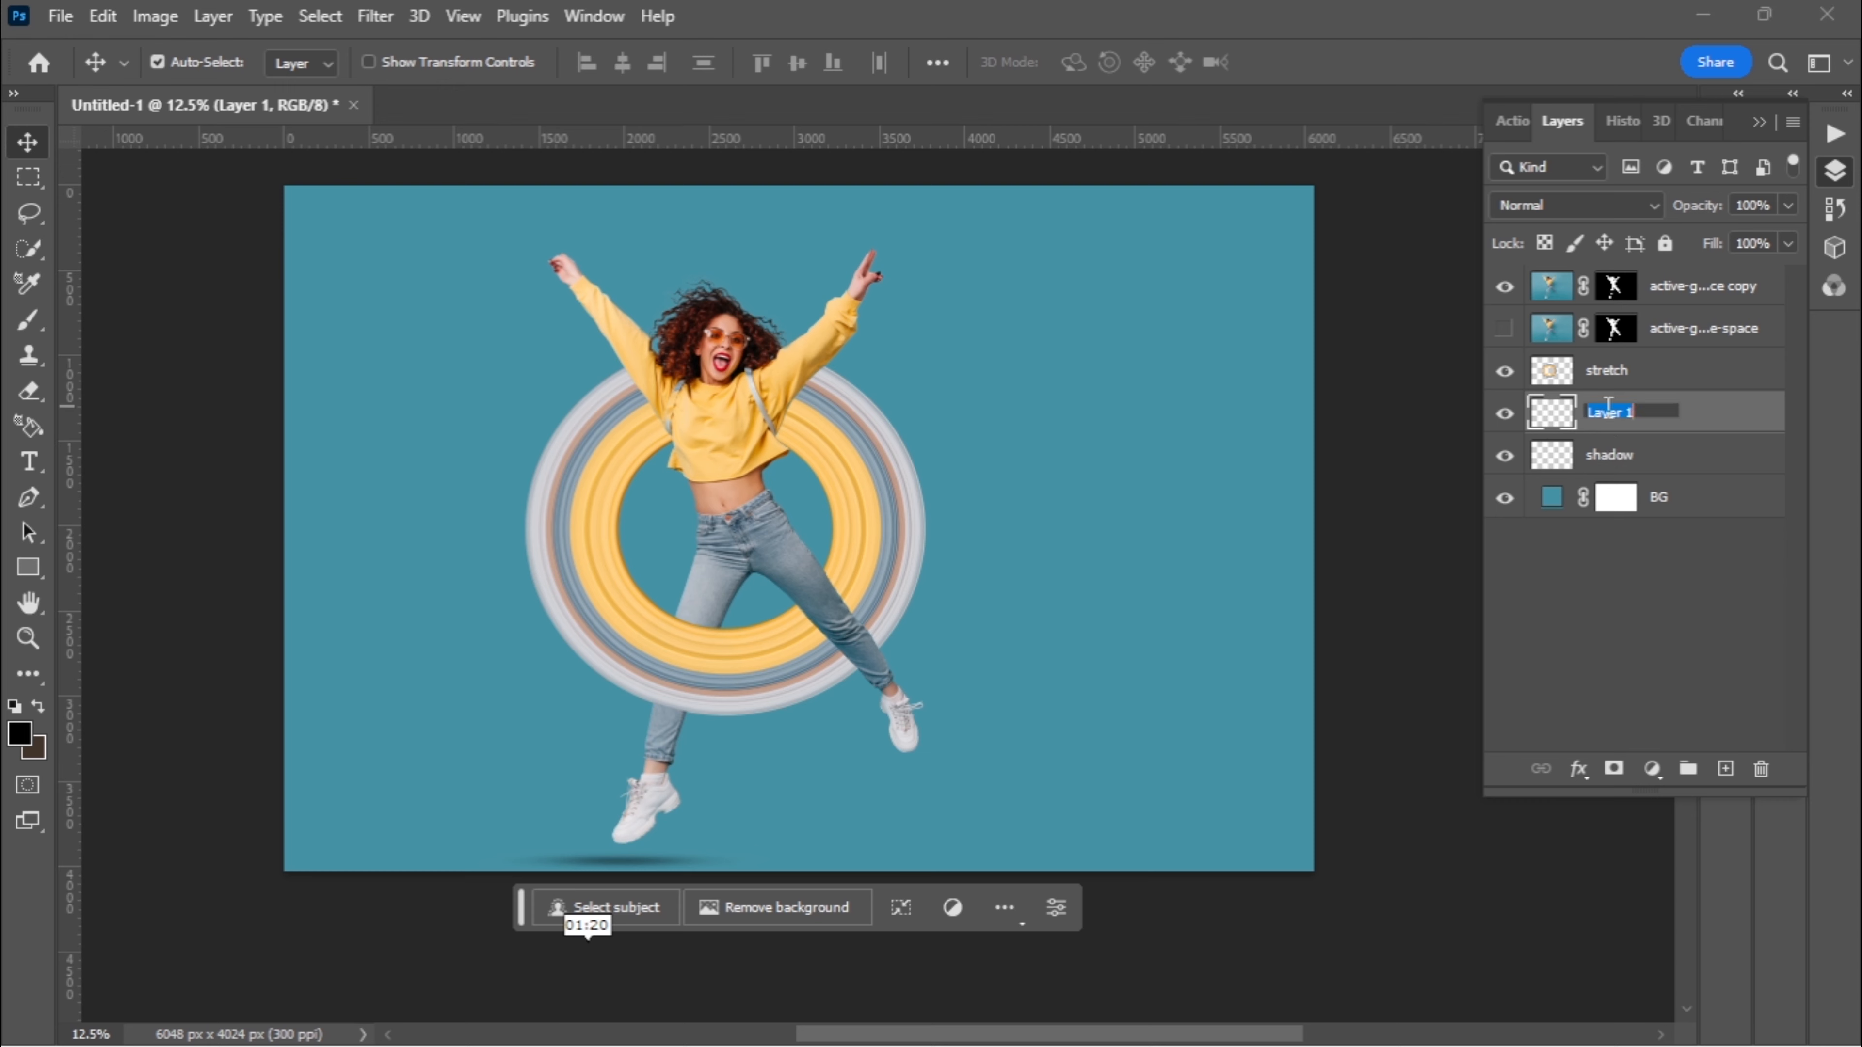
text(s1)
click(1657, 618)
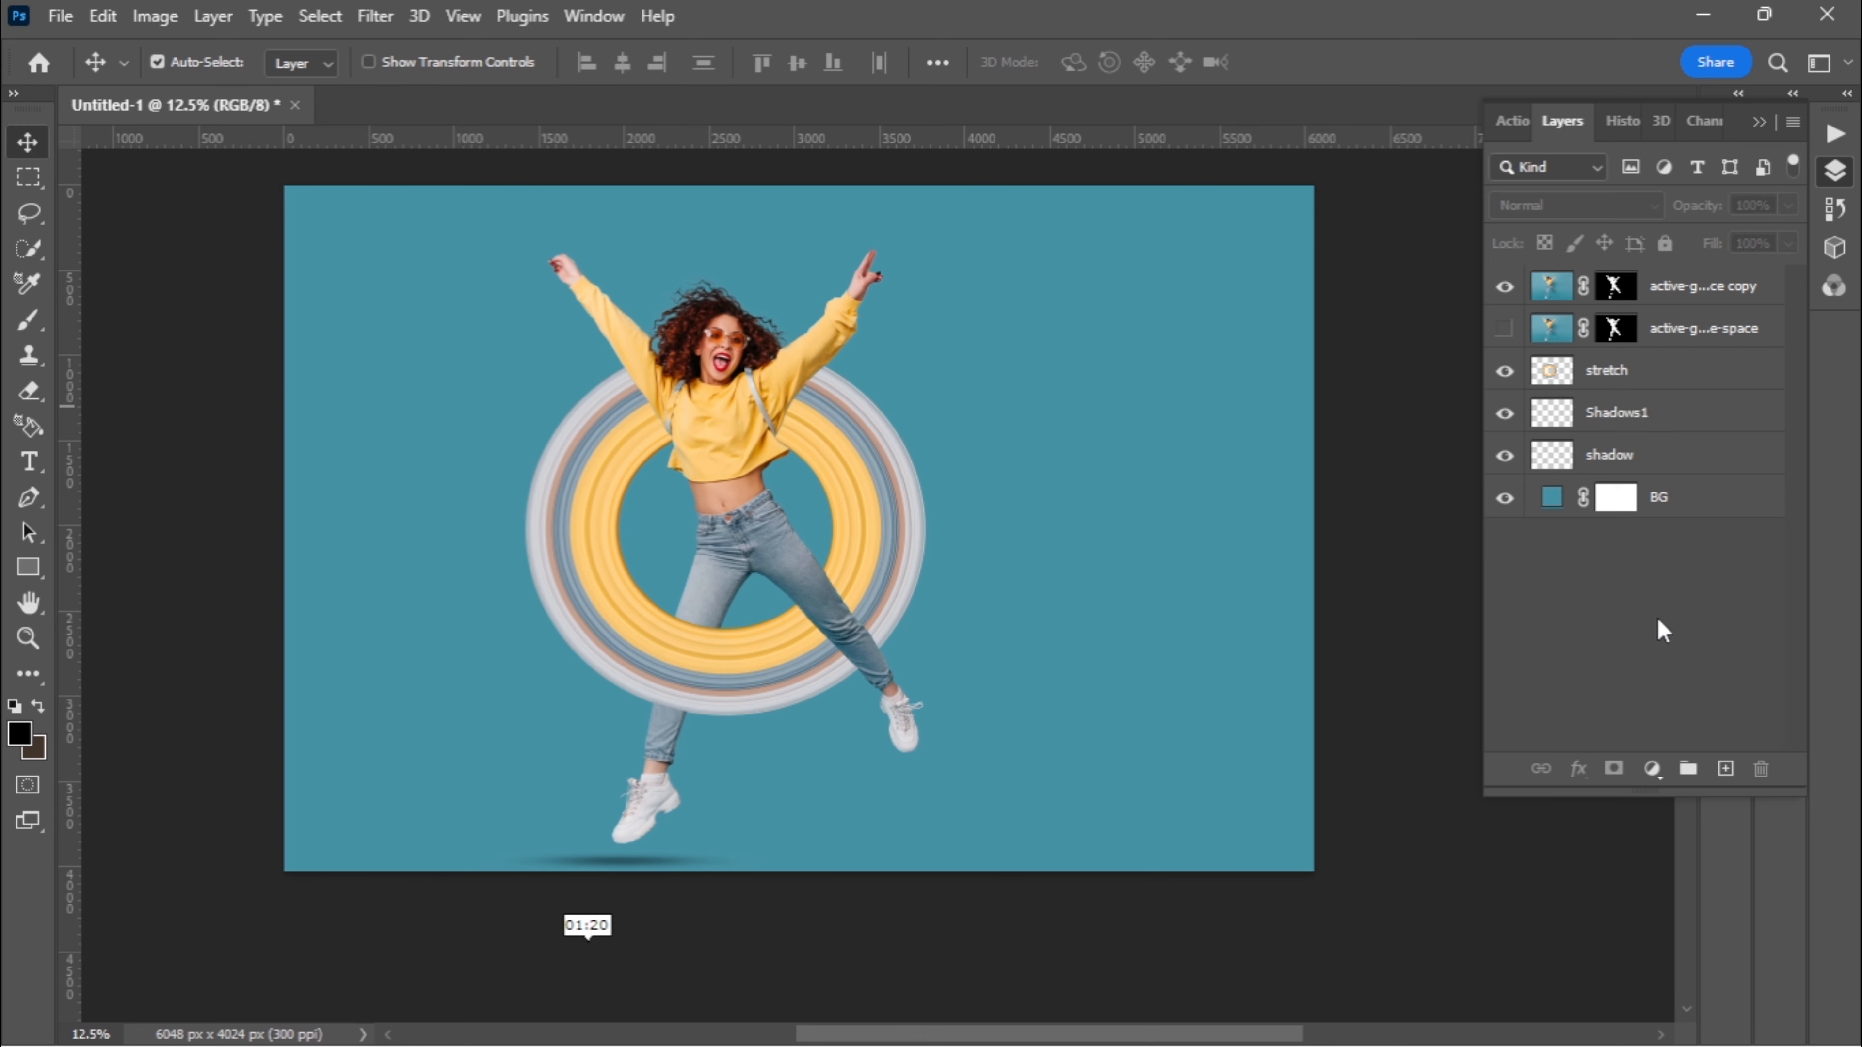
Move the "Shadows1" layer above the "stretch" layer
click(1622, 415)
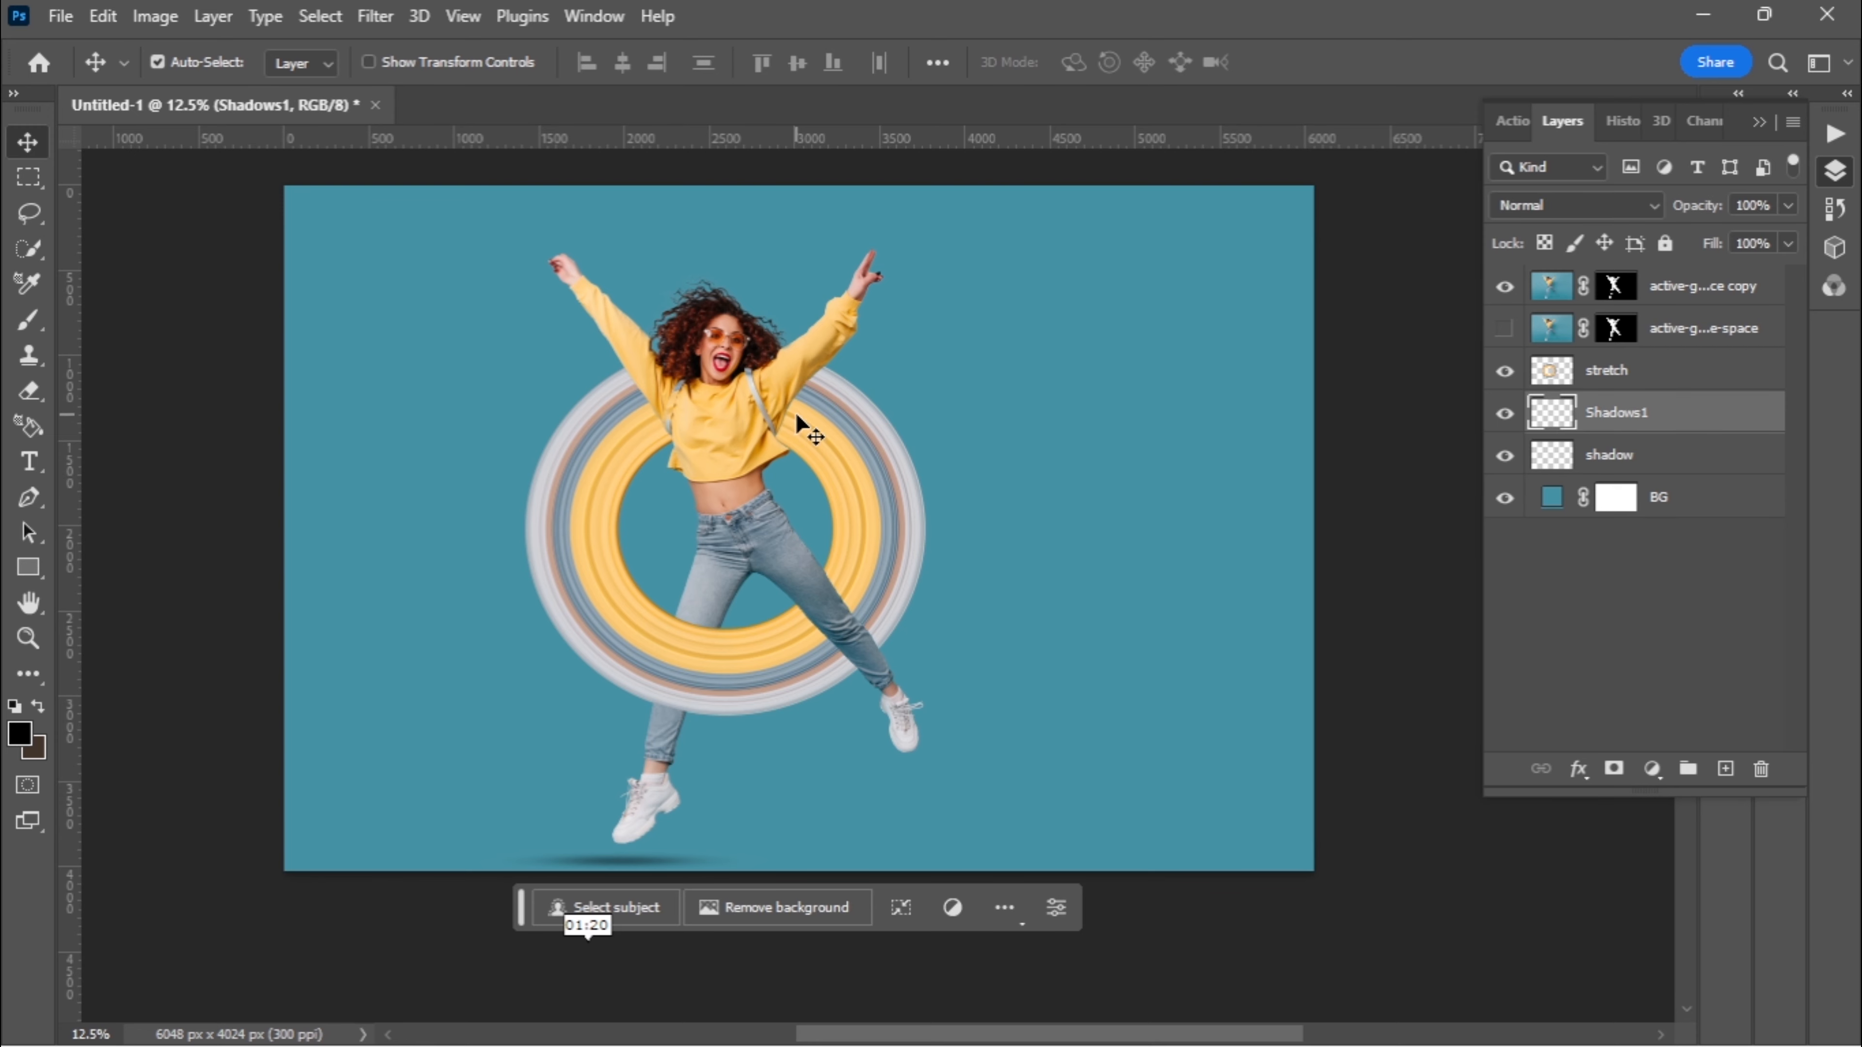
key(ctrl+plus)
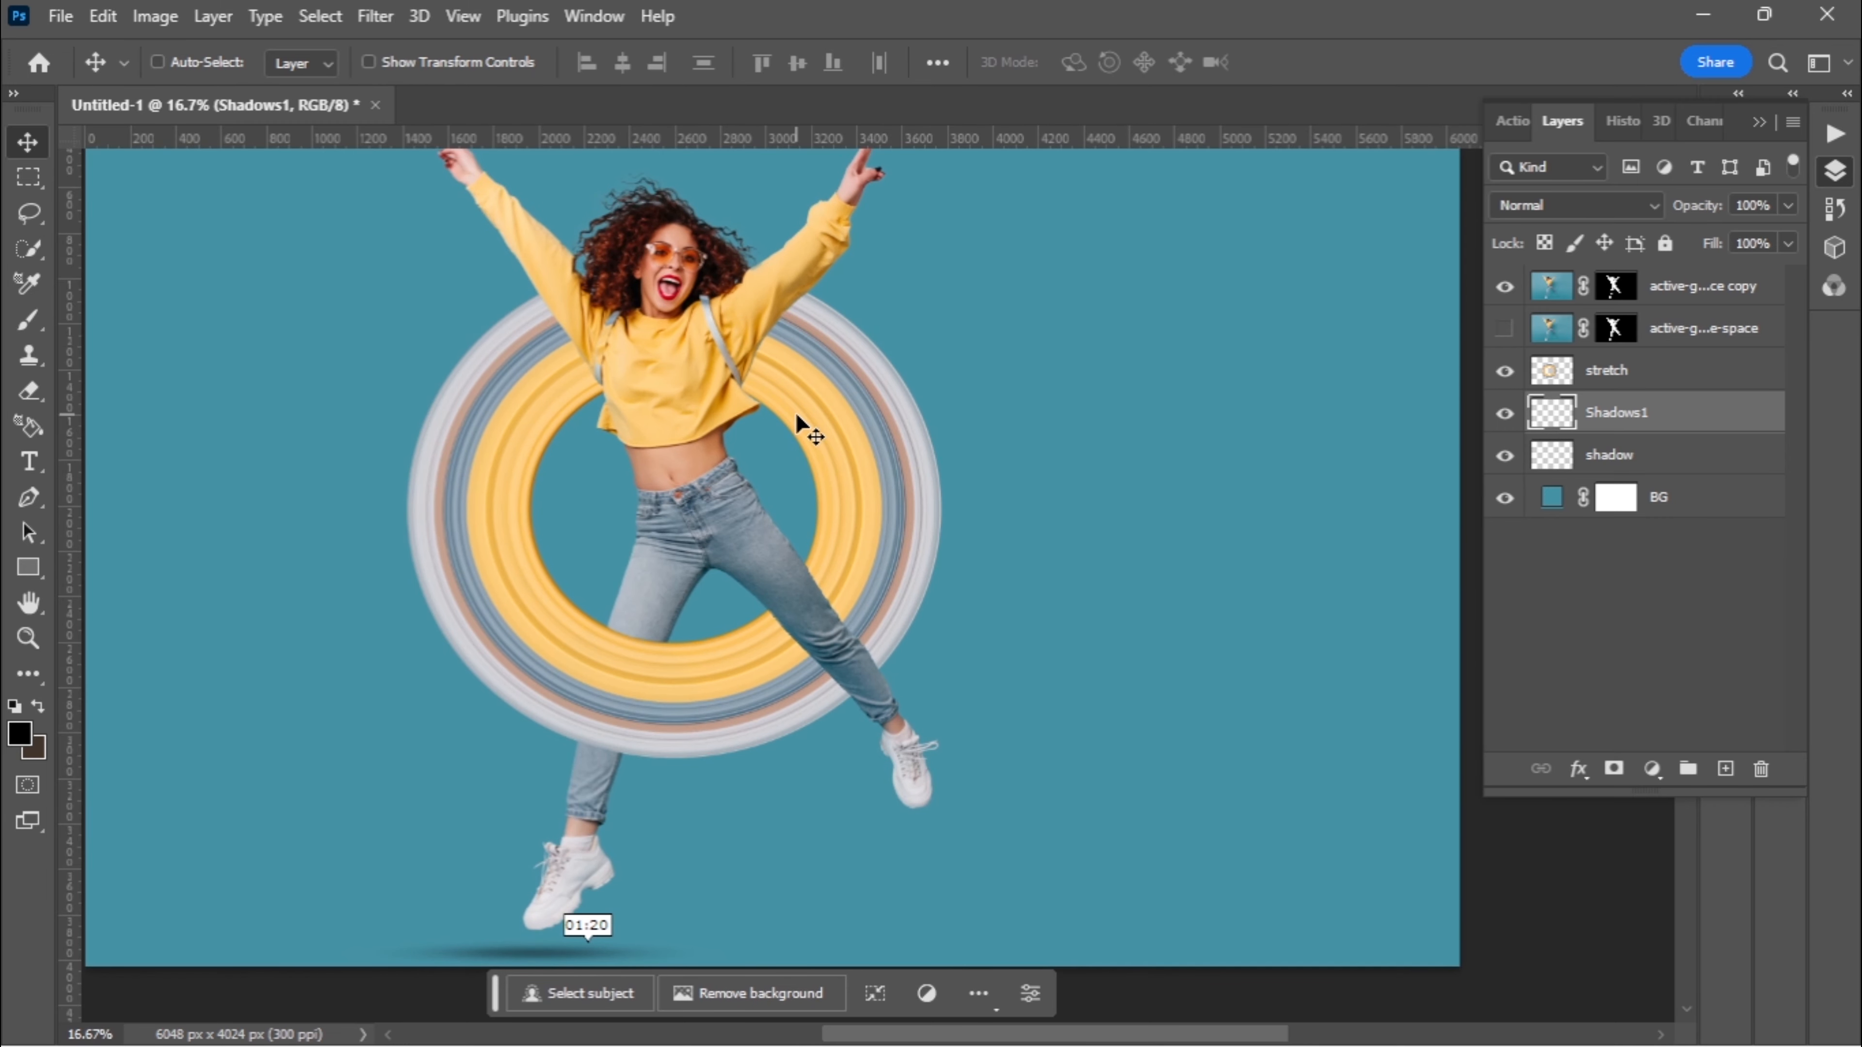
drag(755, 335, 768, 412)
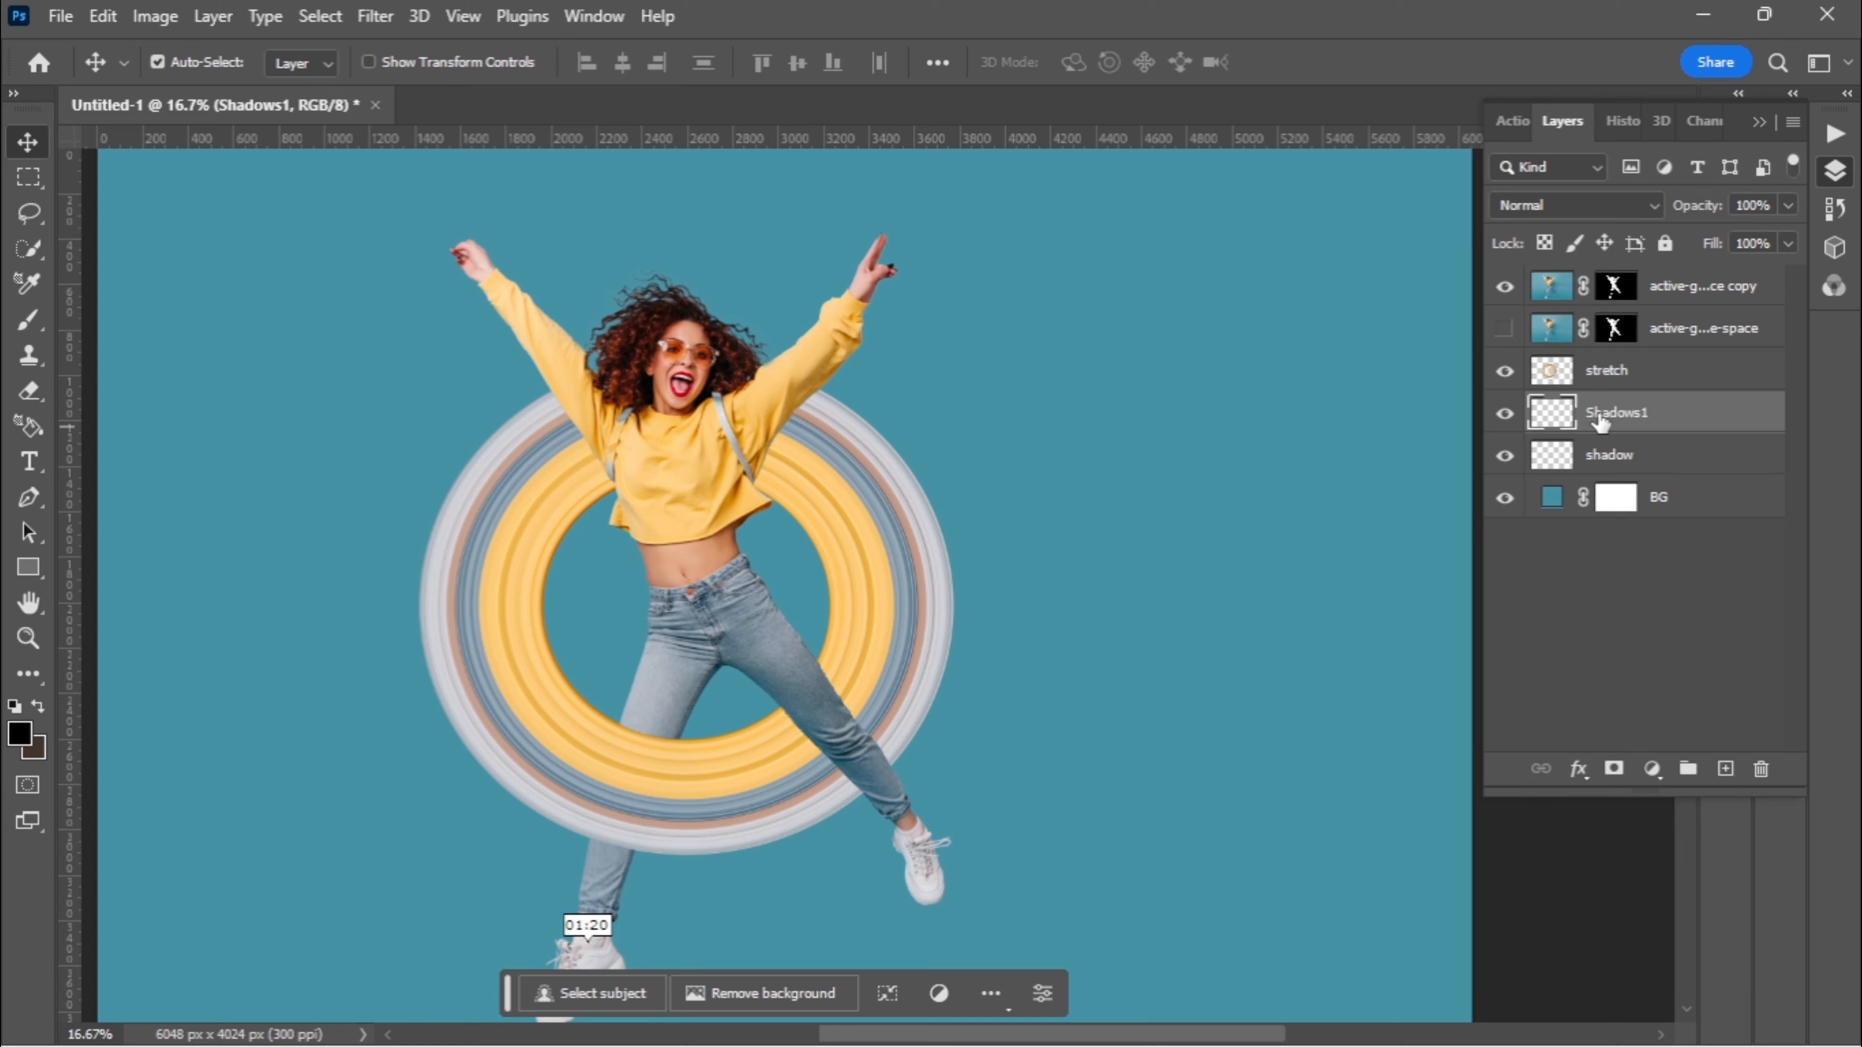
drag(1609, 415, 1611, 374)
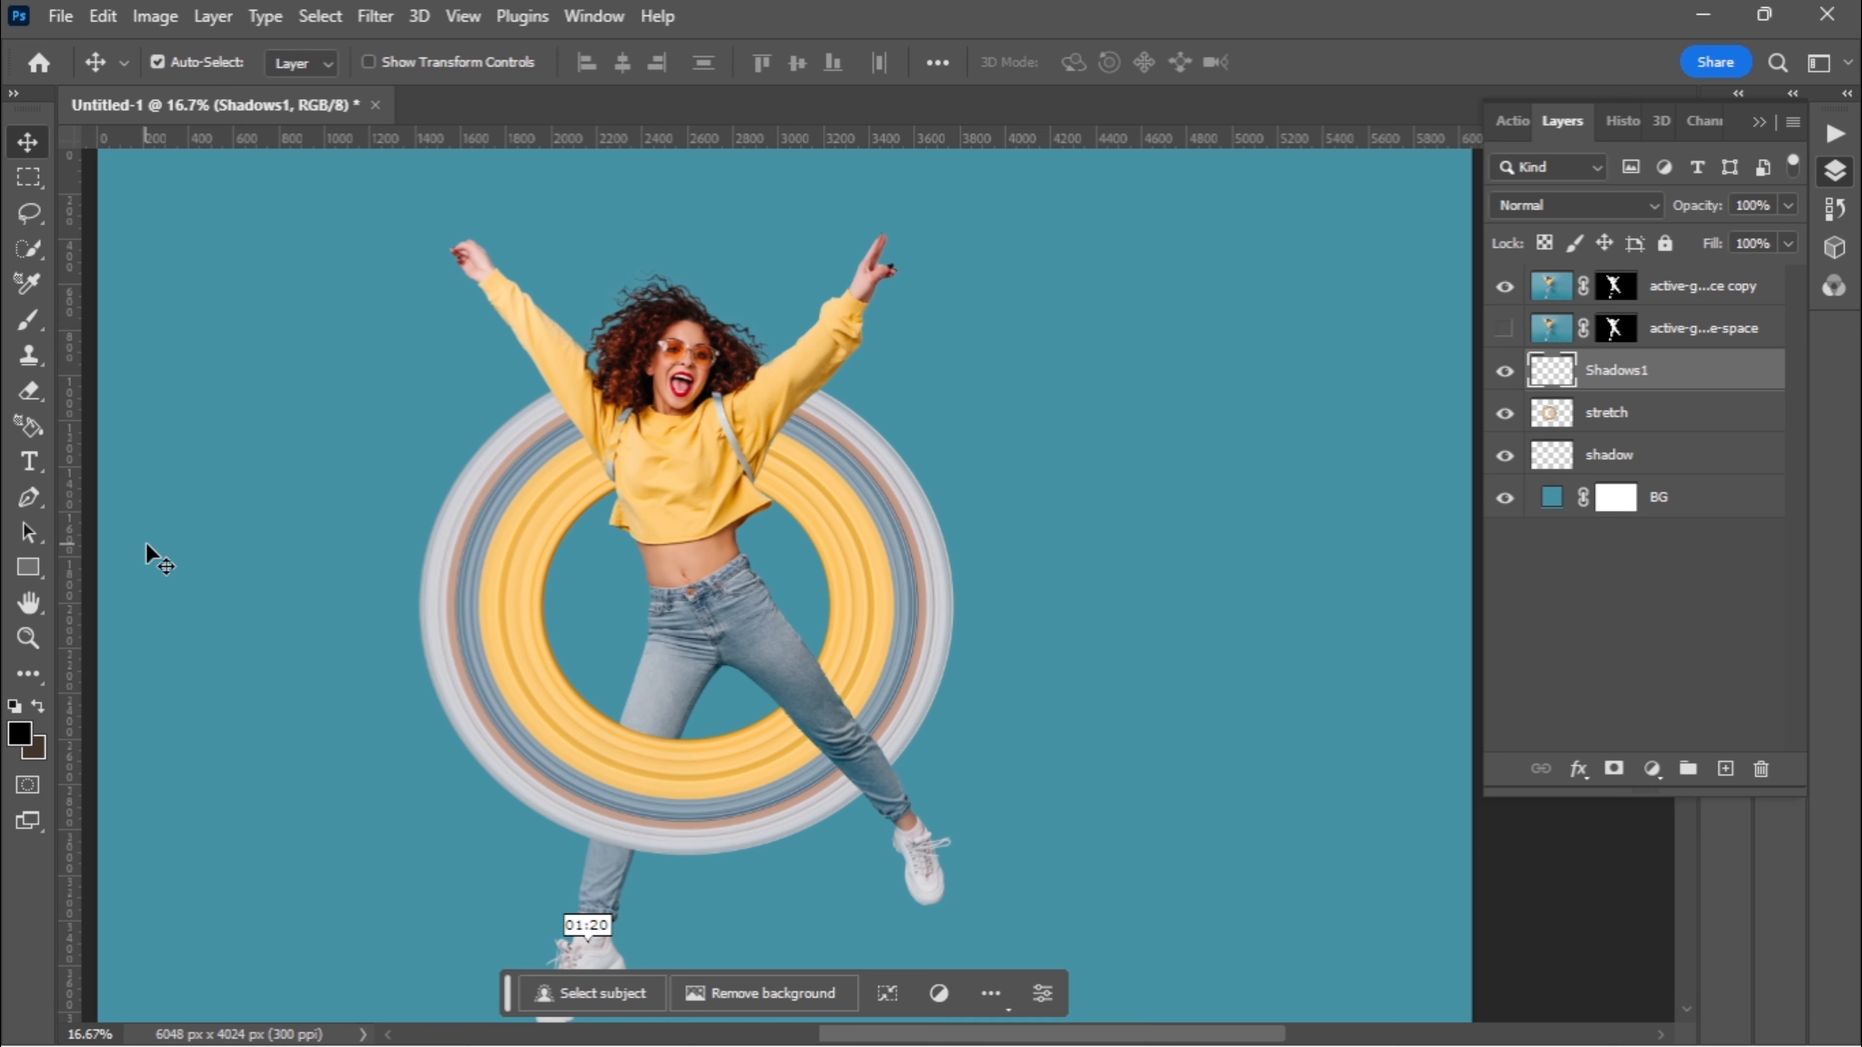
Set the soft Brush to 155 px and 3% flow for shading the ring beneath the image-right arm
key(b)
right_click(756, 472)
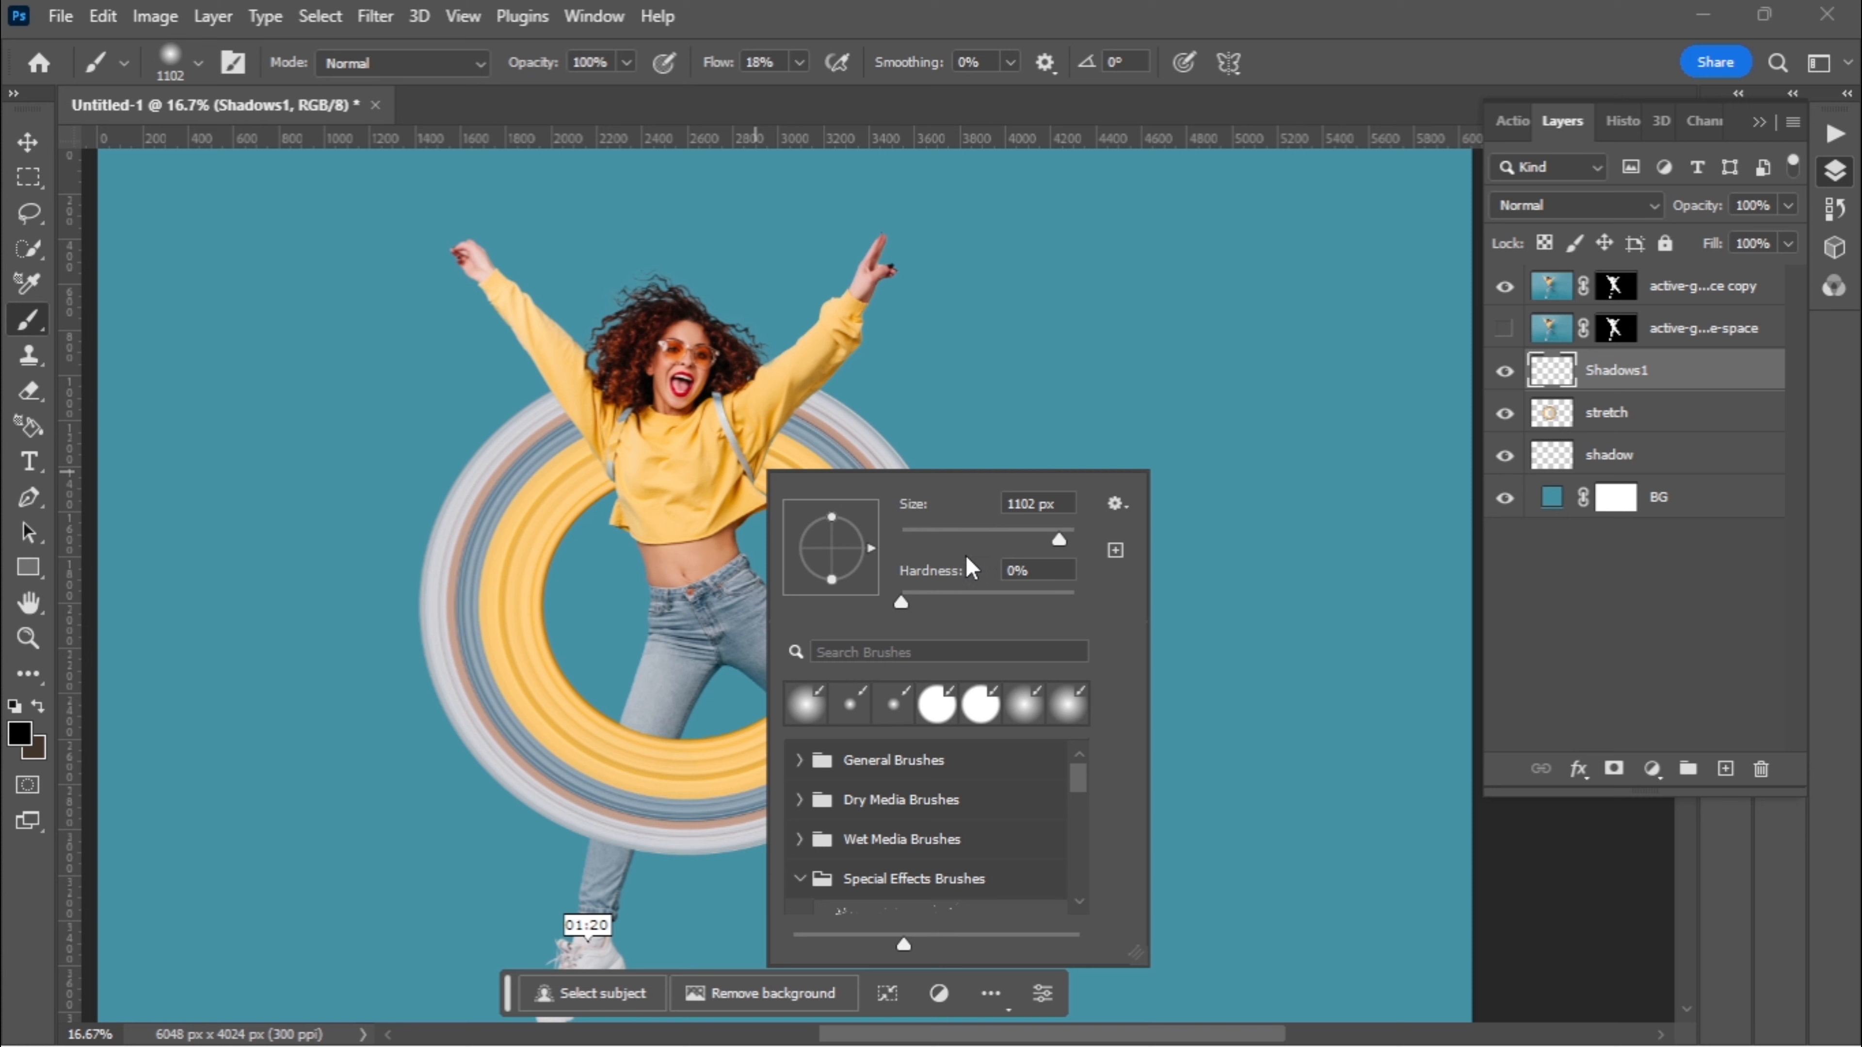
drag(1046, 543, 984, 543)
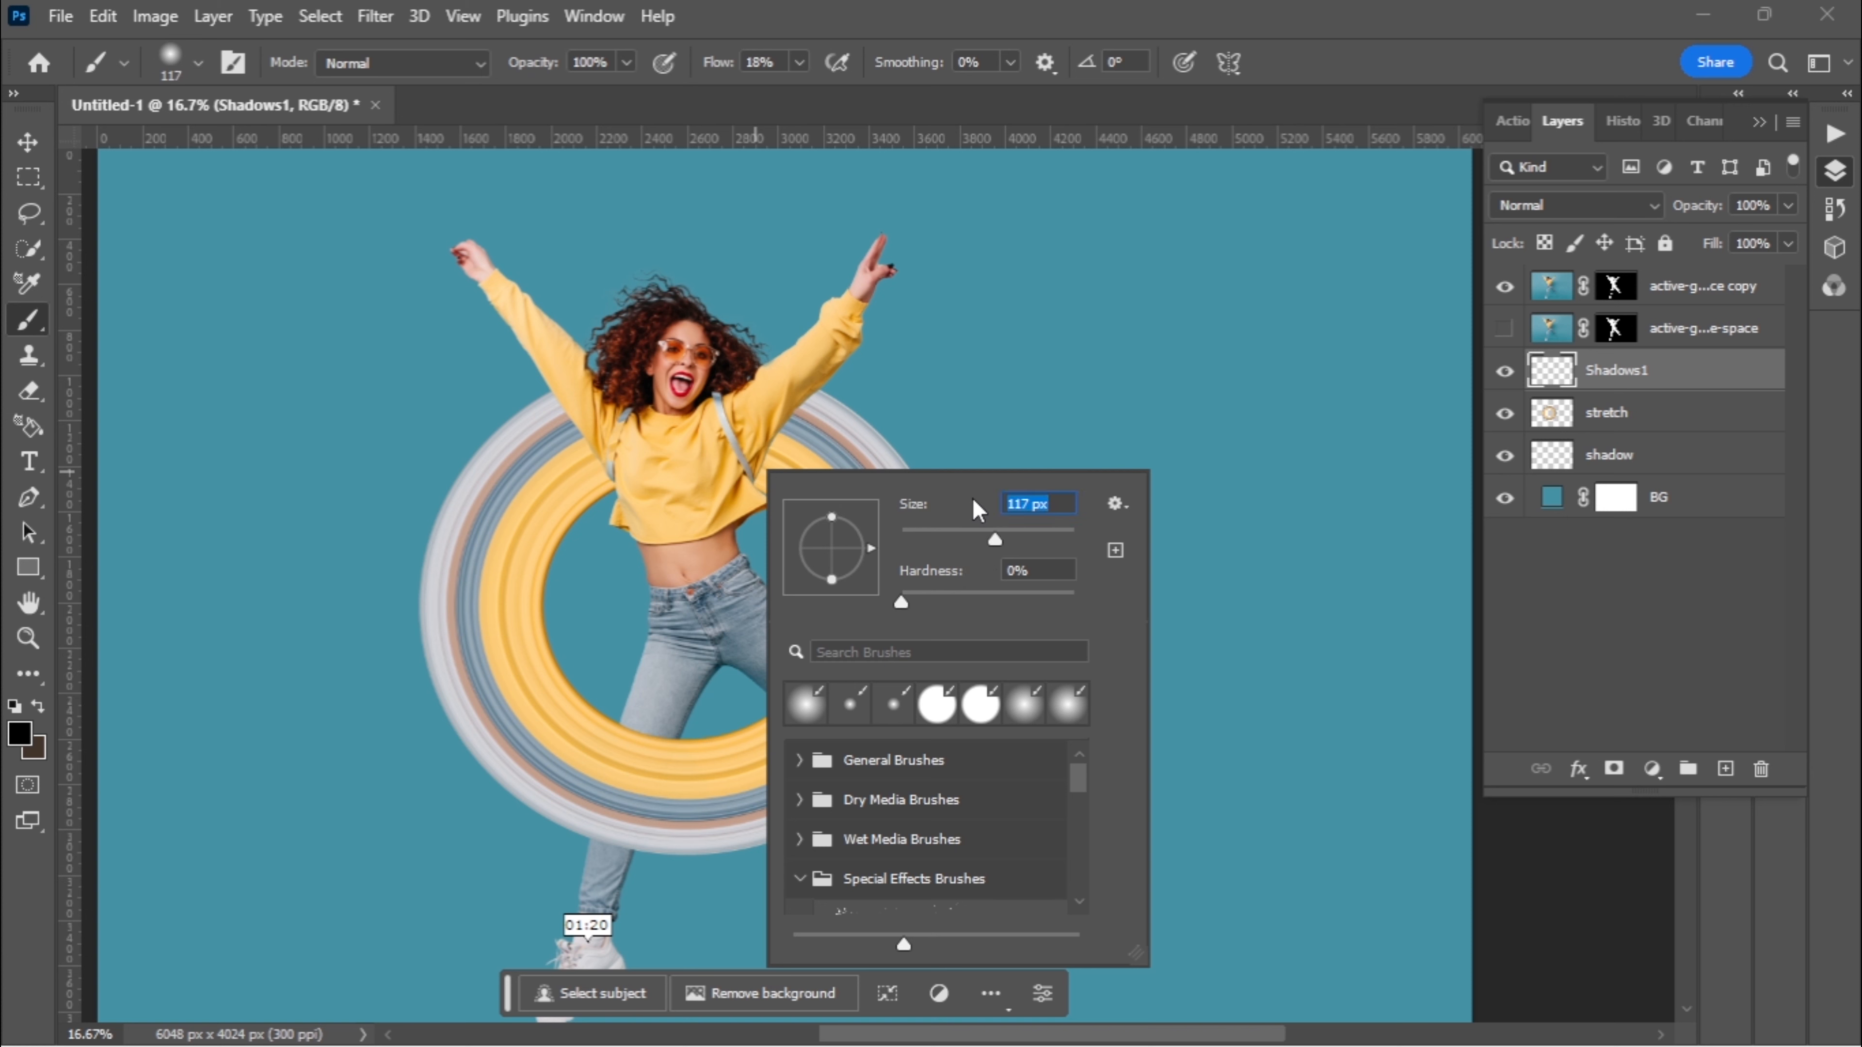
drag(1025, 543, 1013, 543)
key(ctrl+plus)
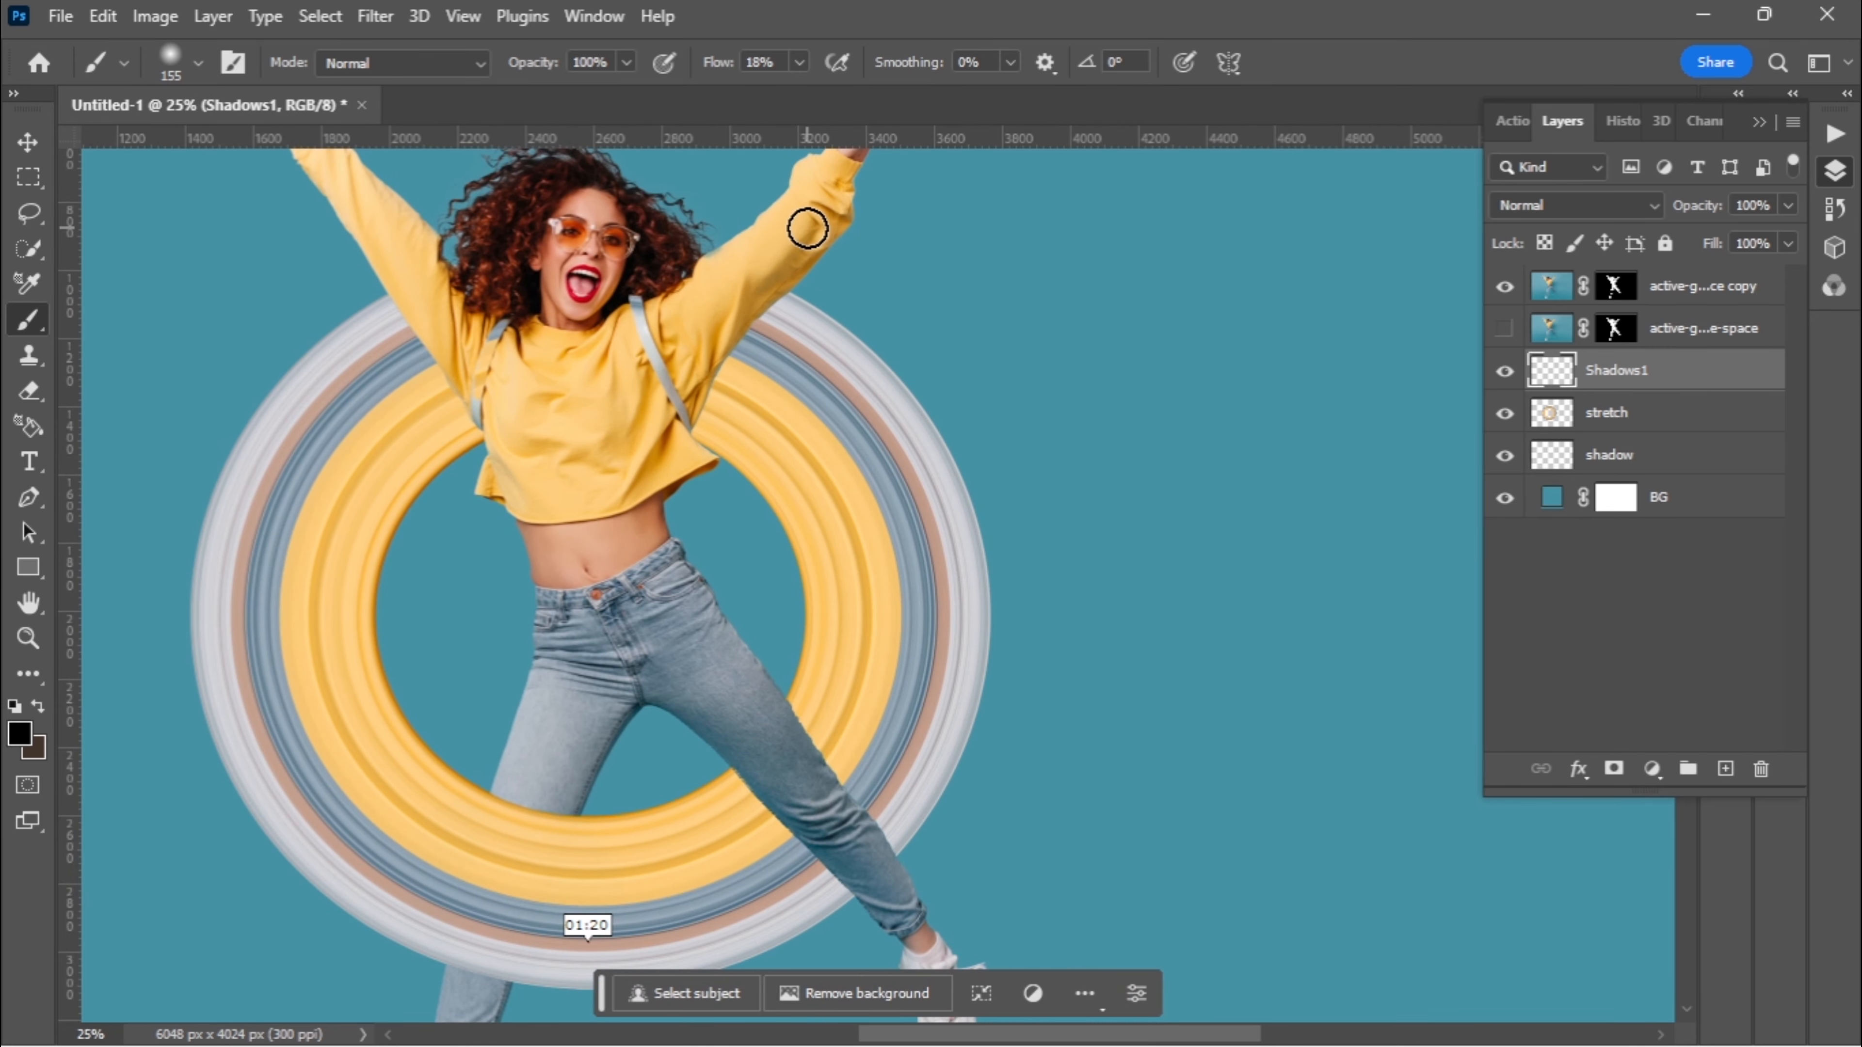
key(space)
drag(756, 247, 829, 292)
click(798, 63)
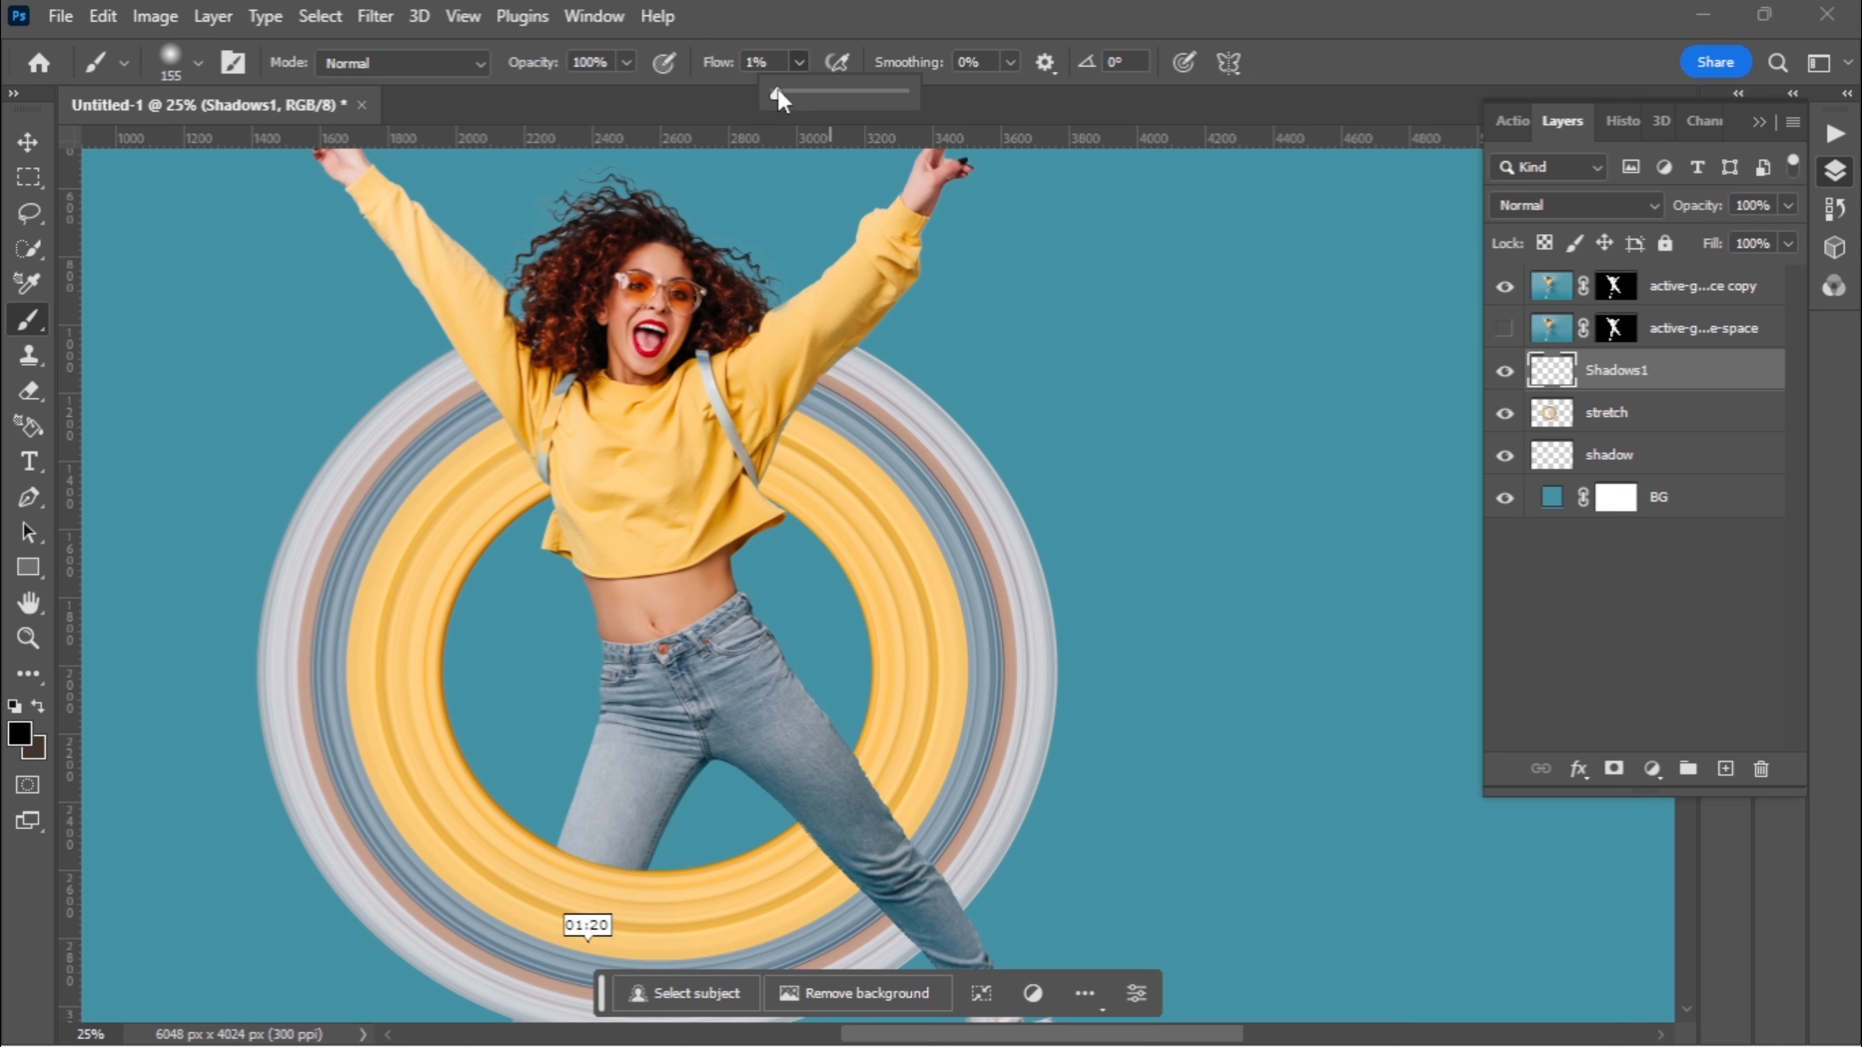
drag(779, 89, 780, 89)
click(829, 365)
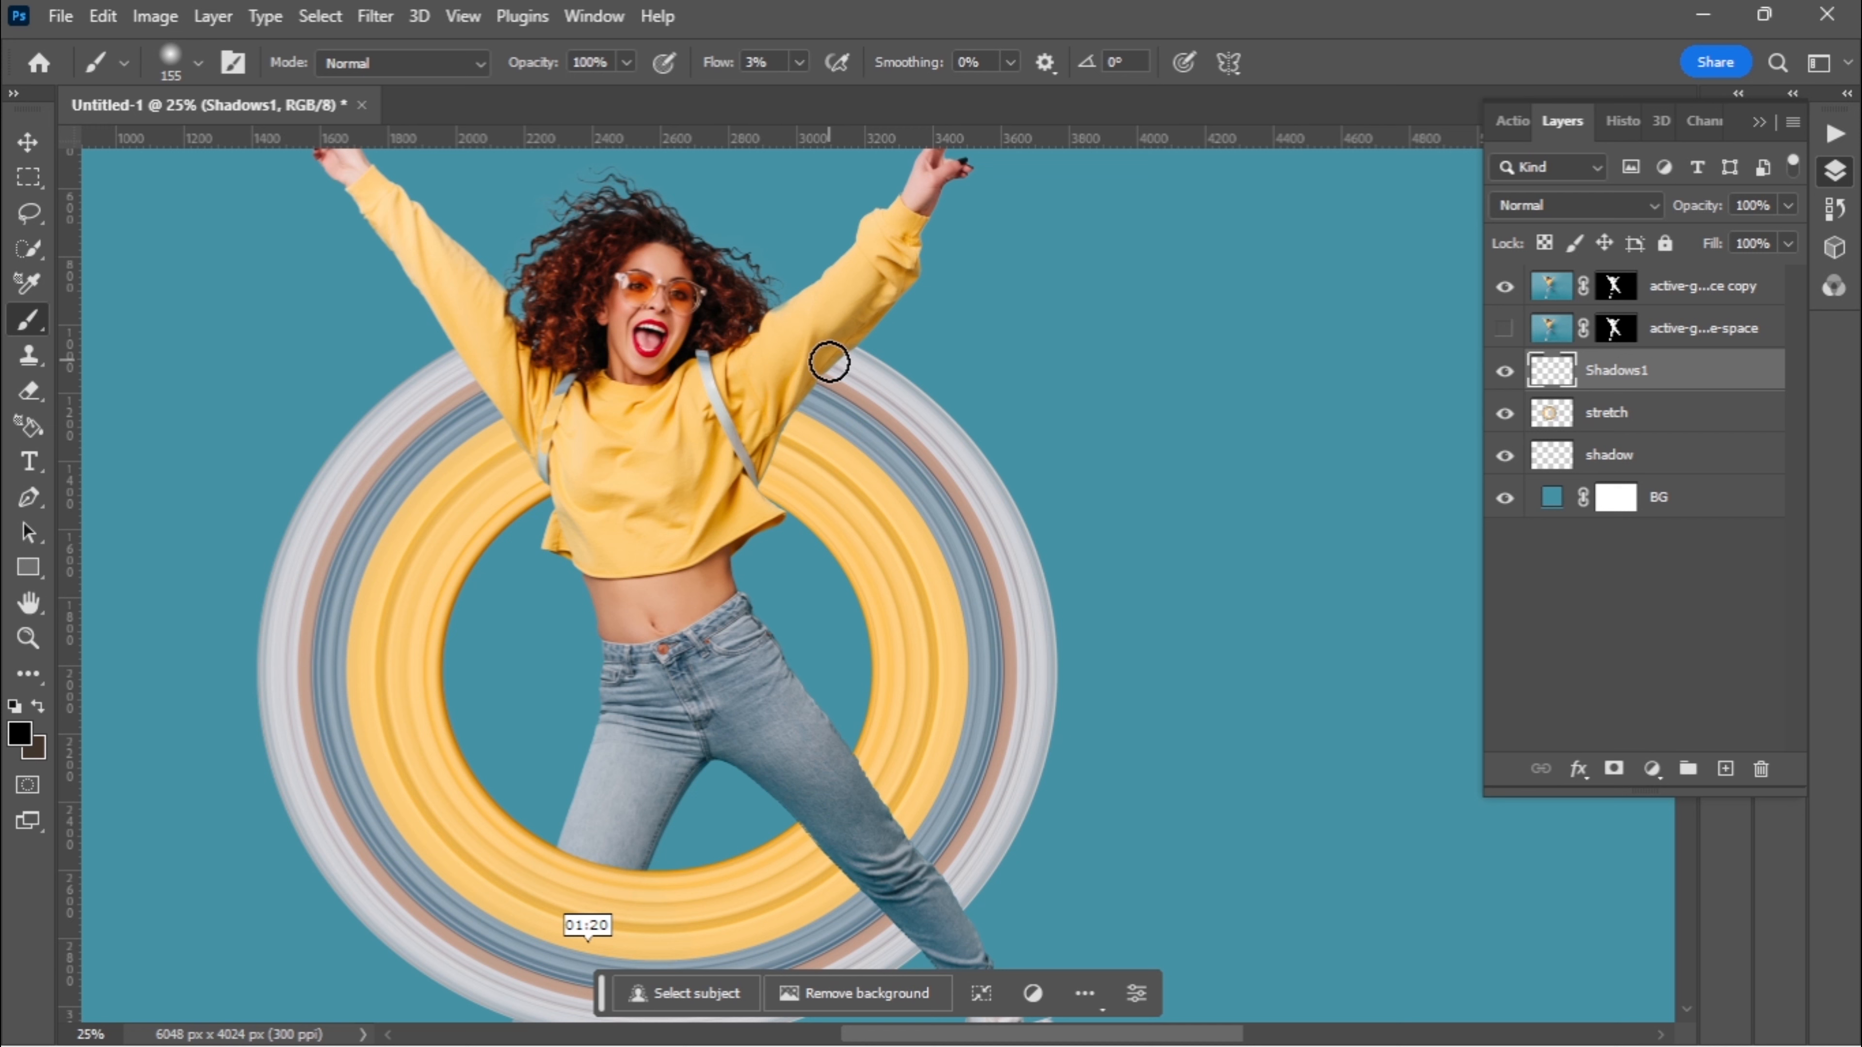
Enlarge the brush to 385 px and paint soft black shadows on the ring around the woman's arms and sweater
right_click(799, 399)
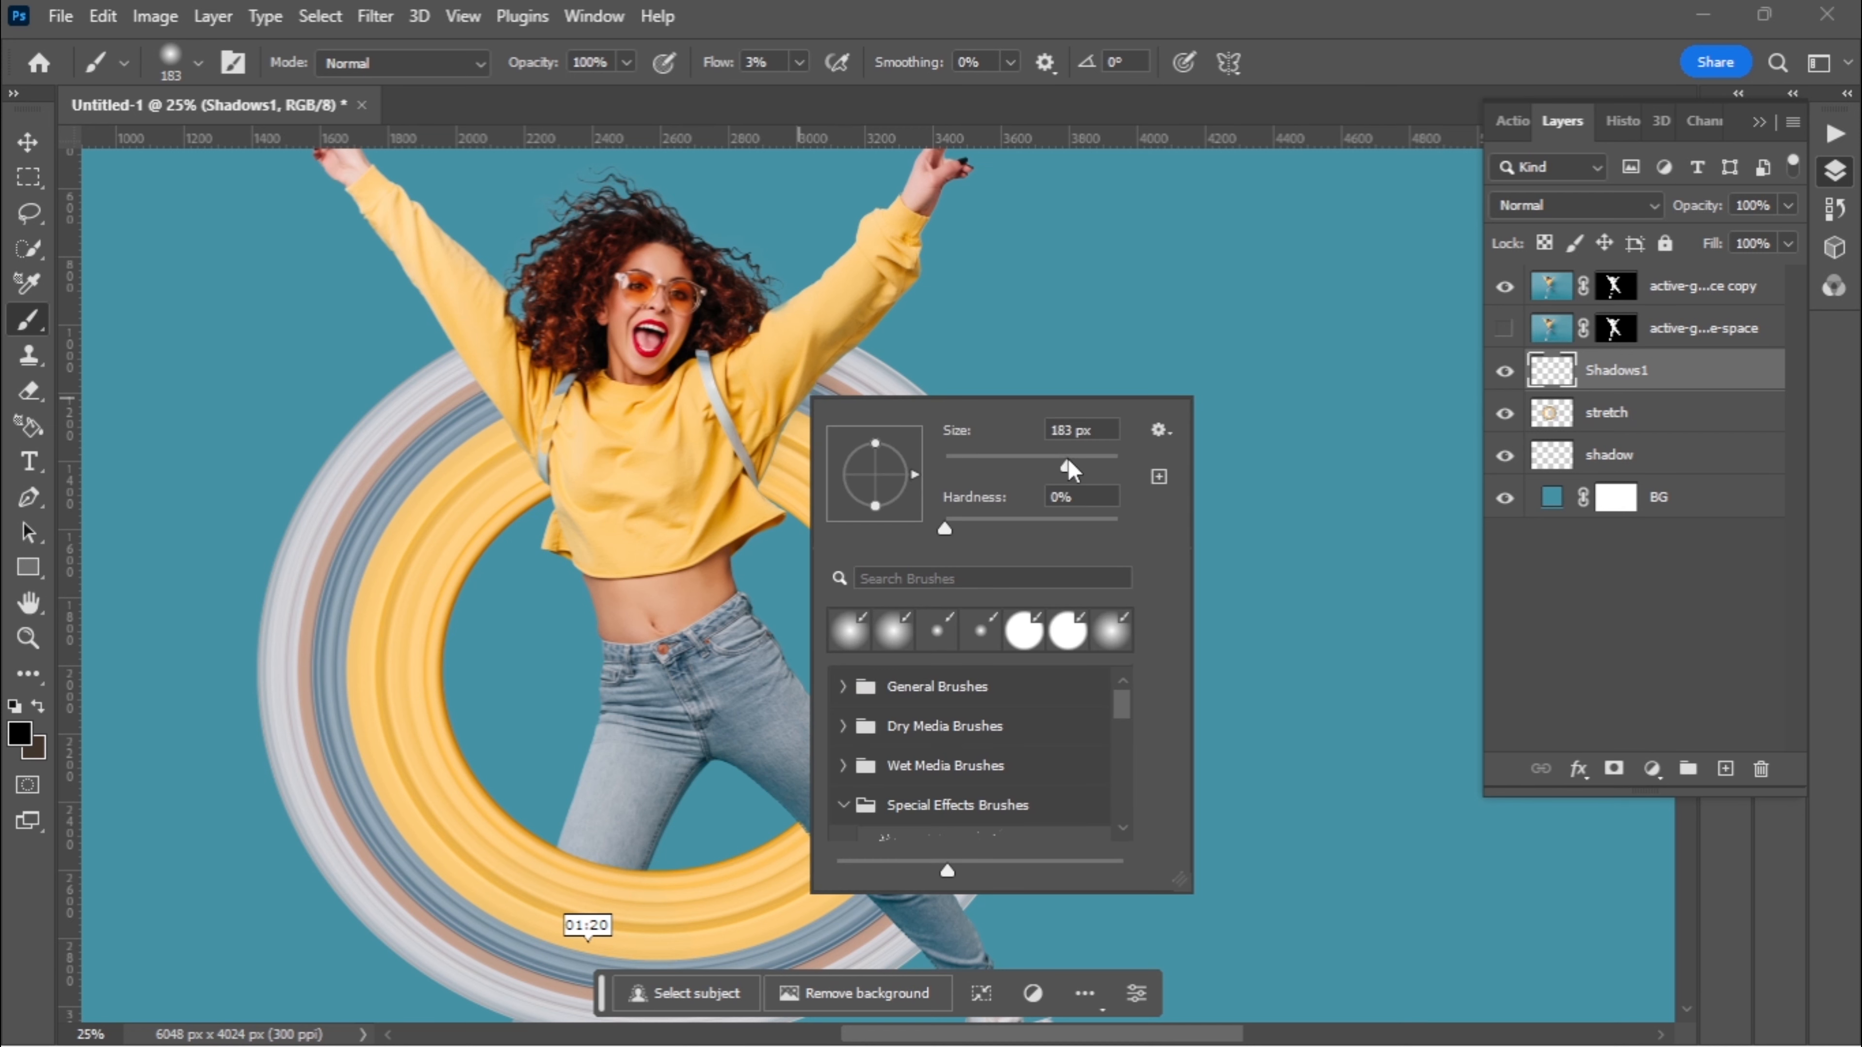
drag(1068, 459, 1091, 462)
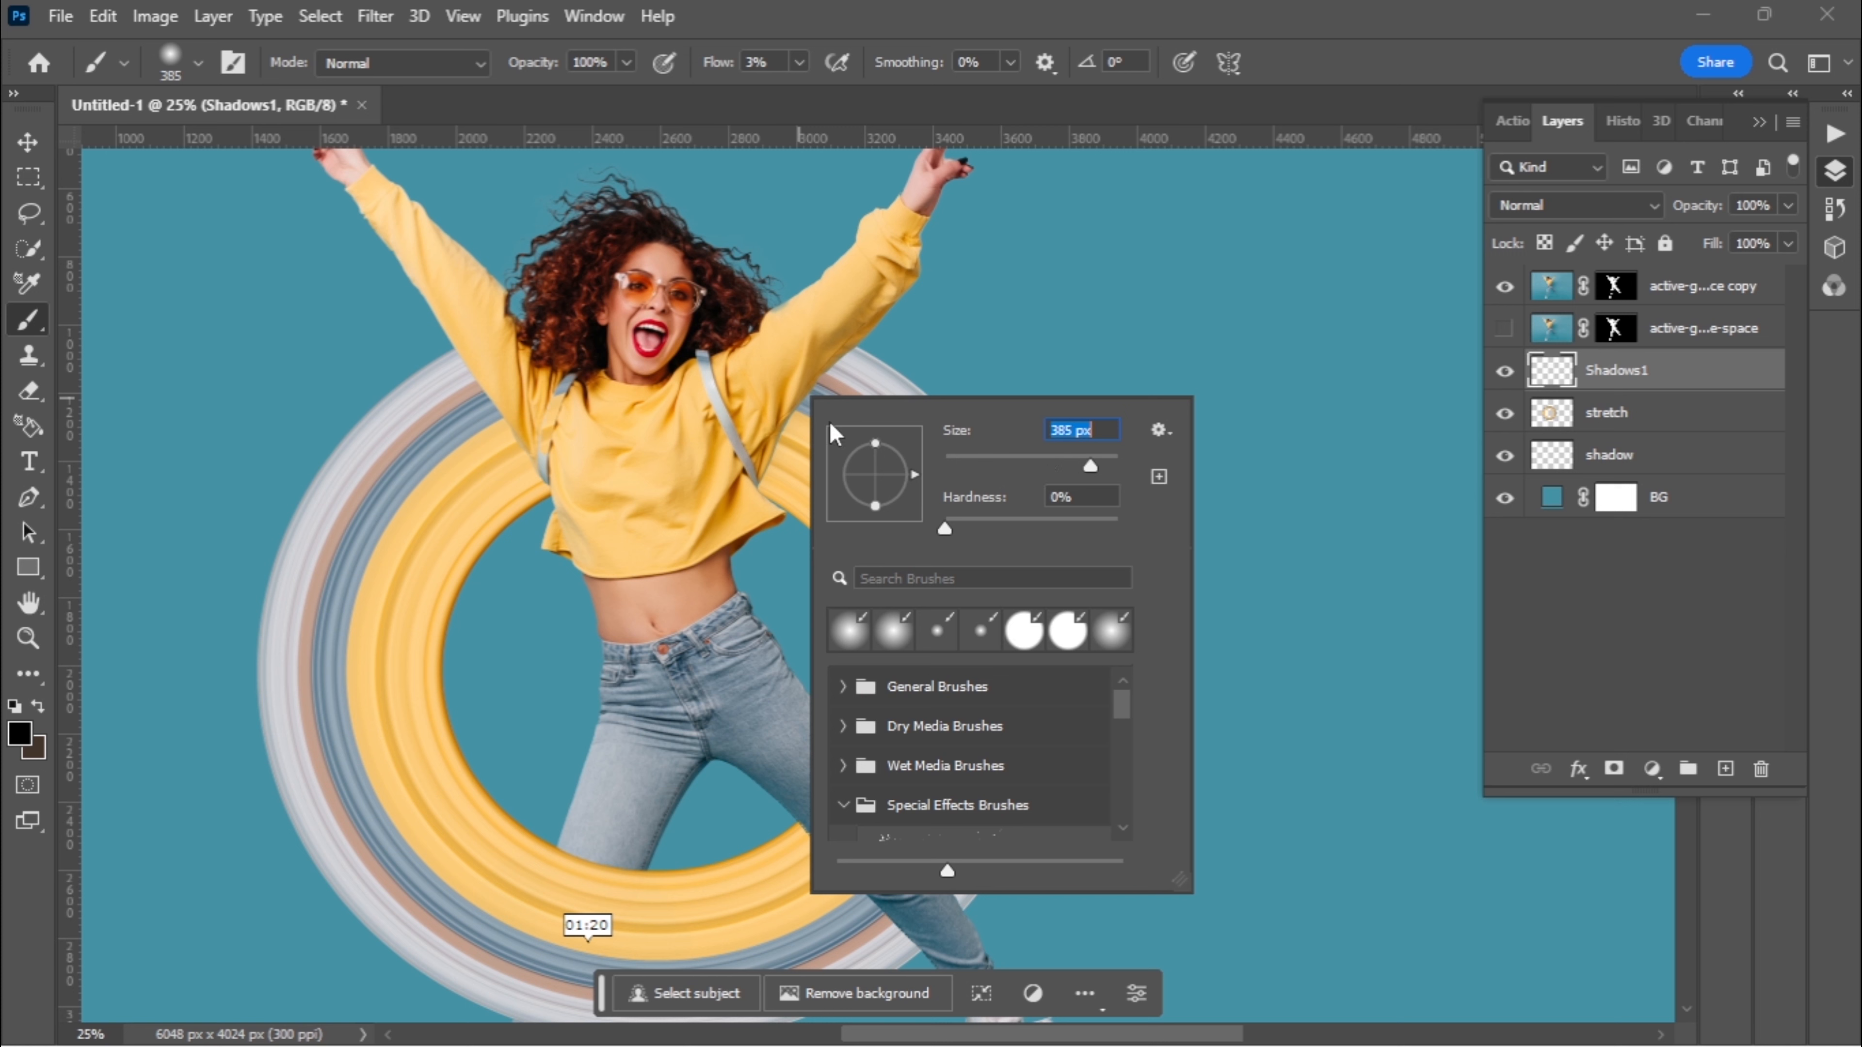
click(753, 409)
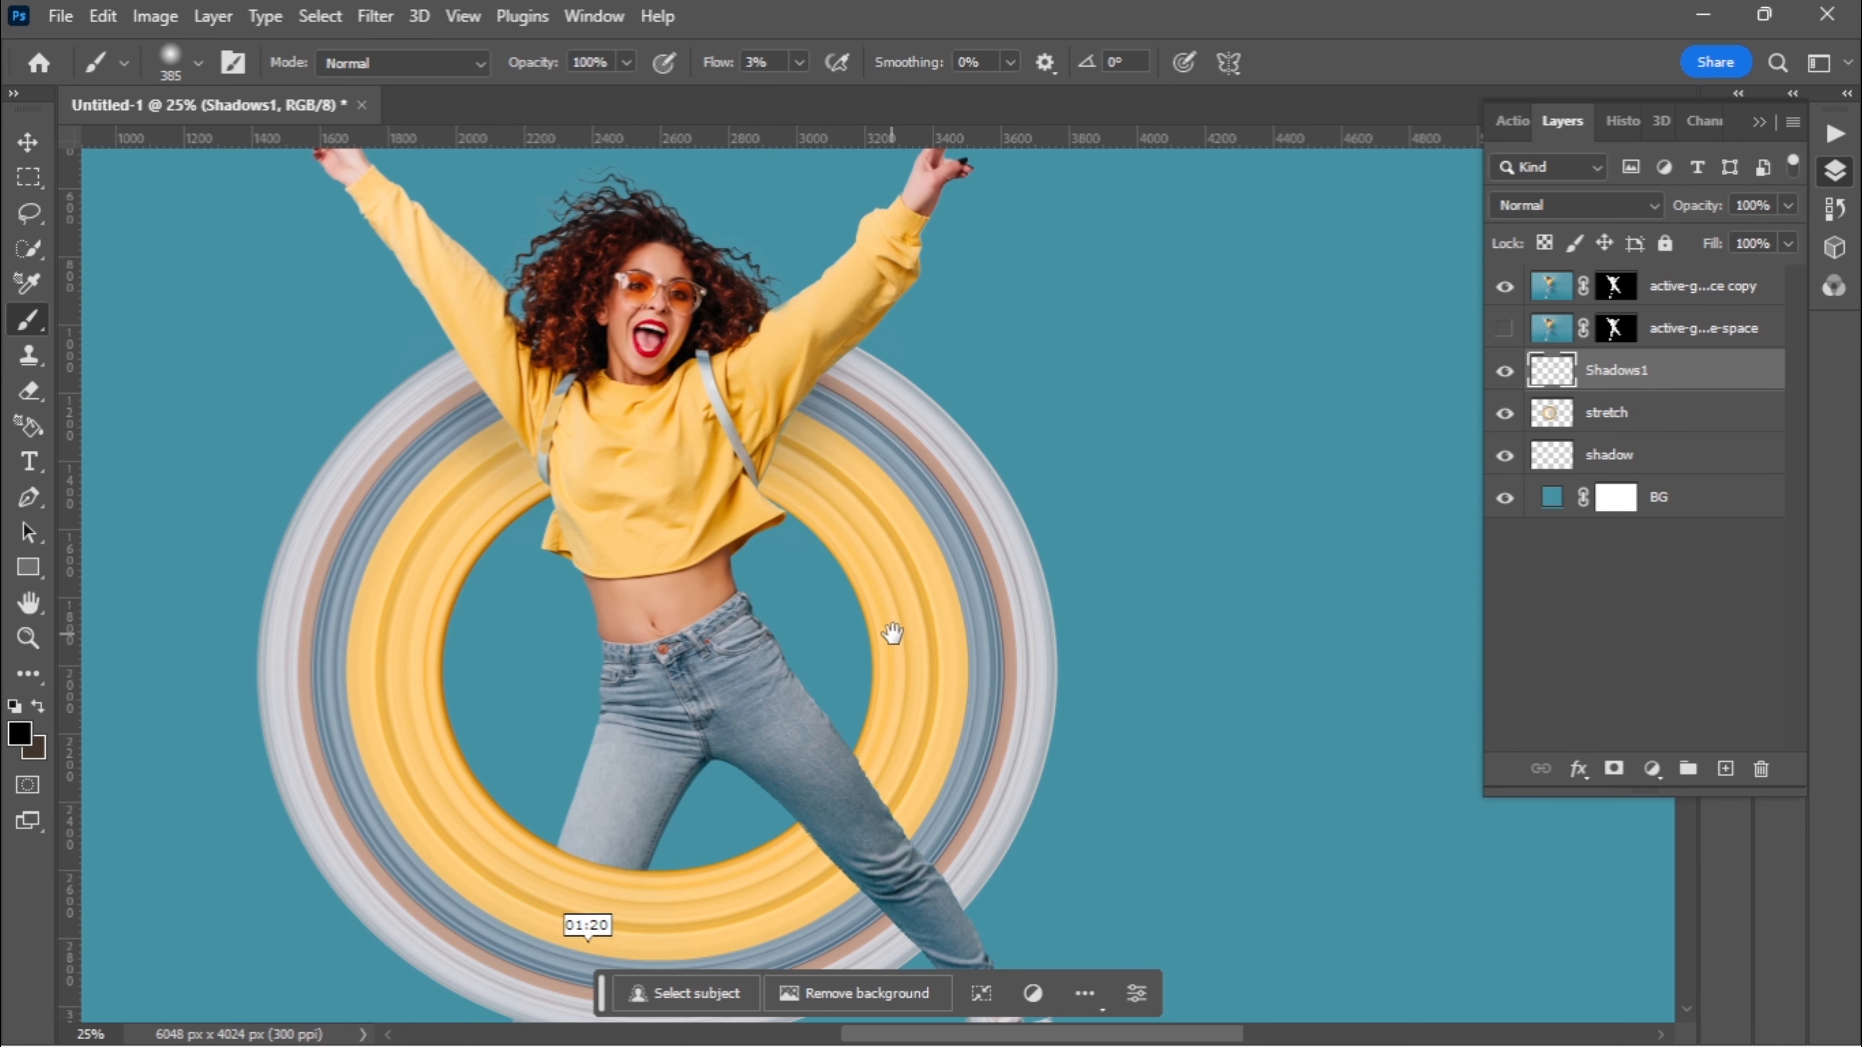
Paint a soft shadow on the ring along both sides of the image-right leg, and reduce the brush to 117 px
drag(885, 633, 923, 387)
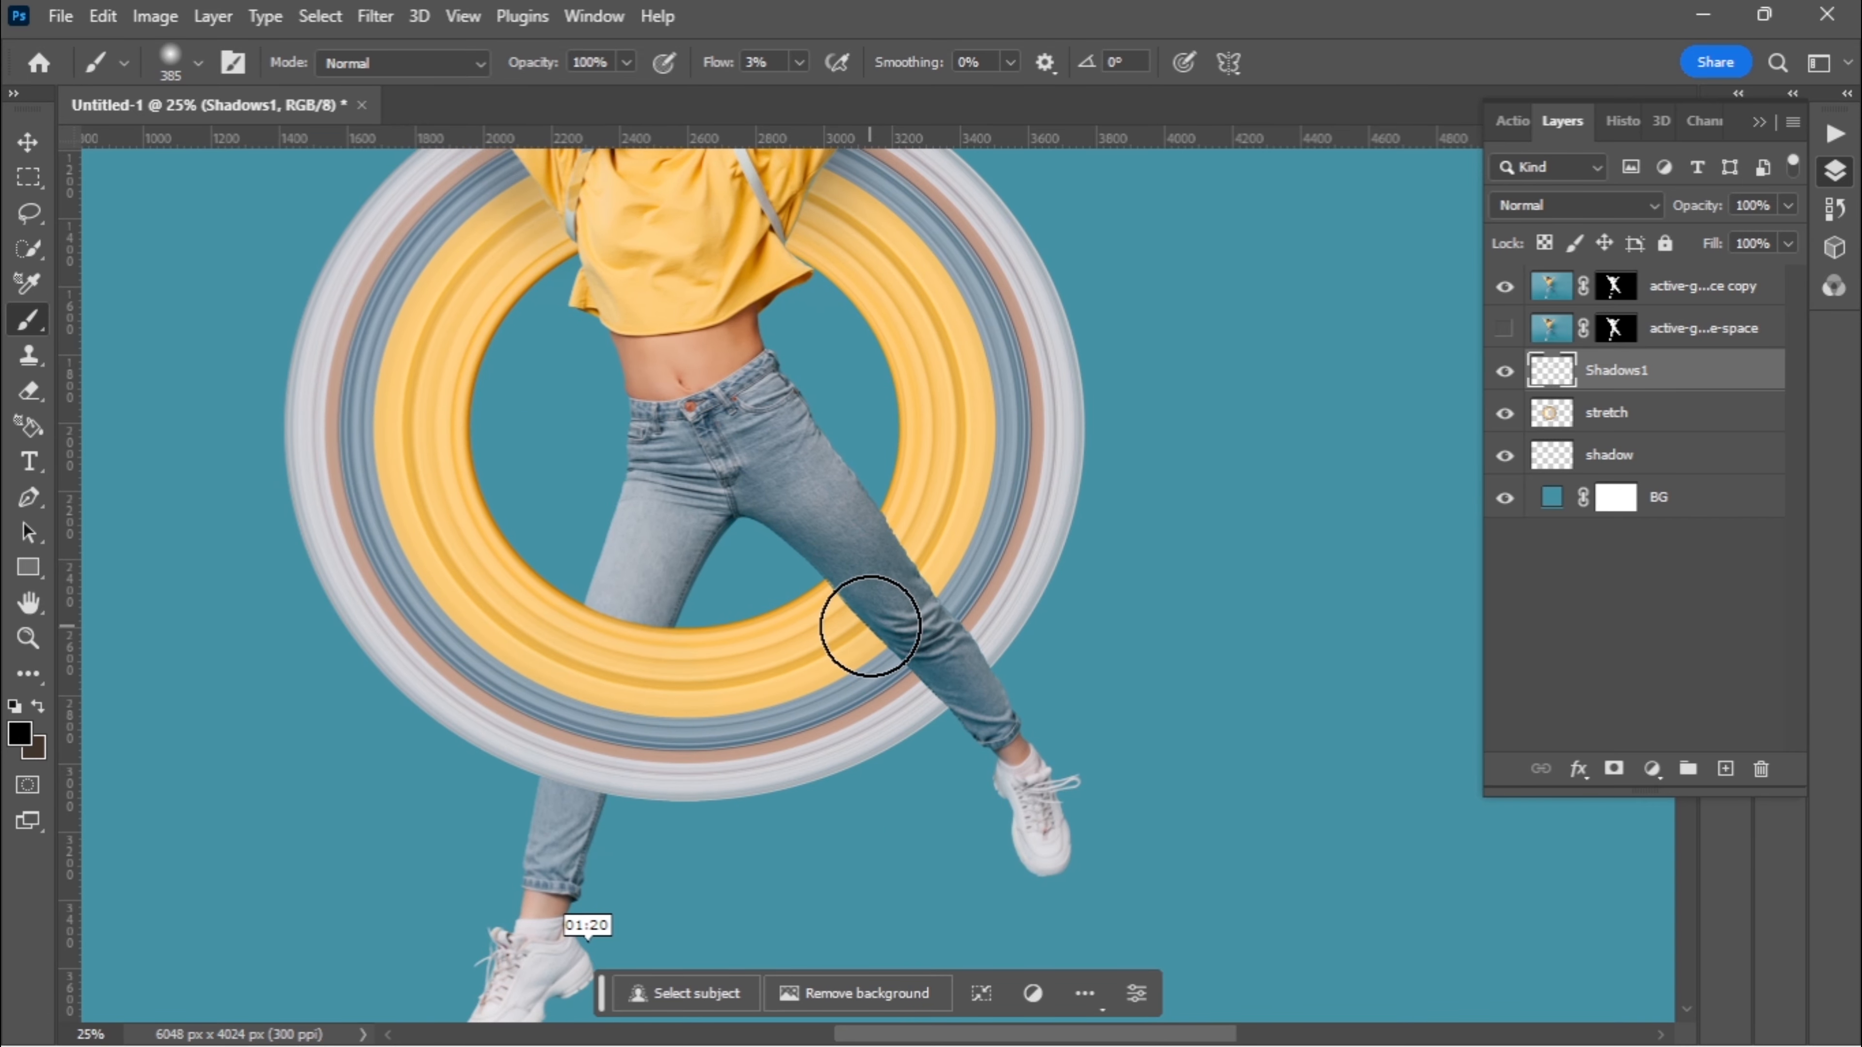
mouse_move(872, 646)
mouse_down()
mouse_move(844, 613)
mouse_move(875, 649)
mouse_up()
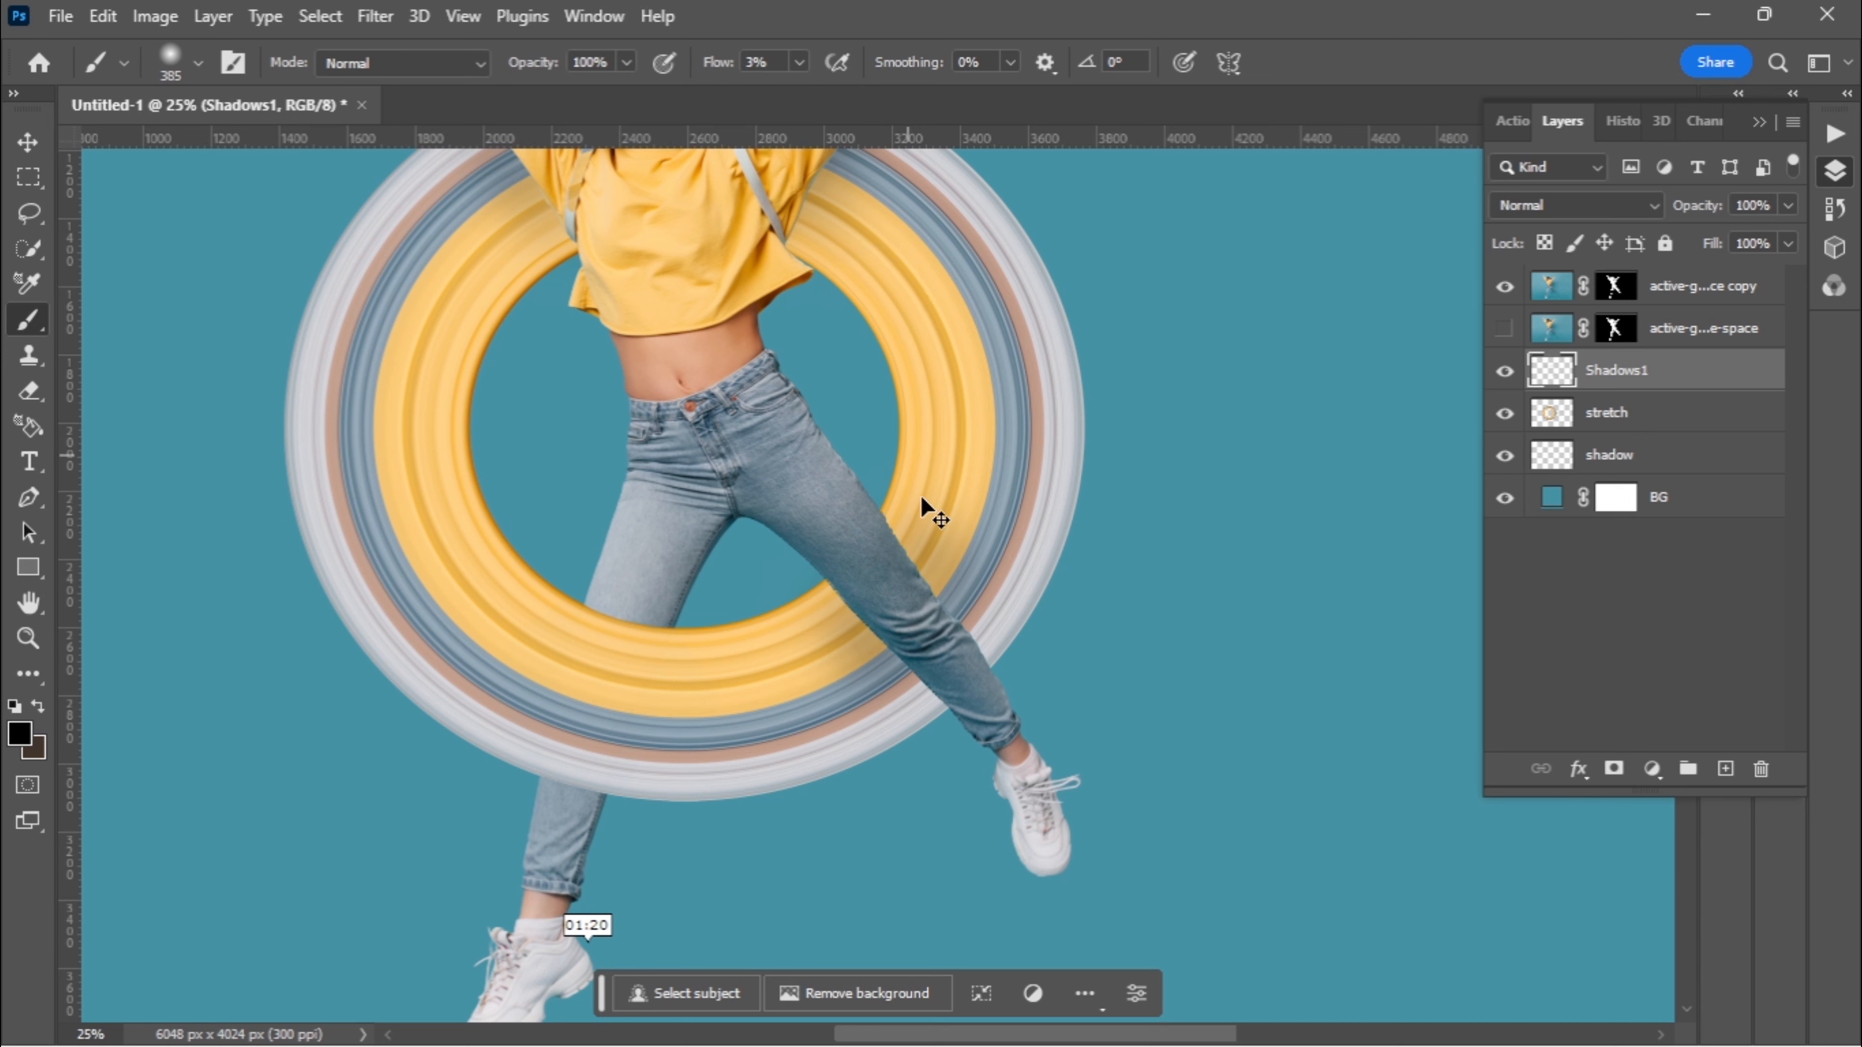
right_click(882, 595)
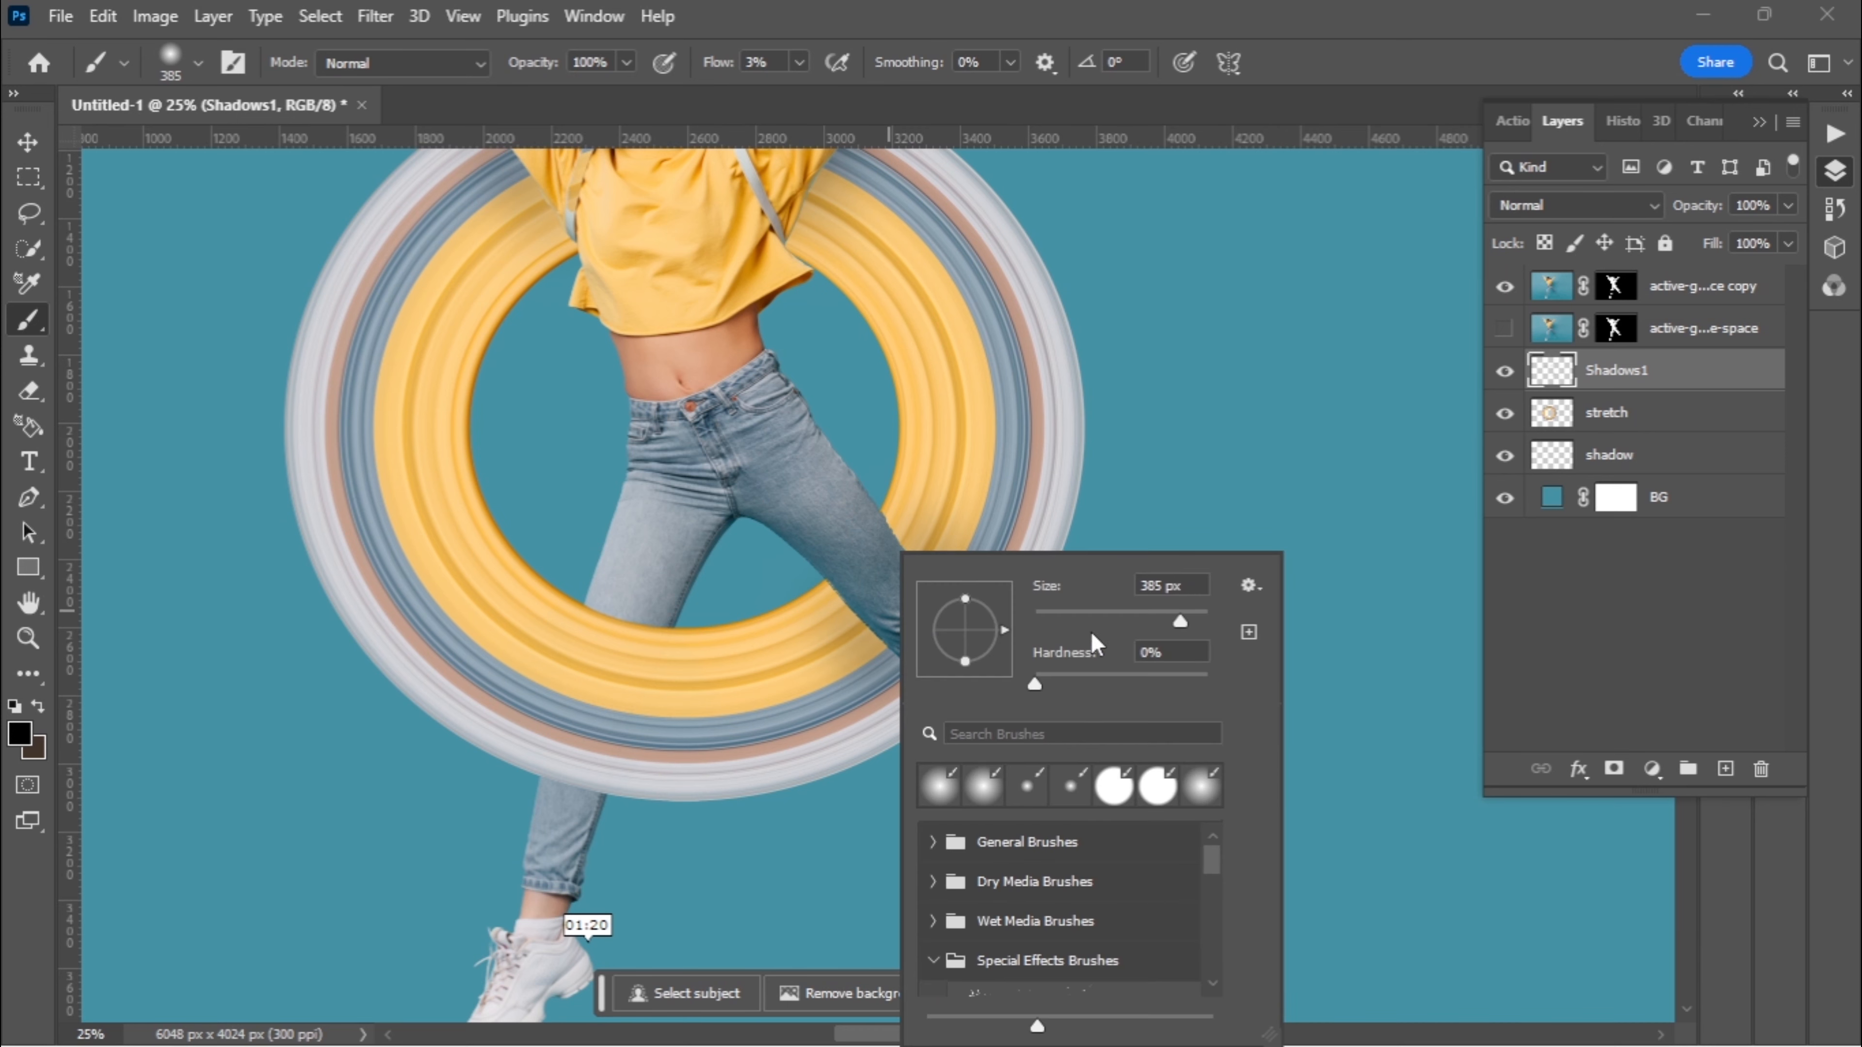
click(1129, 611)
click(847, 618)
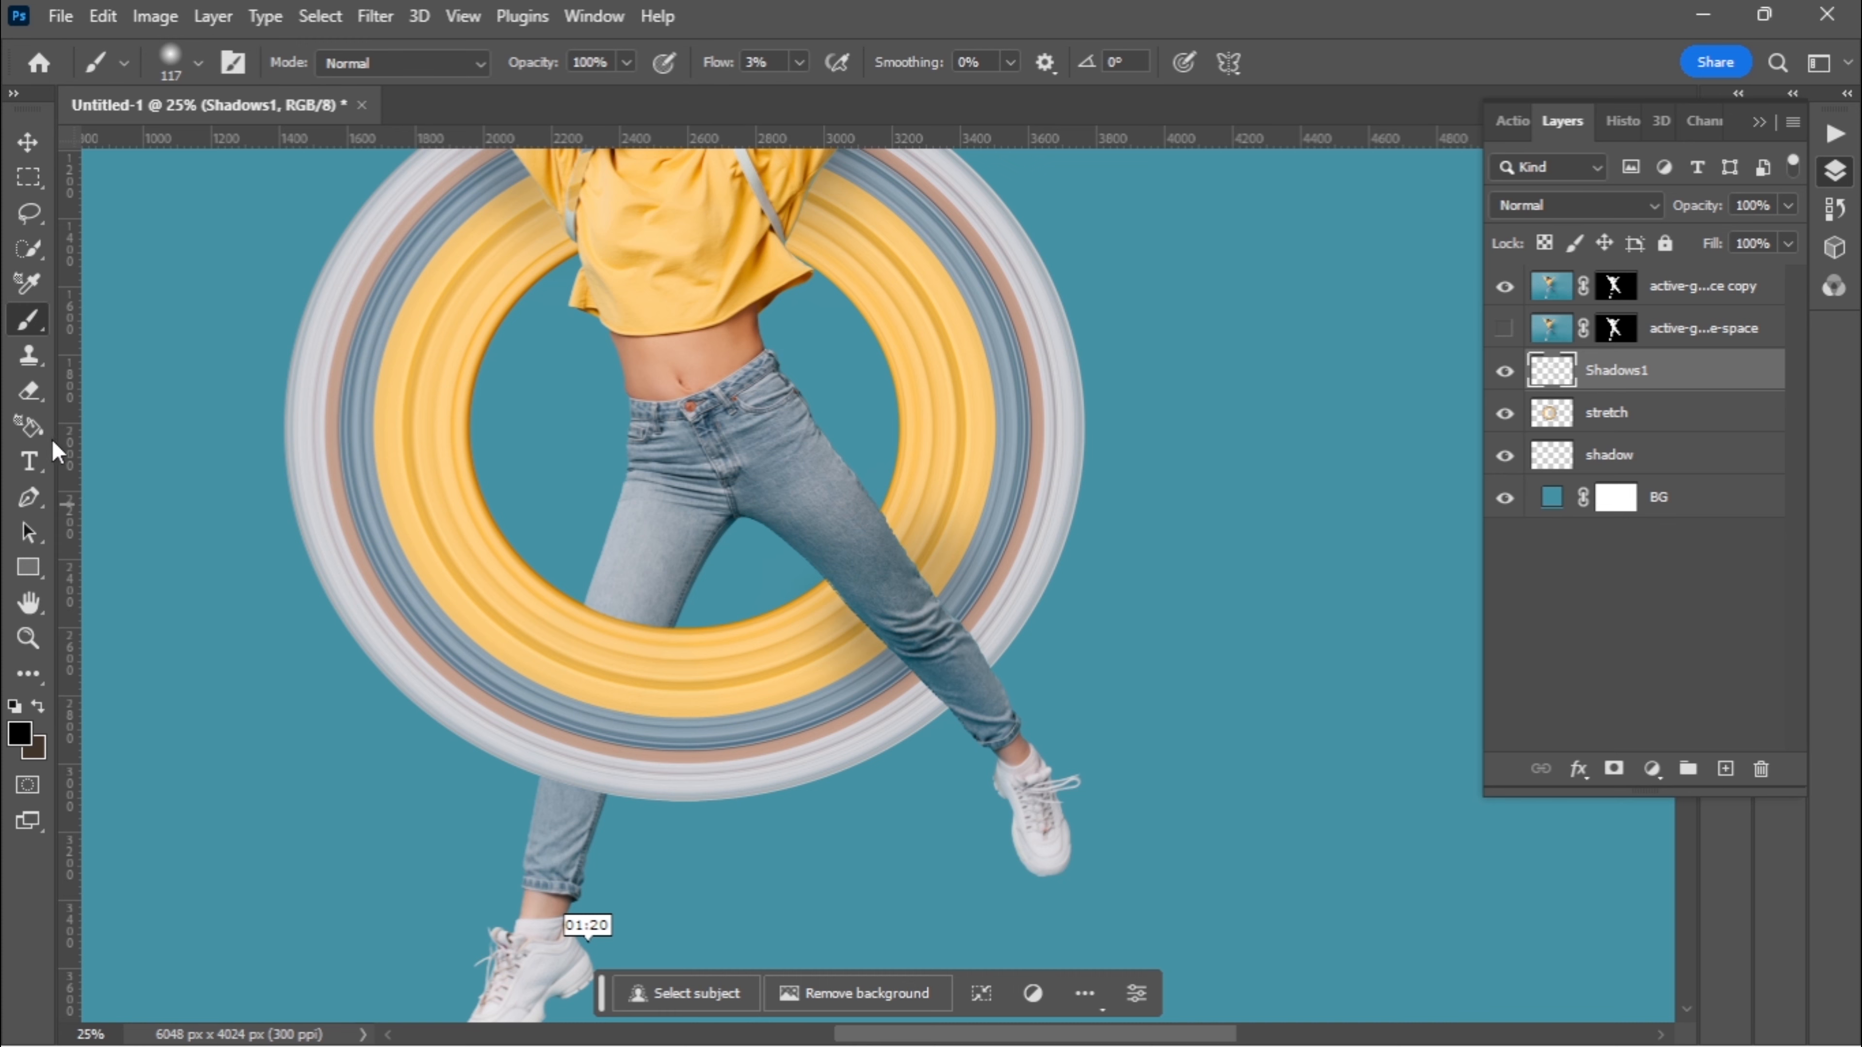
Set the Eraser to 56 px and remove stray shadow from the blue area inside the ring beside the image-right leg
click(29, 392)
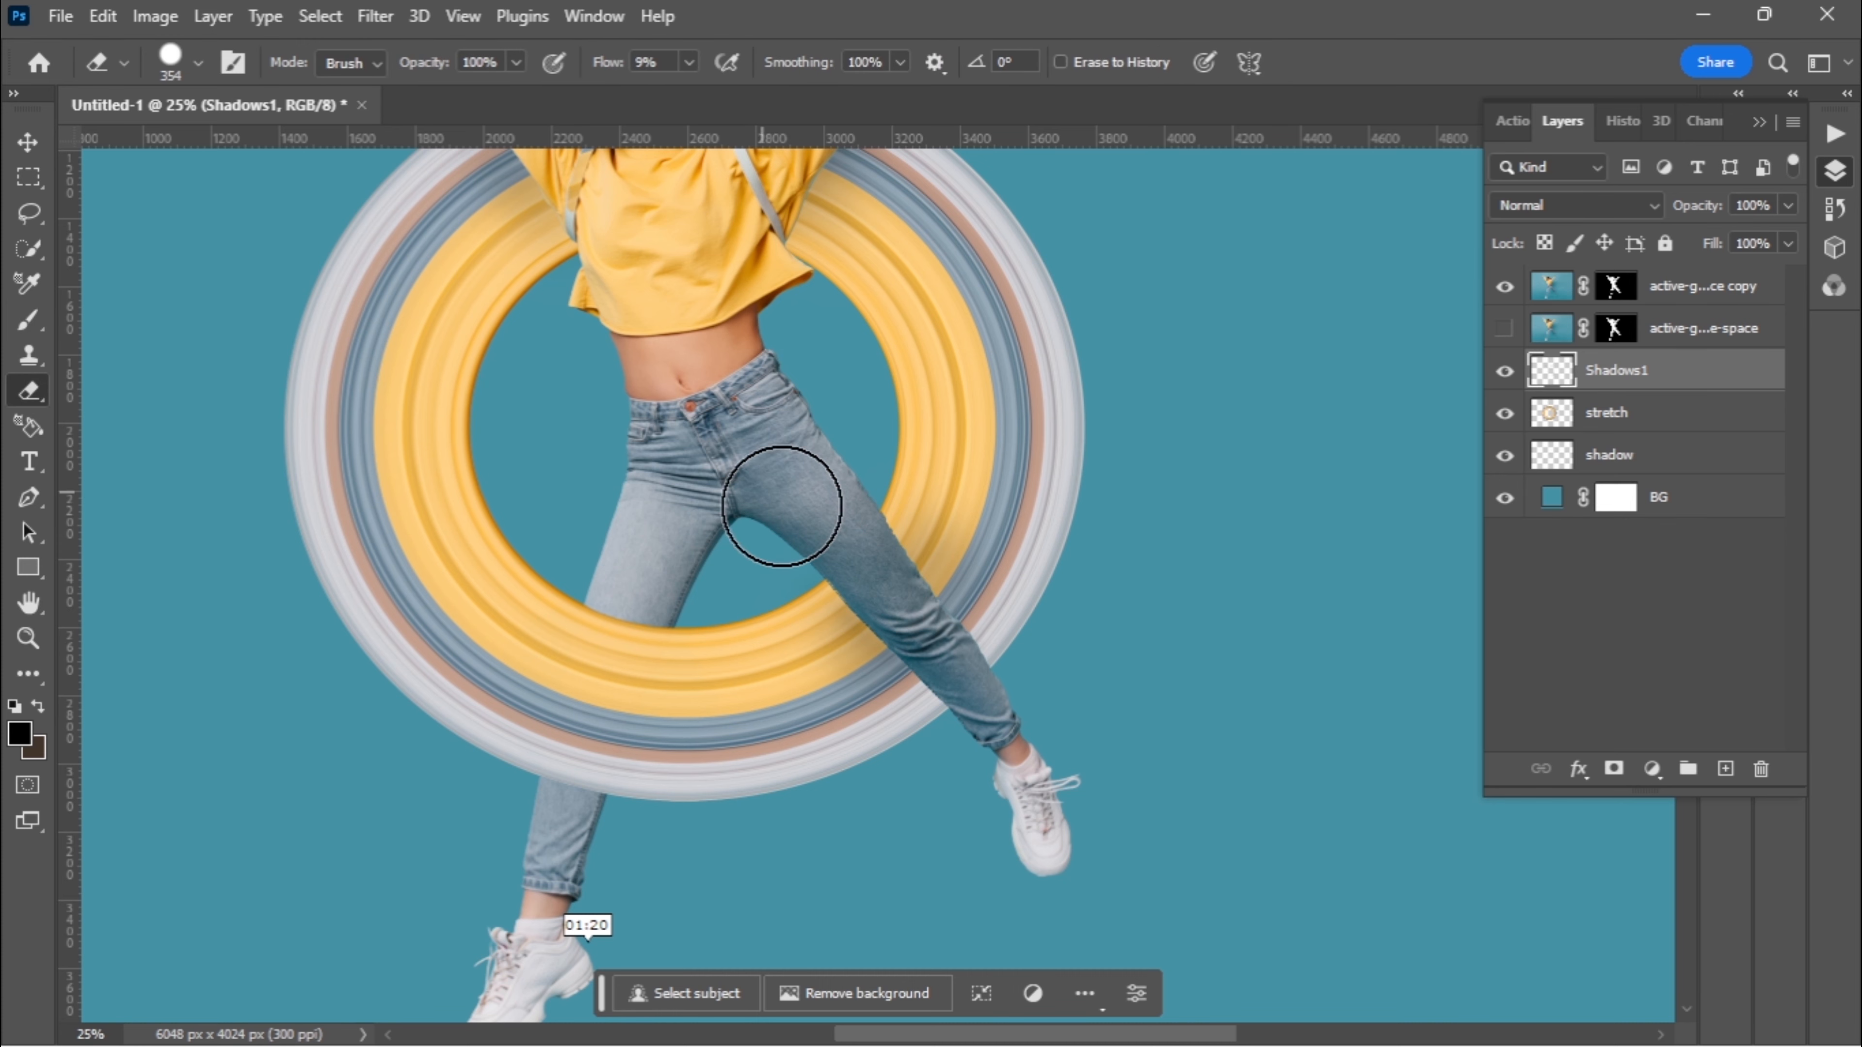
right_click(951, 571)
click(1054, 618)
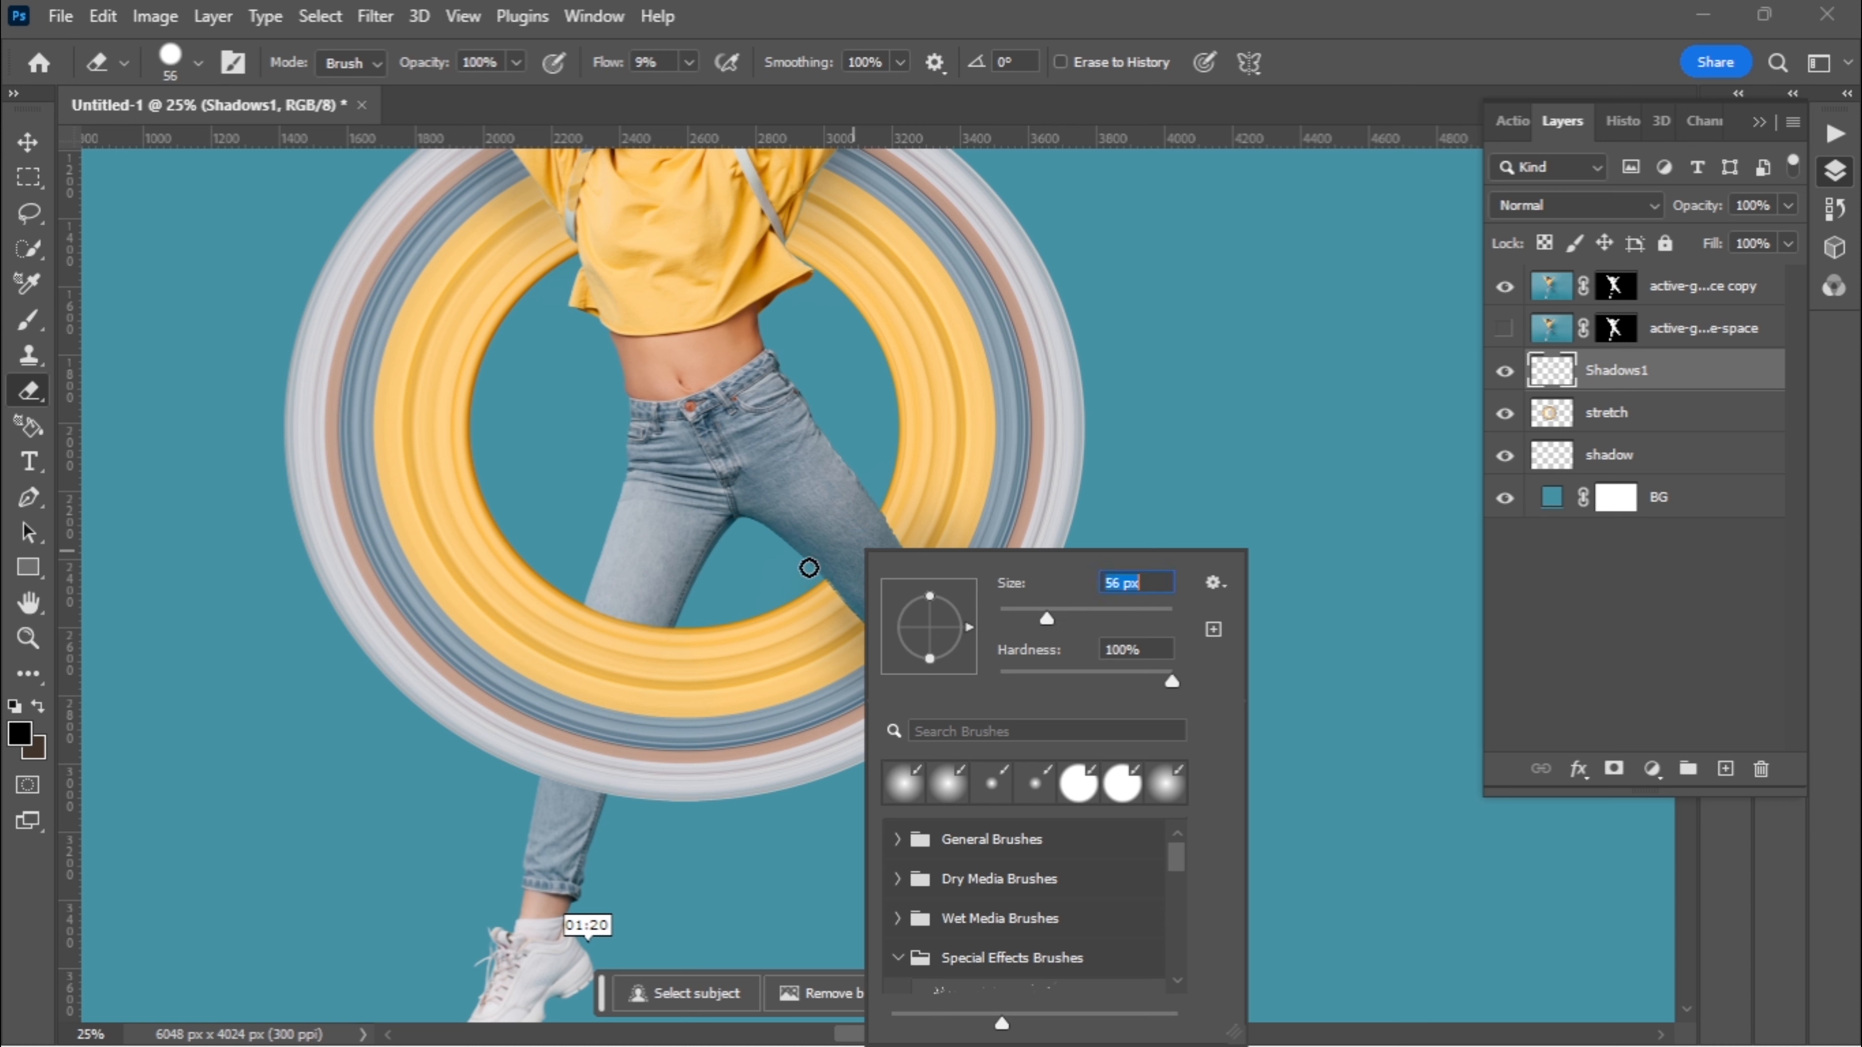
key(Return)
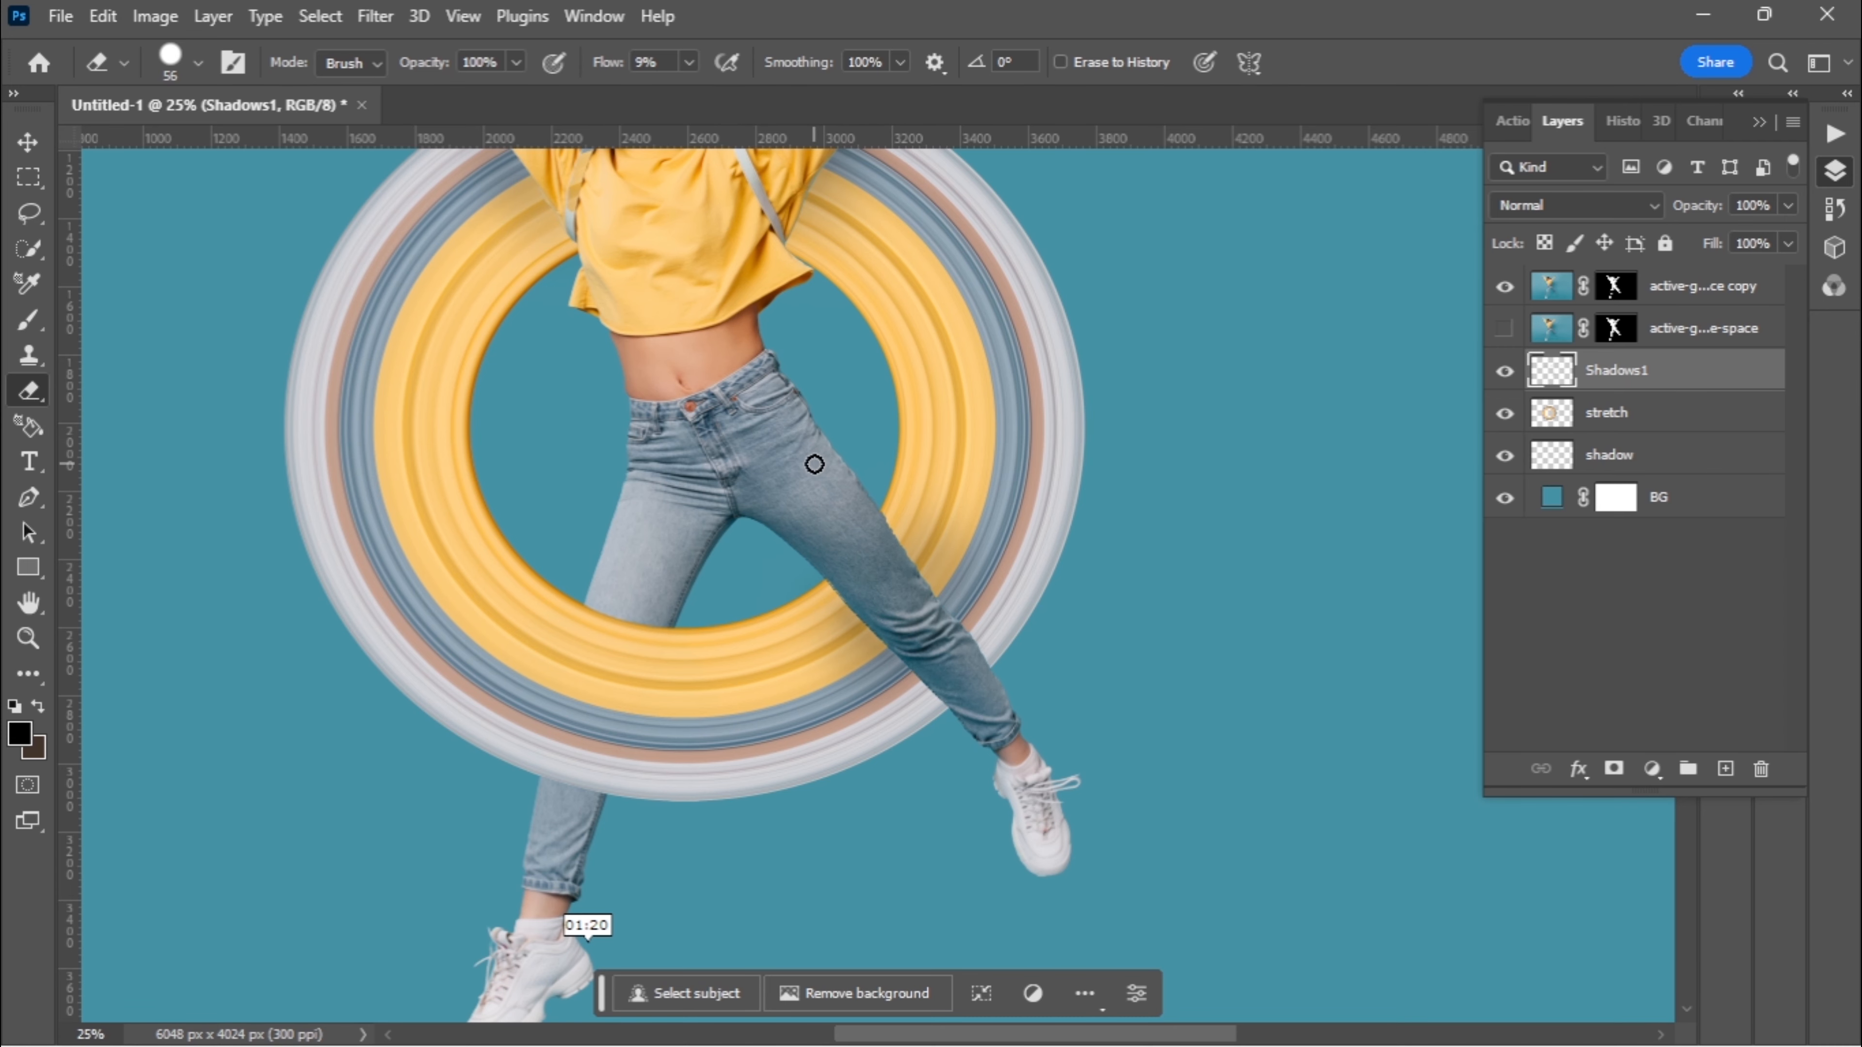
Target the mask of the topmost woman layer and set the 117 px soft Brush to 88% flow
key(ctrl+minus)
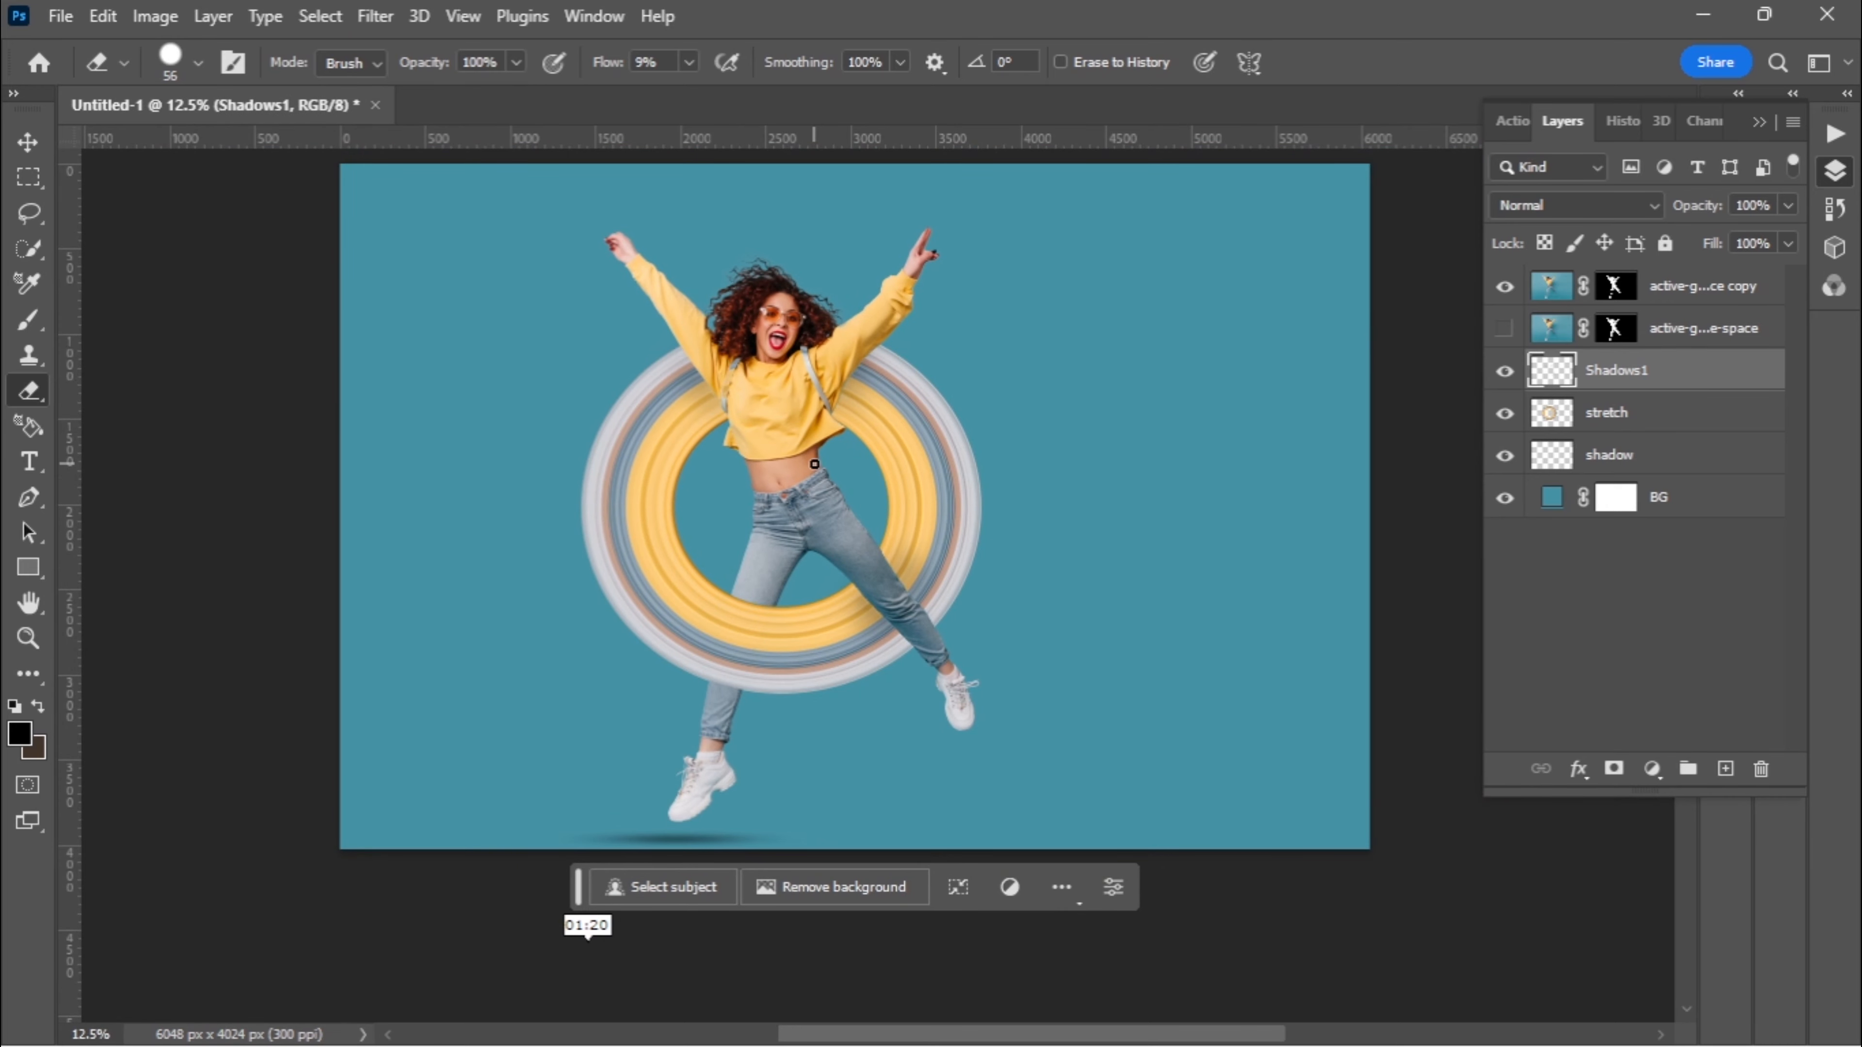
click(1618, 286)
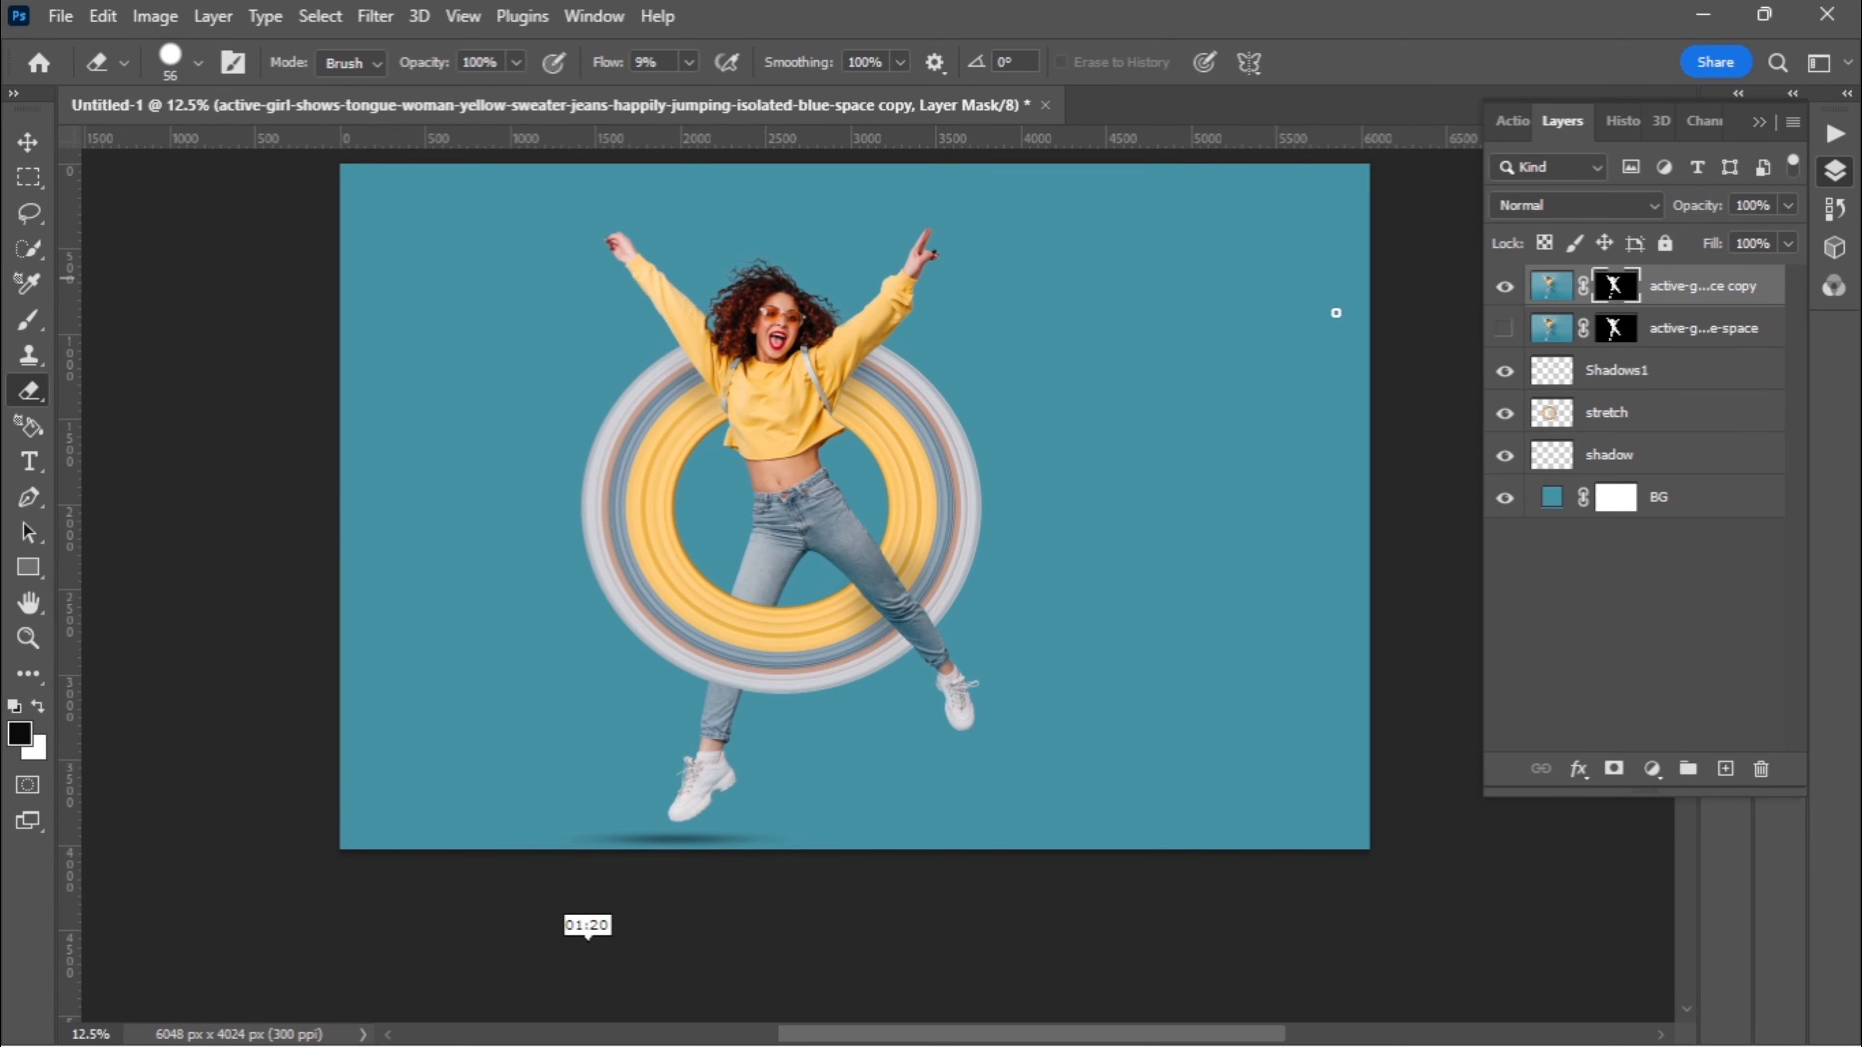
key(ctrl+plus)
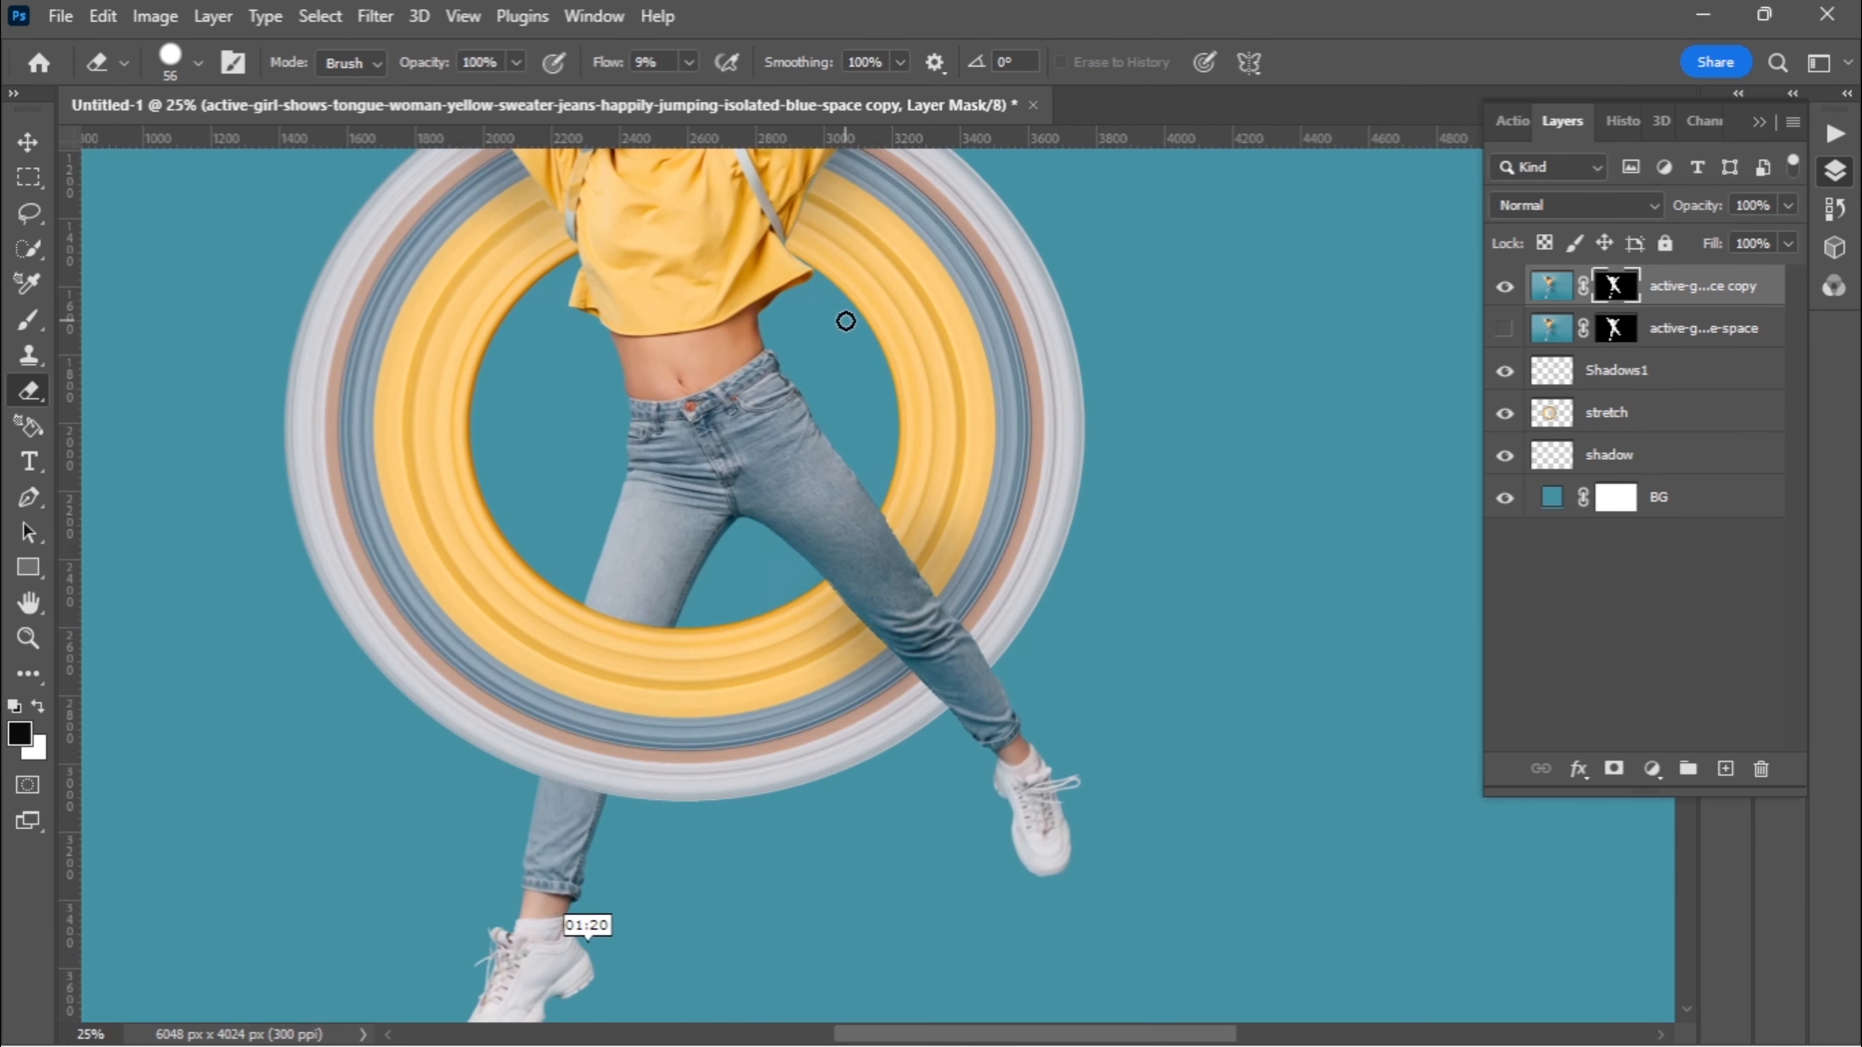
mouse_move(845, 321)
mouse_down()
mouse_move(923, 631)
mouse_move(936, 566)
mouse_up()
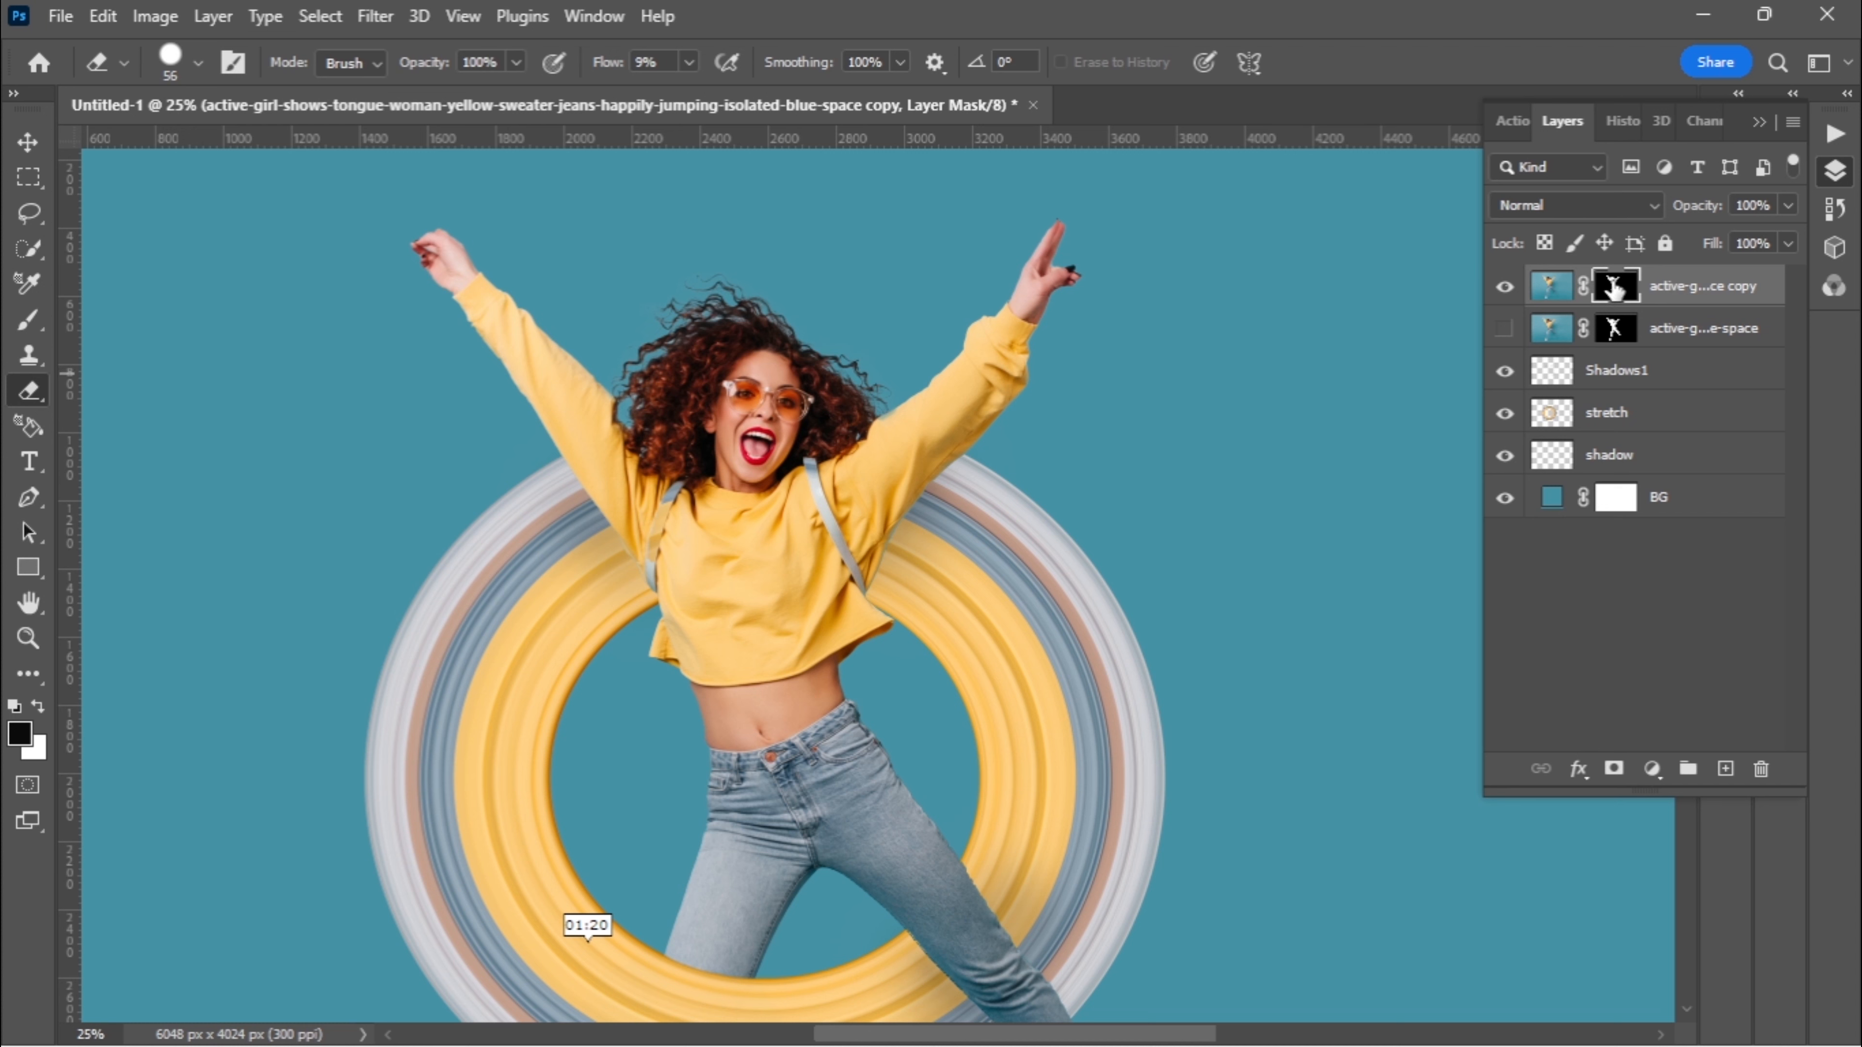
click(28, 321)
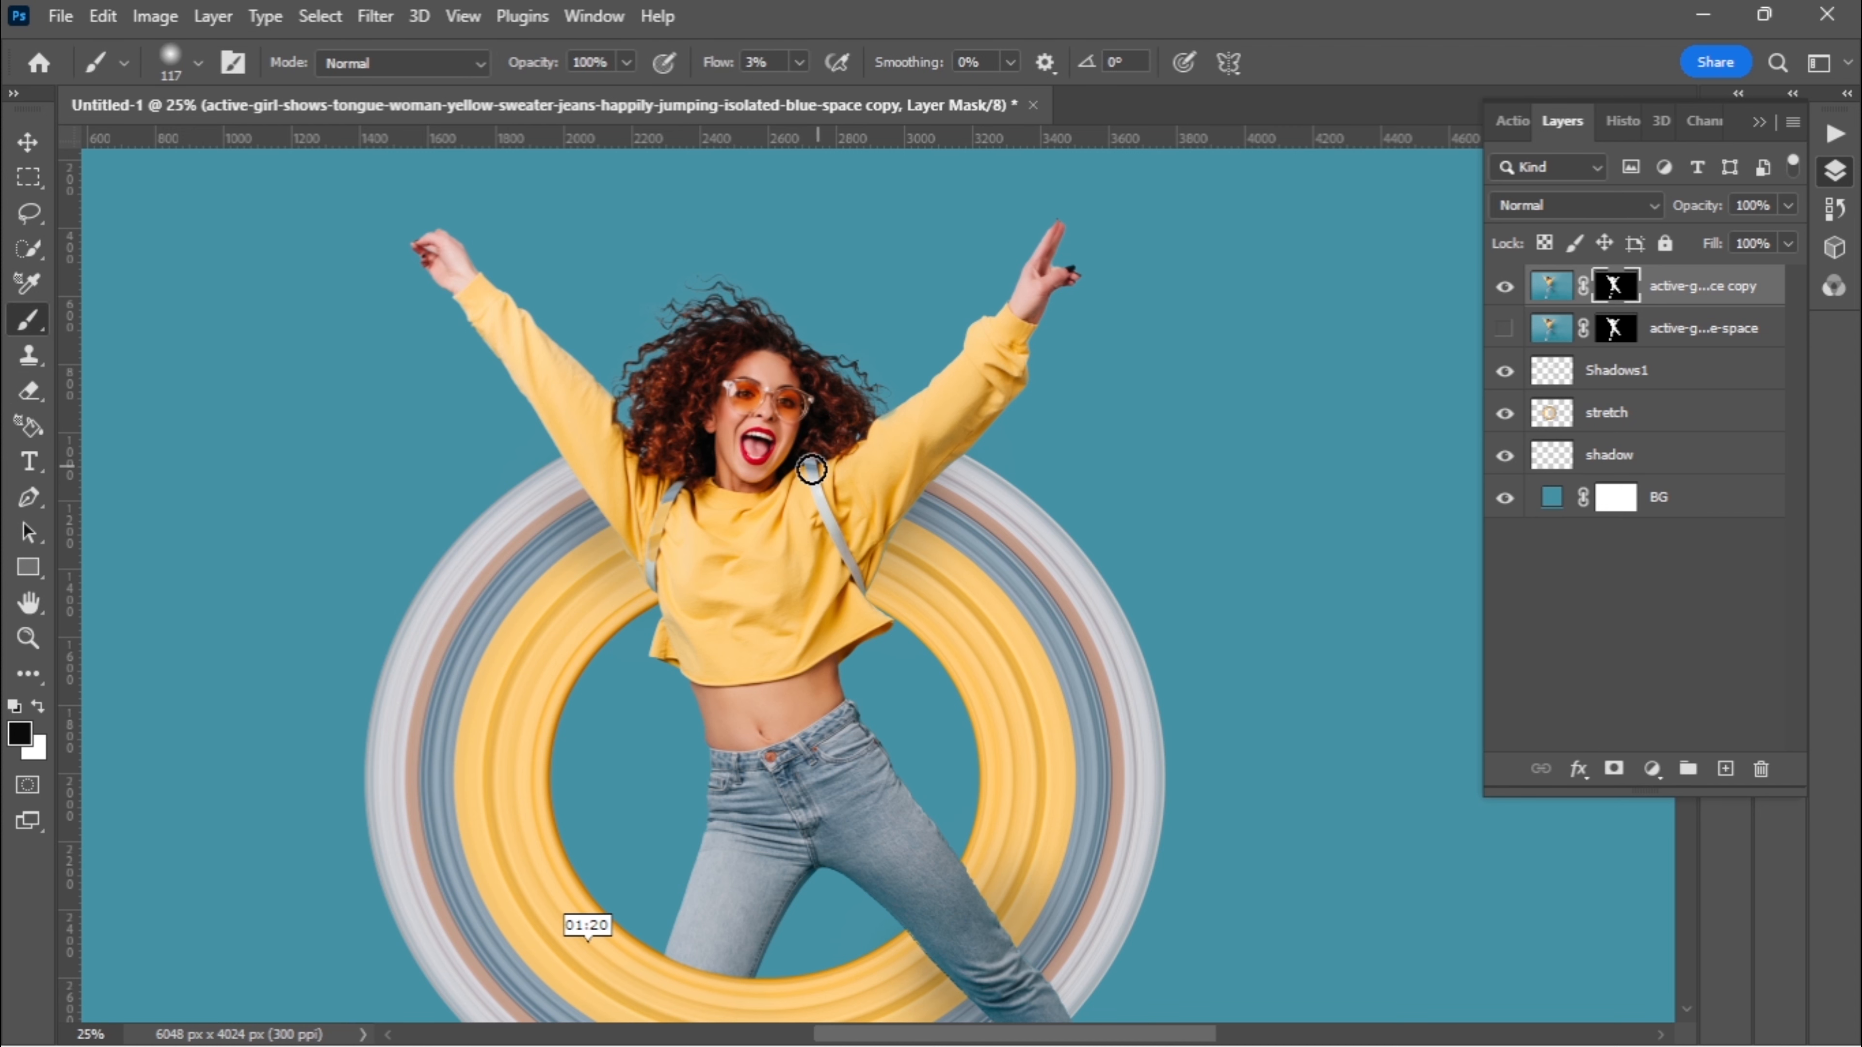
click(799, 62)
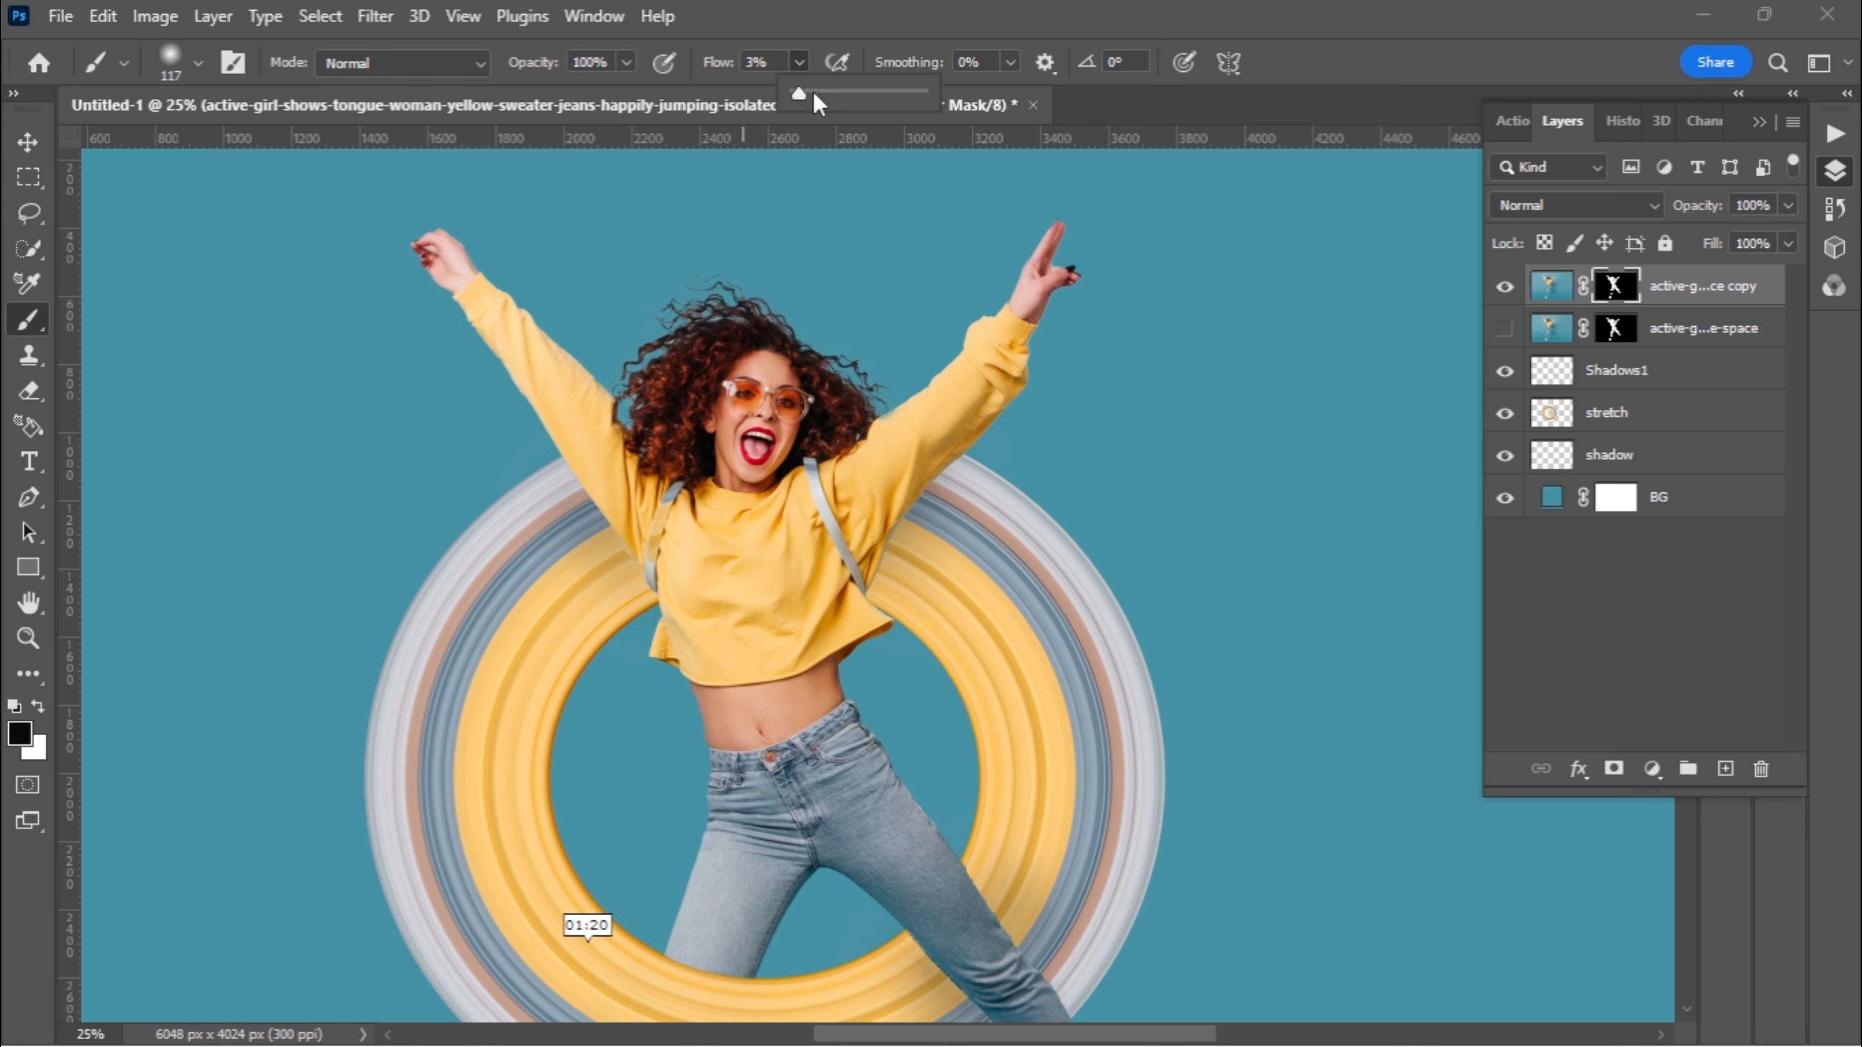
drag(819, 103, 909, 113)
click(1038, 532)
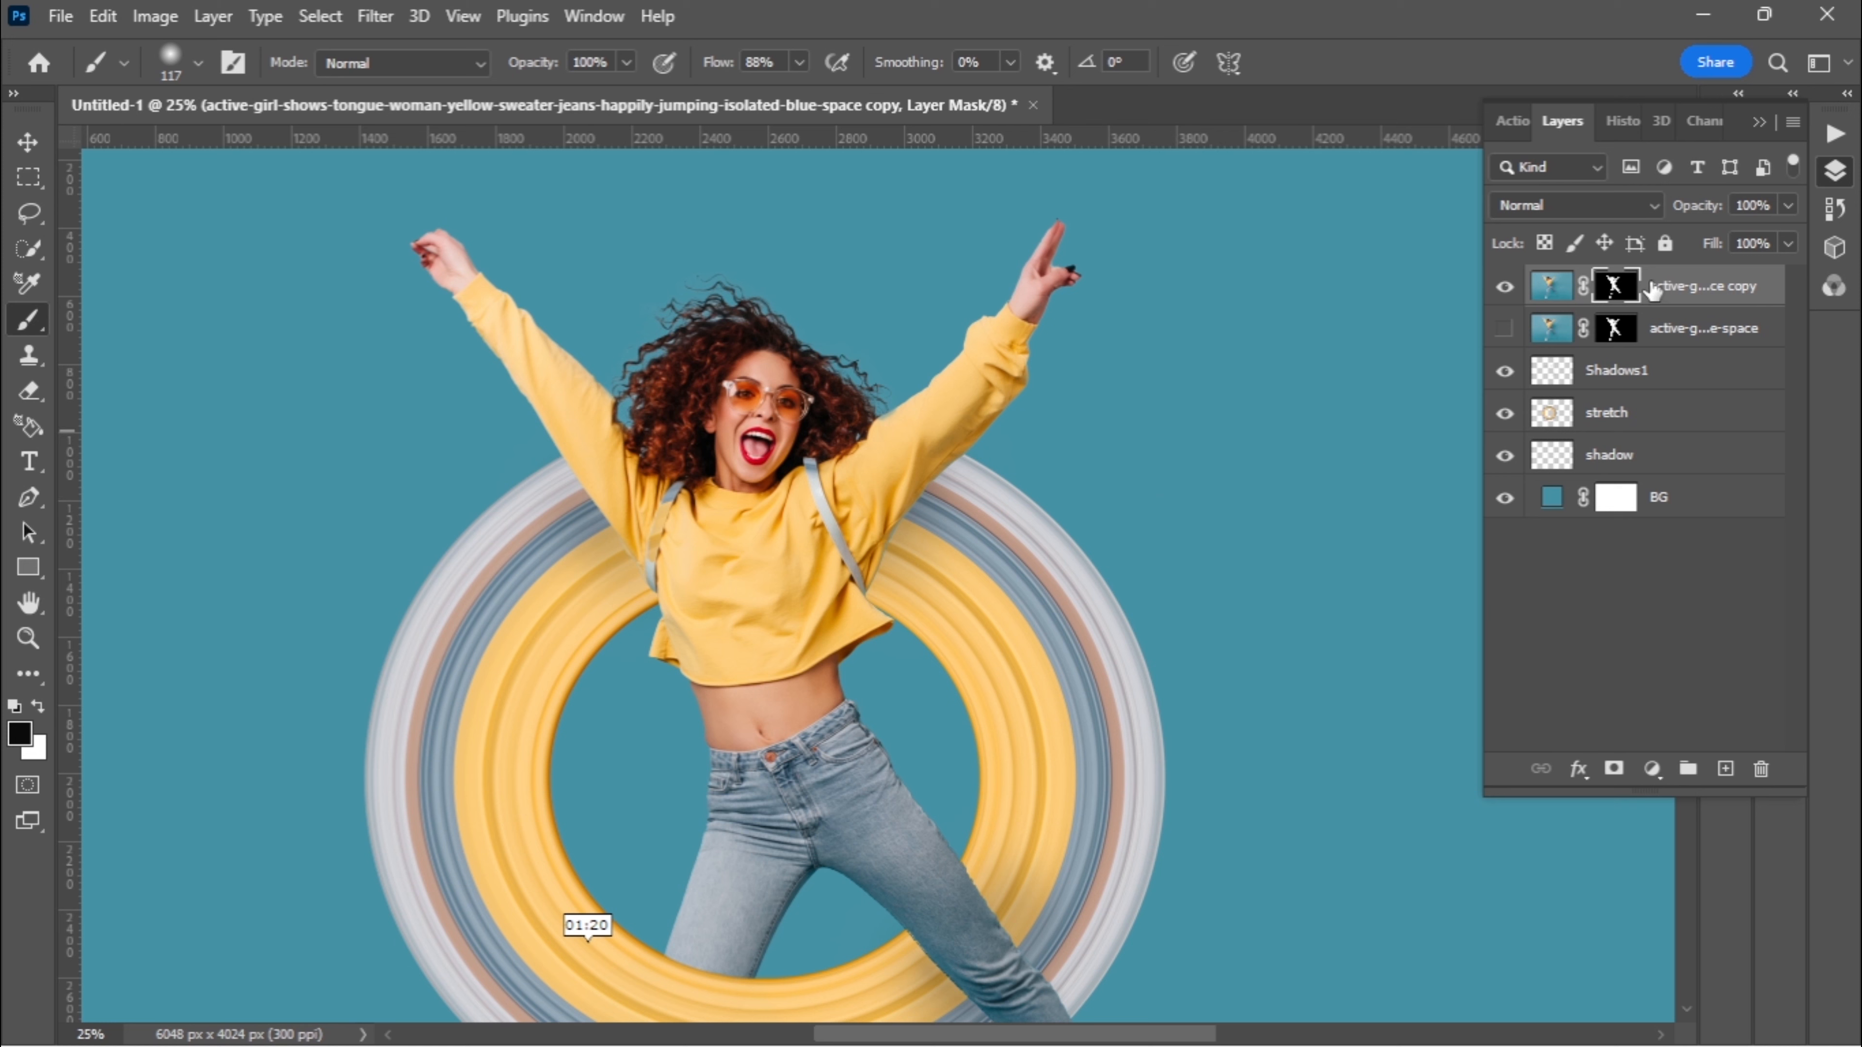
Try painting black on the woman's layer mask across her shoulder and collar, undo it, and toggle the layer's visibility
drag(861, 436, 755, 490)
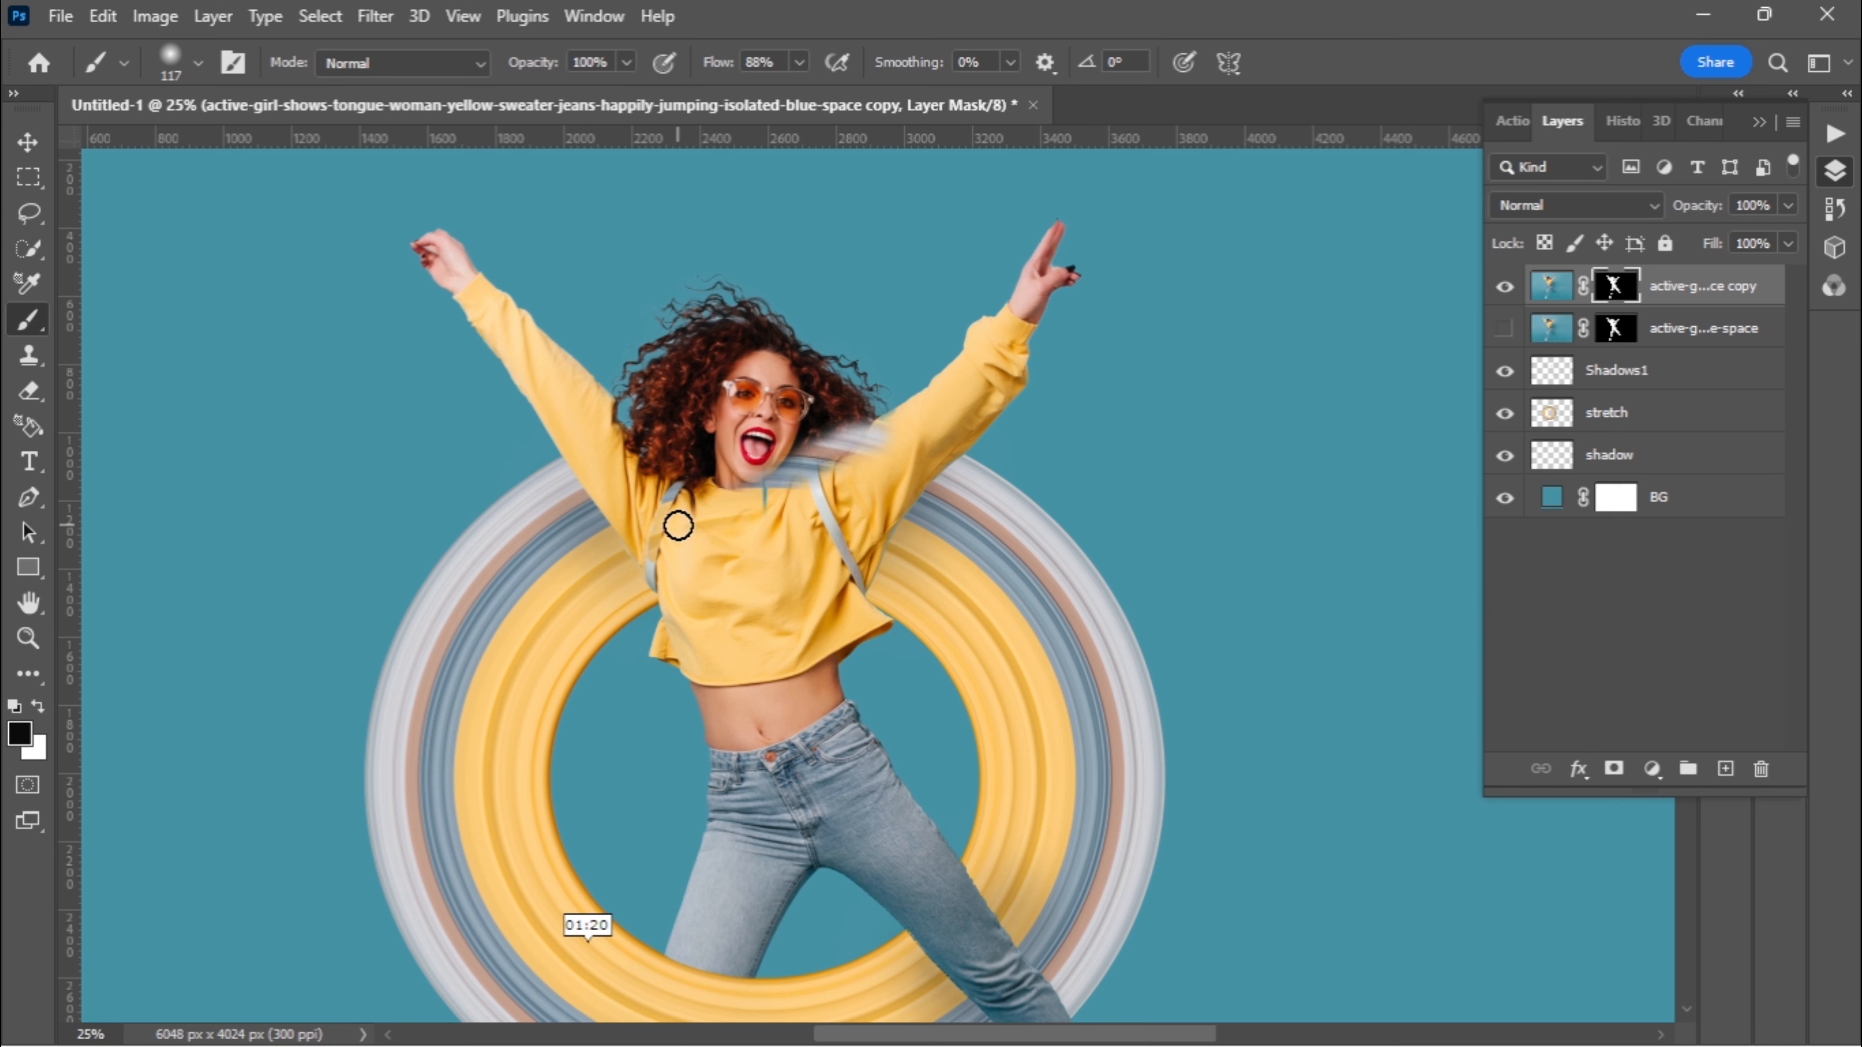
key(ctrl+z)
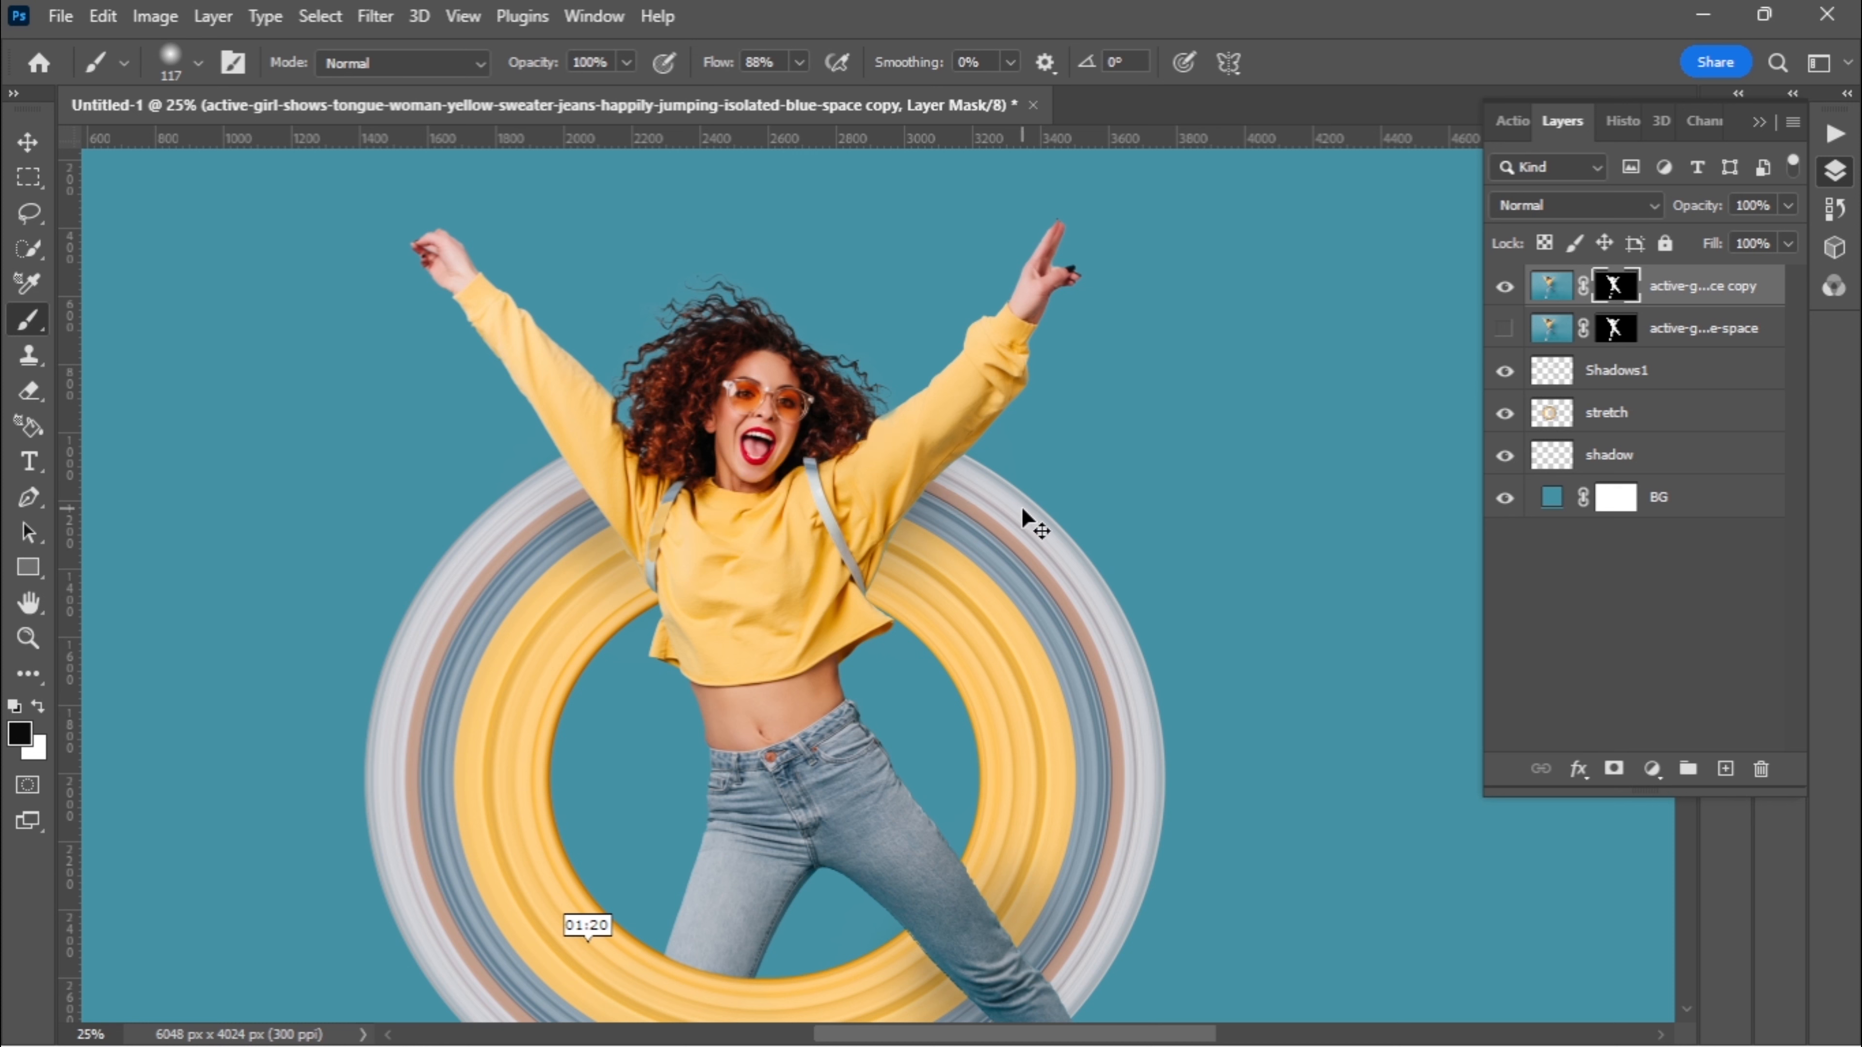
key(ctrl+2)
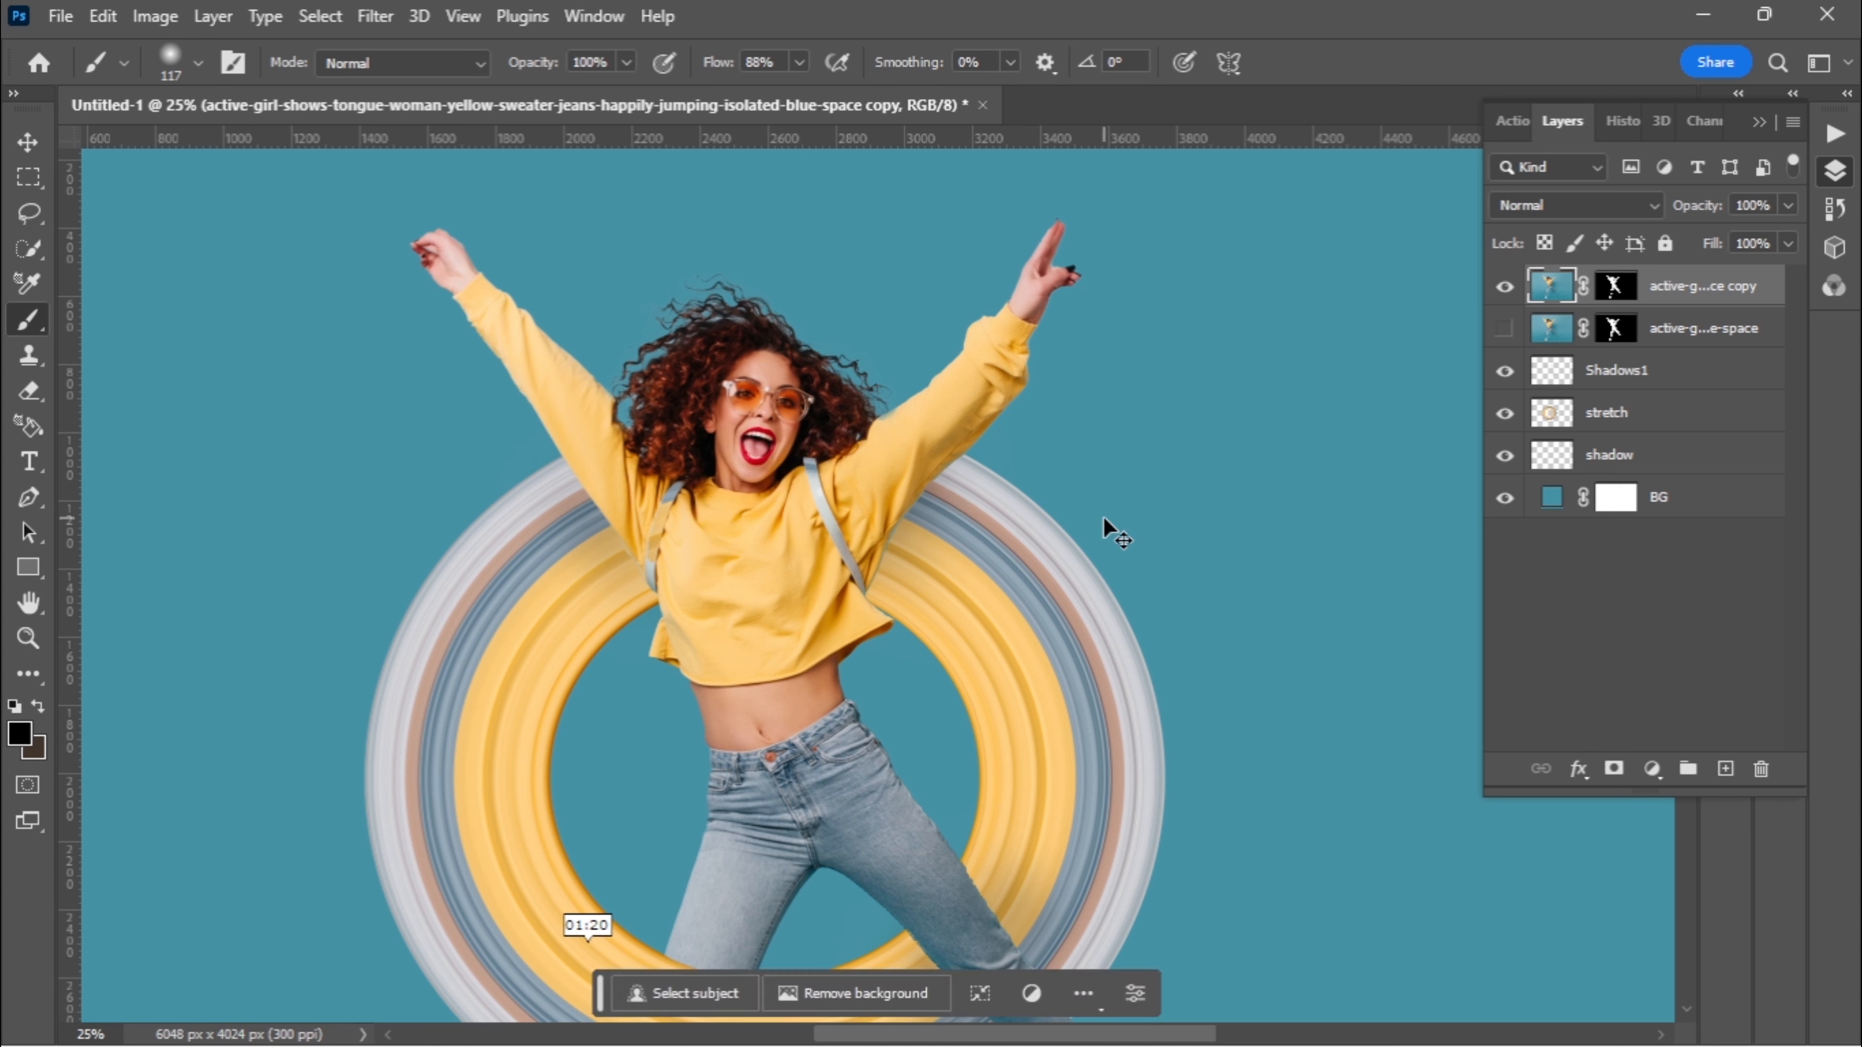
click(1509, 291)
click(1509, 290)
Add a layer mask to the stretch layer and paint black on it to hide the ring beside the woman's neck and image-right shoulder
click(1583, 413)
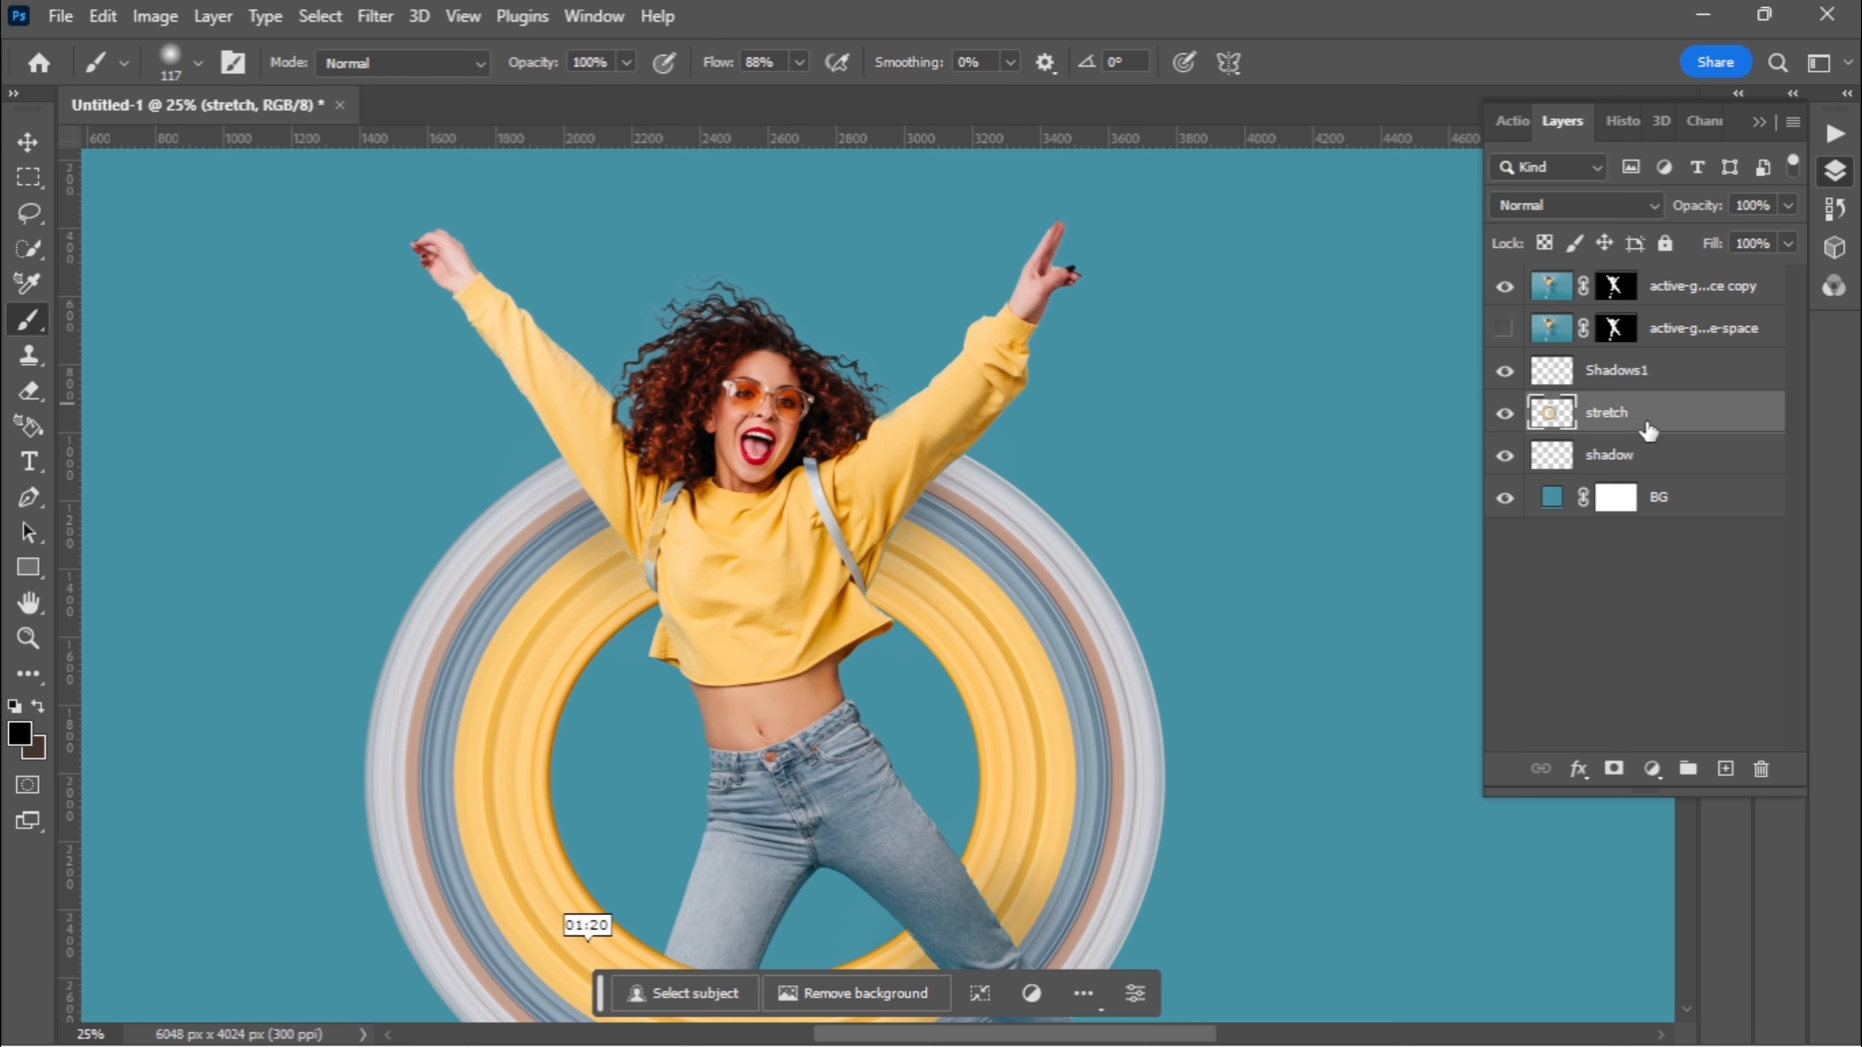
click(1615, 769)
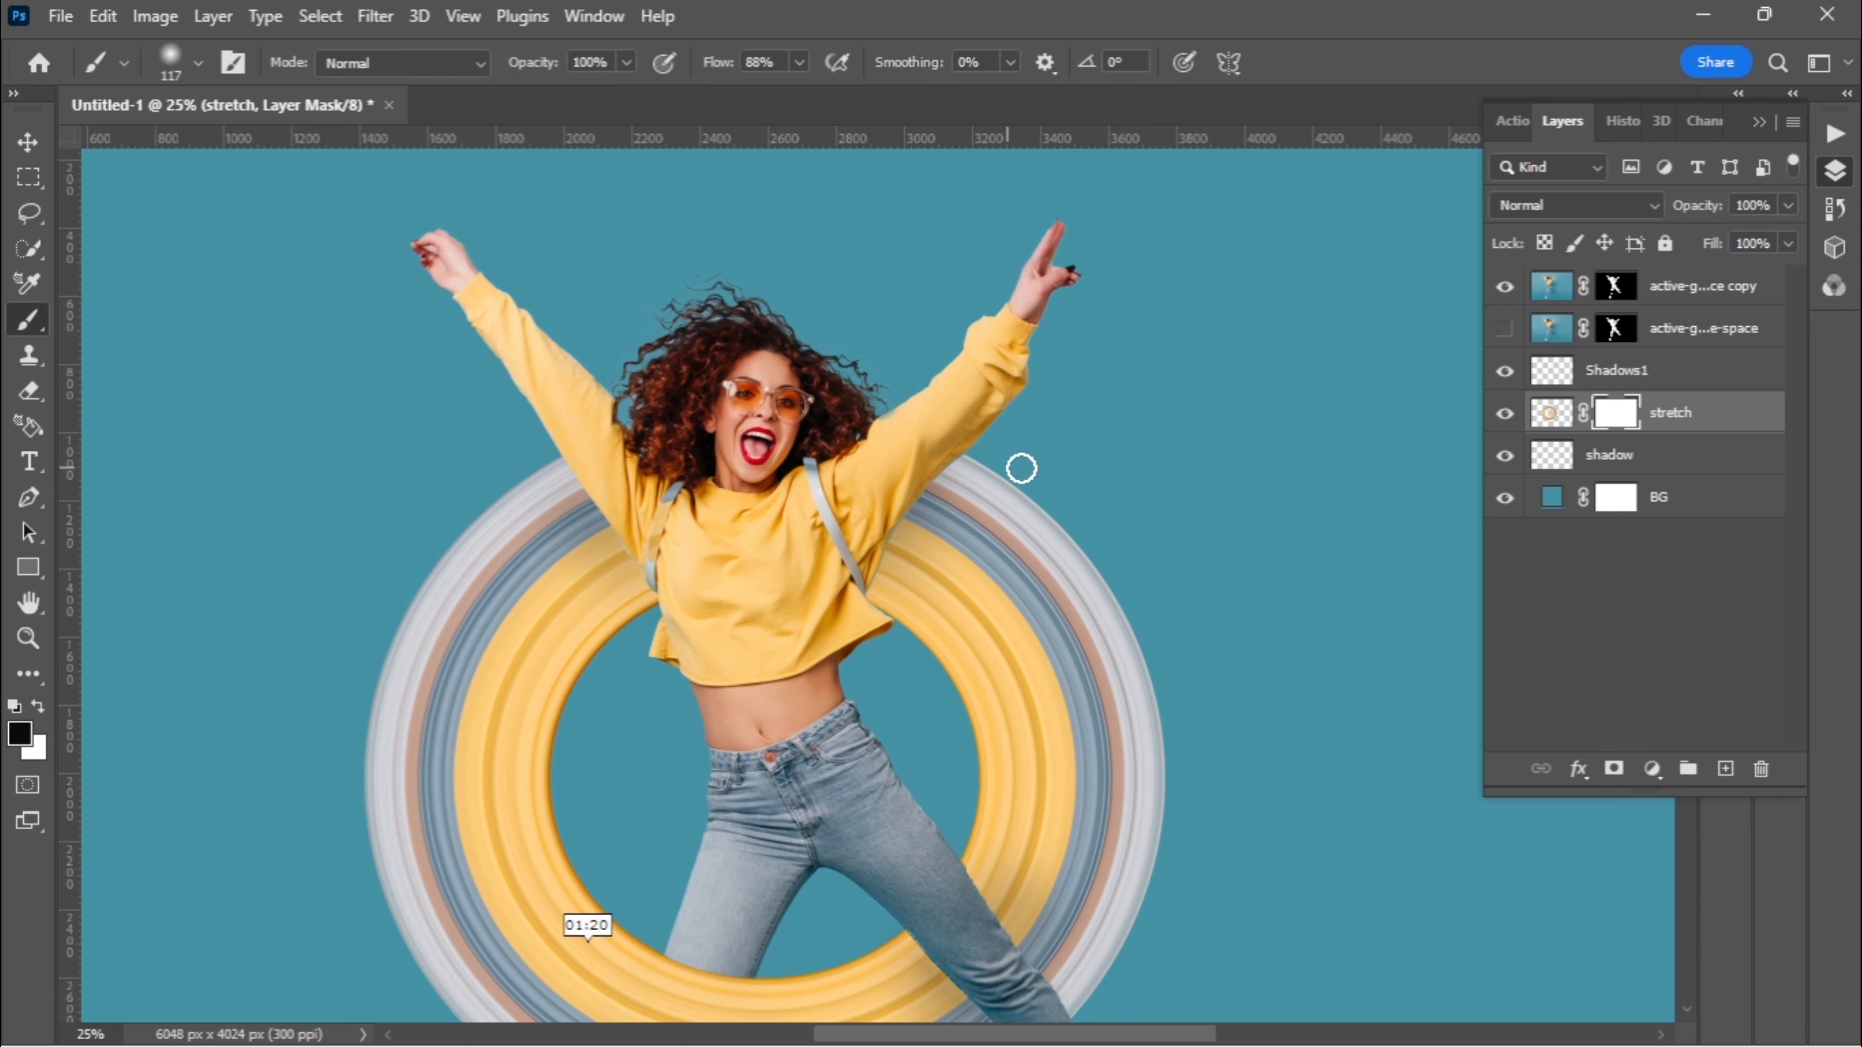
drag(1018, 470, 964, 511)
key(ctrl+z)
click(871, 433)
Paint white on the topmost woman layer's mask over the straps at the image-right shoulder and image-left side of the sweater
click(1613, 288)
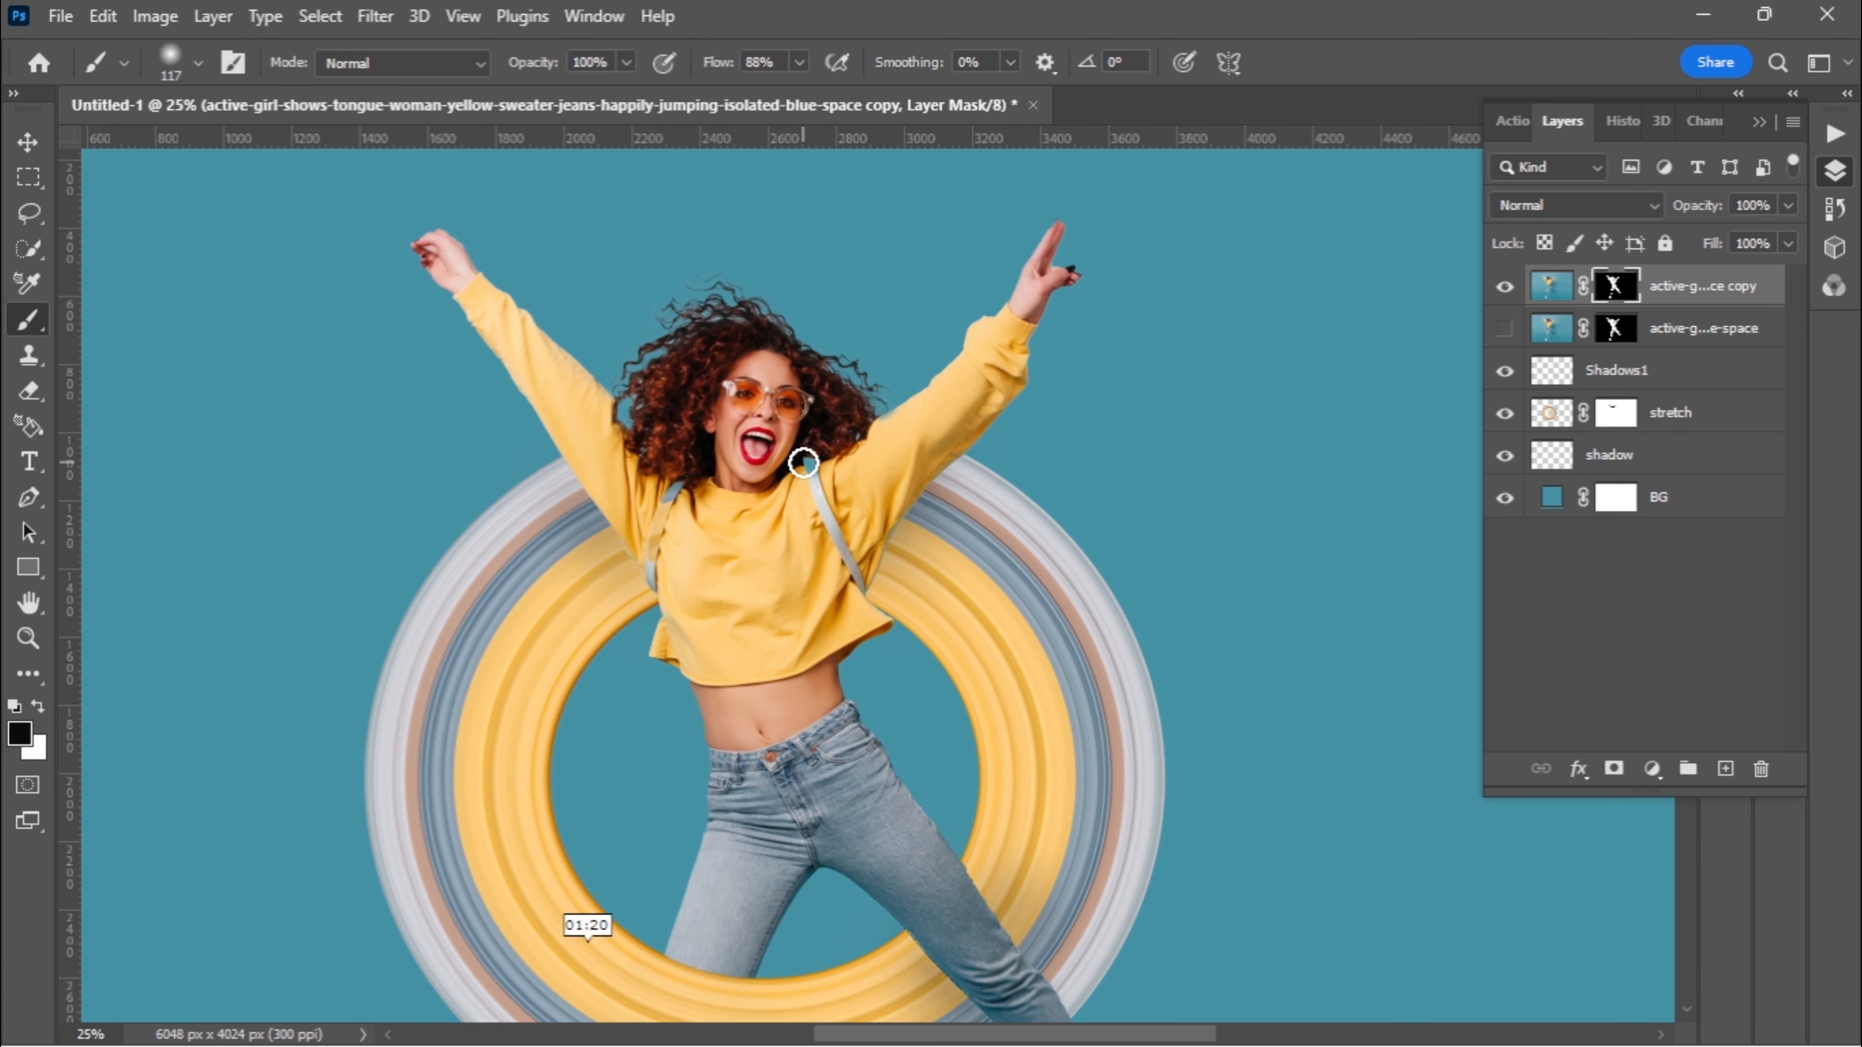
key(x)
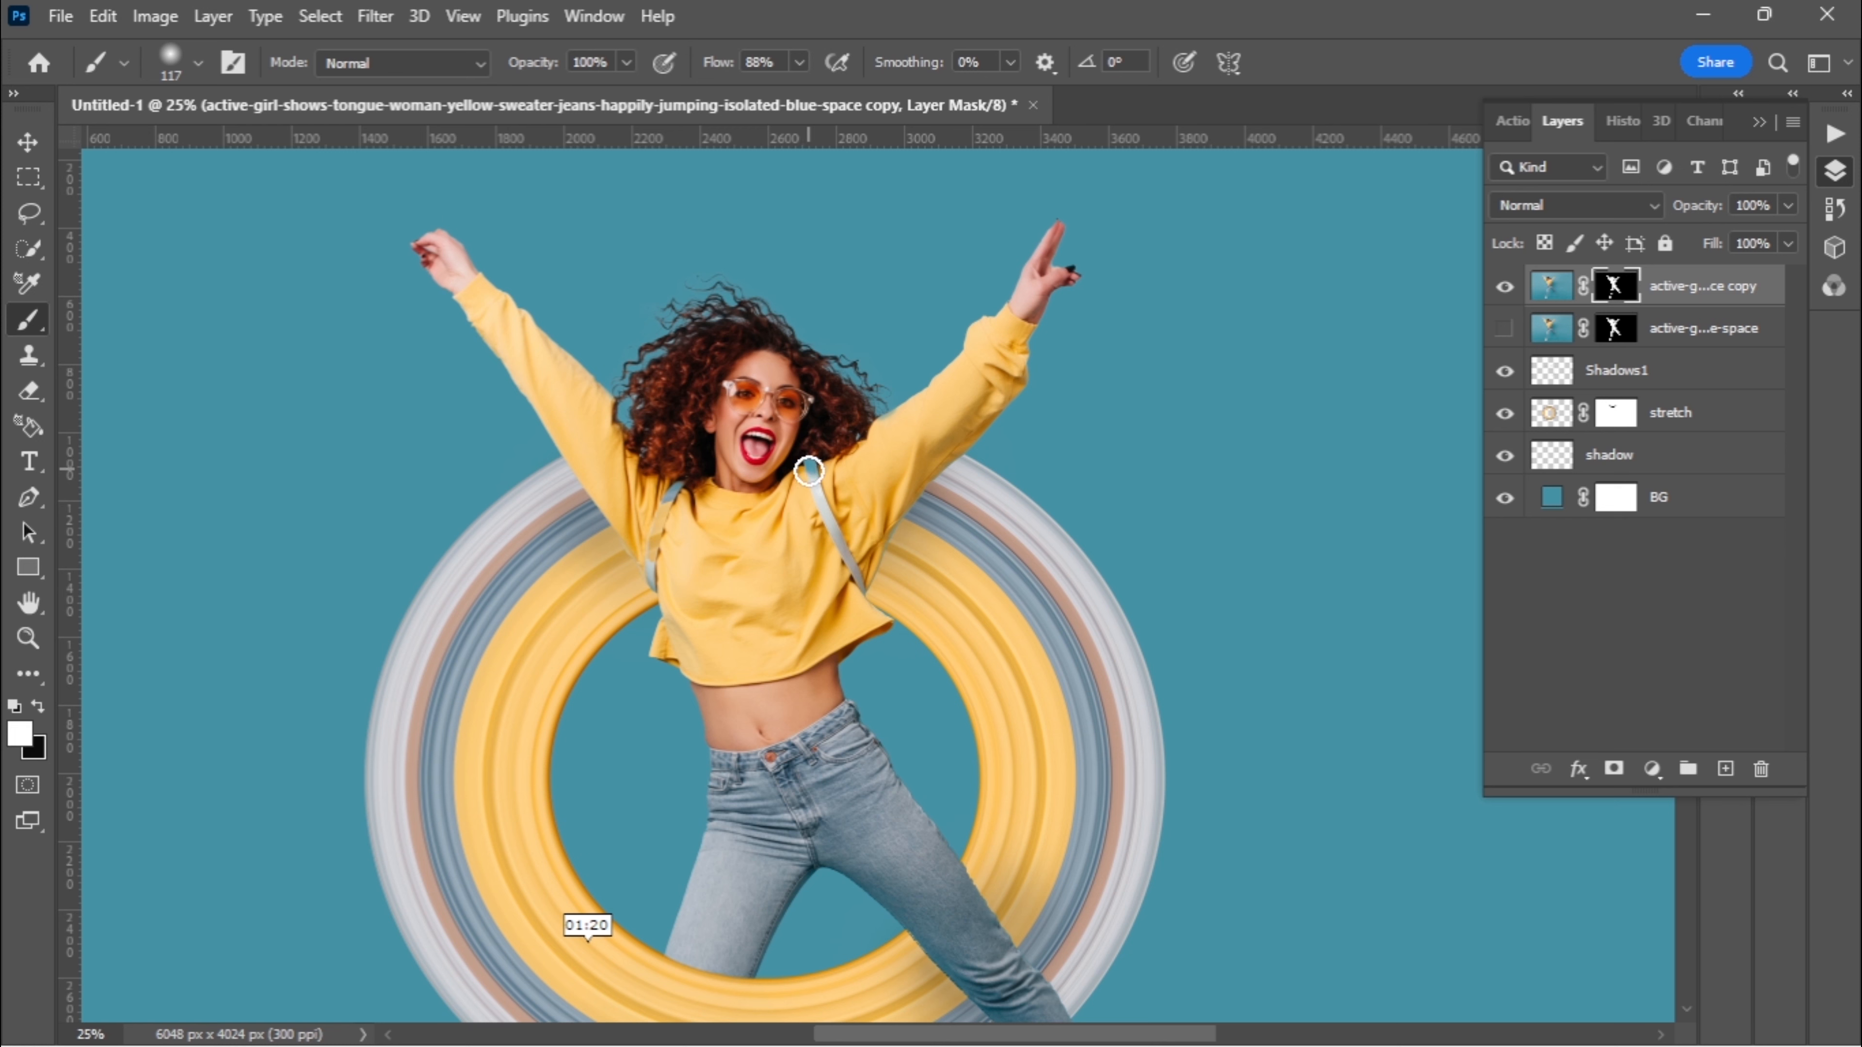
drag(804, 462, 817, 462)
drag(669, 518, 658, 587)
key(ctrl+minus)
key(ctrl+minus)
key(ctrl+minus)
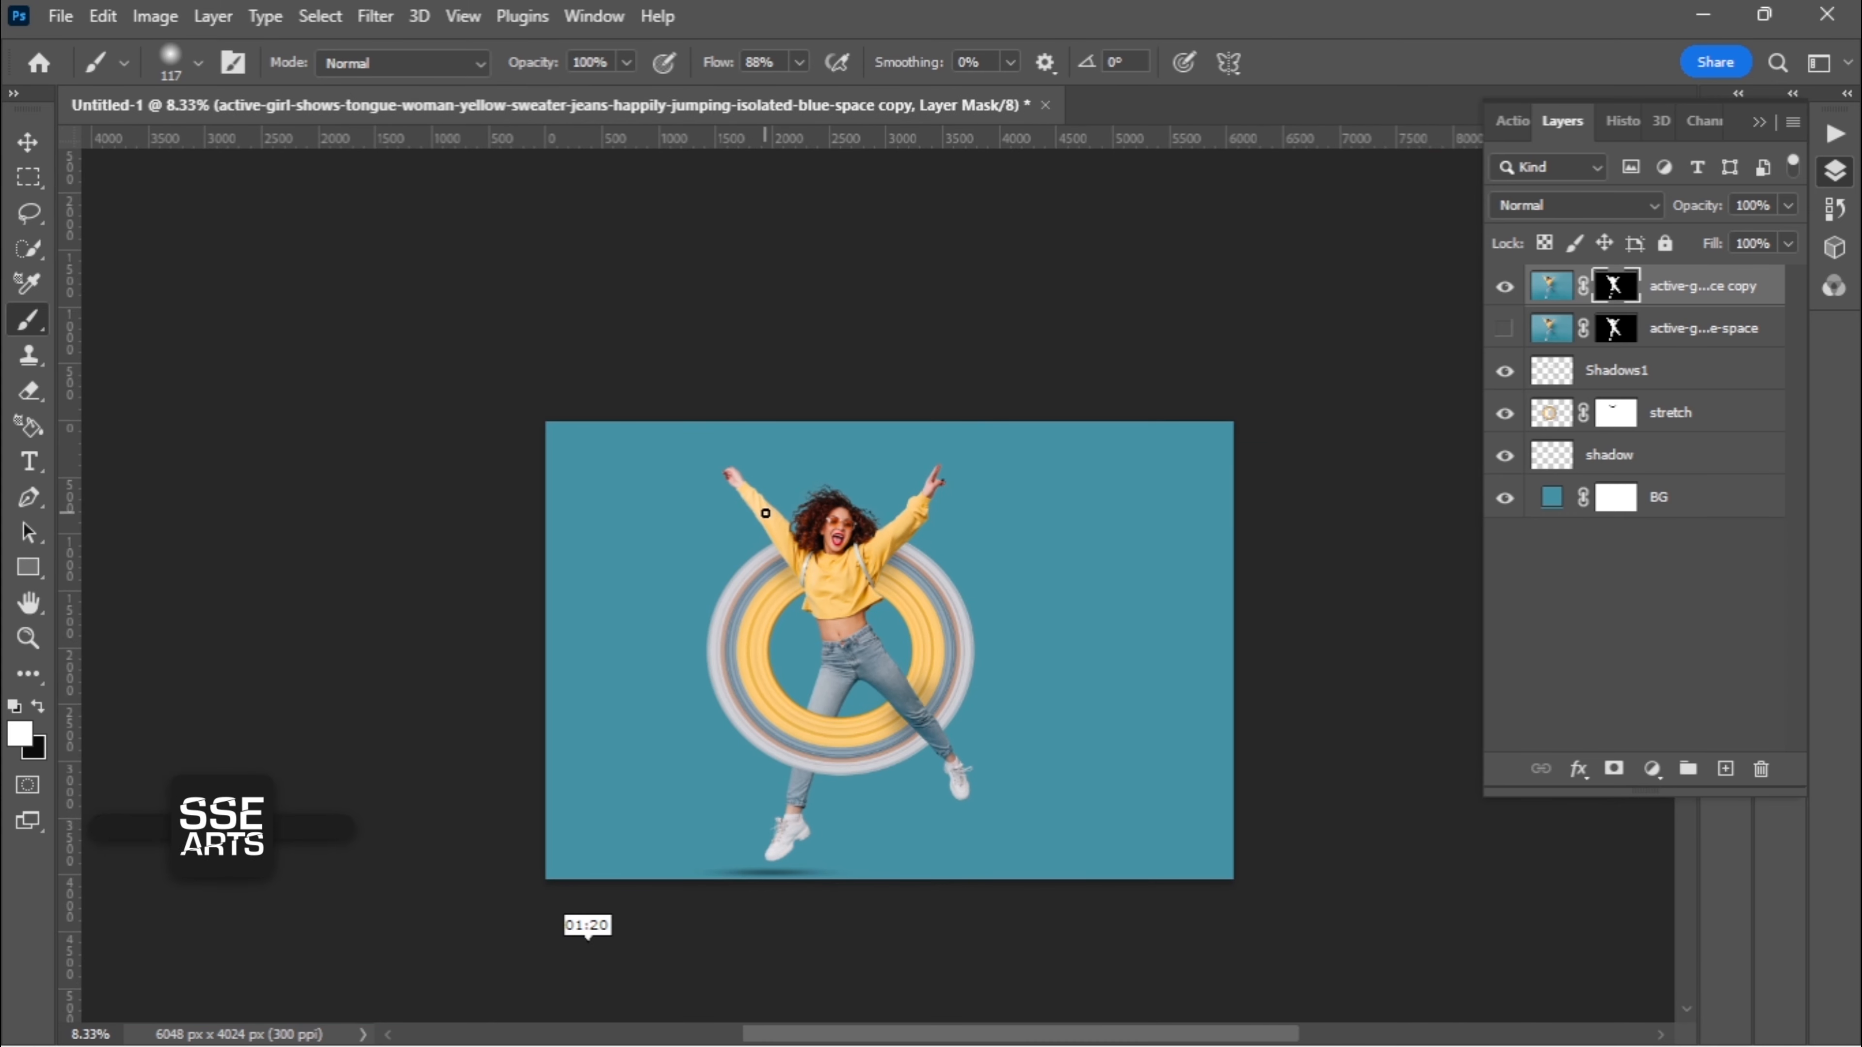
drag(1113, 620, 961, 517)
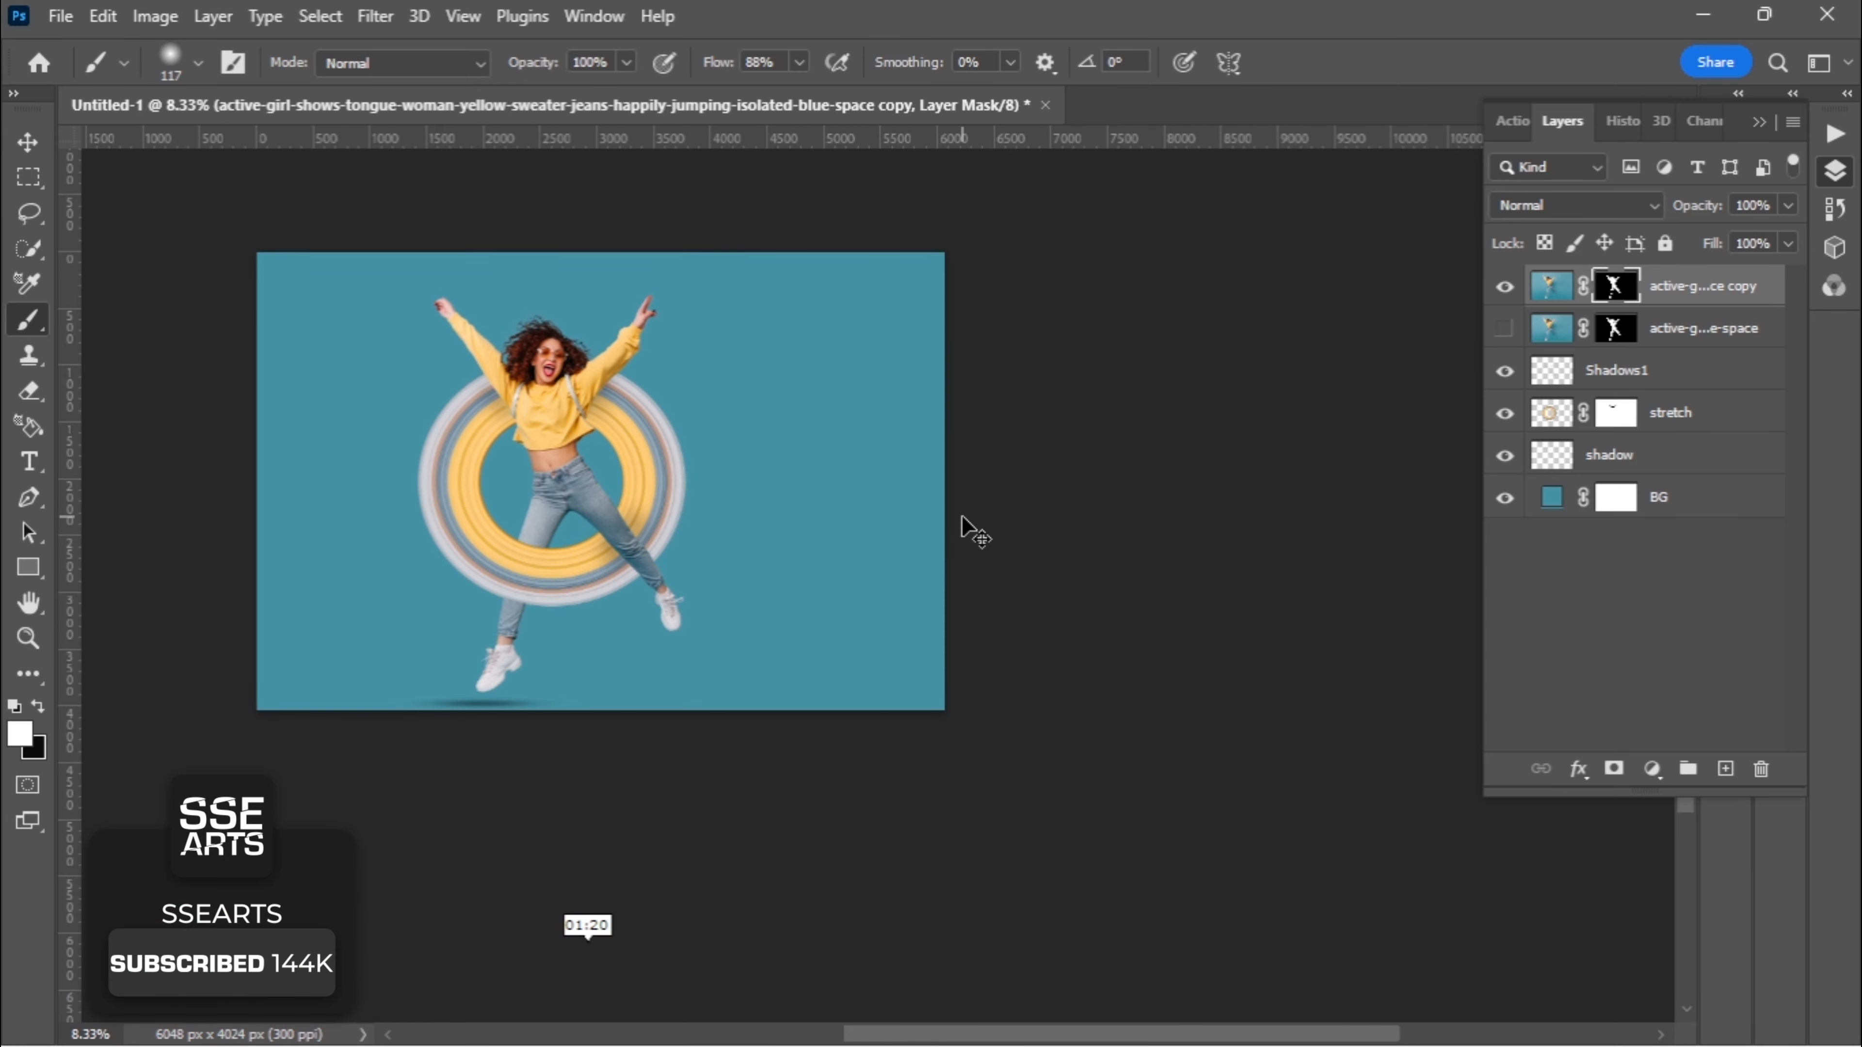
key(ctrl+plus)
drag(786, 506, 993, 595)
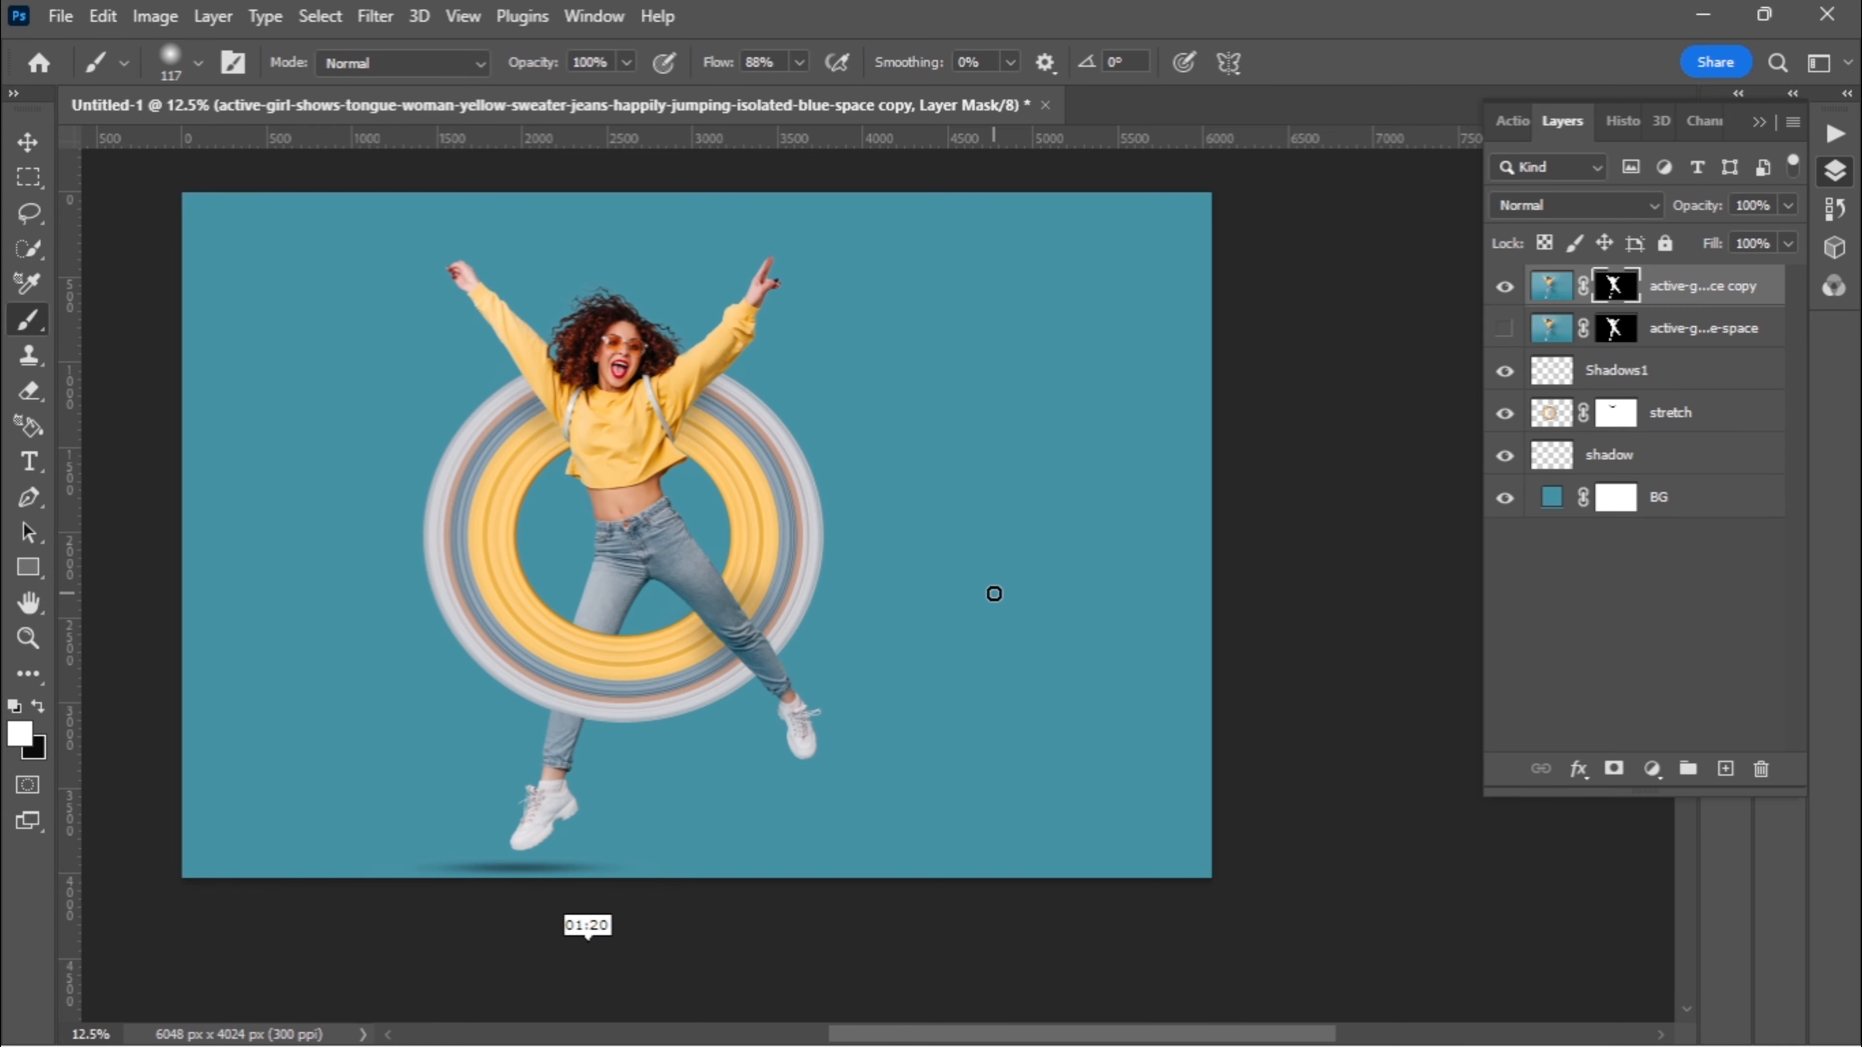